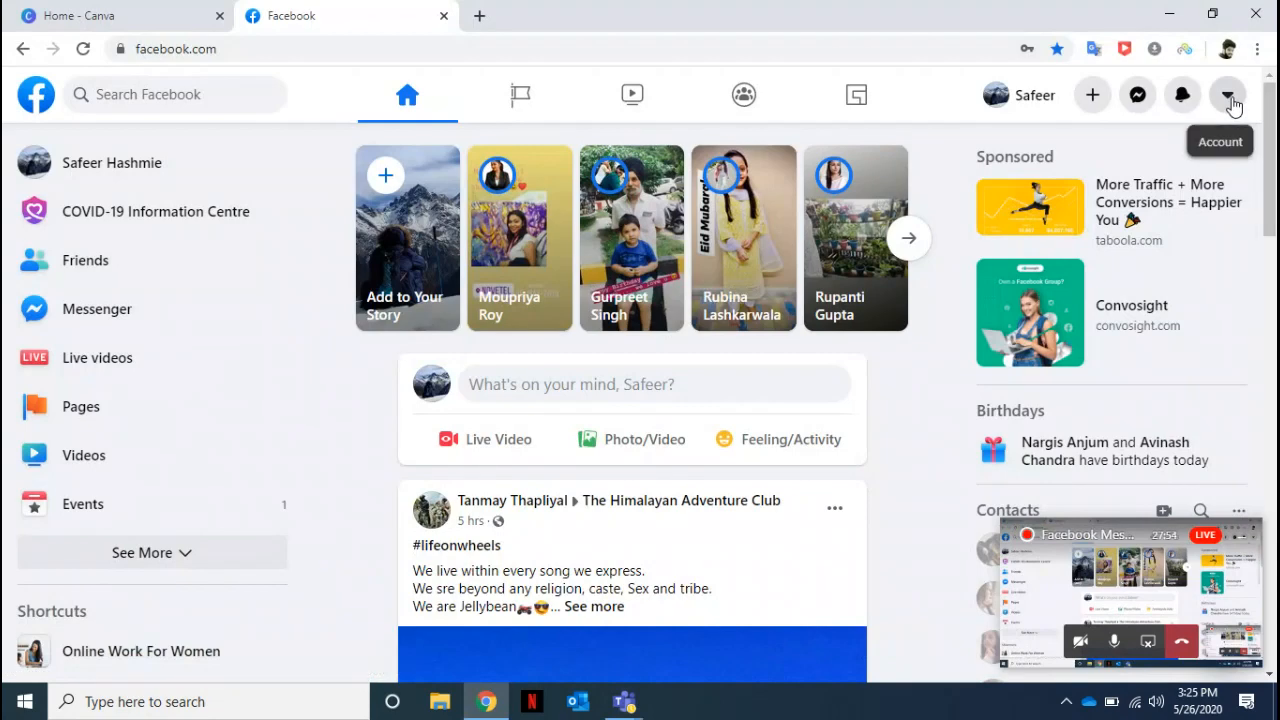
Log out of the current Facebook account and log in to the other account with its saved e-mail address and password.
left_click(1228, 97)
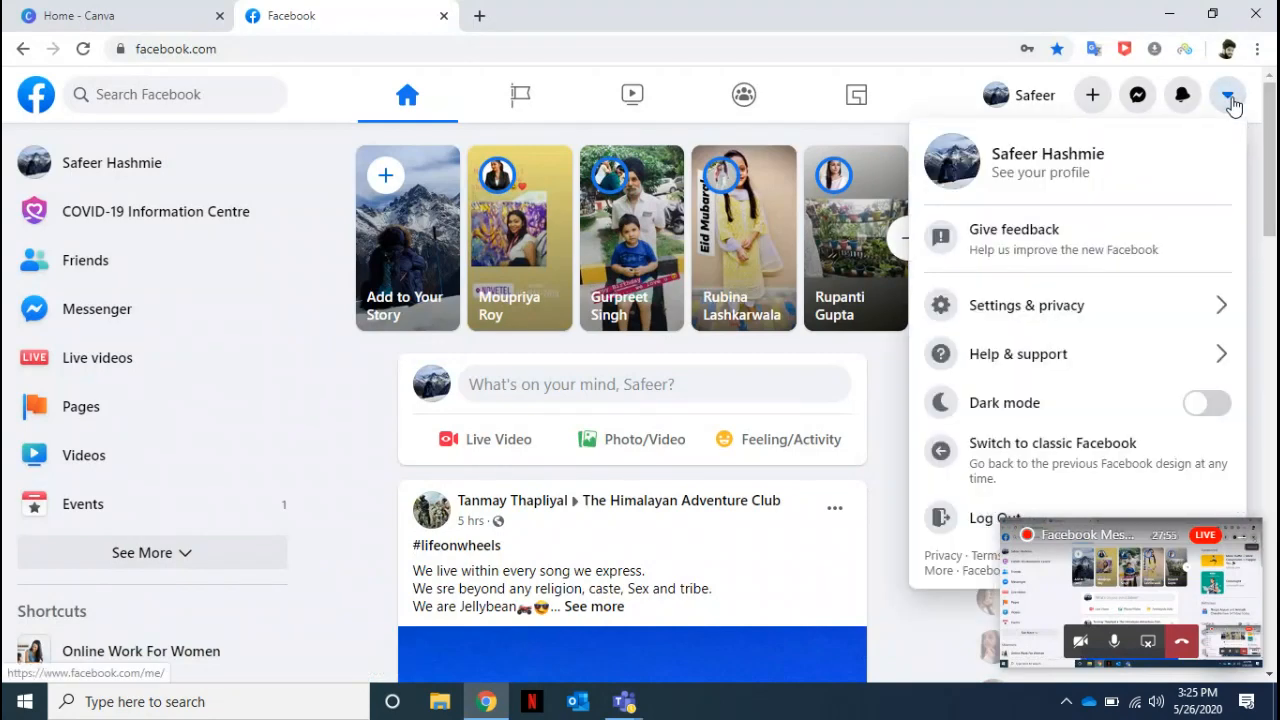
left_click(970, 532)
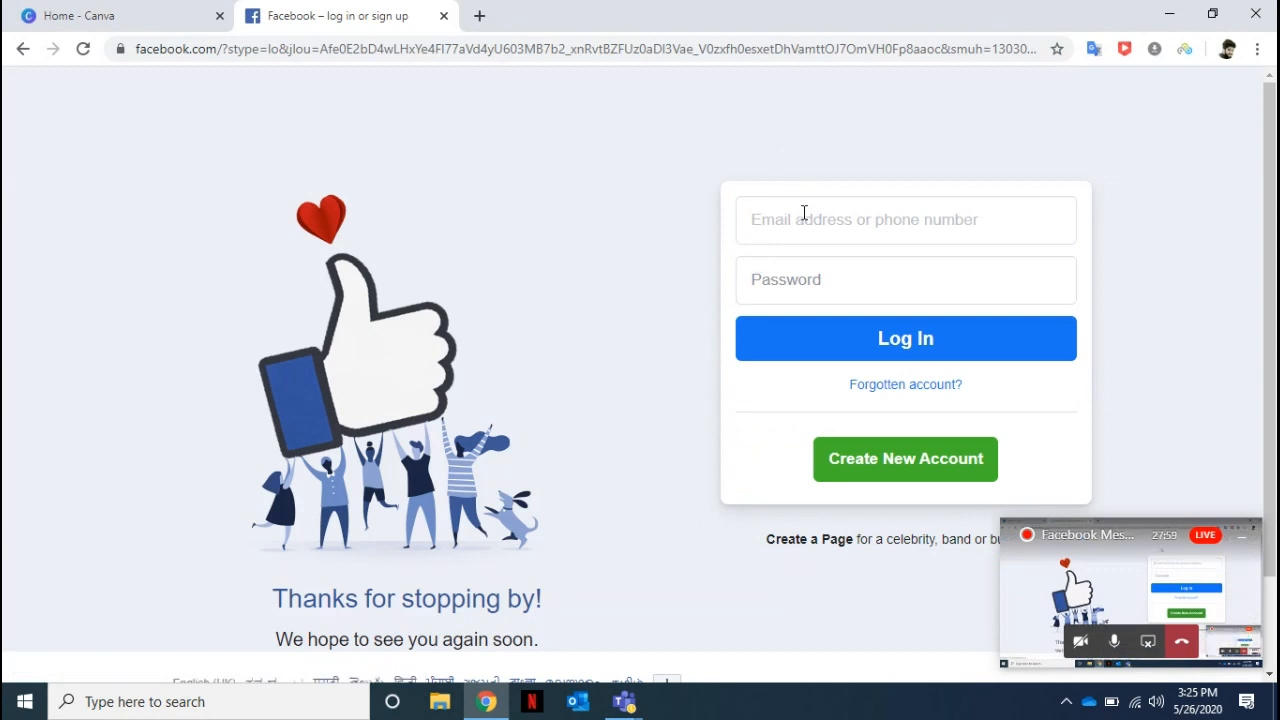
left_click(804, 213)
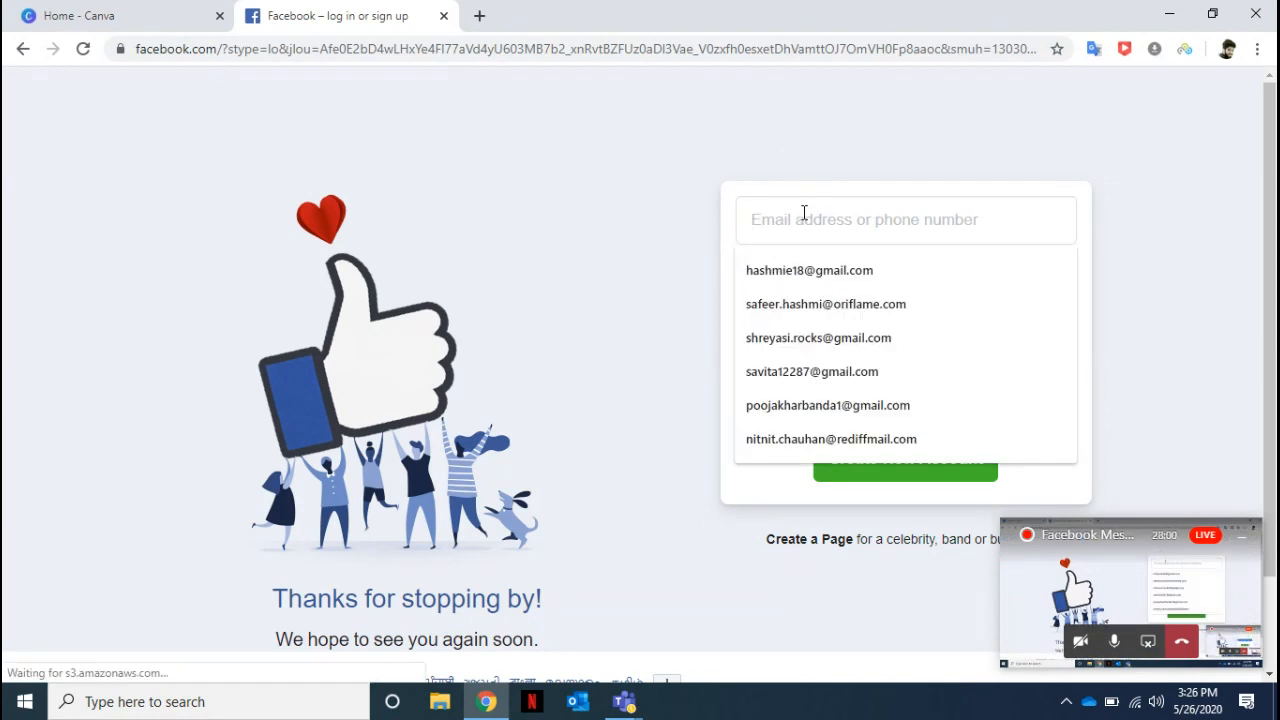
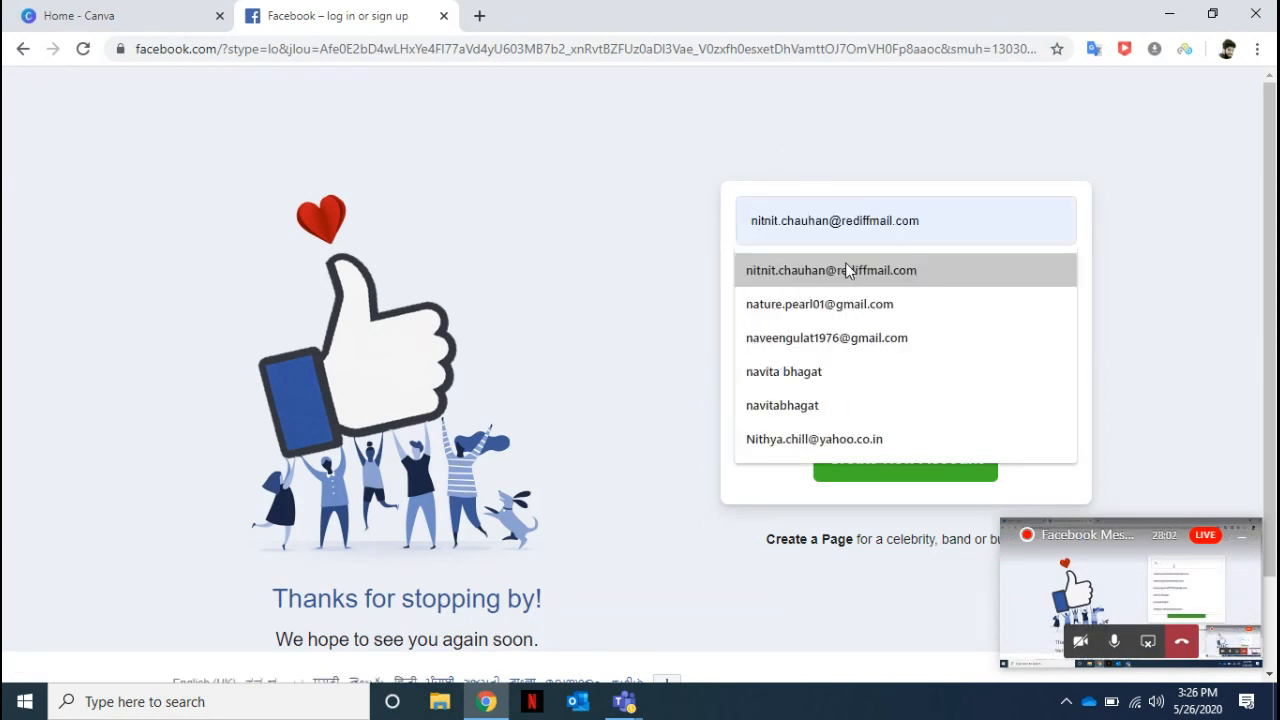
left_click(845, 262)
left_click(826, 268)
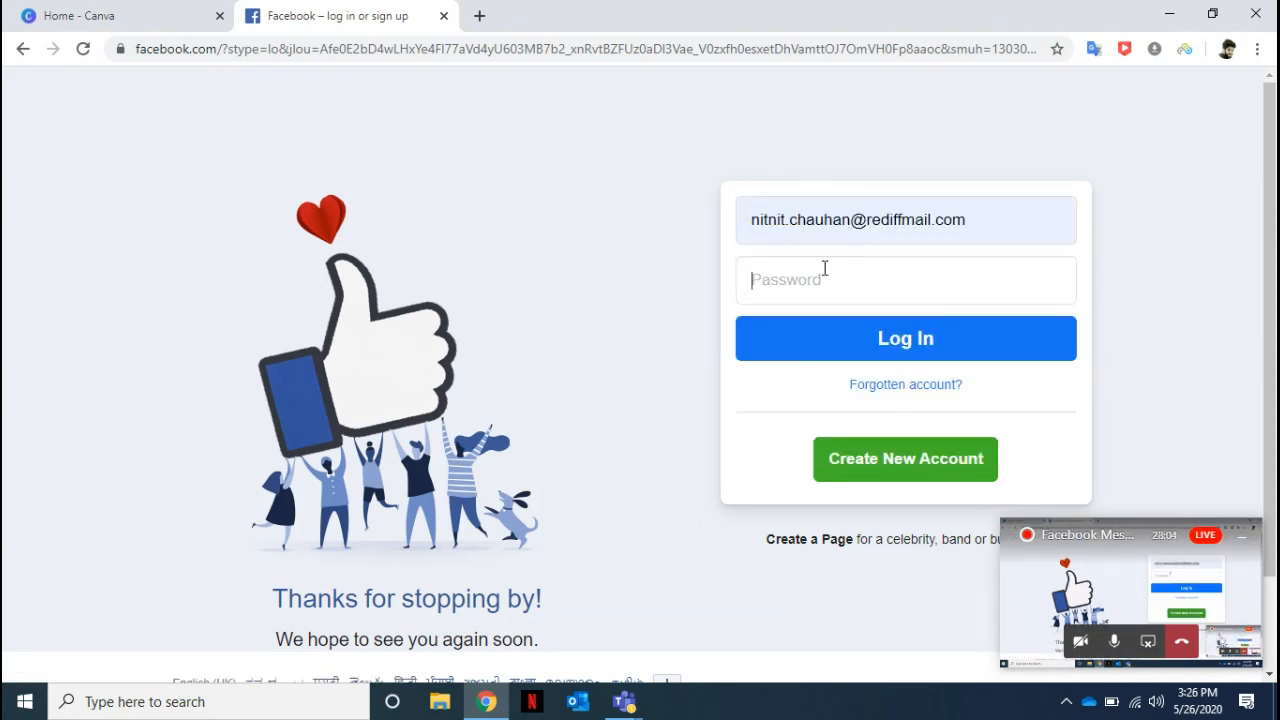
type("•••••••••")
key("Return")
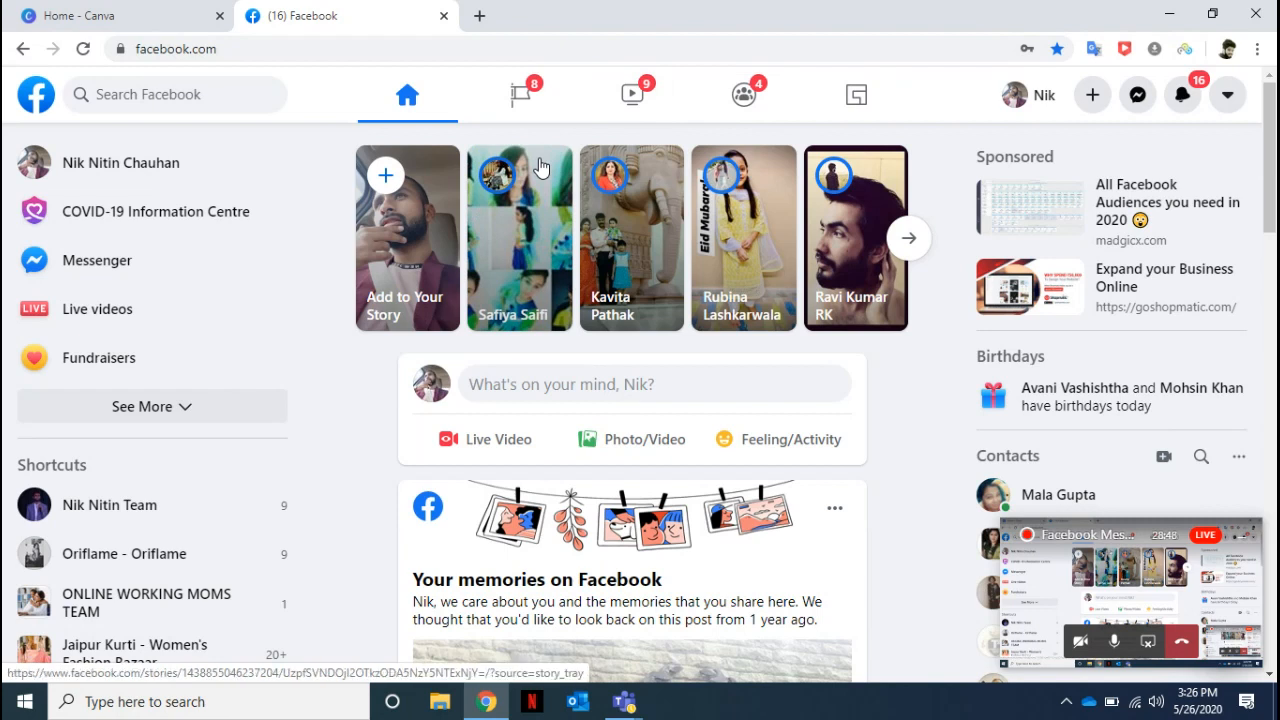
Switch to classic Facebook, skipping the feedback survey and dismissing the notice, and return to the new Facebook design.
left_click(1228, 97)
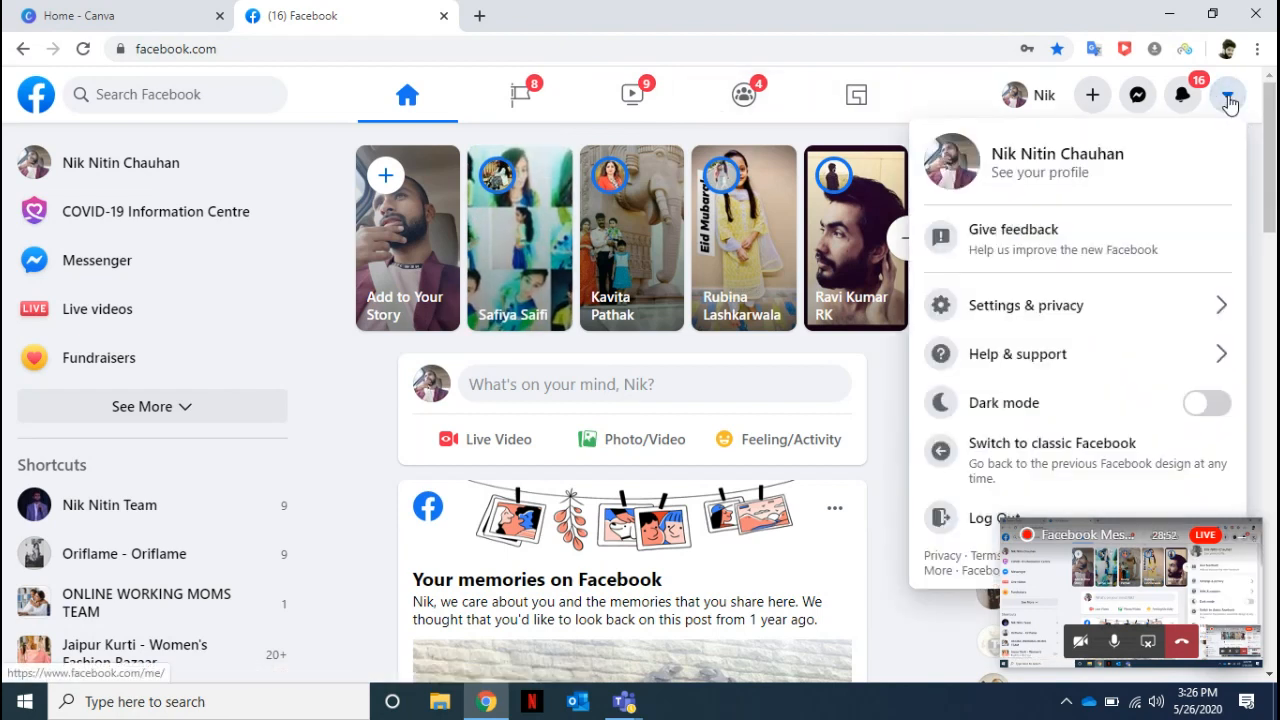
left_click(1003, 470)
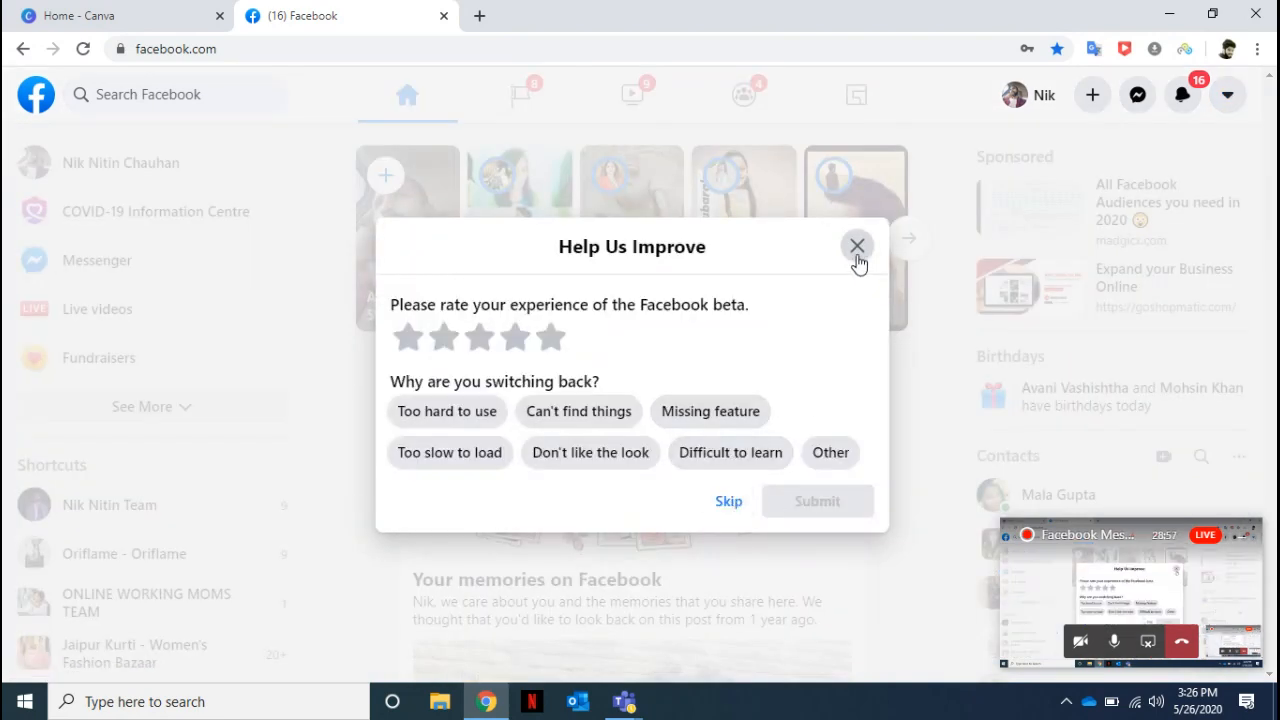
left_click(748, 508)
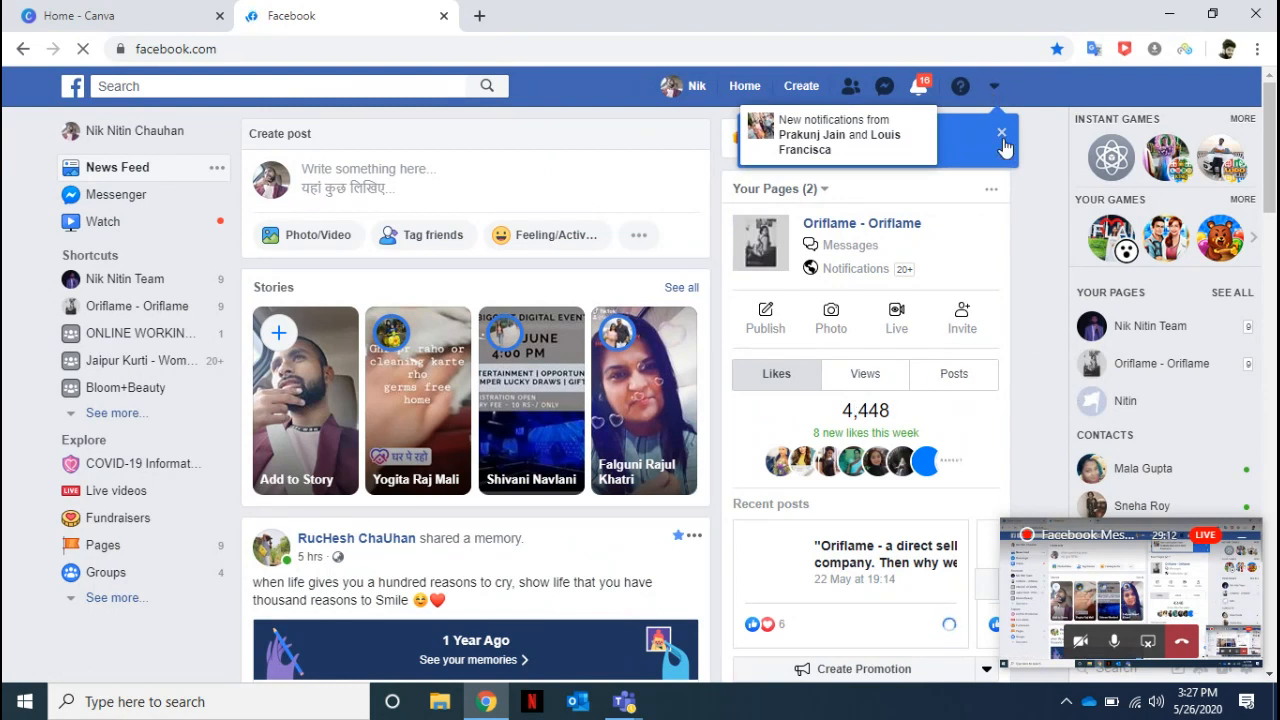
left_click(1001, 134)
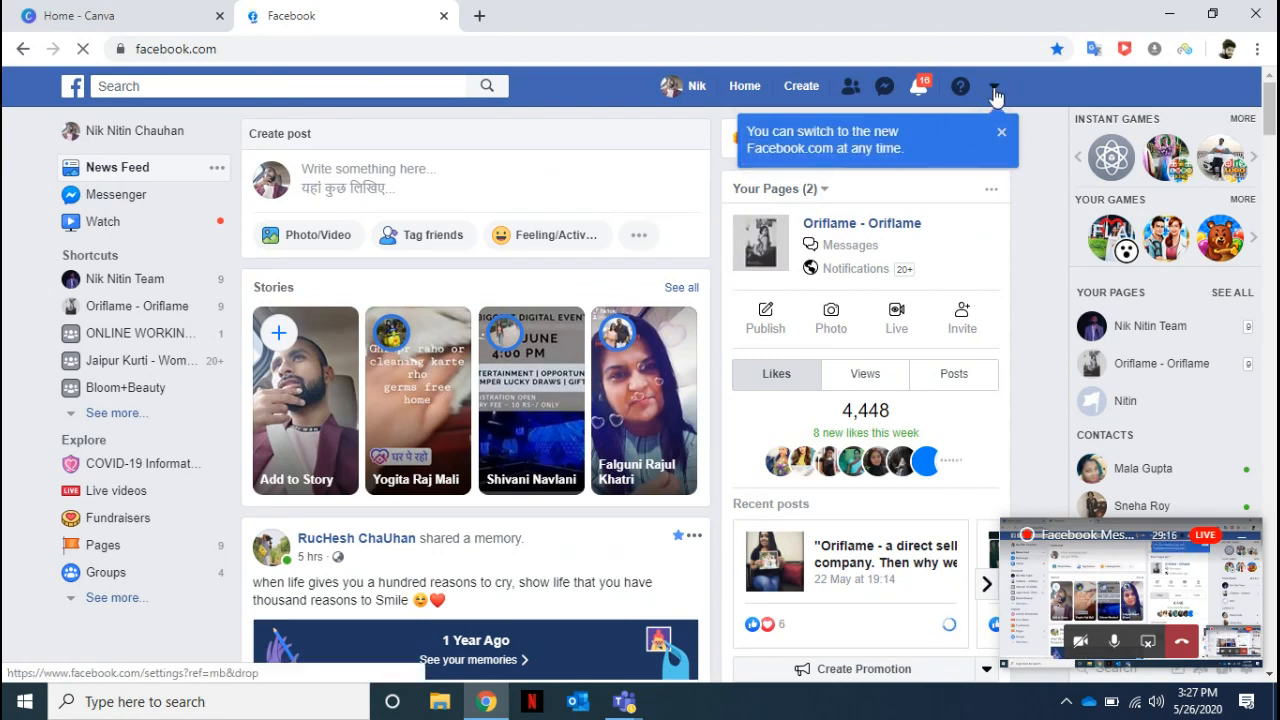
left_click(1001, 139)
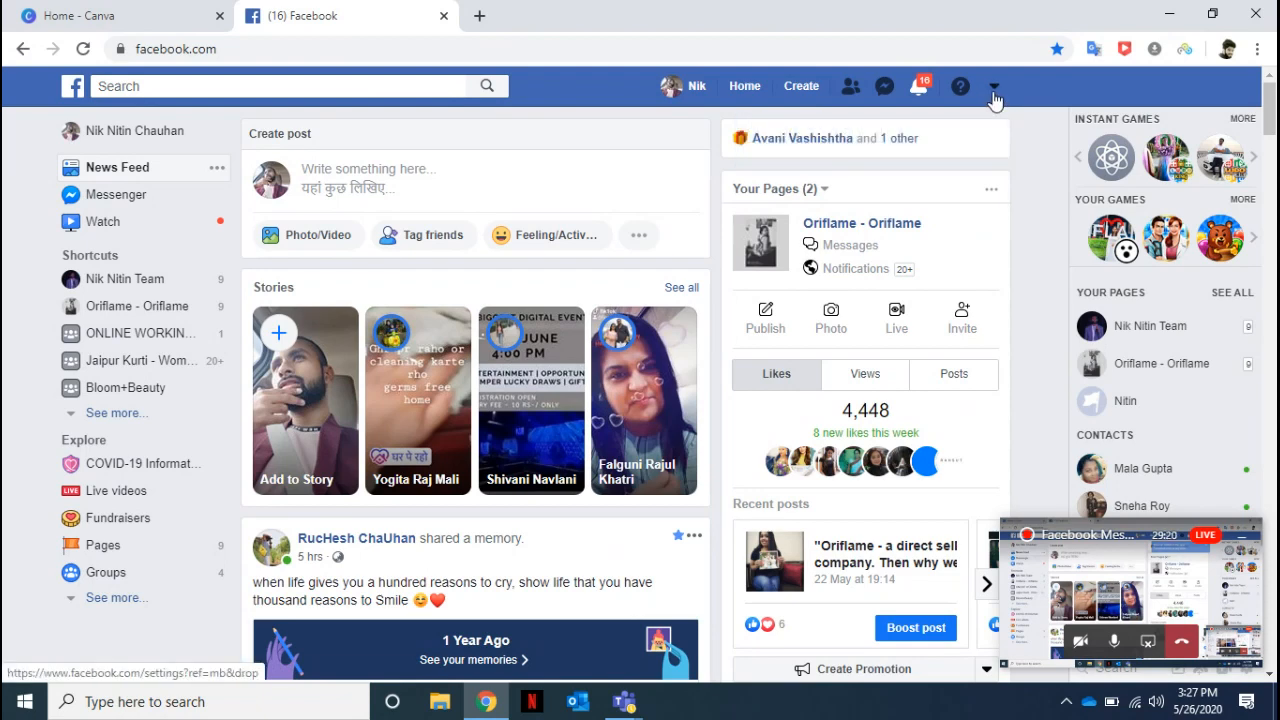
left_click(994, 88)
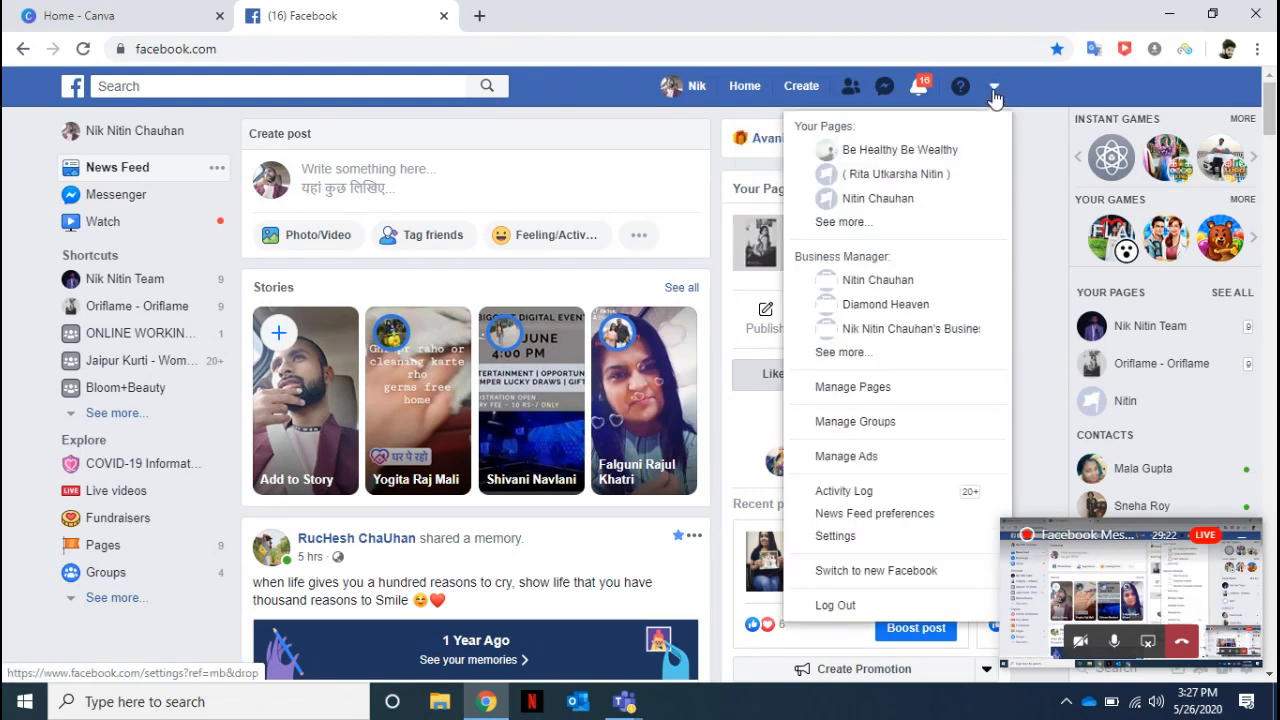
left_click(900, 575)
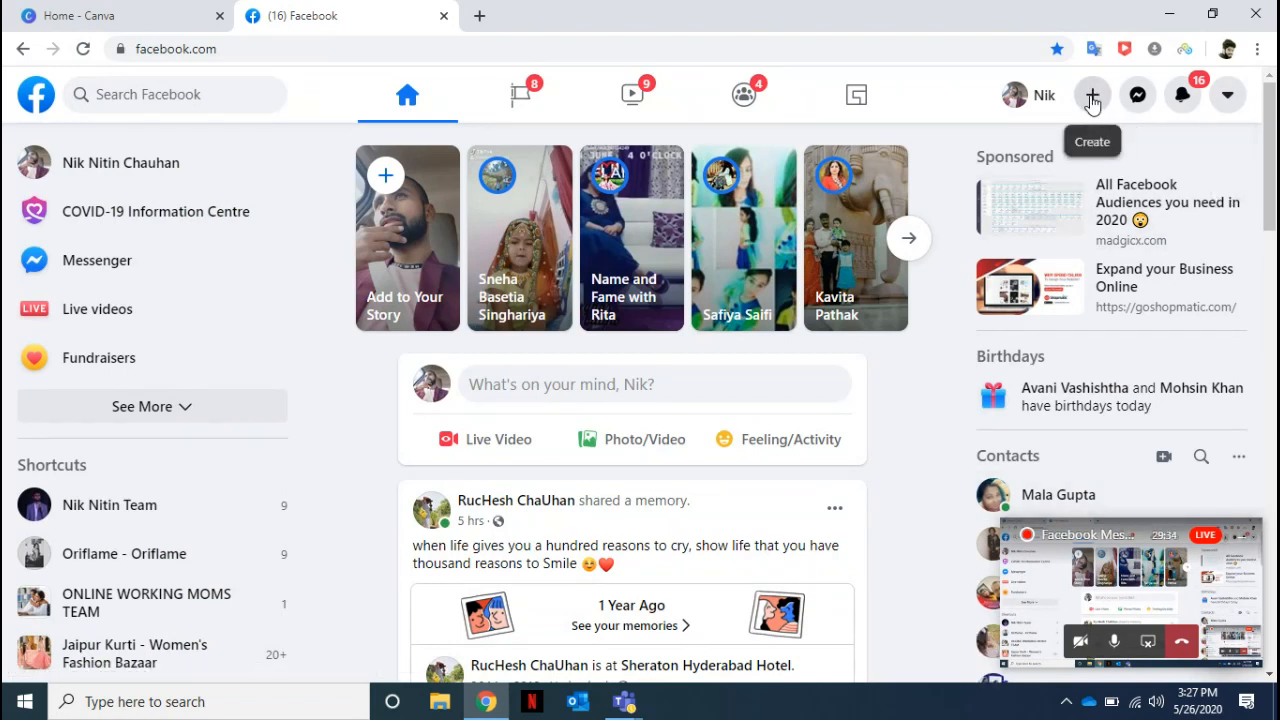
Open the form for creating a Page, examine its desktop and mobile previews, and return to the home feed.
left_click(1093, 96)
left_click(993, 366)
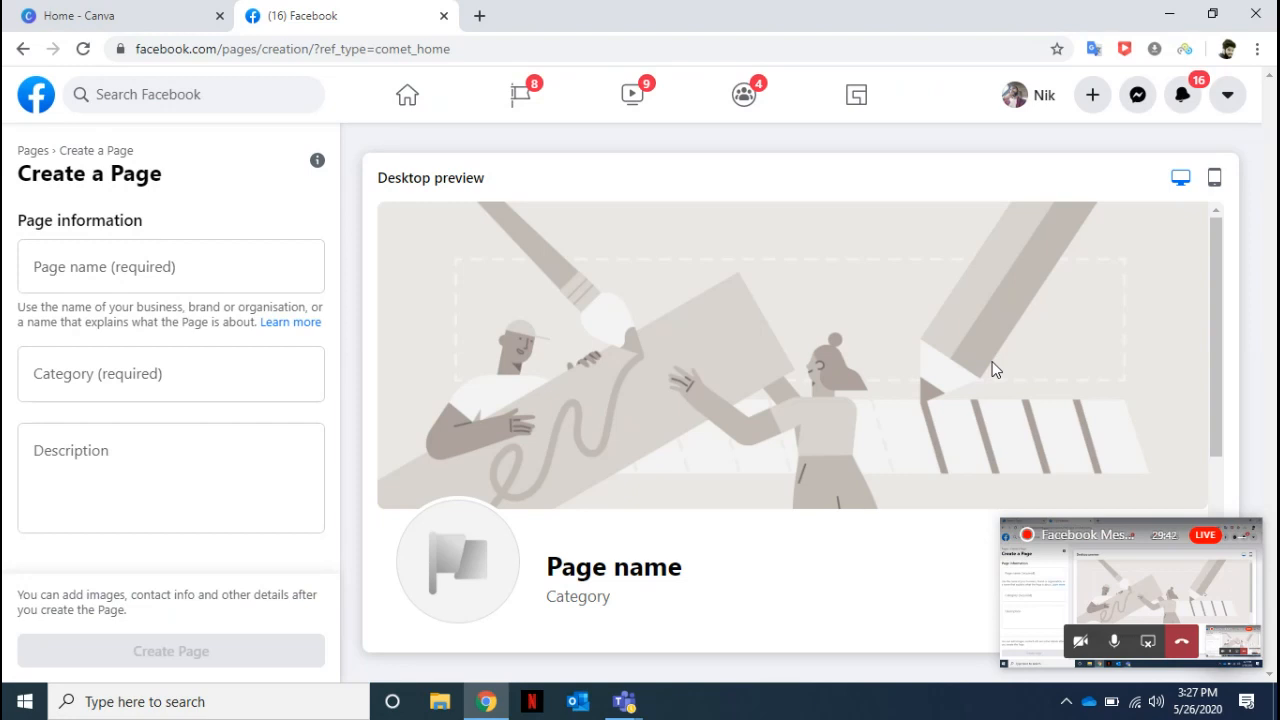
left_click(147, 266)
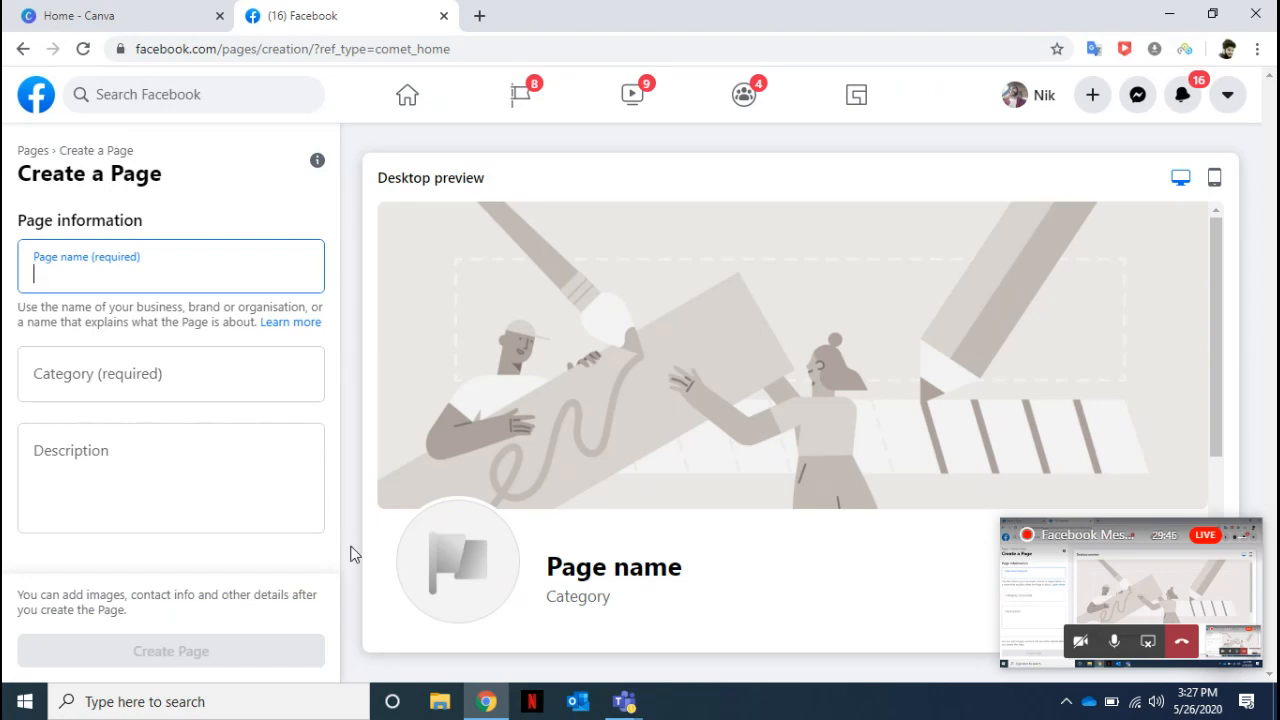
left_click_drag(1216, 296, 1208, 510)
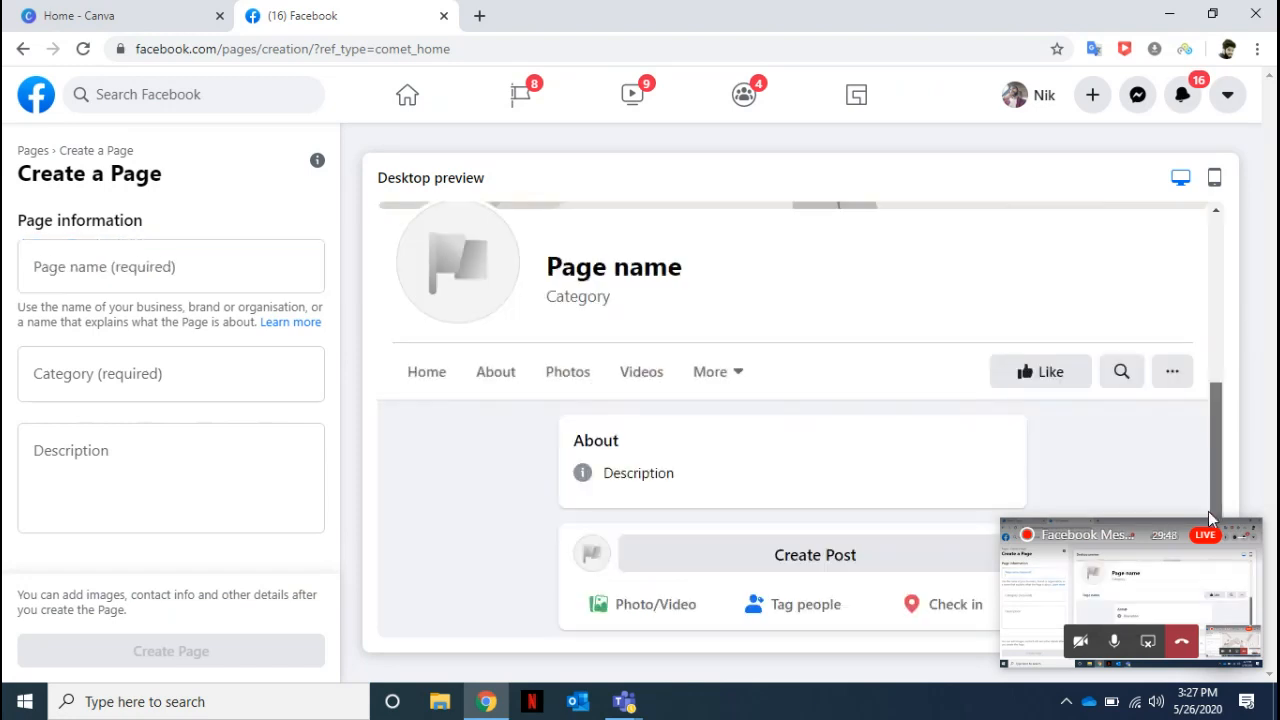
left_click(1214, 179)
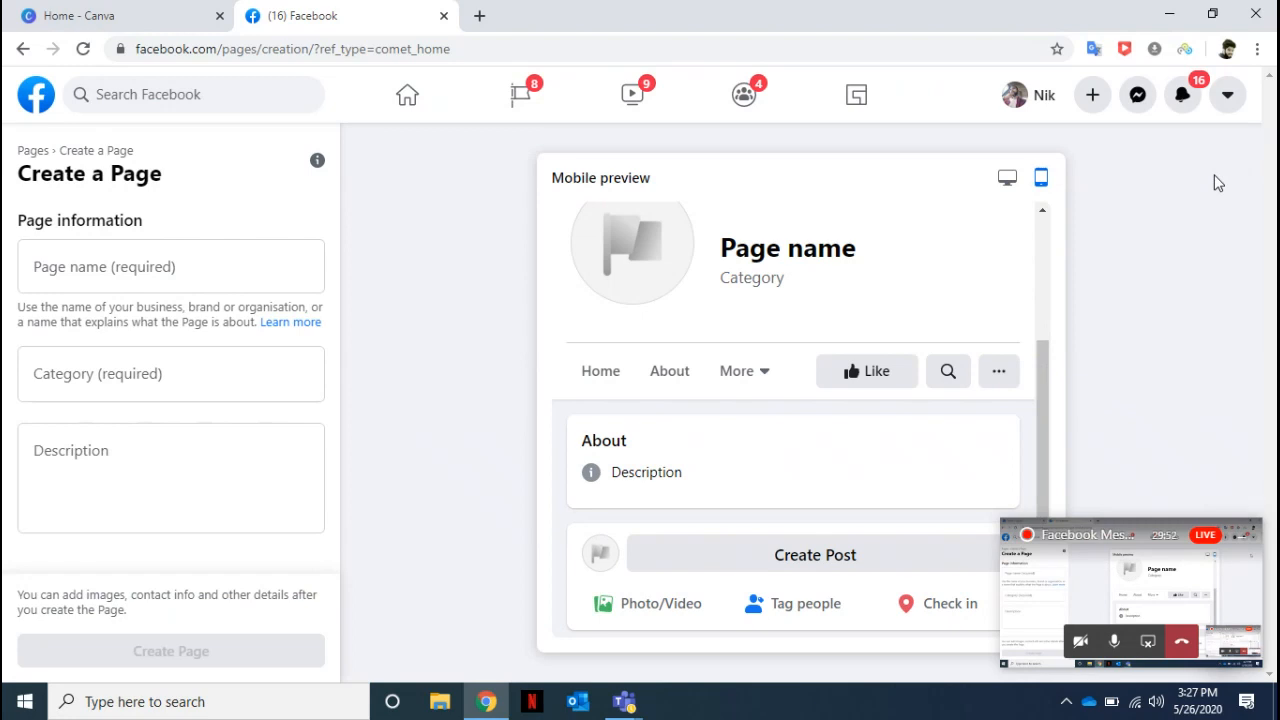
left_click(1006, 180)
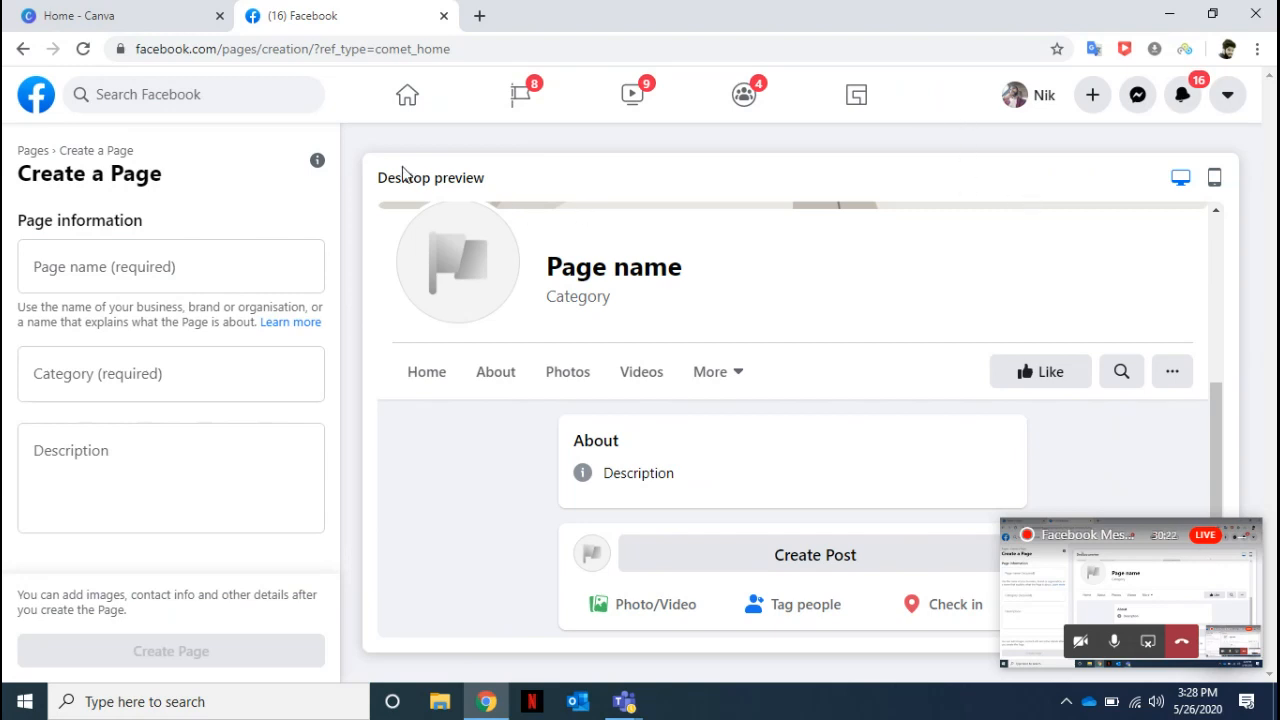
left_click(37, 96)
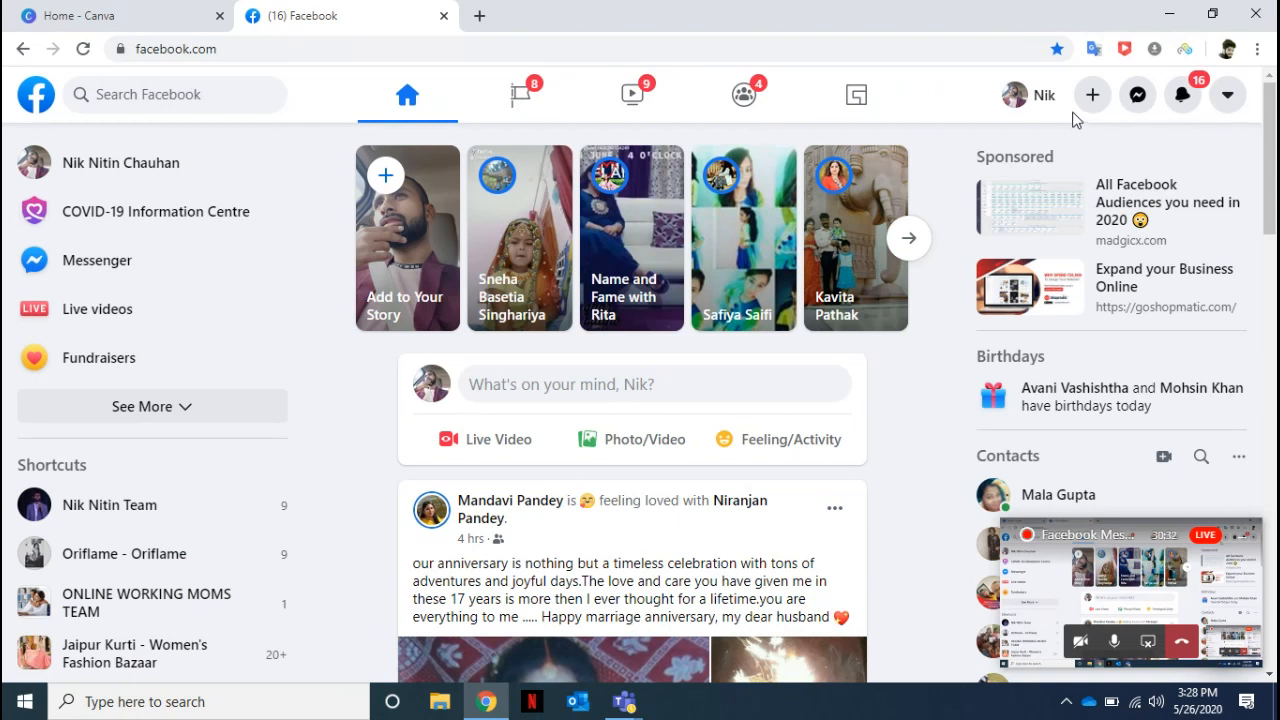
Start creating an ad and choose to start again instead of continuing the unfinished campaign draft.
left_click(1093, 95)
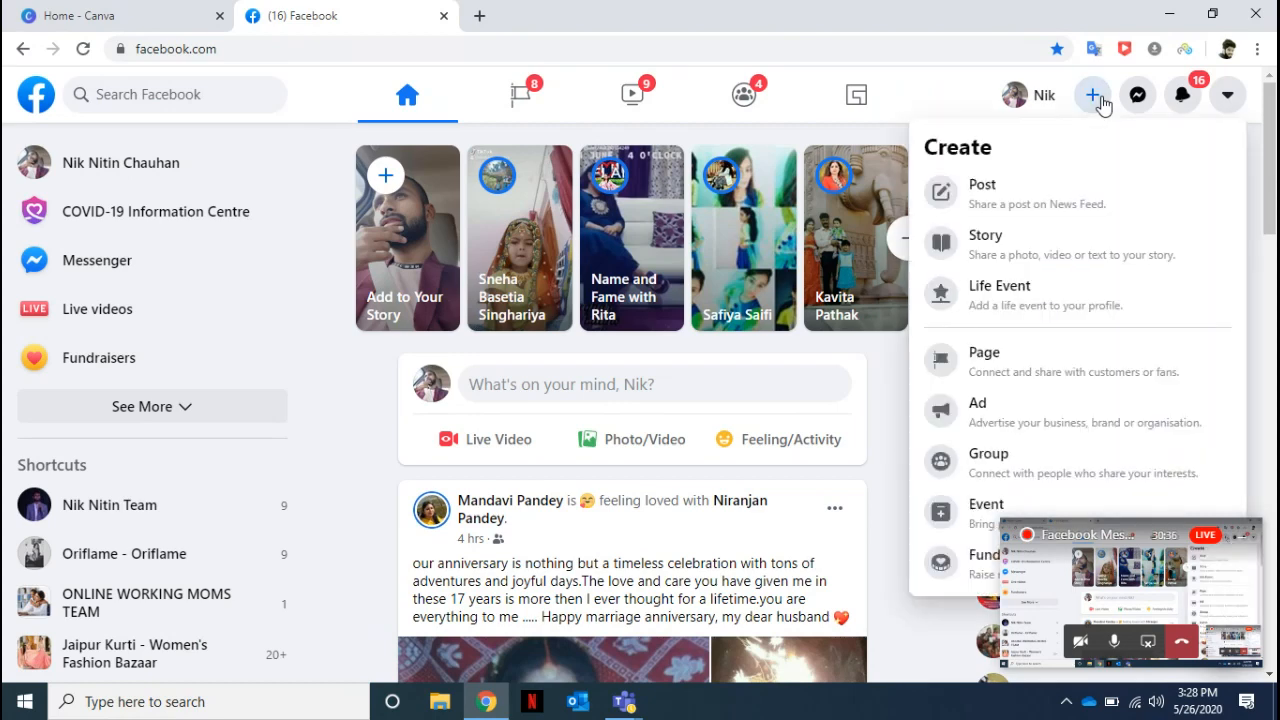
left_click(979, 420)
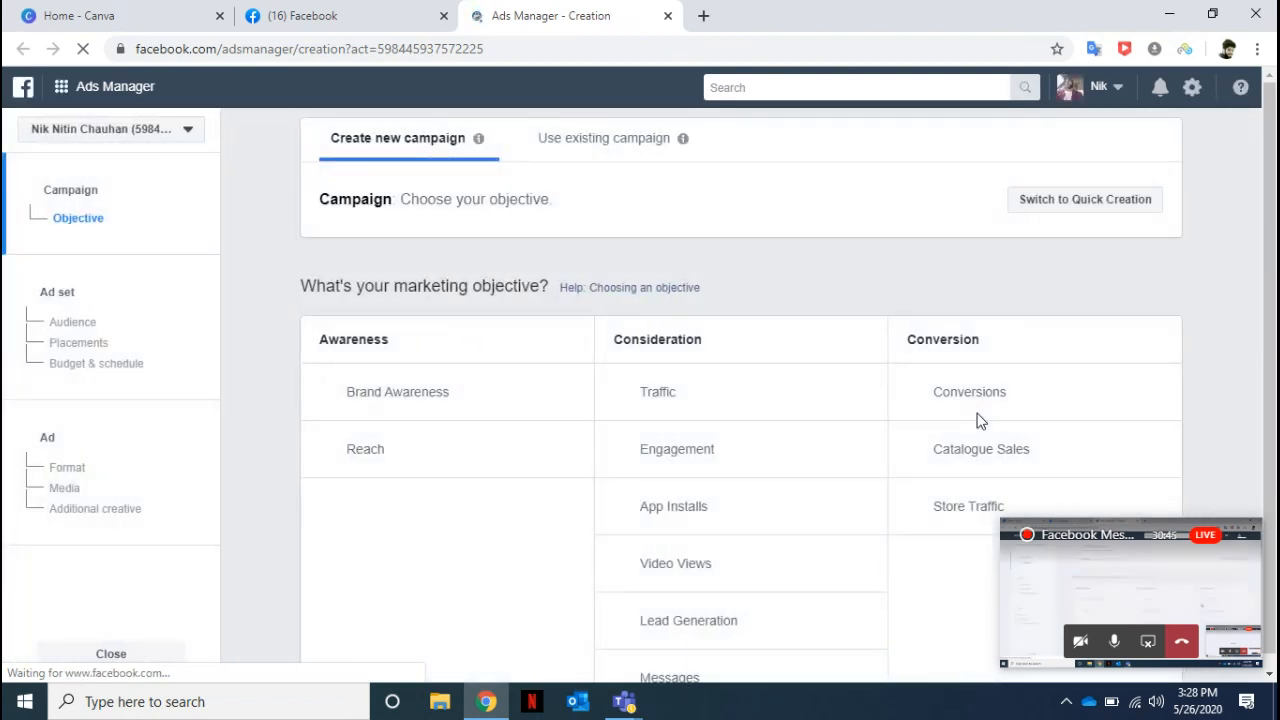
left_click(1243, 545)
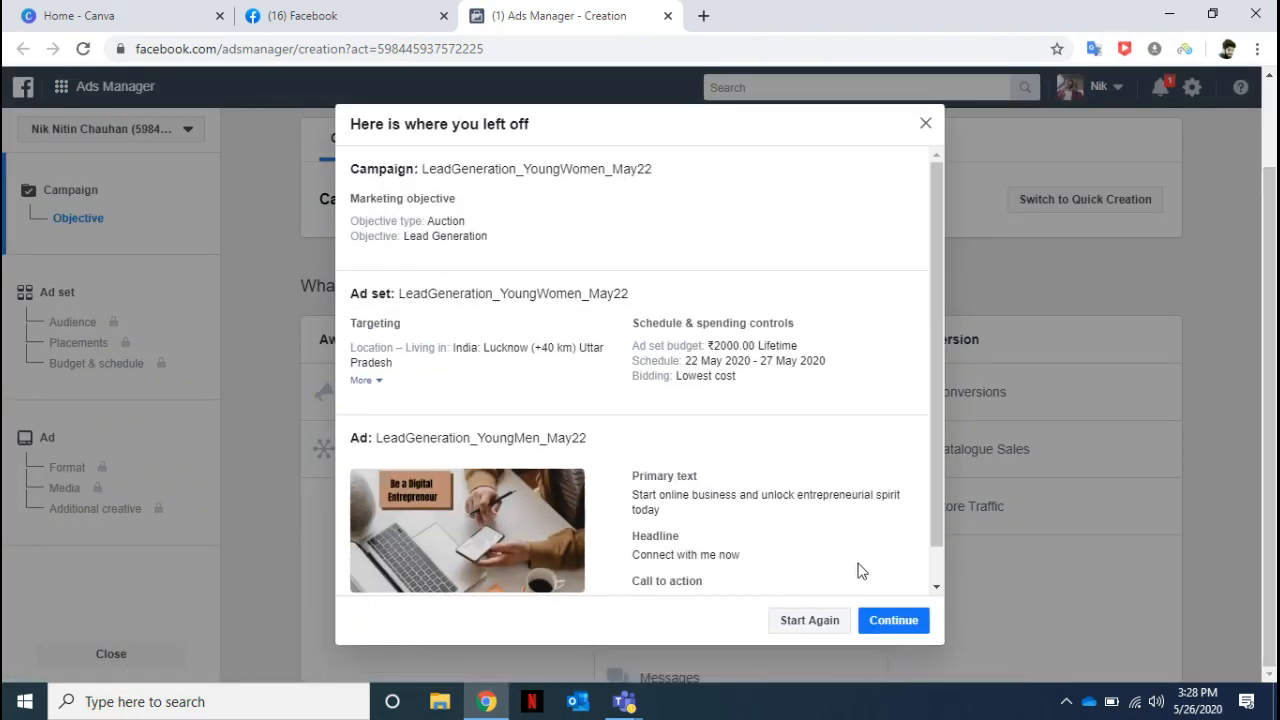
left_click(812, 620)
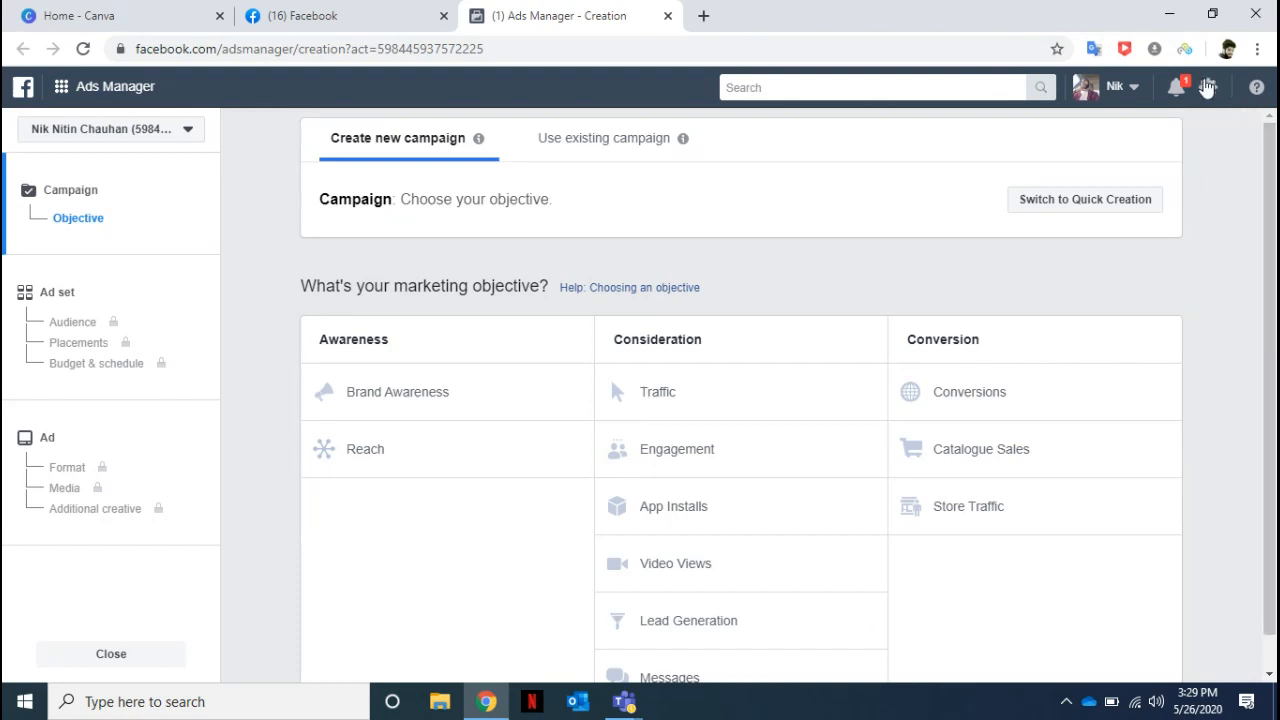
Open the ad account settings and review the account setup details down to the tax number field.
left_click(1207, 90)
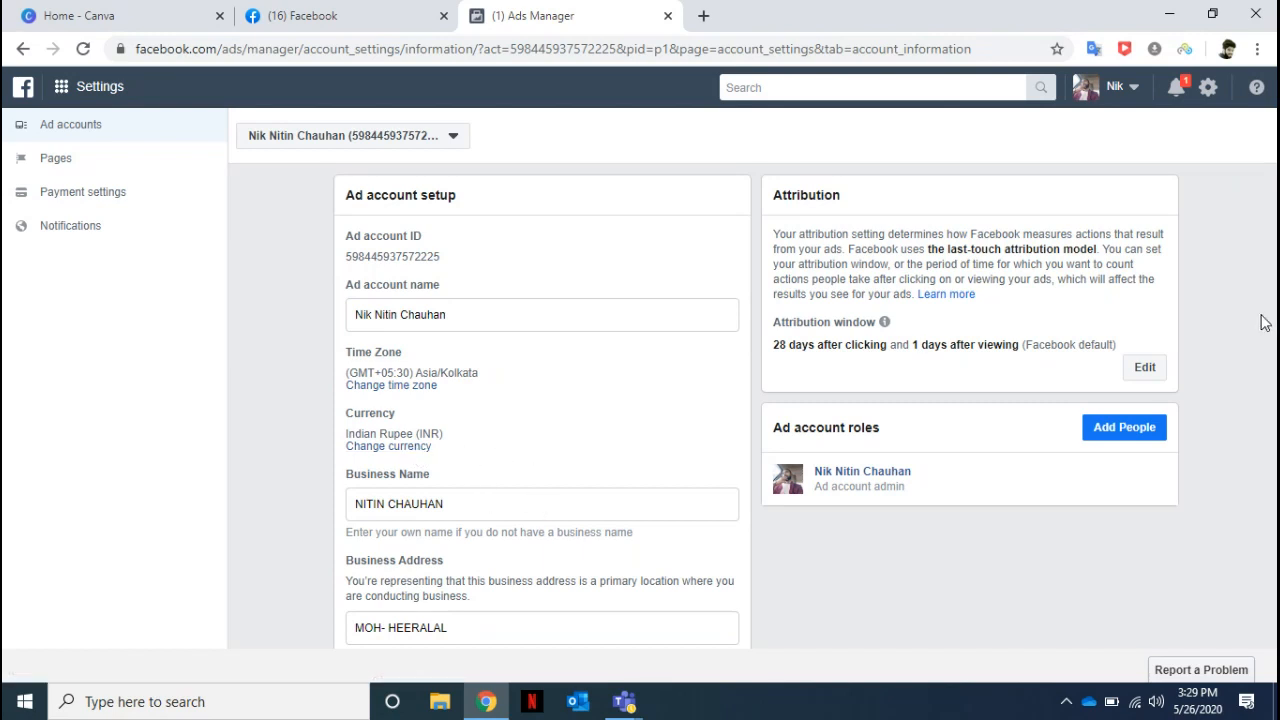
scroll(1007, 579, "down", 1)
scroll(1007, 579, "down", 3)
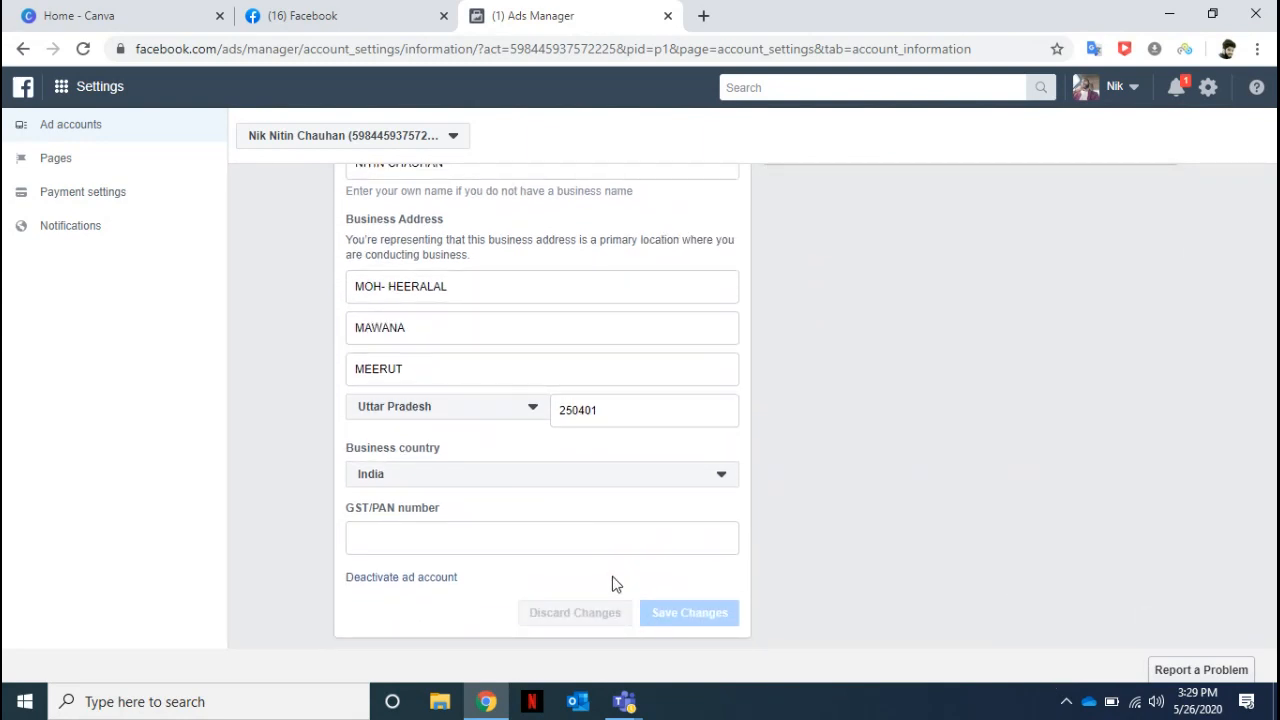
Open the payment settings and view the form for adding a payment method, closing it without entering a card.
left_click(84, 192)
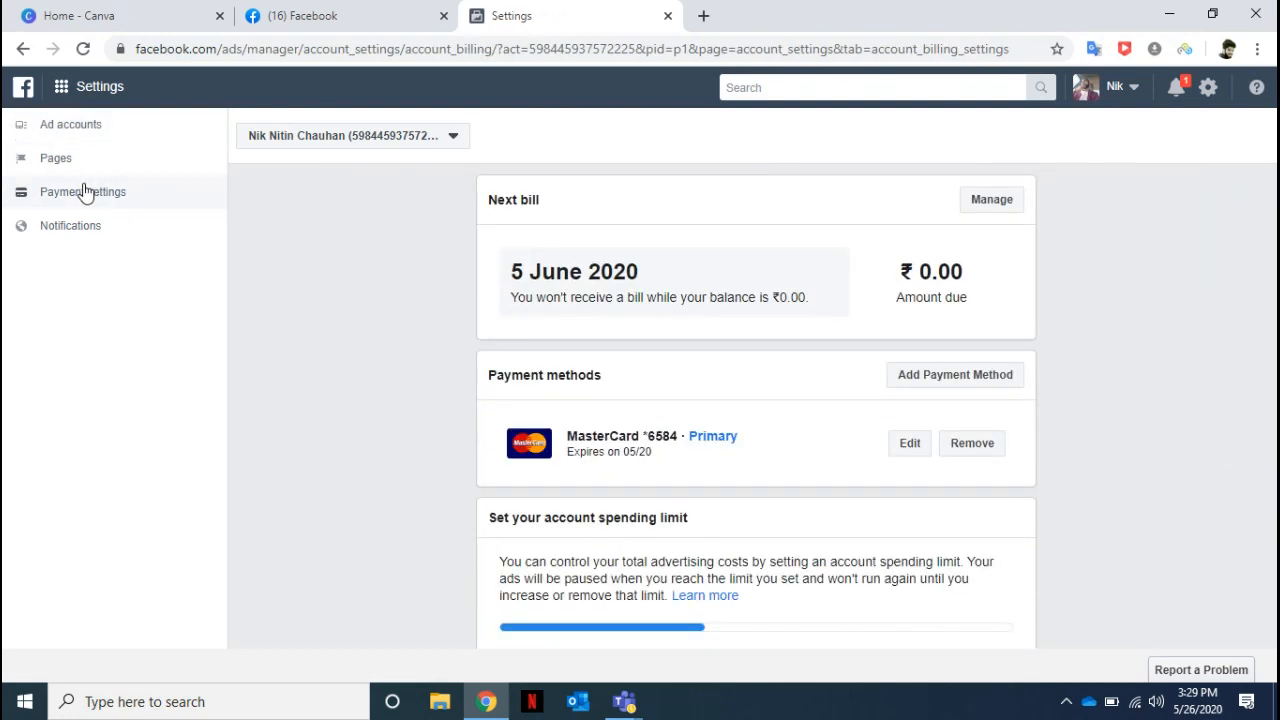
left_click(952, 376)
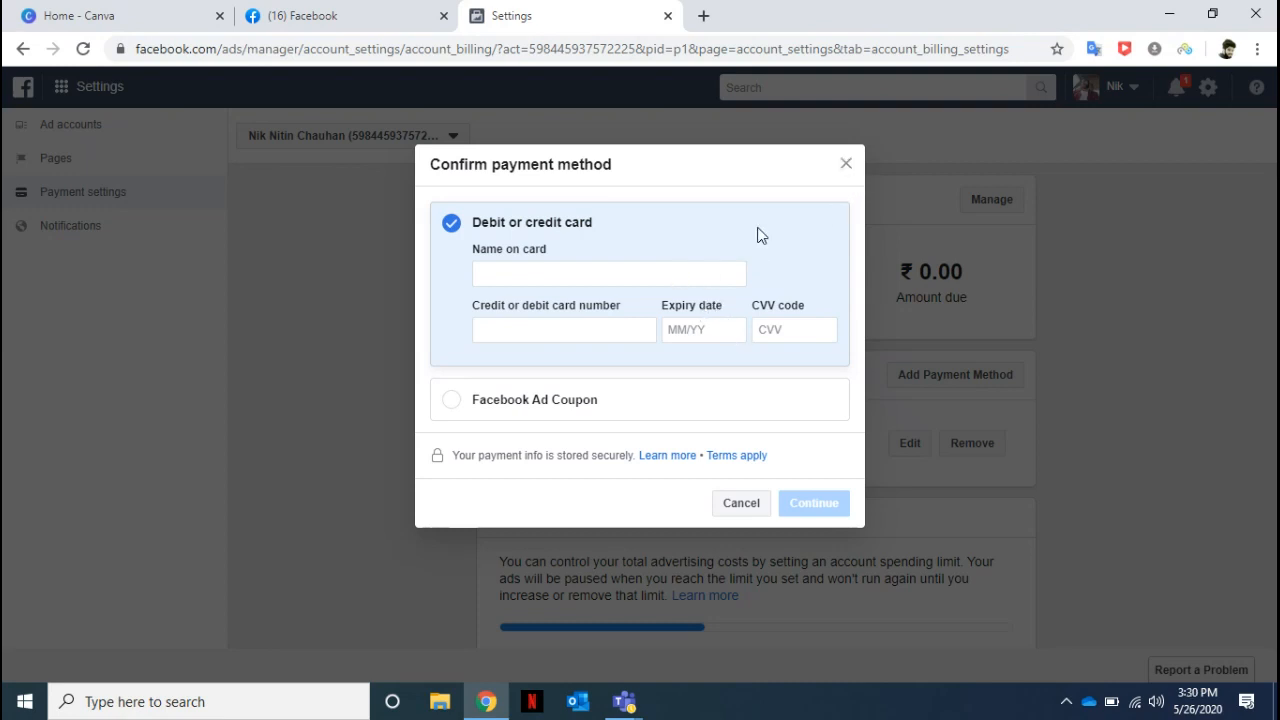
left_click(848, 164)
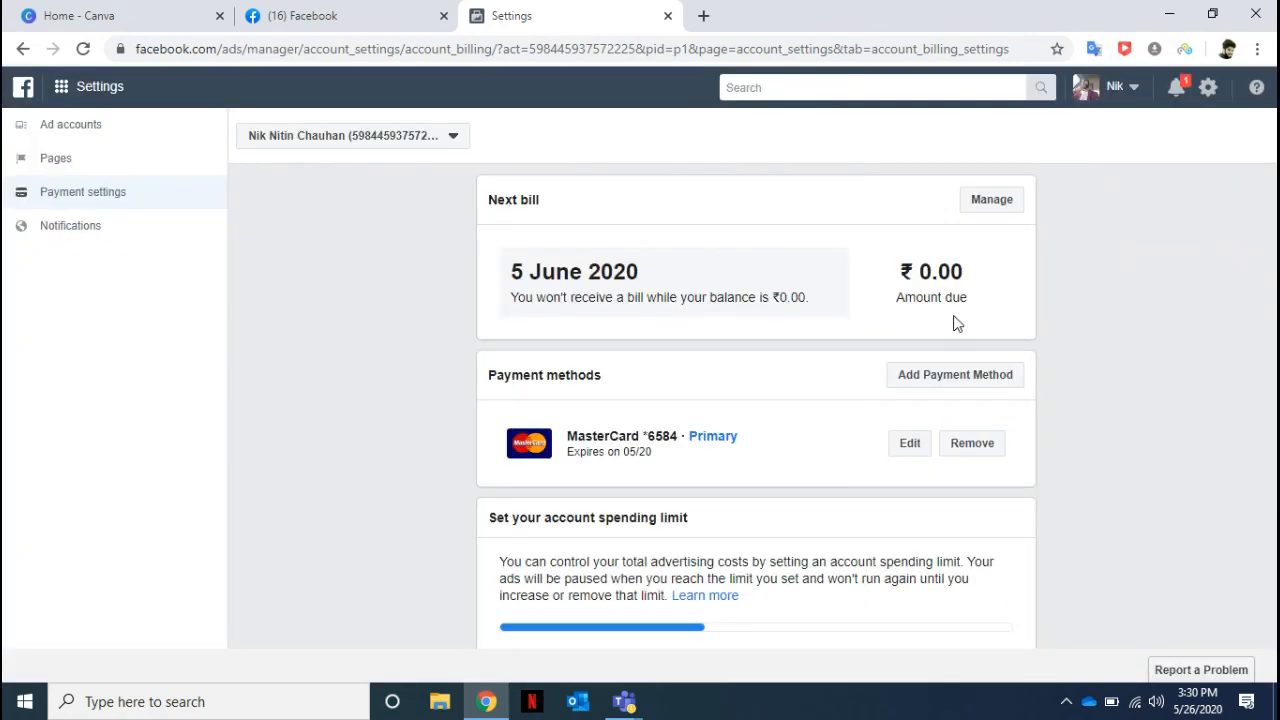
Highlight the amount due on the next bill and close the ad account settings page.
left_click_drag(983, 268, 890, 279)
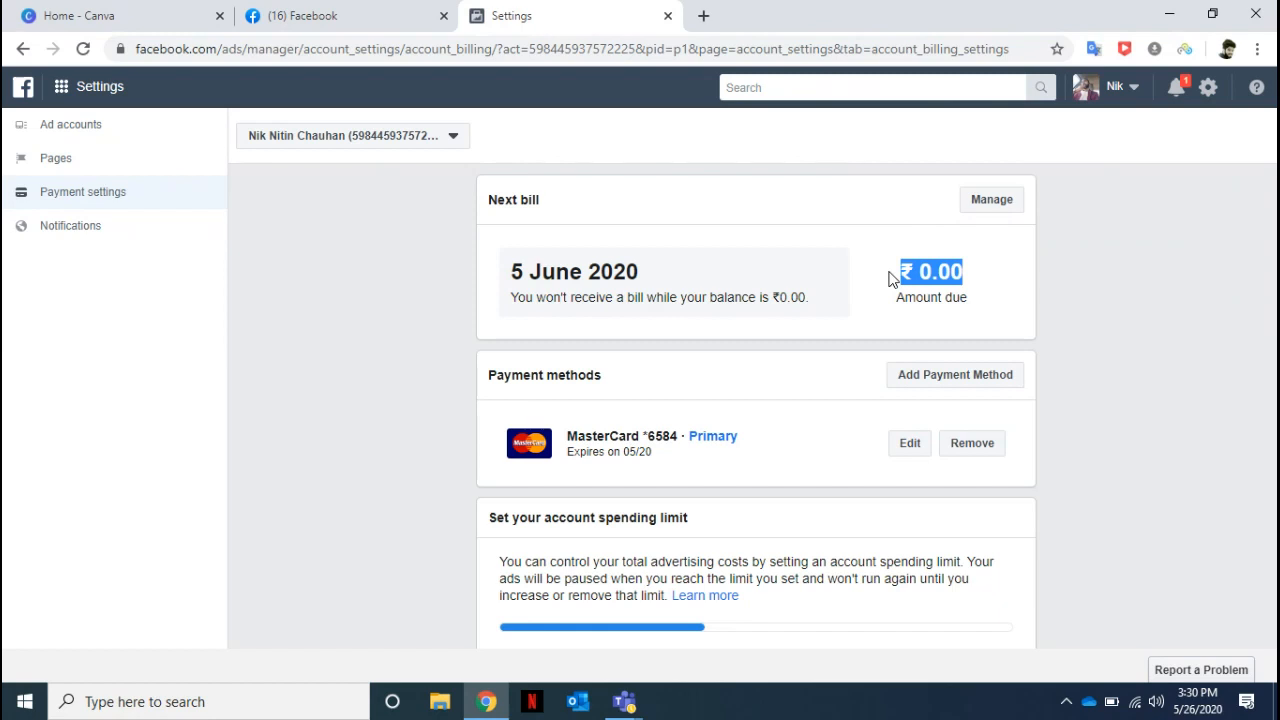
left_click_drag(900, 272, 970, 276)
left_click_drag(955, 274, 828, 279)
left_click(668, 17)
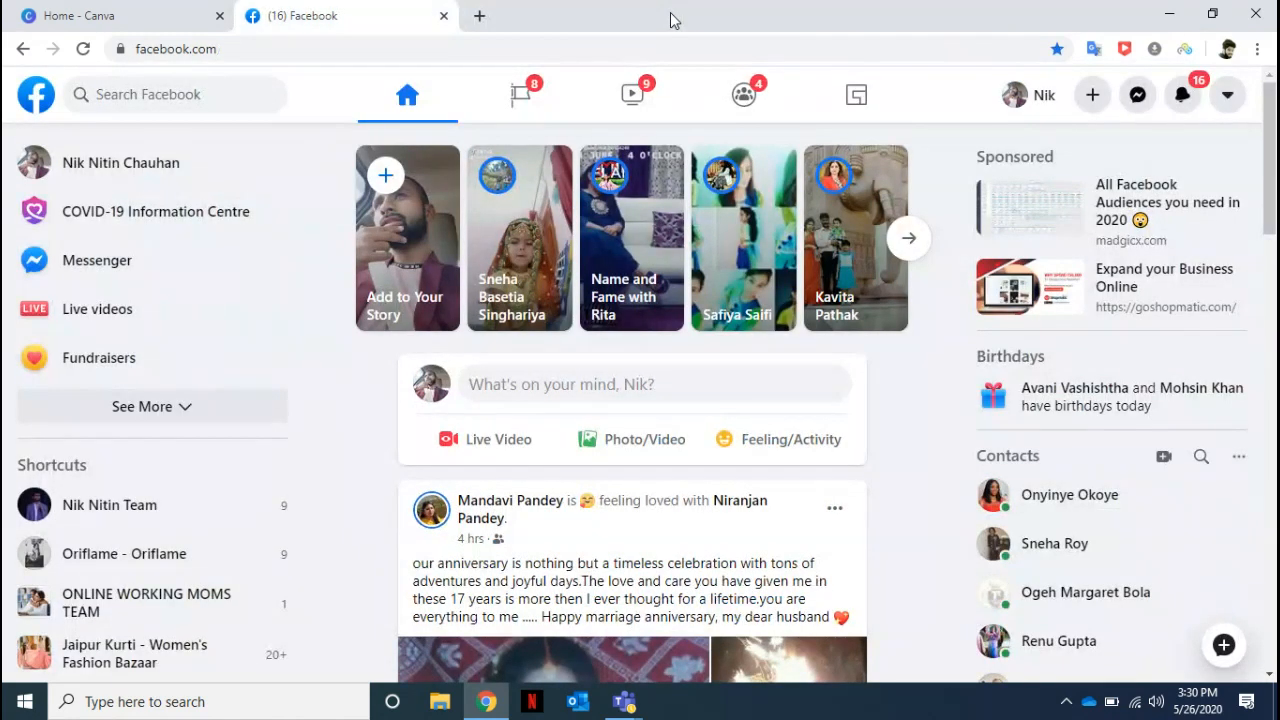
Start a new ad campaign from Facebook's home page and choose Traffic as the marketing objective.
left_click(1097, 112)
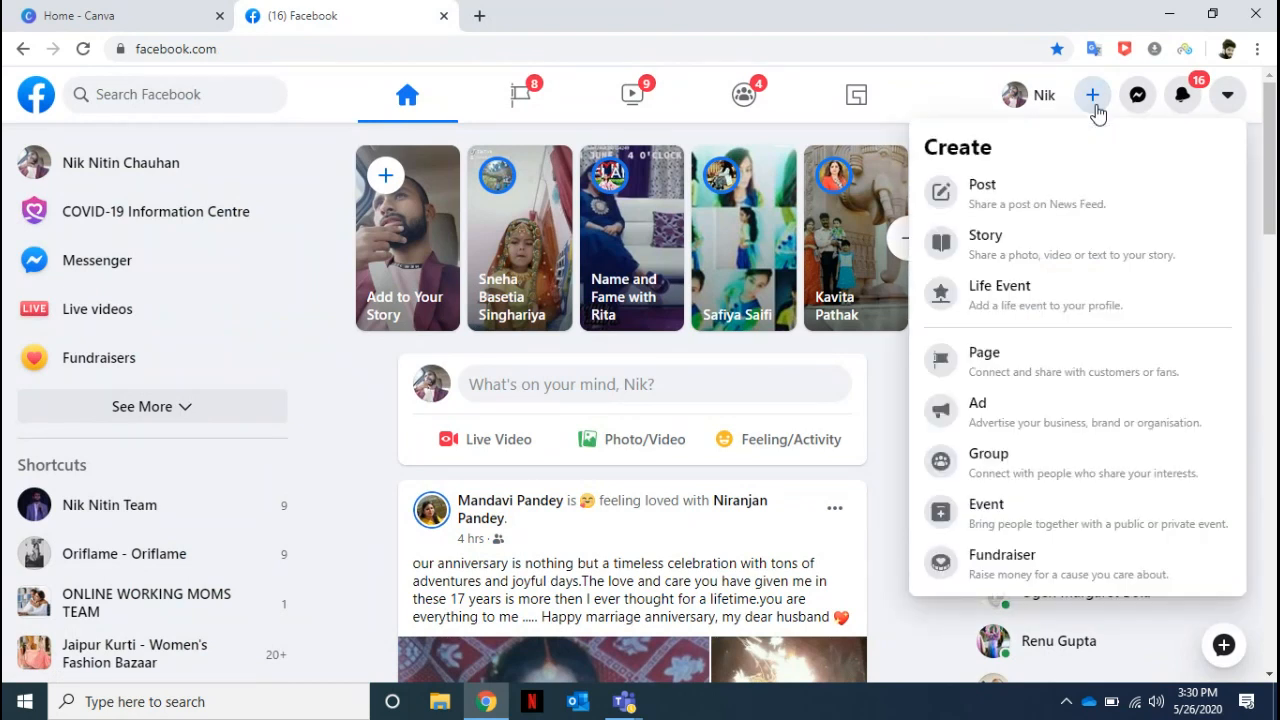
left_click(1008, 402)
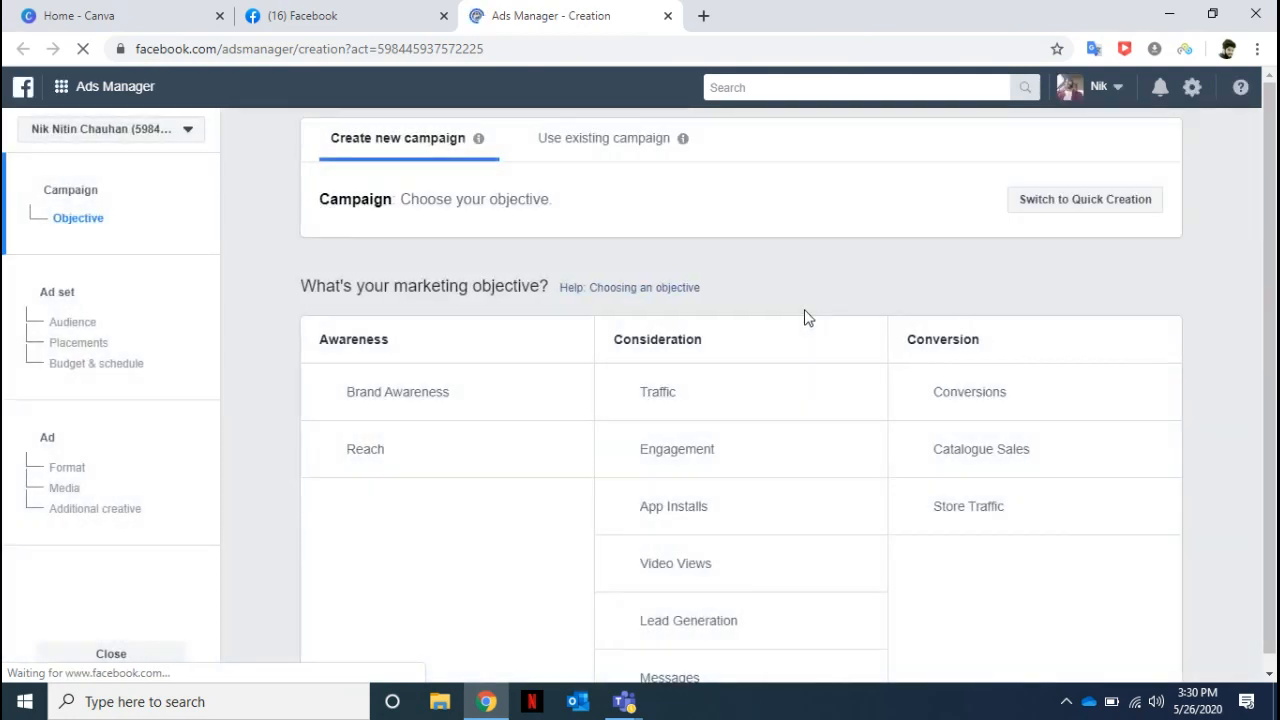
left_click_drag(1270, 200, 1260, 338)
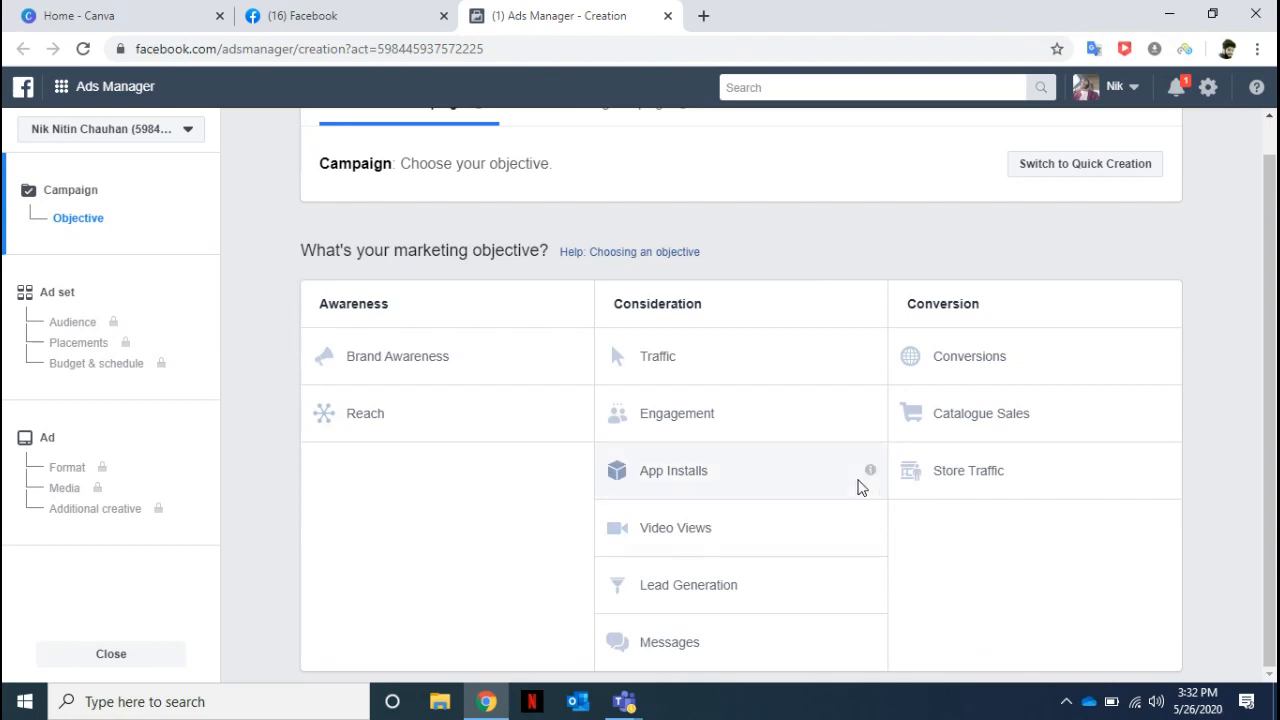
left_click(727, 357)
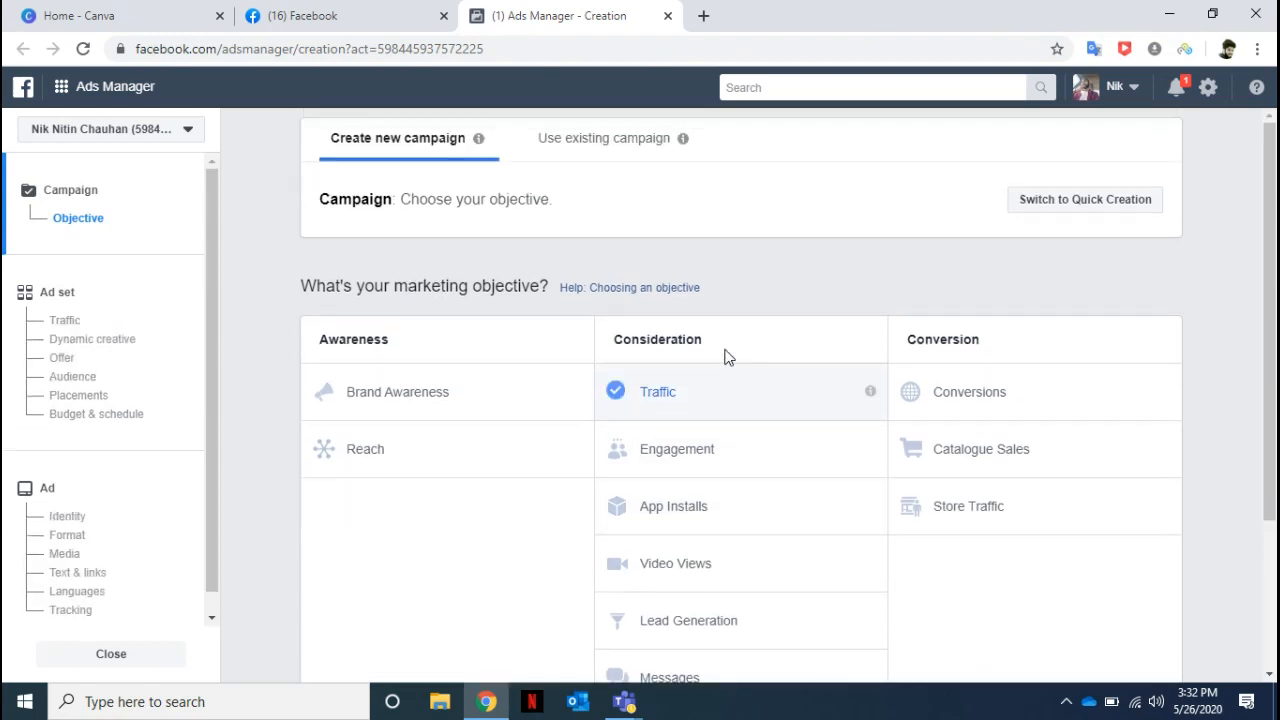
scroll(1272, 417, "down", 1)
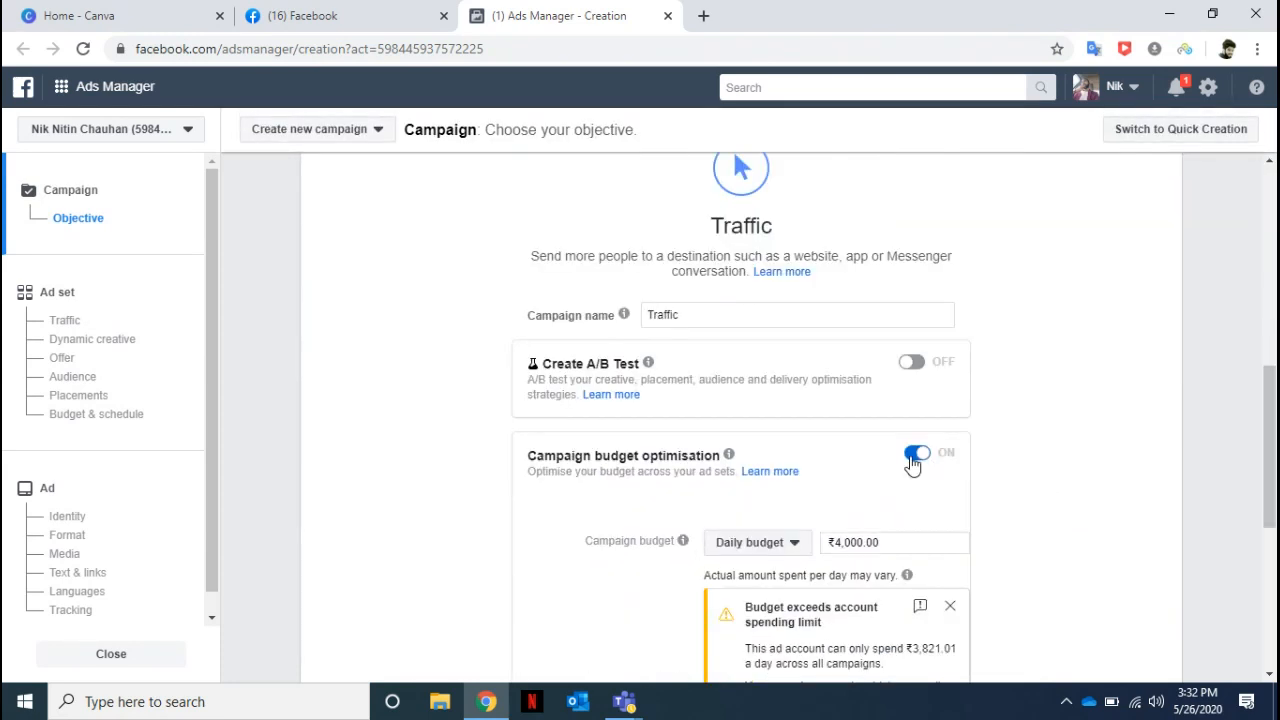
Turn off campaign budget optimisation for the Traffic campaign and continue to the ad set's traffic settings.
left_click(914, 460)
left_click(738, 536)
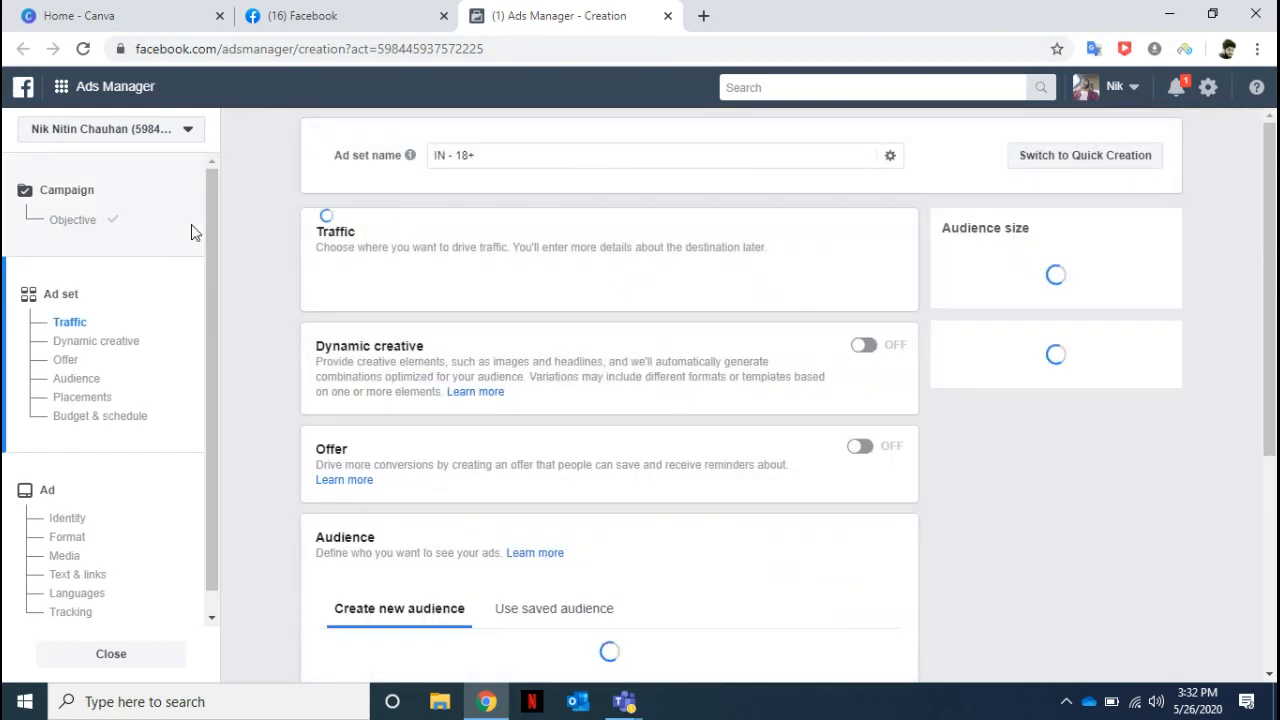
left_click(70, 323)
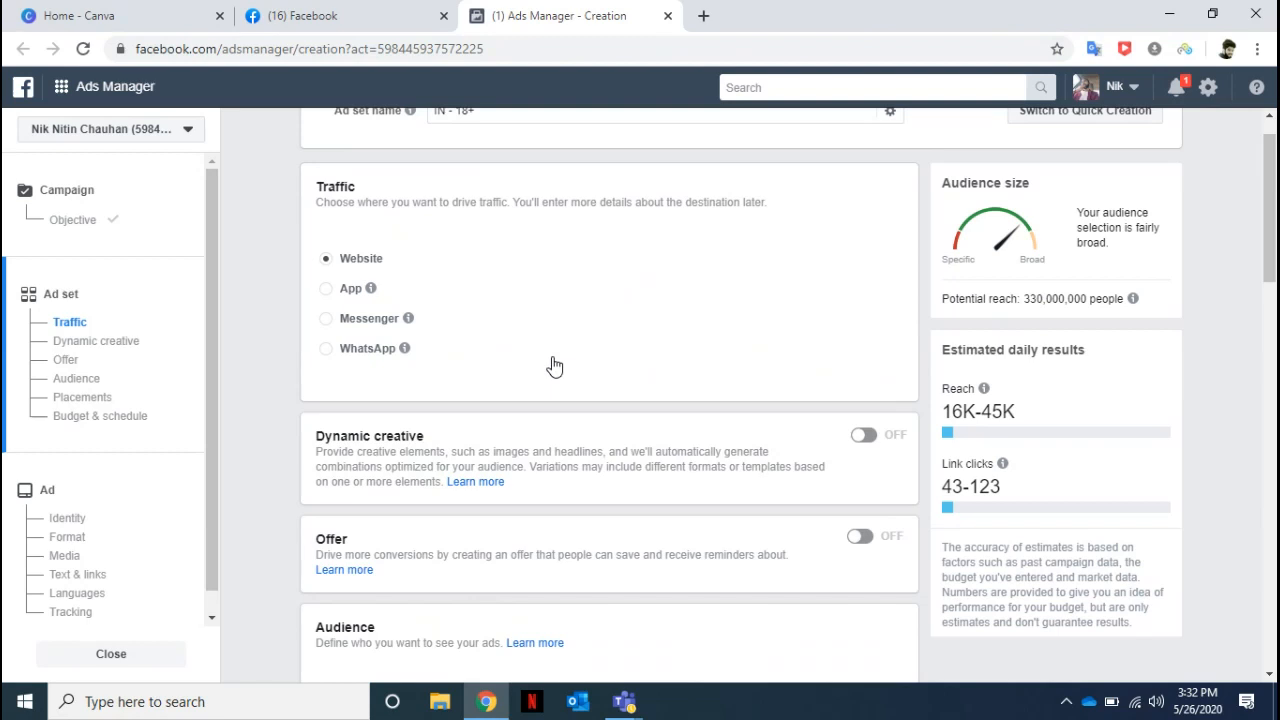
Choose WhatsApp as the traffic destination, and close the campaign without saving it.
mouse_move(368, 289)
left_click(345, 354)
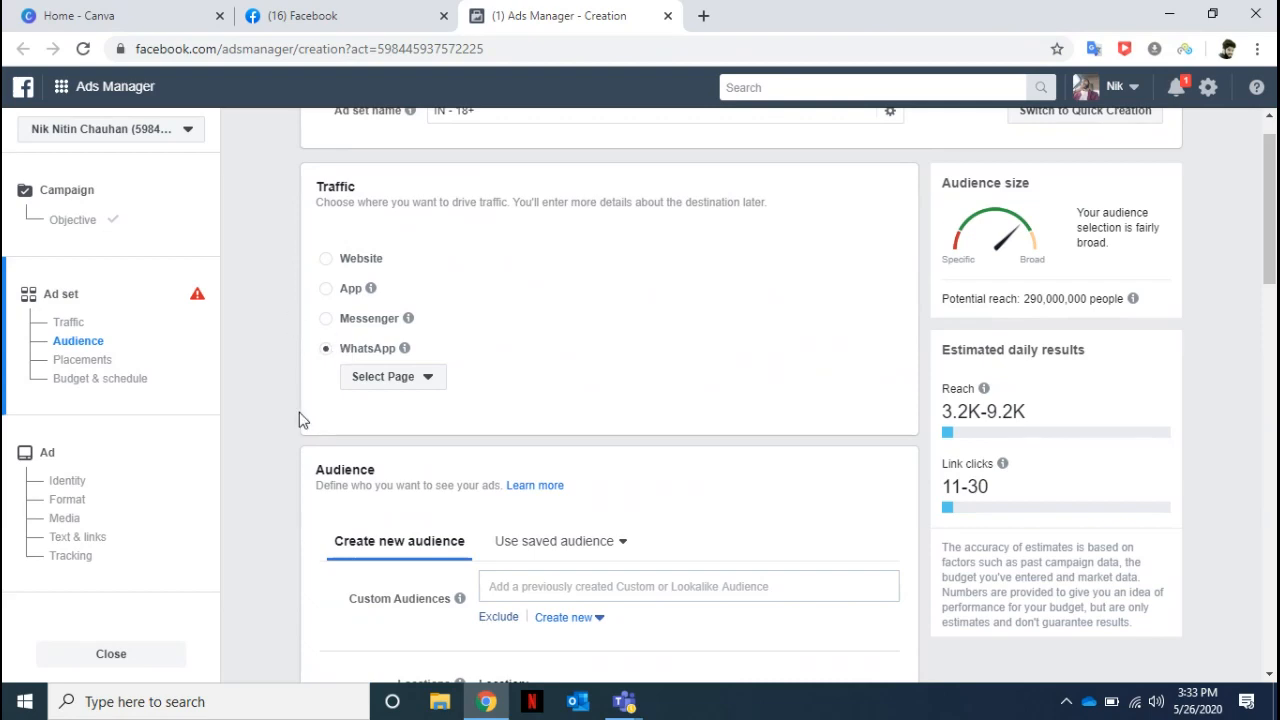
left_click(121, 657)
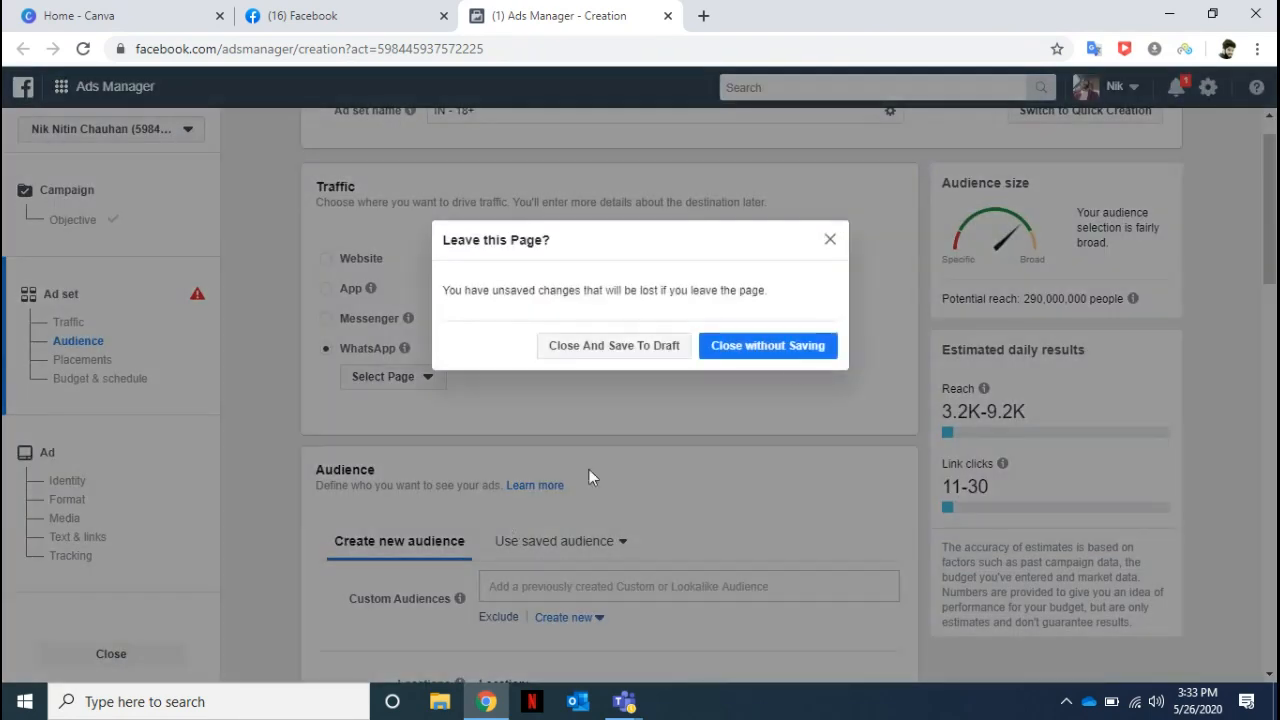
left_click(750, 350)
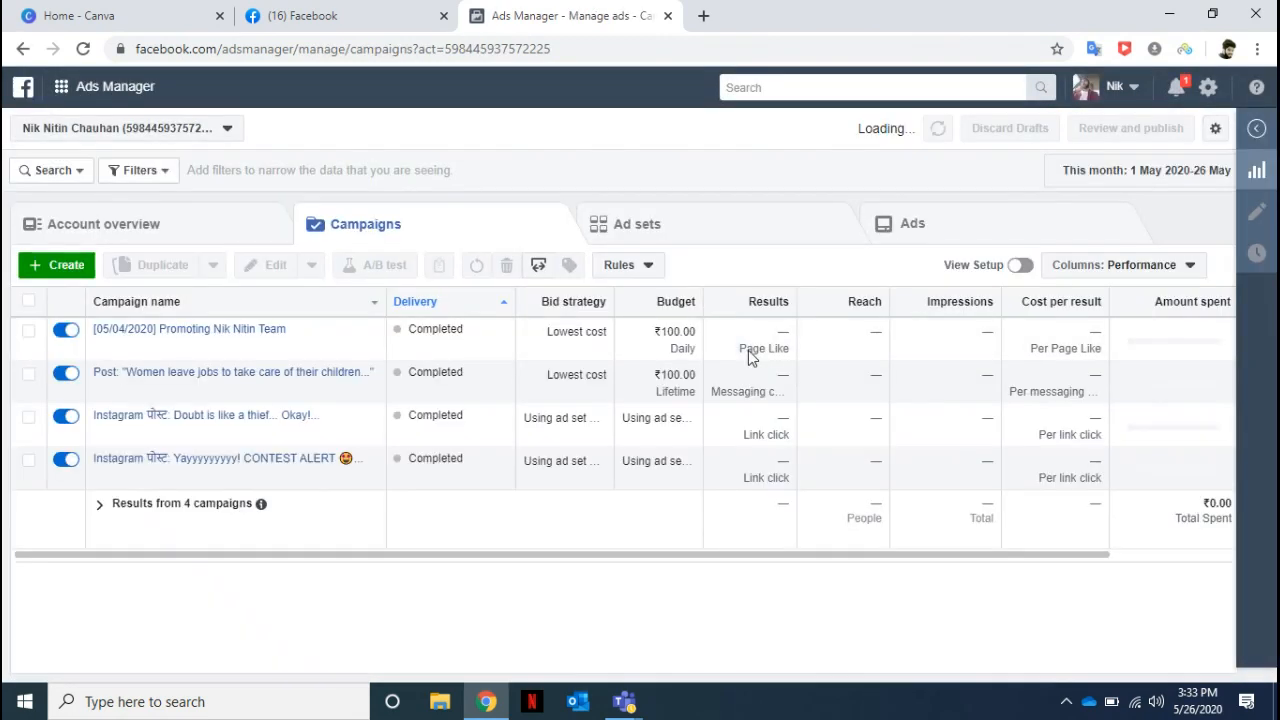
Start a new campaign with the Conversions objective, view its ad set settings and close it without saving.
left_click(58, 265)
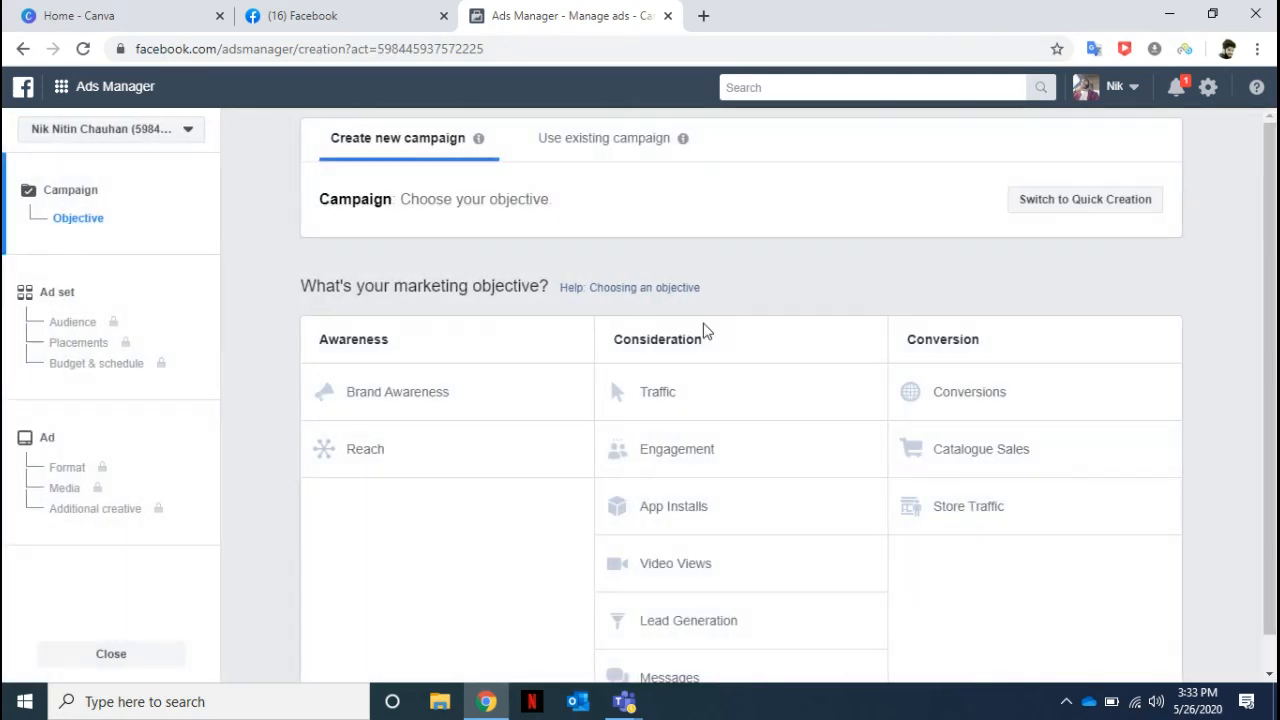
left_click(984, 398)
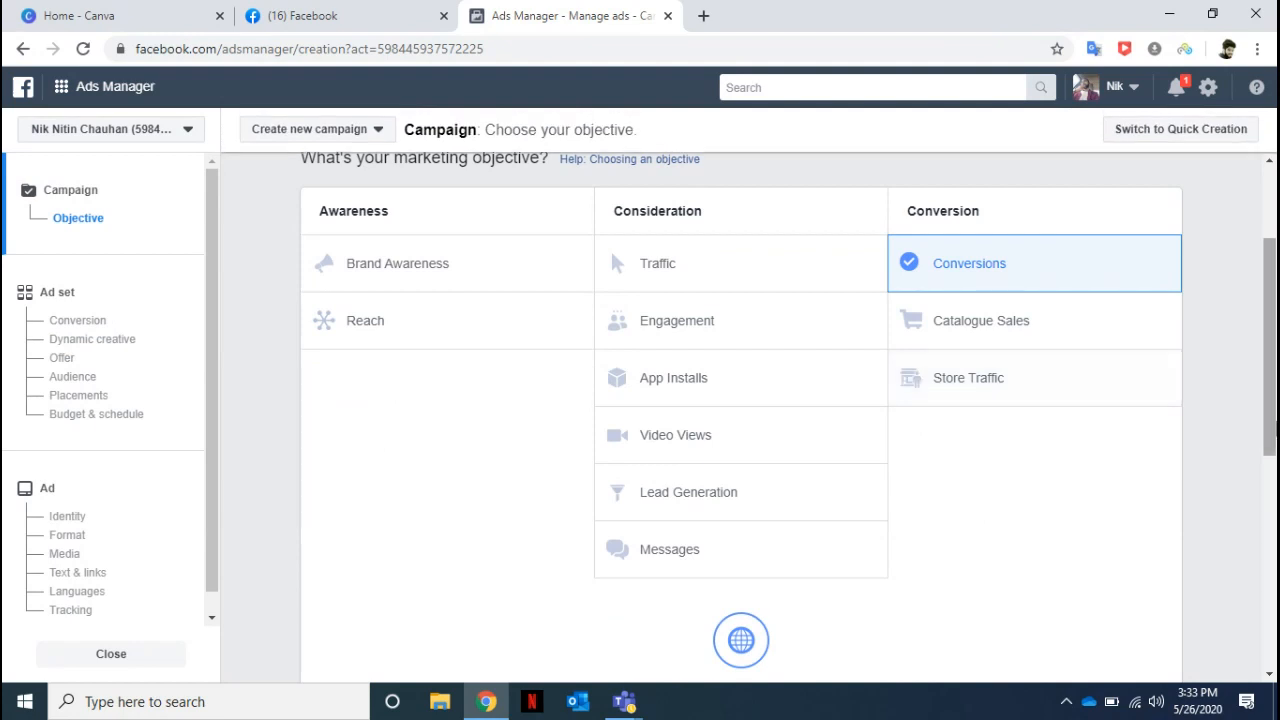
left_click_drag(1272, 376, 1275, 600)
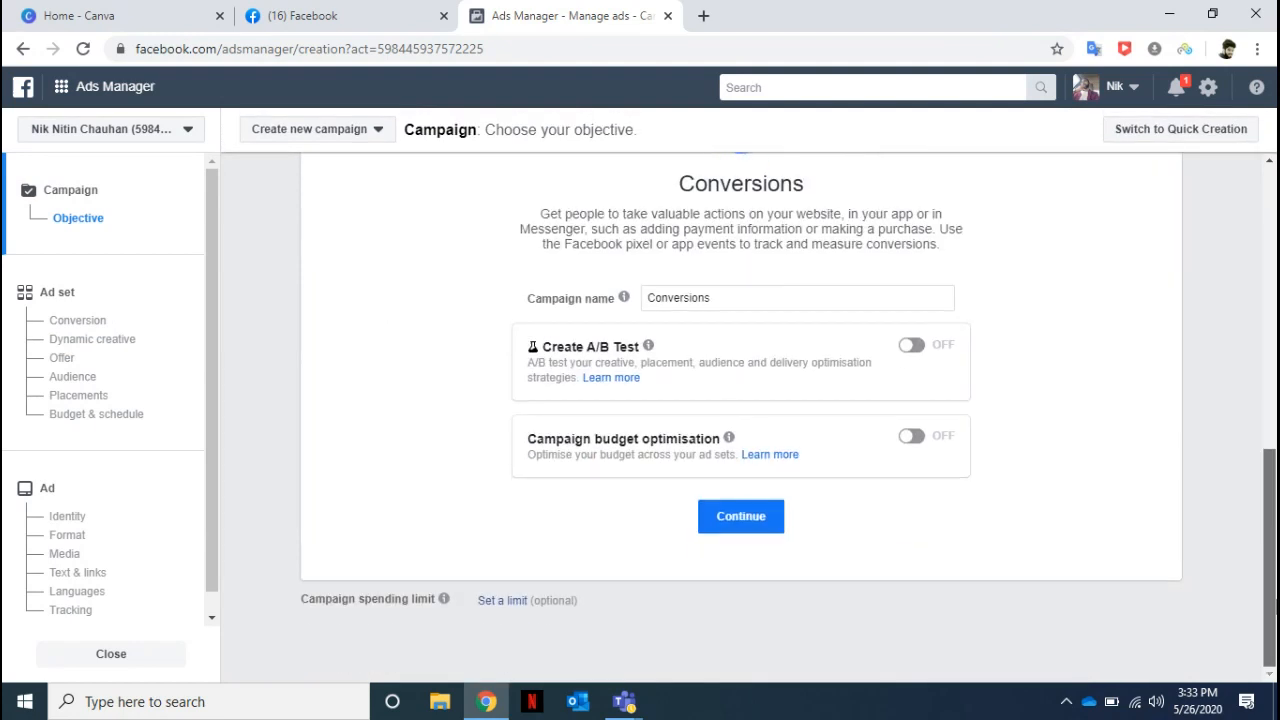
left_click(764, 524)
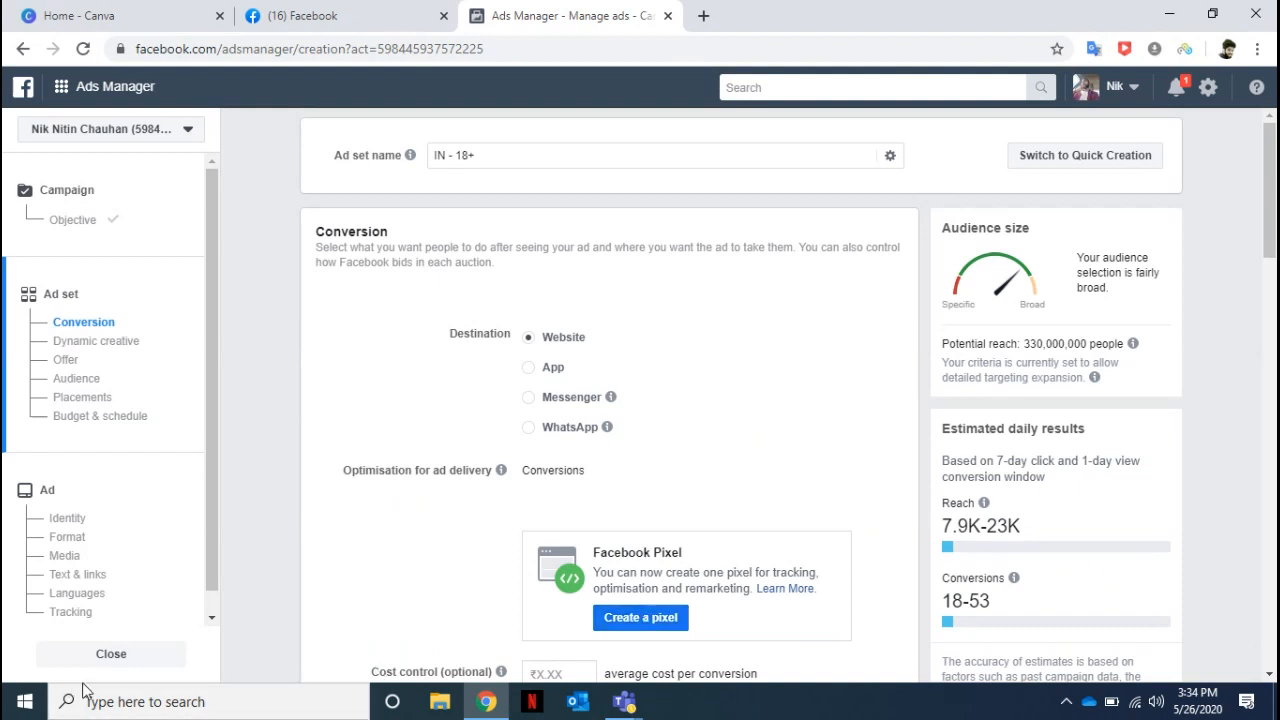
left_click(111, 653)
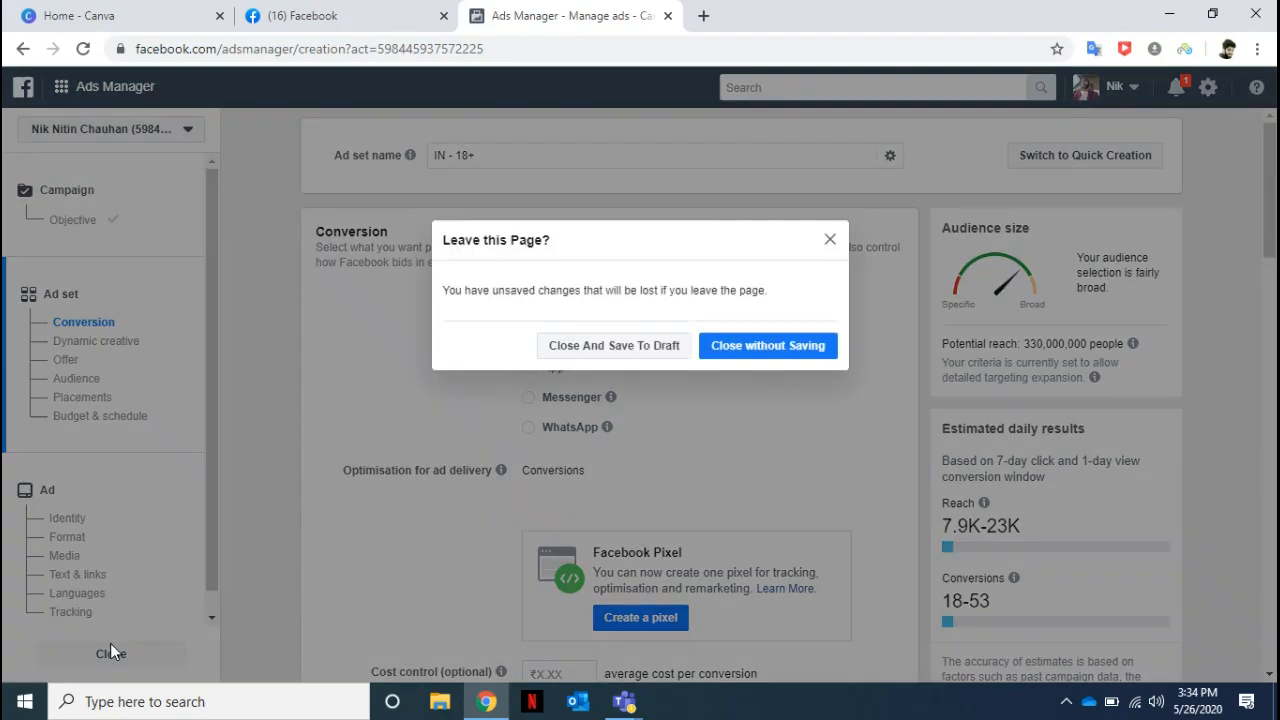
left_click(760, 348)
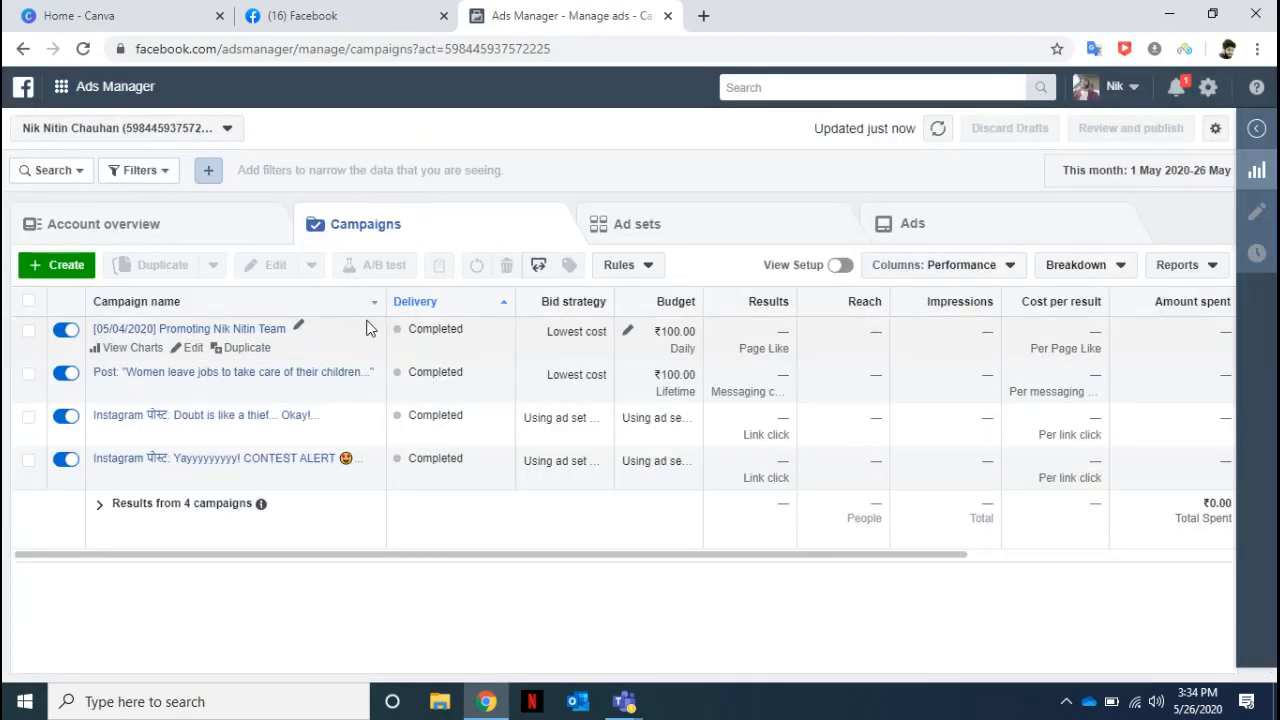
Start a new campaign with Messages as the marketing objective and go to its campaign name and budget options.
left_click(66, 263)
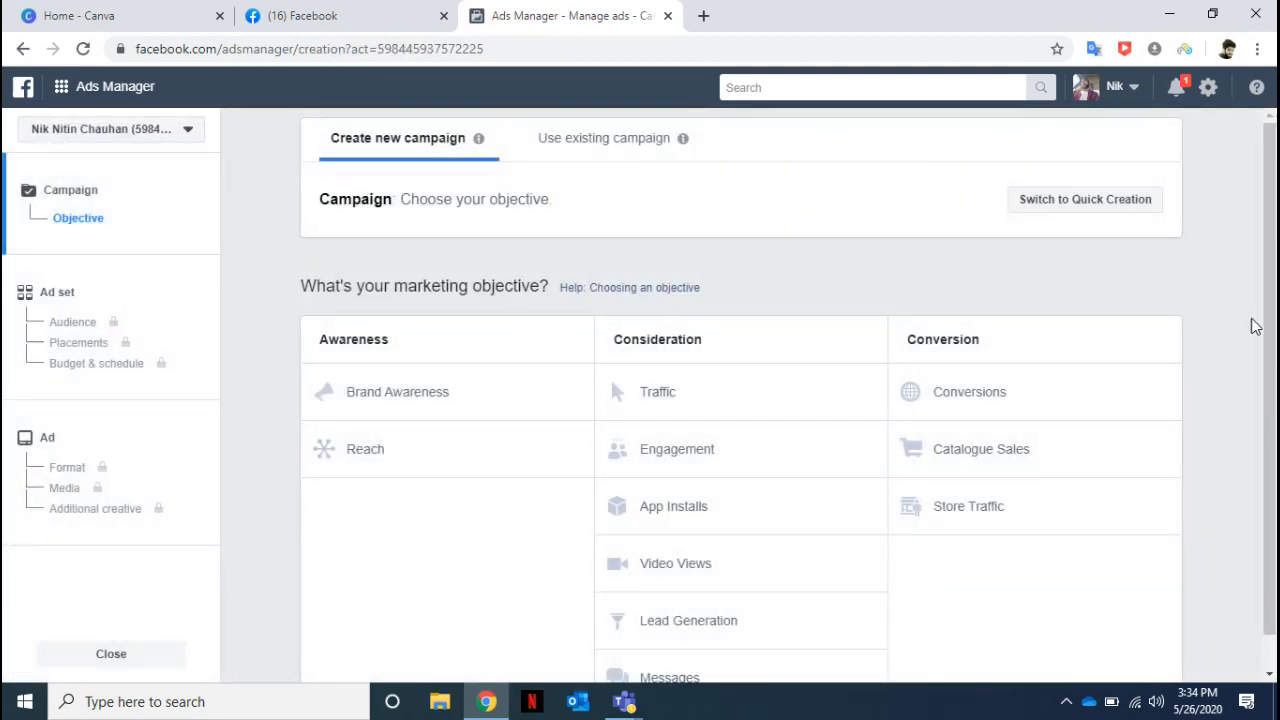
scroll(1249, 323, "down", 1)
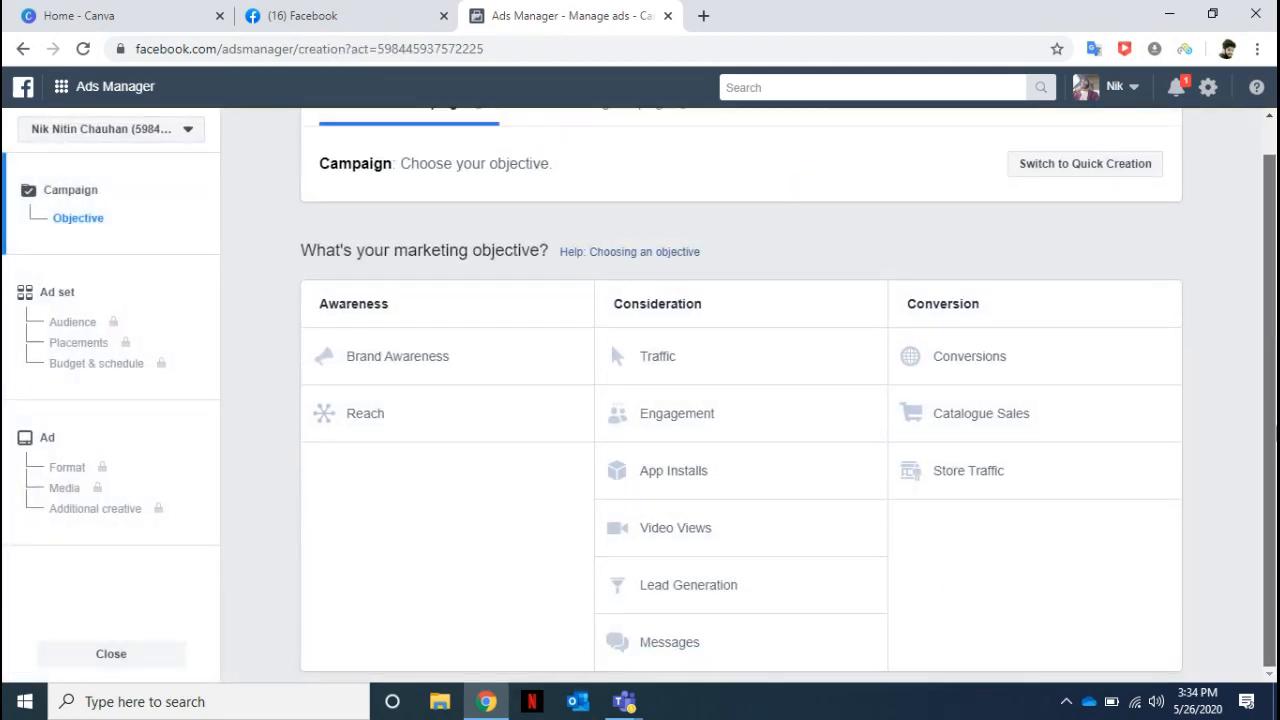
left_click(658, 648)
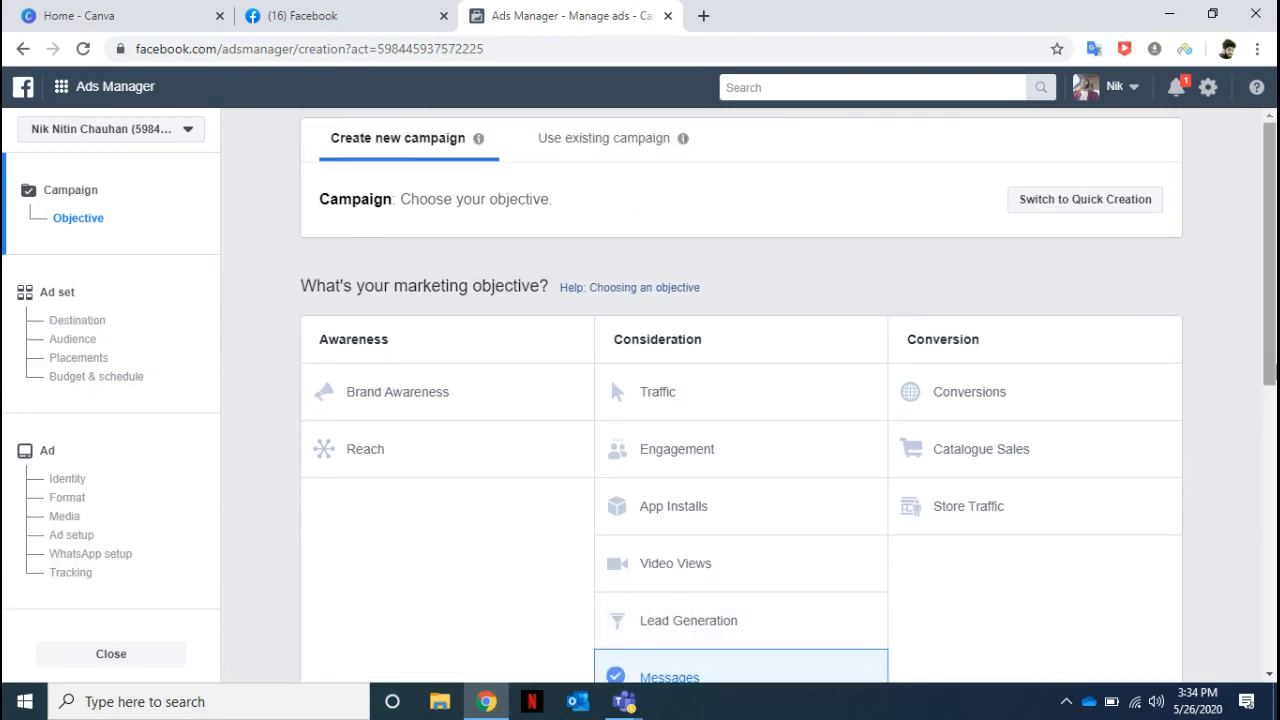
scroll(1272, 545, "down", 1)
scroll(1272, 545, "down", 1)
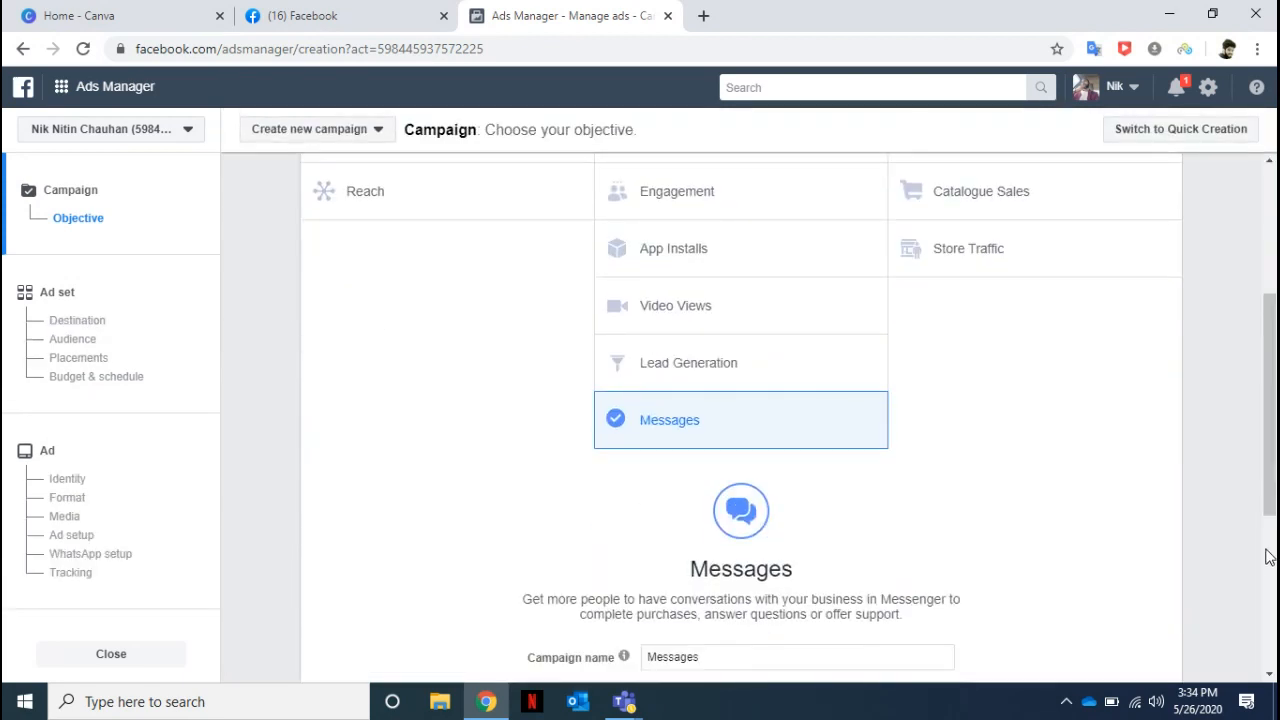
scroll(1268, 555, "down", 1)
scroll(1268, 555, "down", 1)
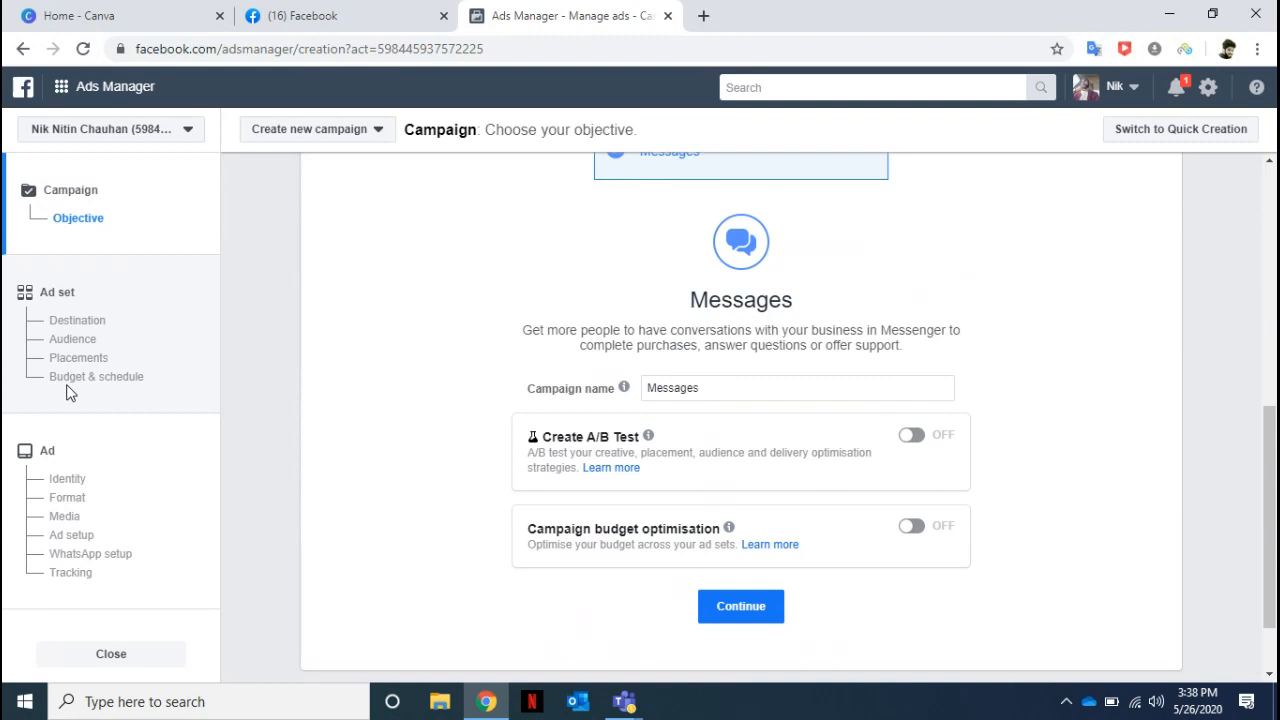
Turn on campaign budget optimisation to view its budget fields, and turn it off again.
left_click(724, 389)
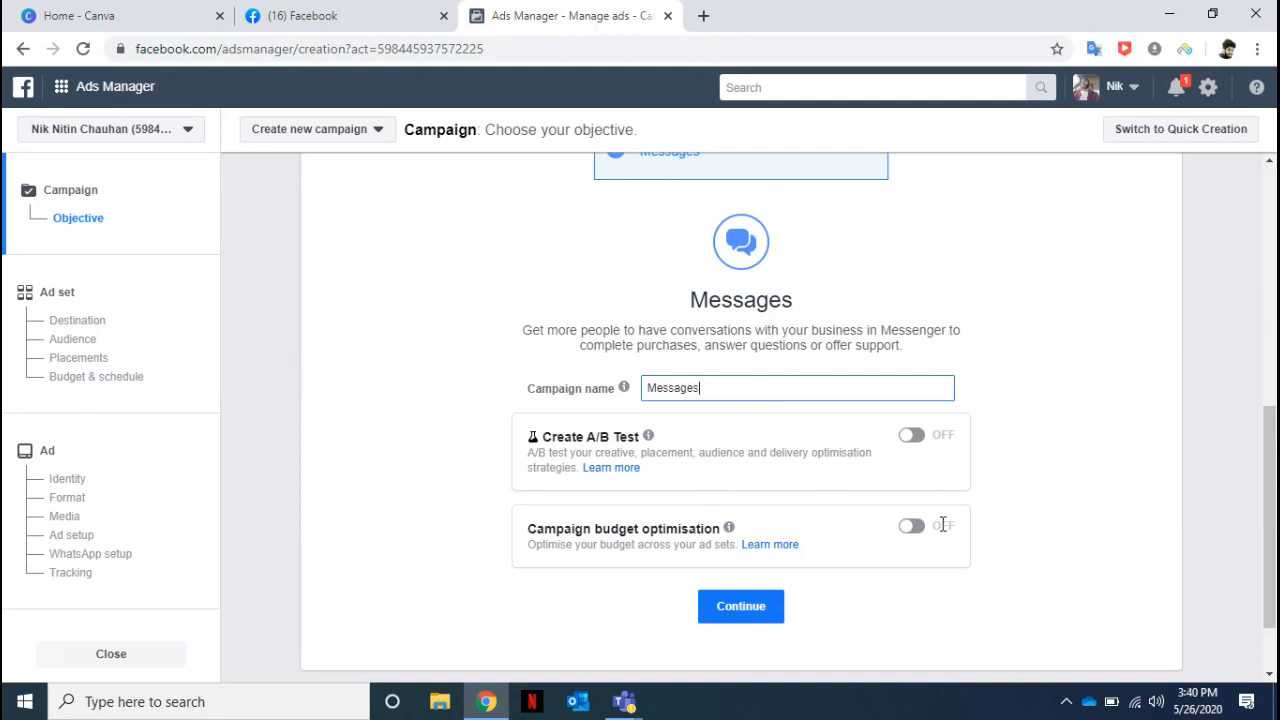
left_click(912, 528)
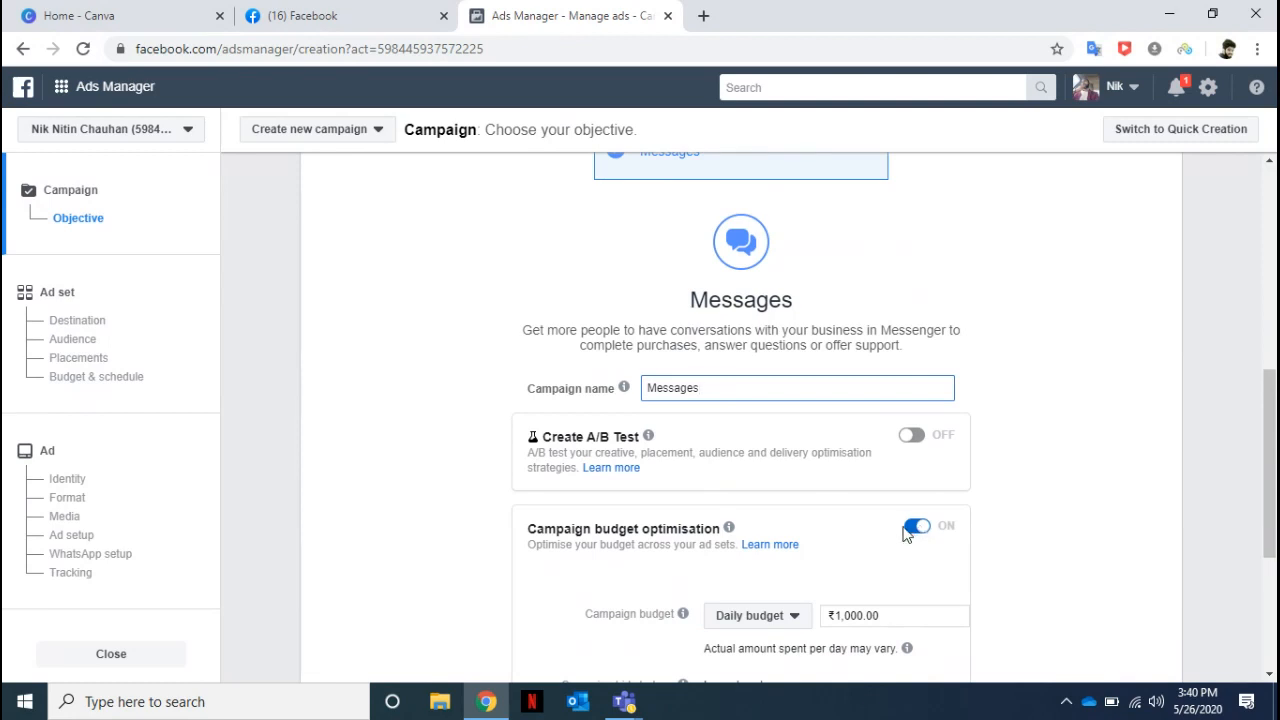
left_click(912, 528)
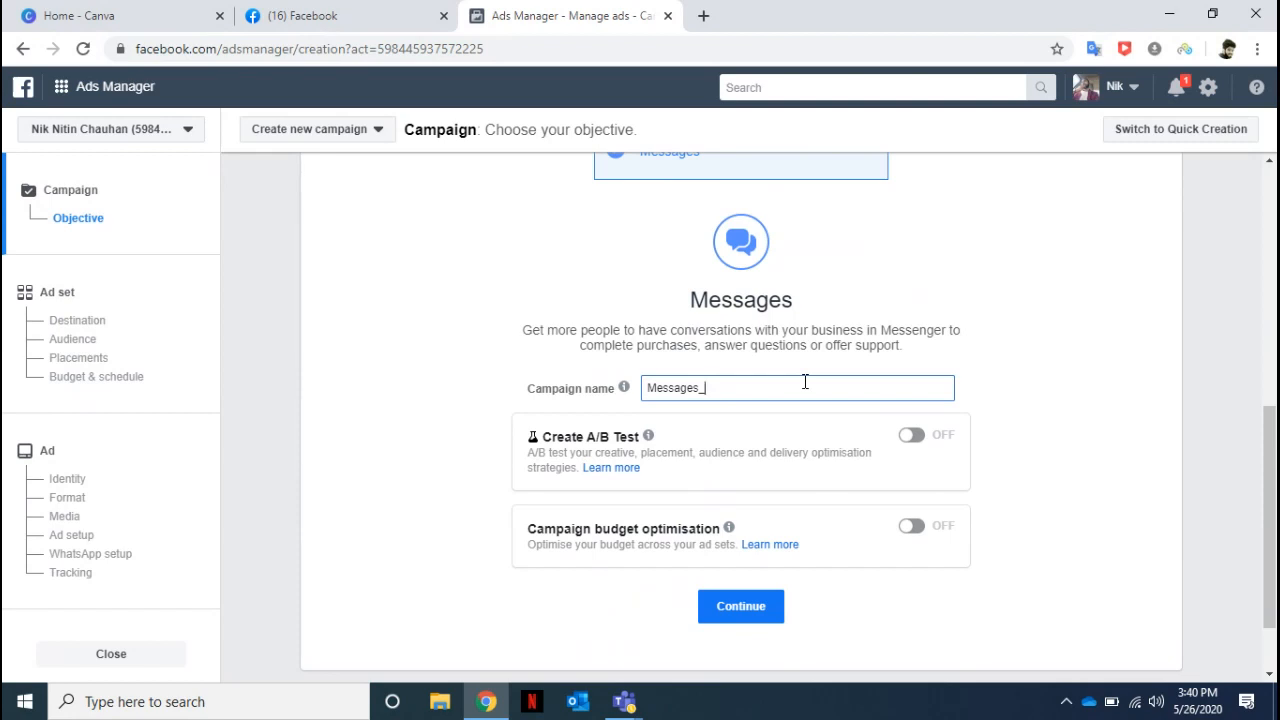
Extend the campaign name "Messages" with the page owner's name and May26, separated by underscores.
type("n")
key("BackSpace")
type("nIK")
key("BackSpace")
key("BackSpace")
key("BackSpace")
type("nn")
key("BackSpace")
key("BackSpace")
type("n")
key("BackSpace")
type("NikNitin")
key("BackSpace")
type("_May26")
mouse_move(624, 393)
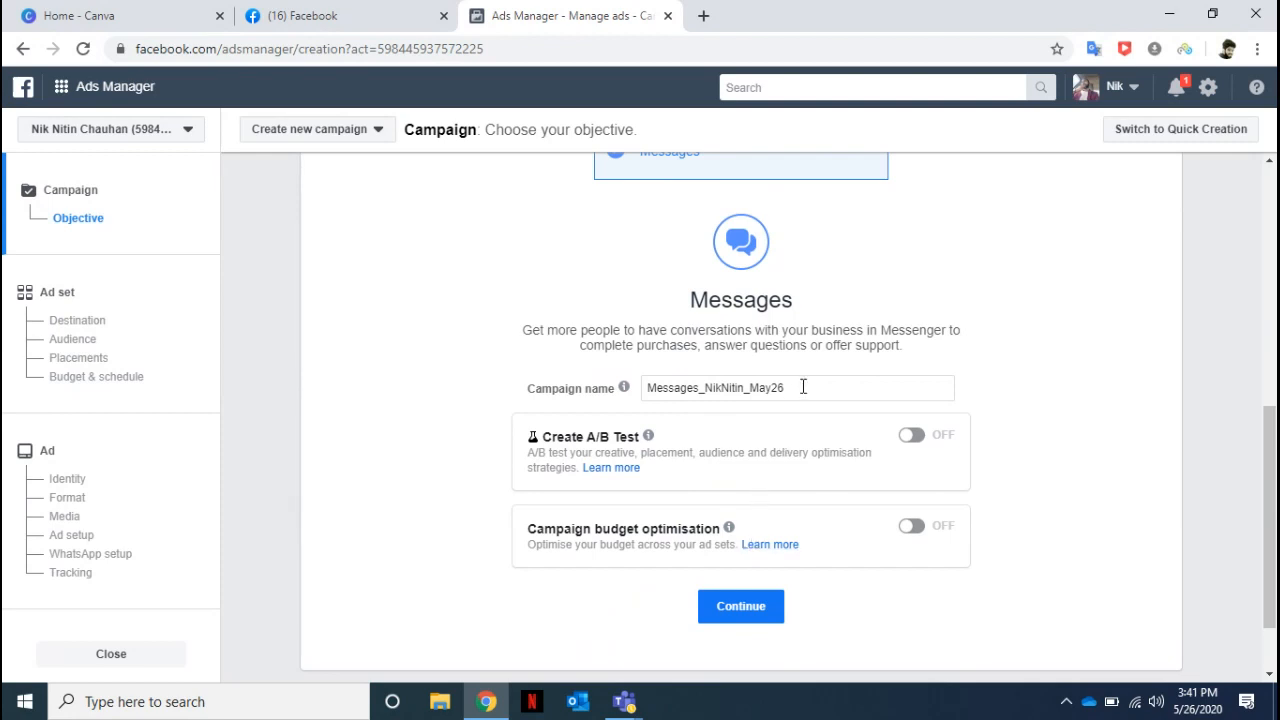
Copy the full campaign name, leaving it in place, and continue to the ad set settings.
left_click_drag(802, 387, 560, 420)
key("ctrl+x")
key("ctrl+v")
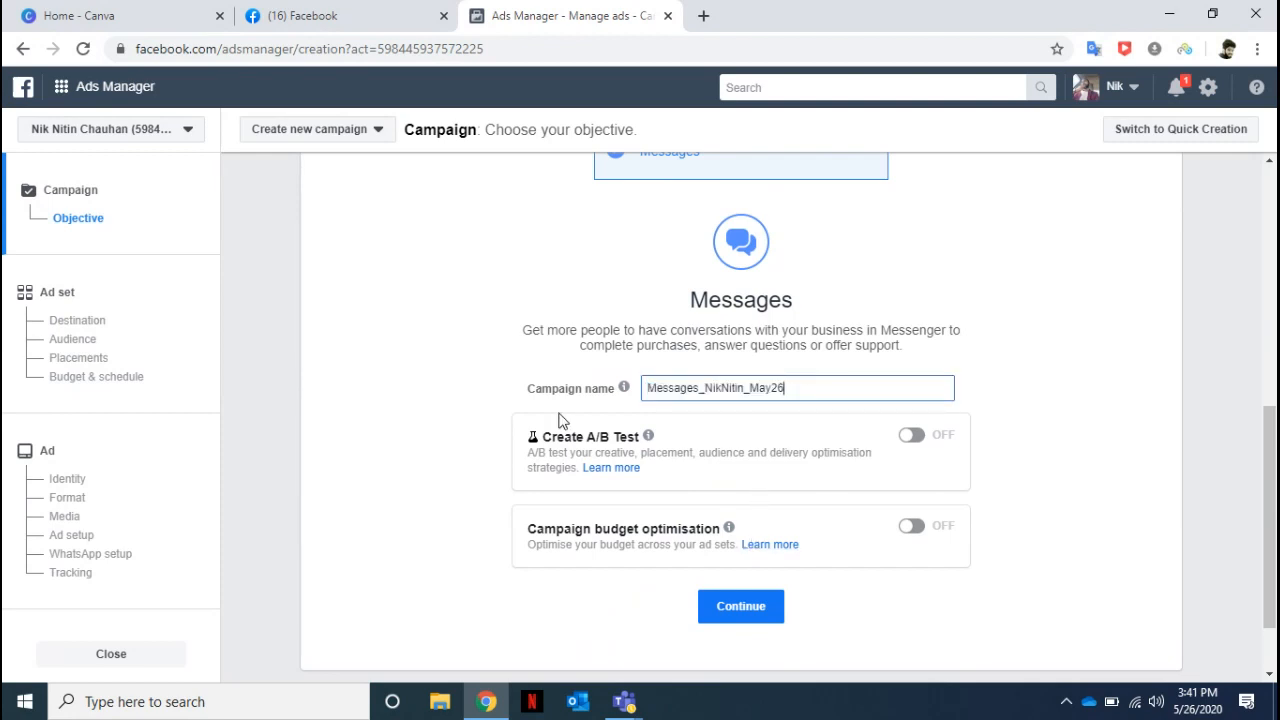
left_click(733, 616)
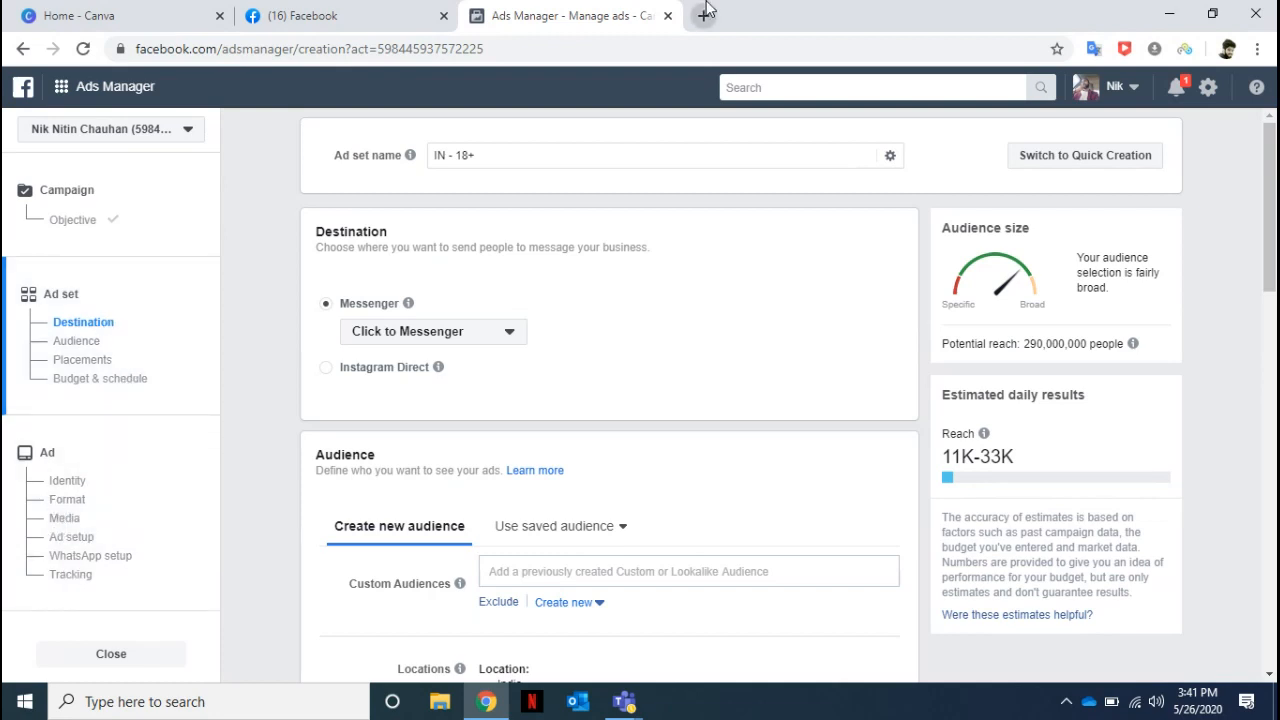
Highlight the potential reach and replace the ad set name with the copied campaign name.
mouse_move(706, 8)
left_click_drag(1025, 343, 1098, 344)
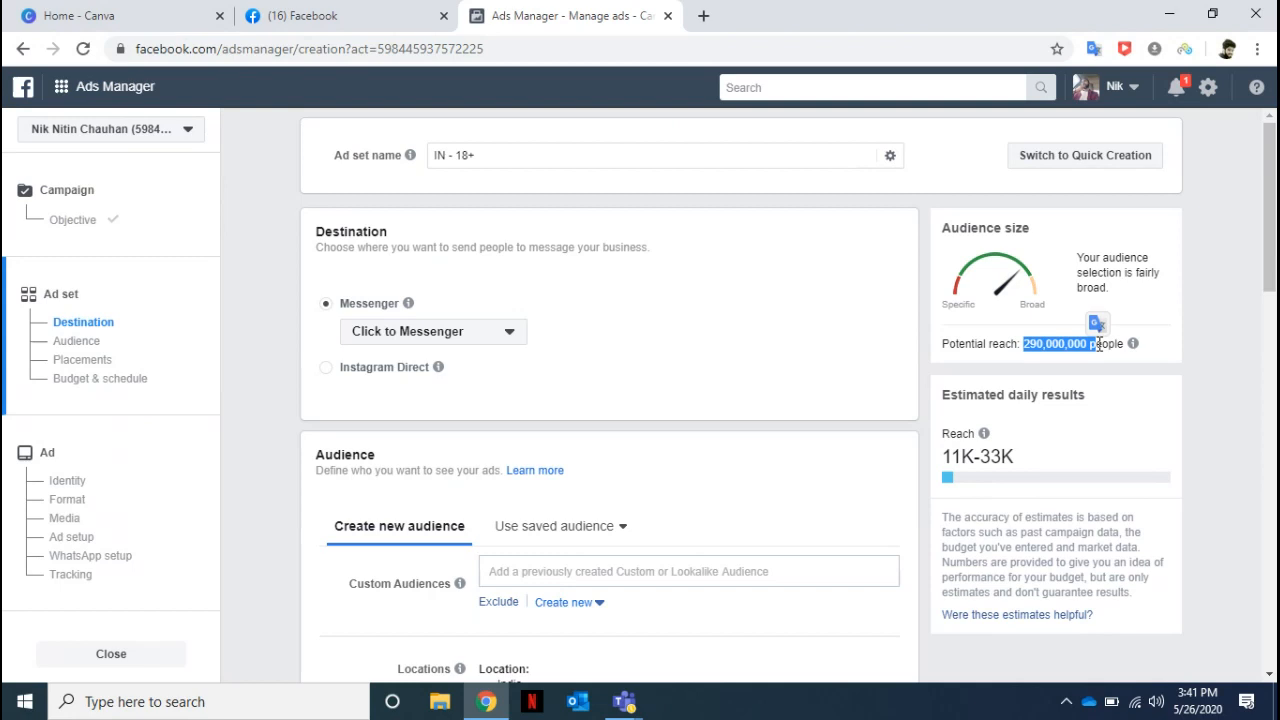
left_click(468, 155)
mouse_move(413, 158)
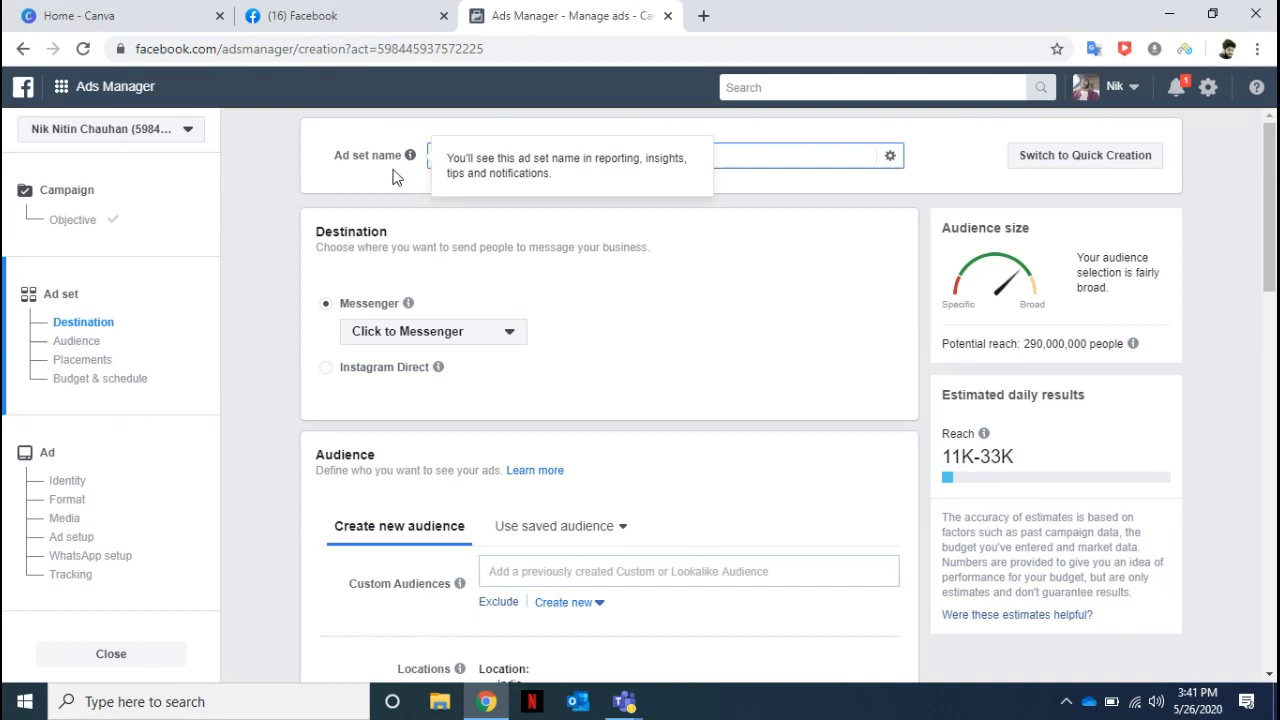
left_click(372, 181)
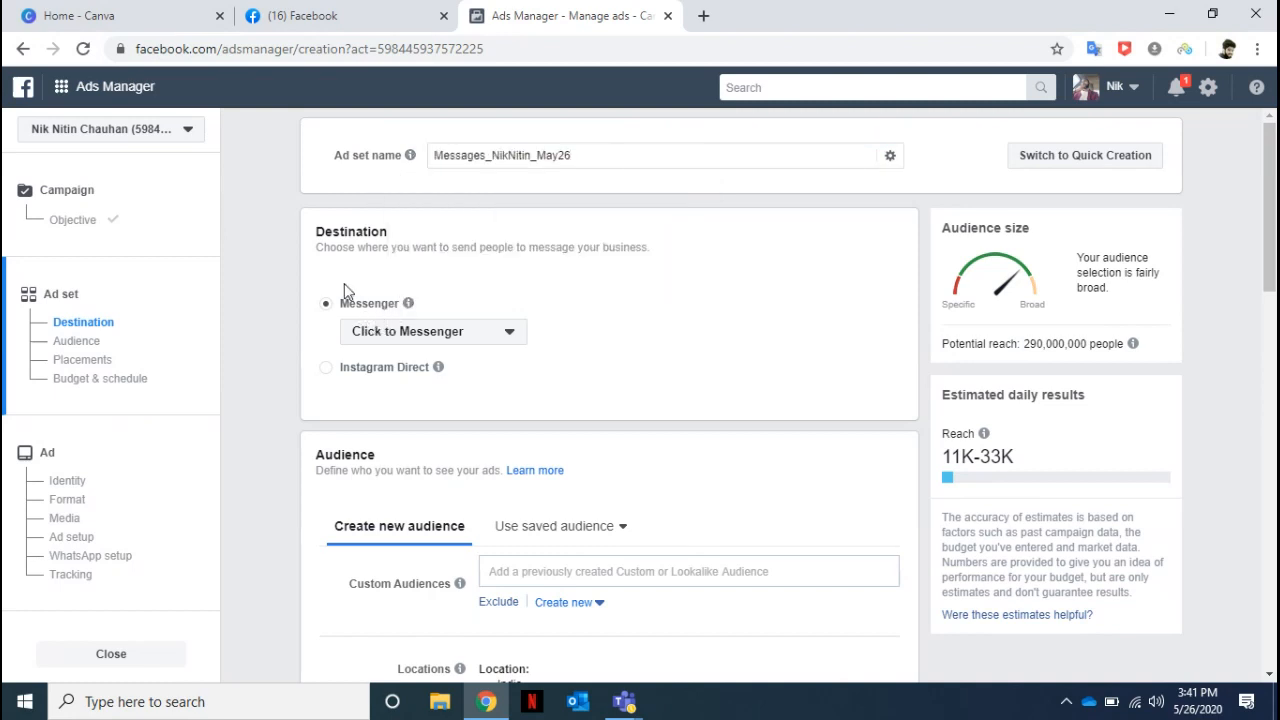
View the Messenger destination choices for the ad set, keeping Click to Messenger.
left_click(57, 327)
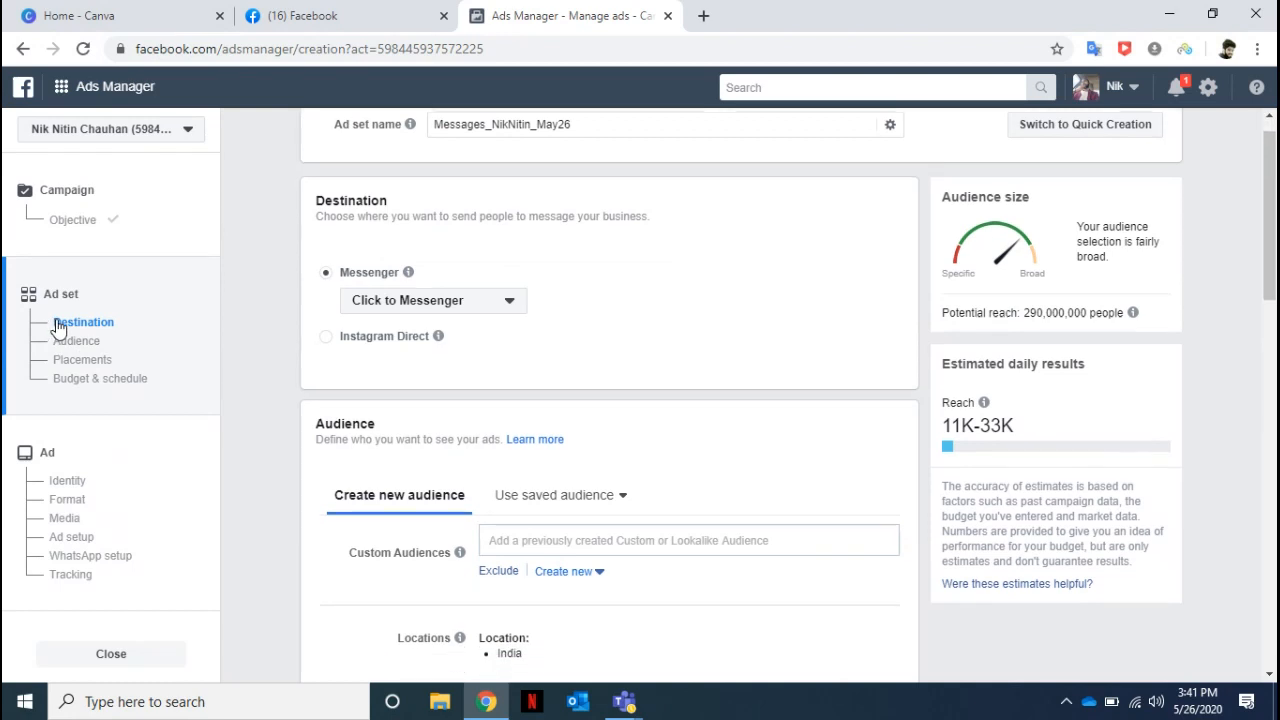
left_click(510, 292)
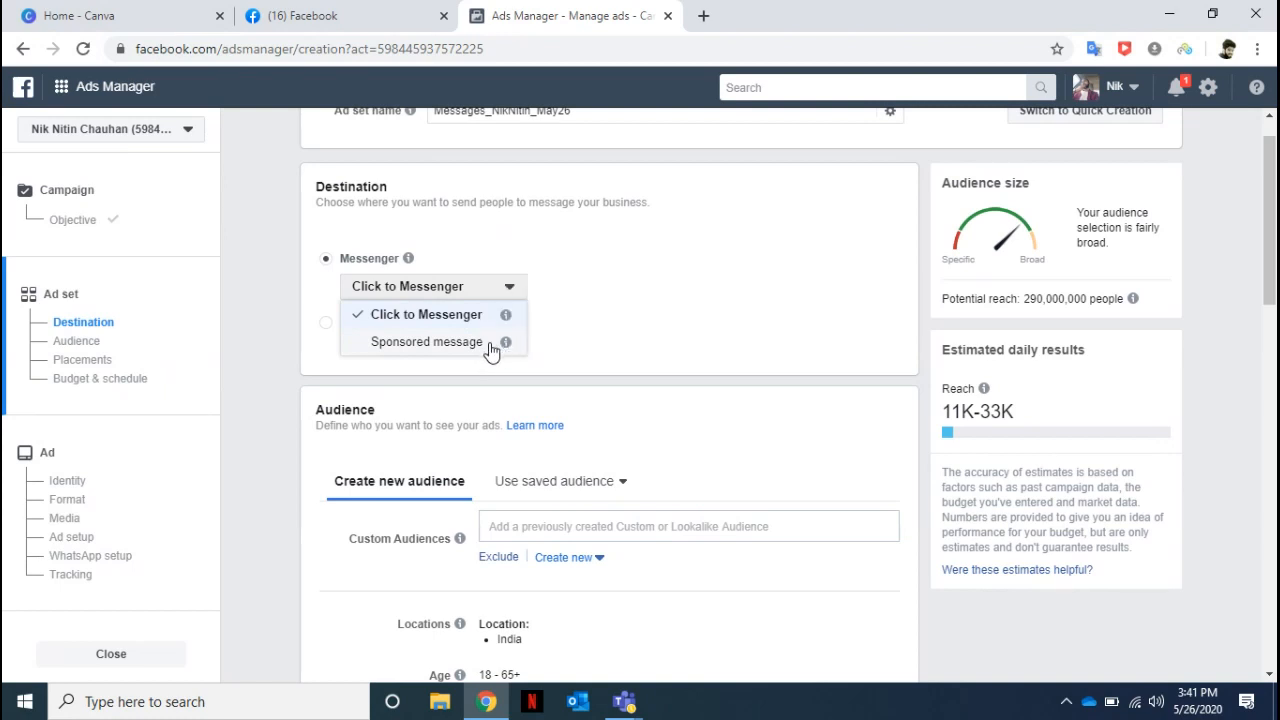
left_click(735, 195)
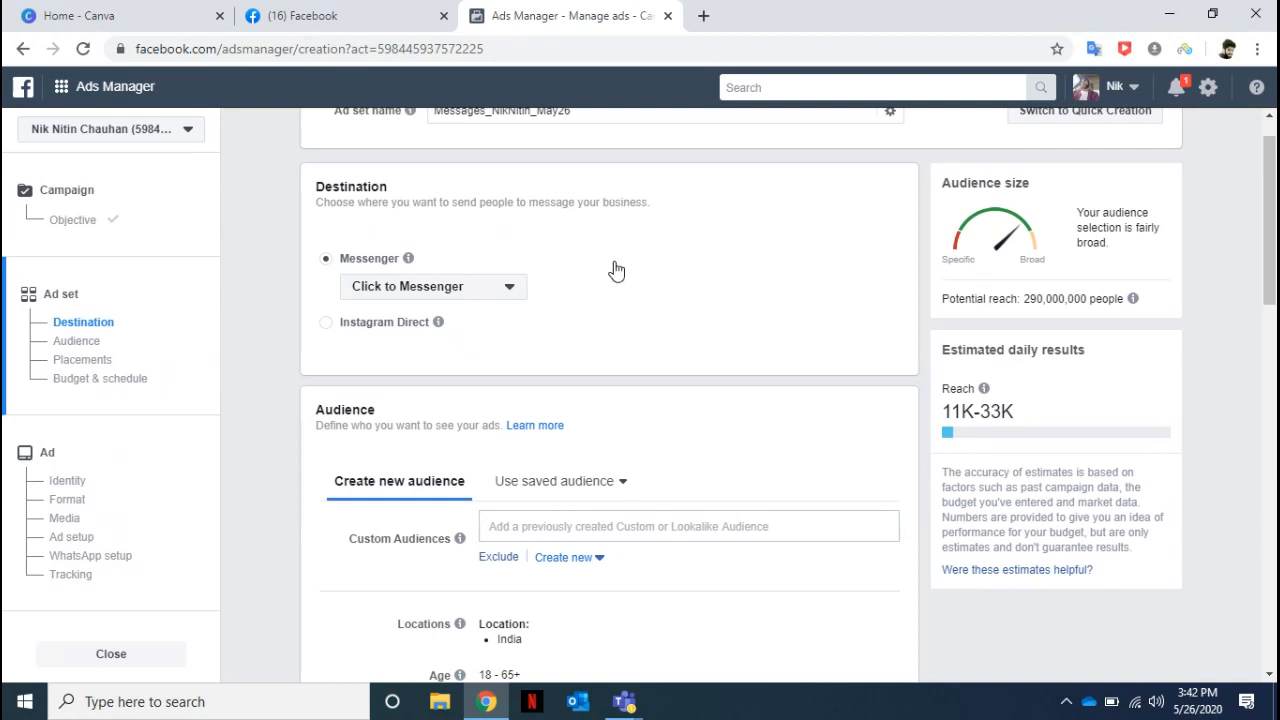
Go to the audience settings and view the options for creating a new Custom or Lookalike Audience.
left_click(77, 344)
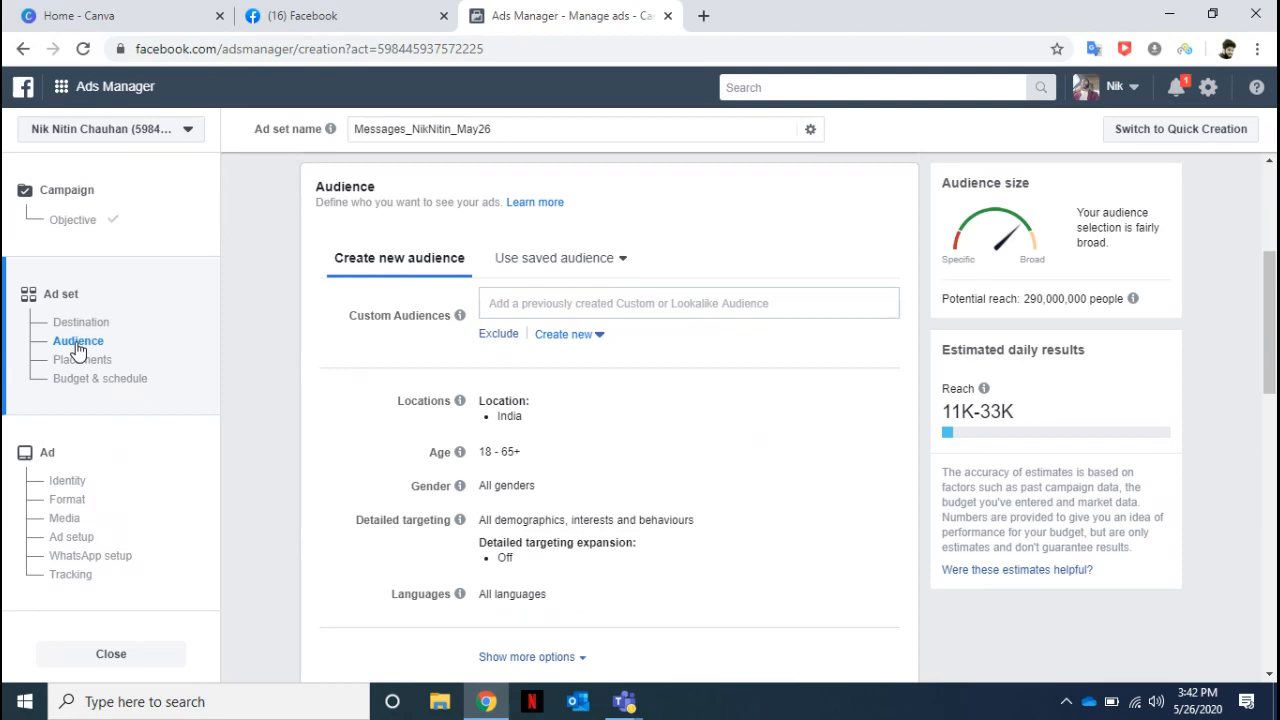
left_click(600, 336)
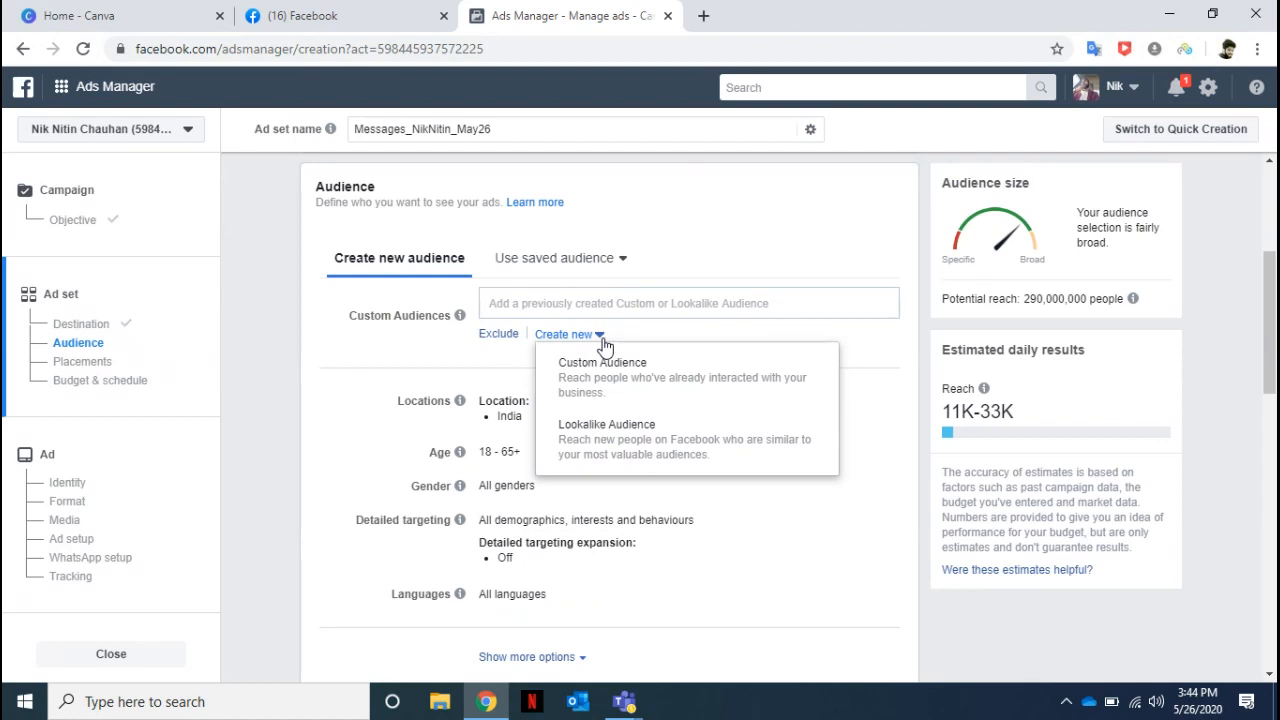
left_click(371, 366)
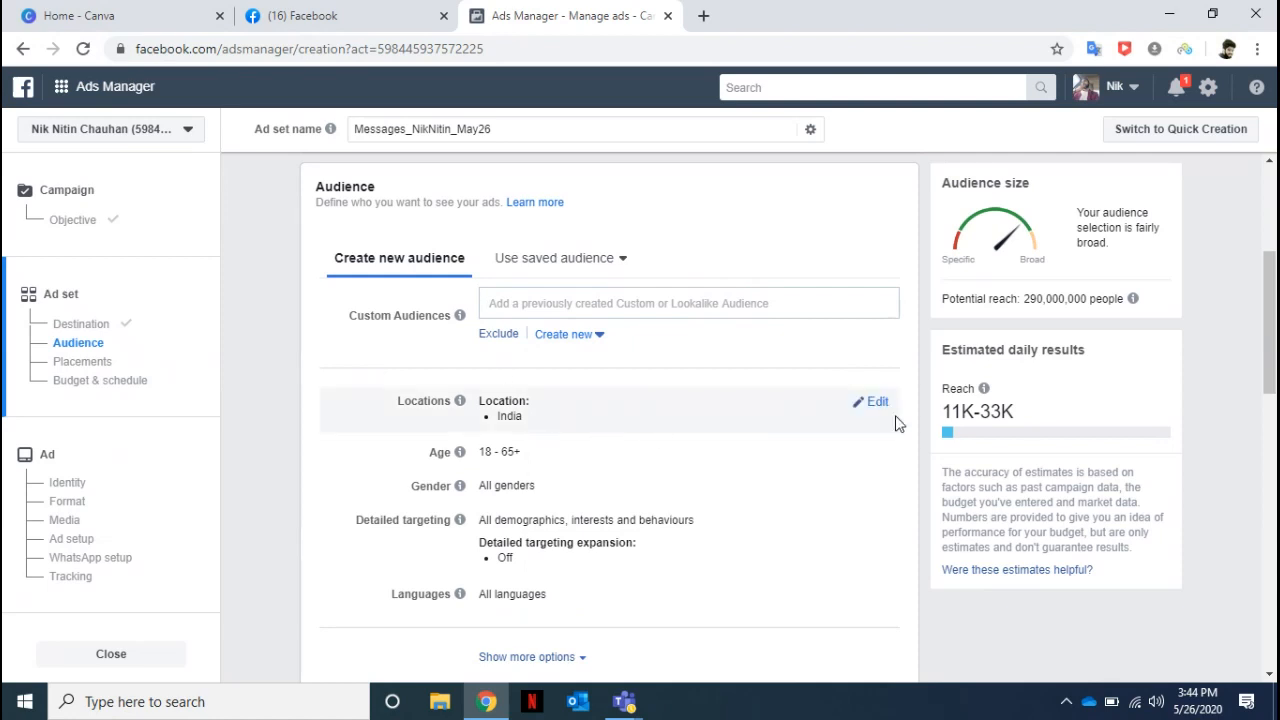
Set the audience location to the city of Lucknow, Uttar Pradesh, India.
left_click(876, 405)
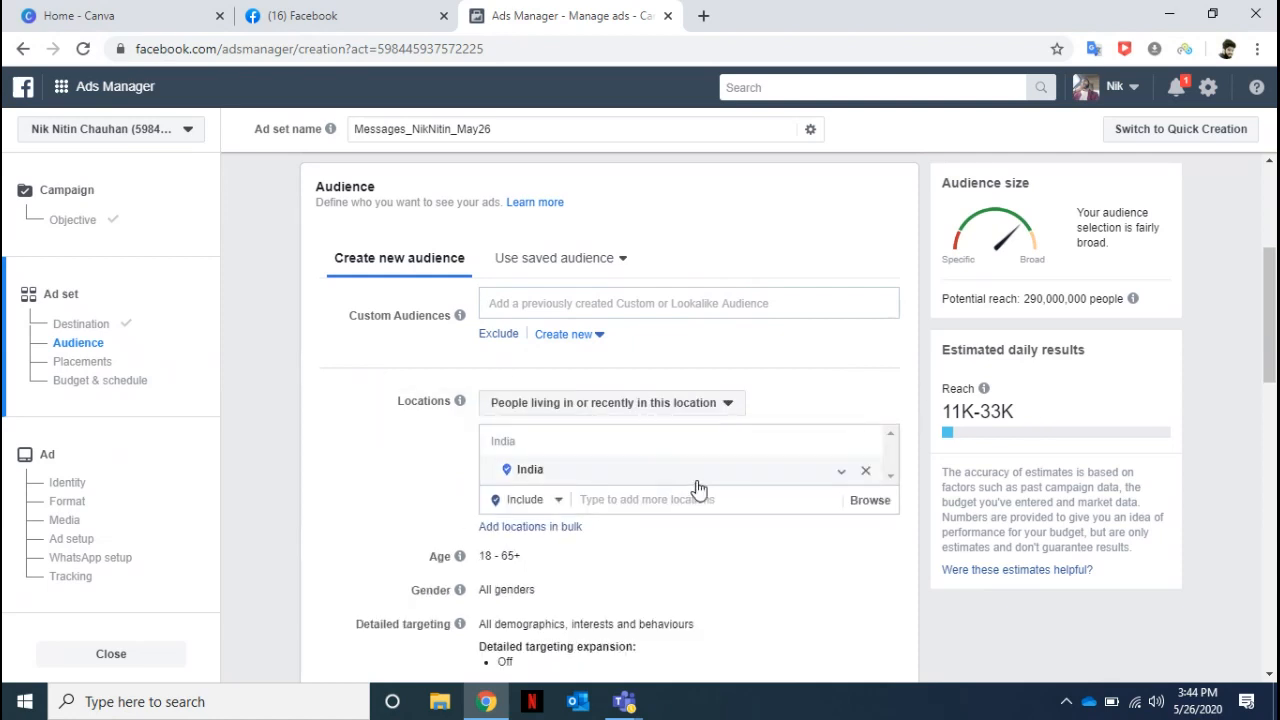
left_click(628, 499)
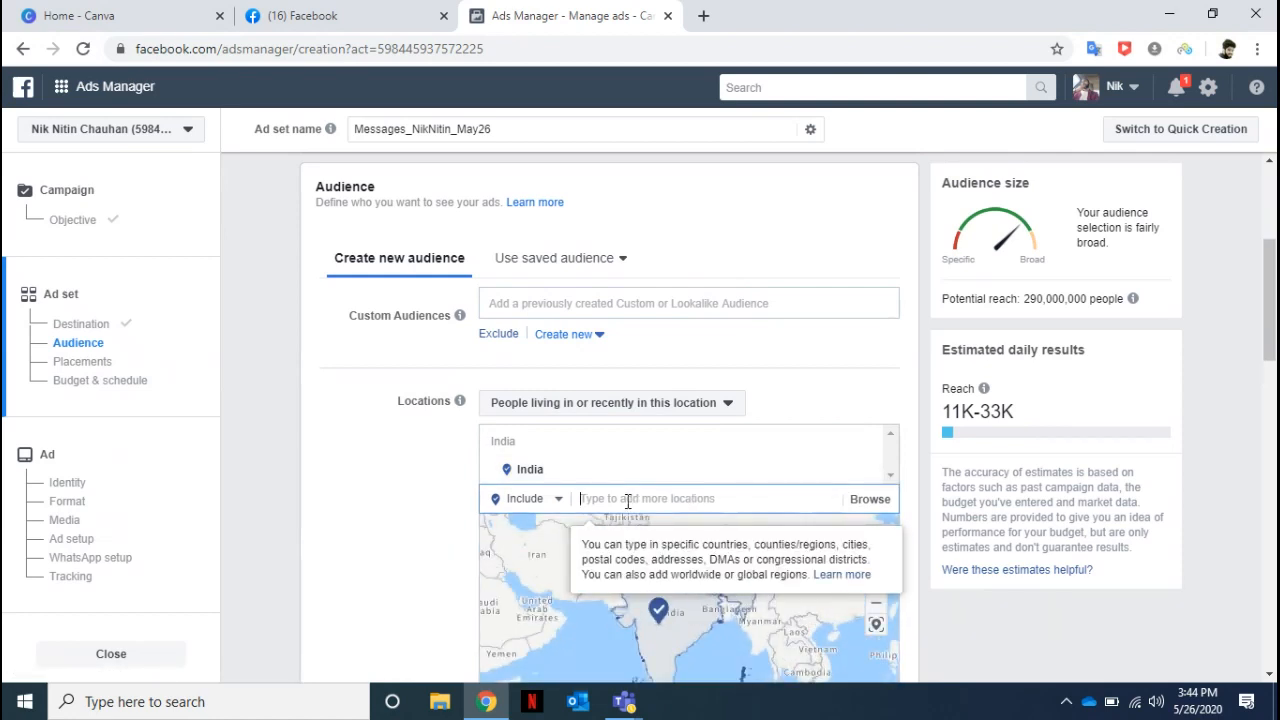
type("lucknow")
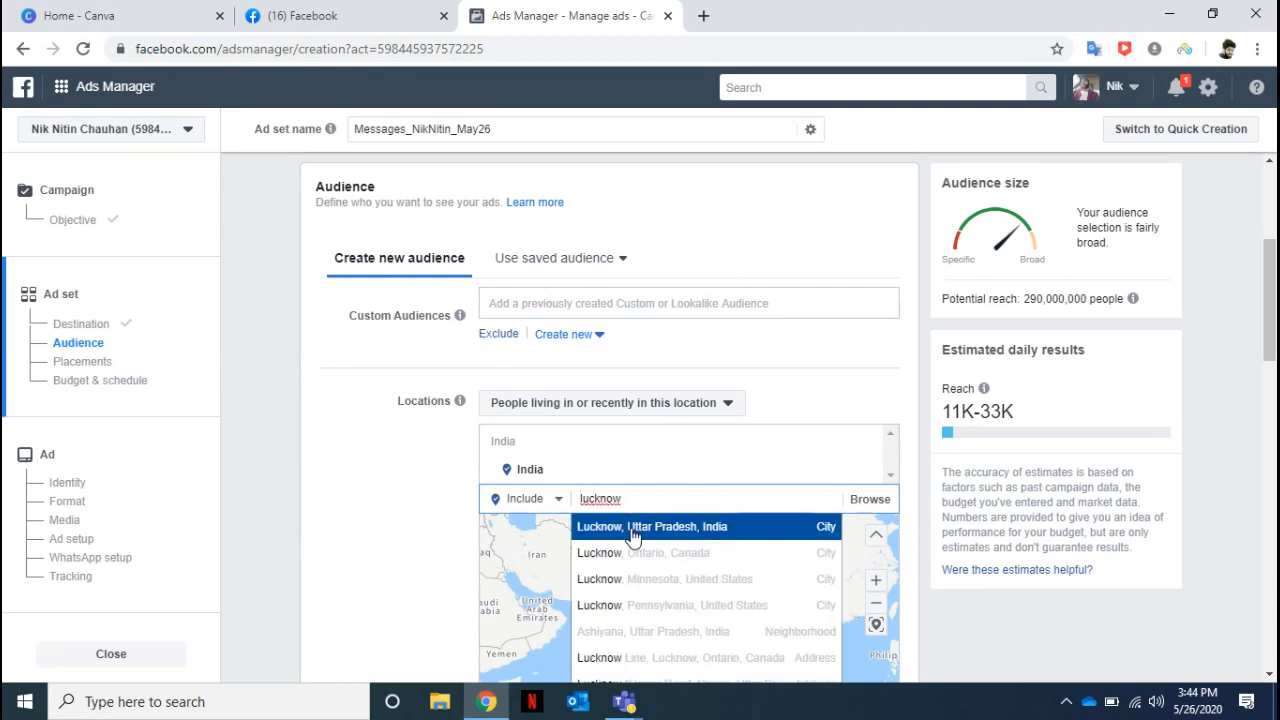
left_click(632, 537)
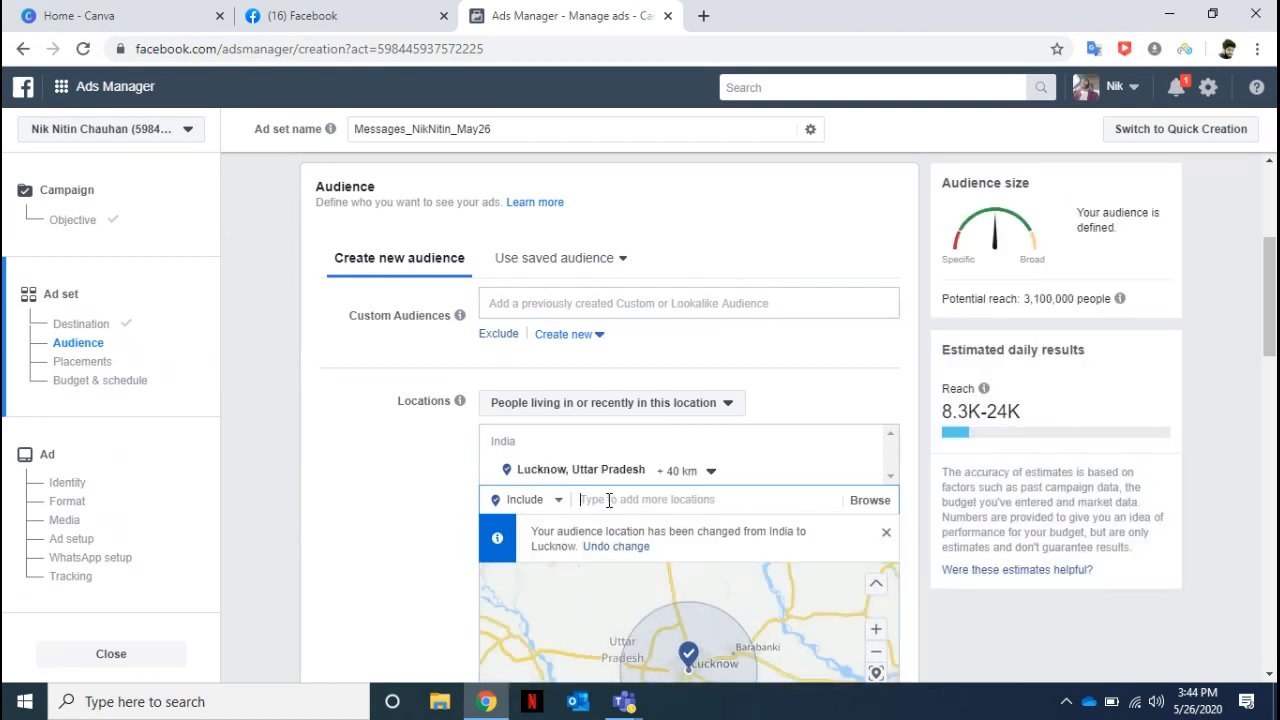
Add the cities of Agra, Uttar Pradesh and Dehra Dun, Uttarakhand to the audience's included locations.
left_click(609, 500)
type("agra")
left_click(628, 530)
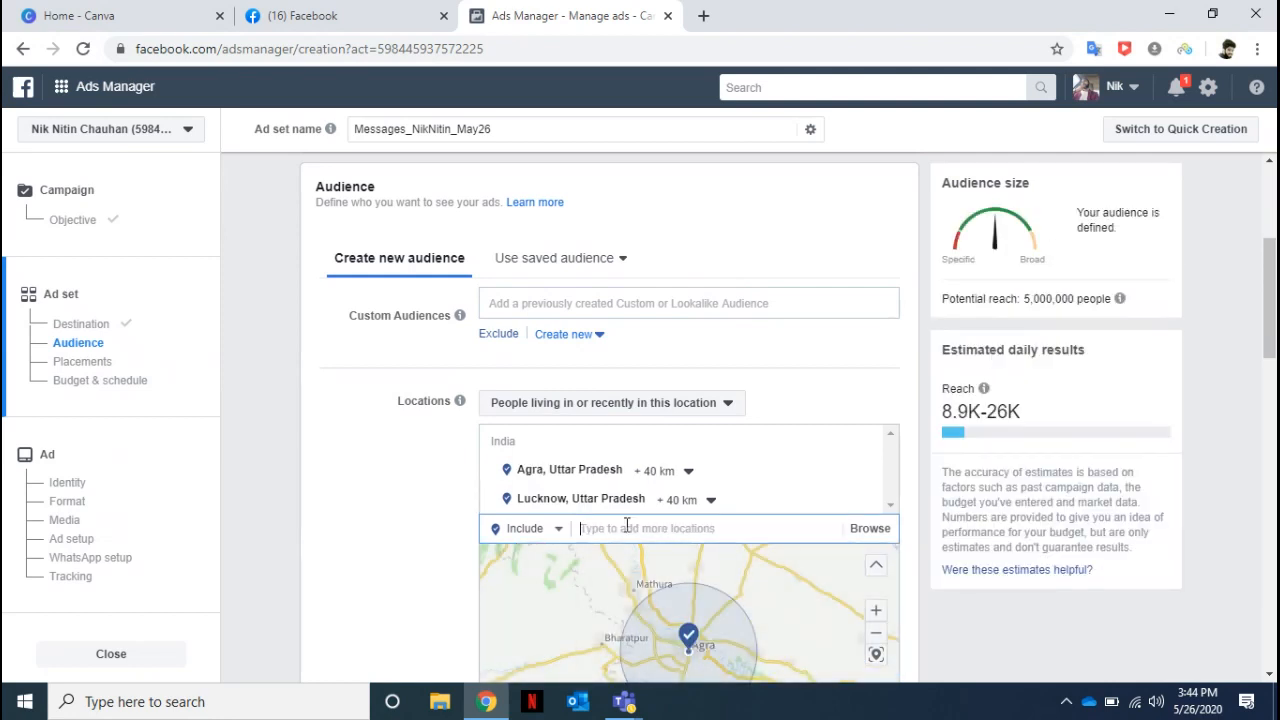
type("dehr")
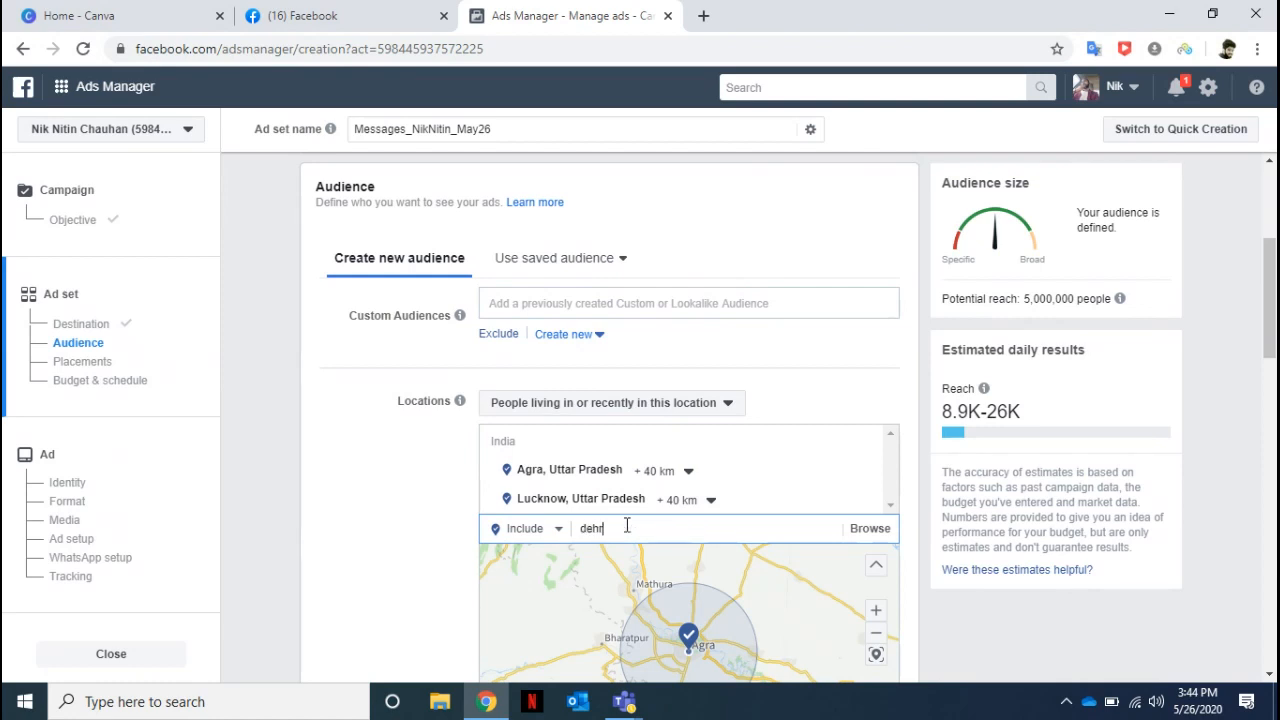
type("adun")
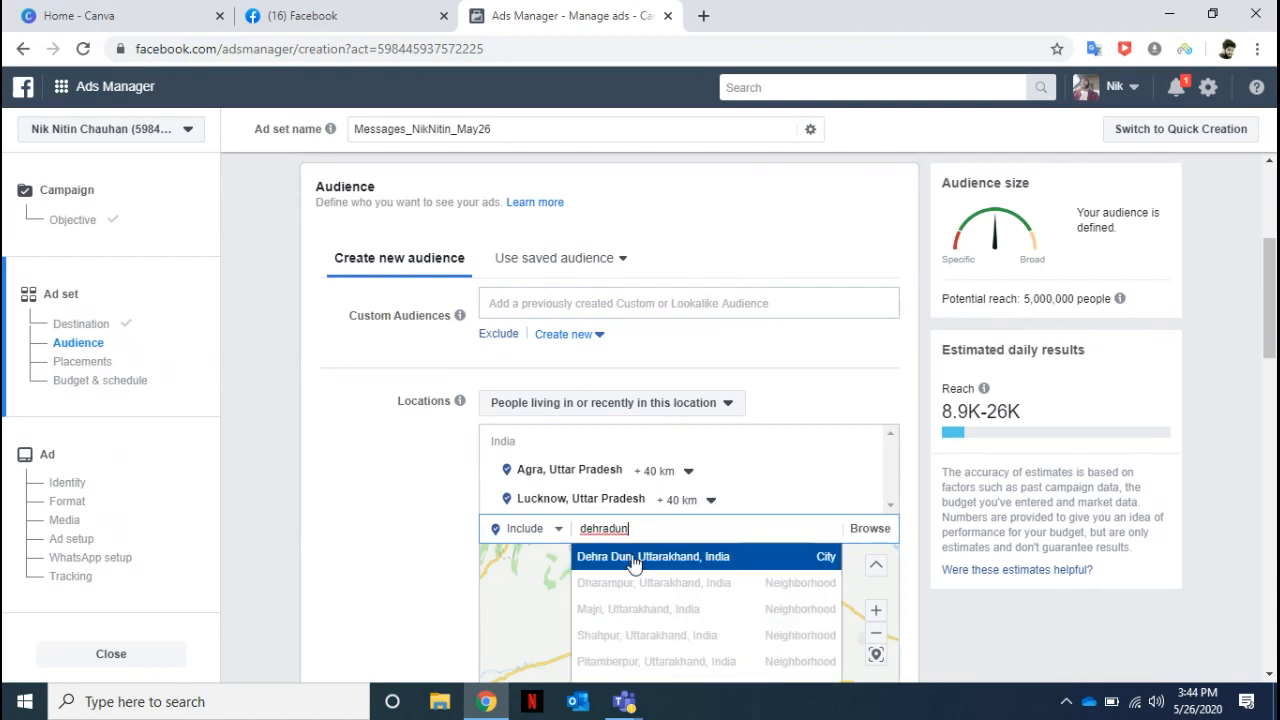
left_click(634, 560)
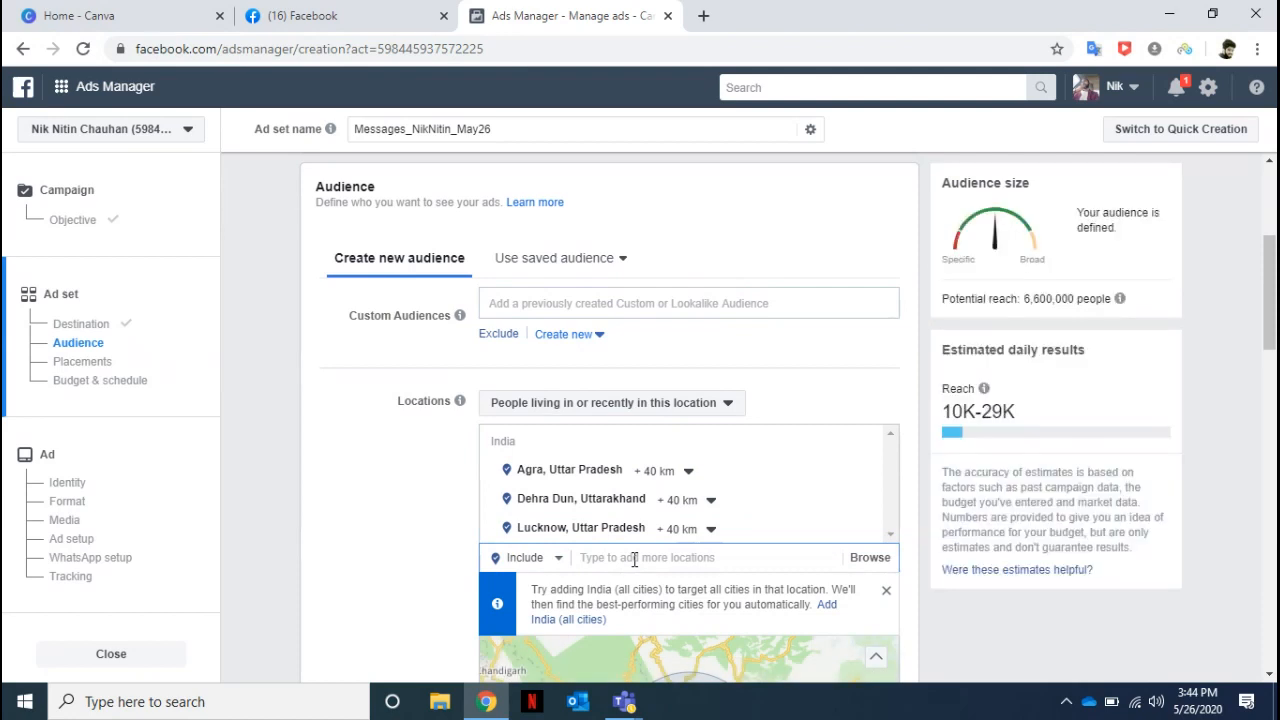
type("shi")
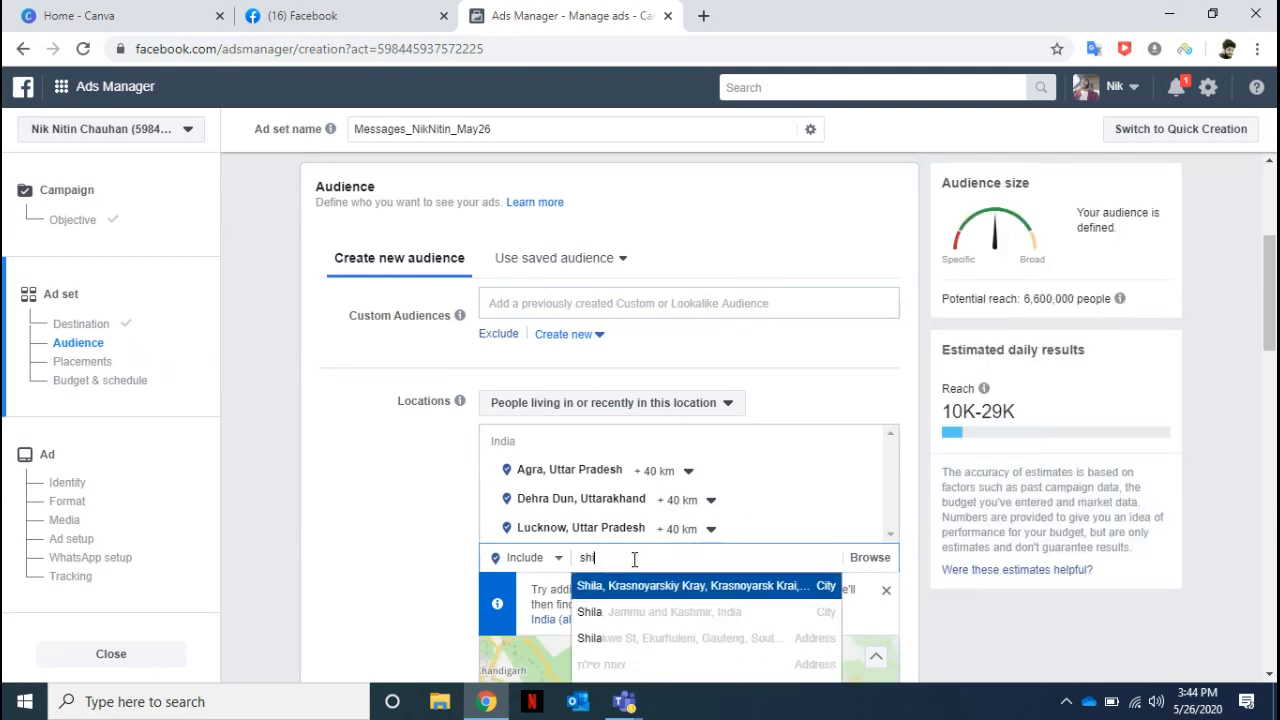
type("imla")
left_click(356, 520)
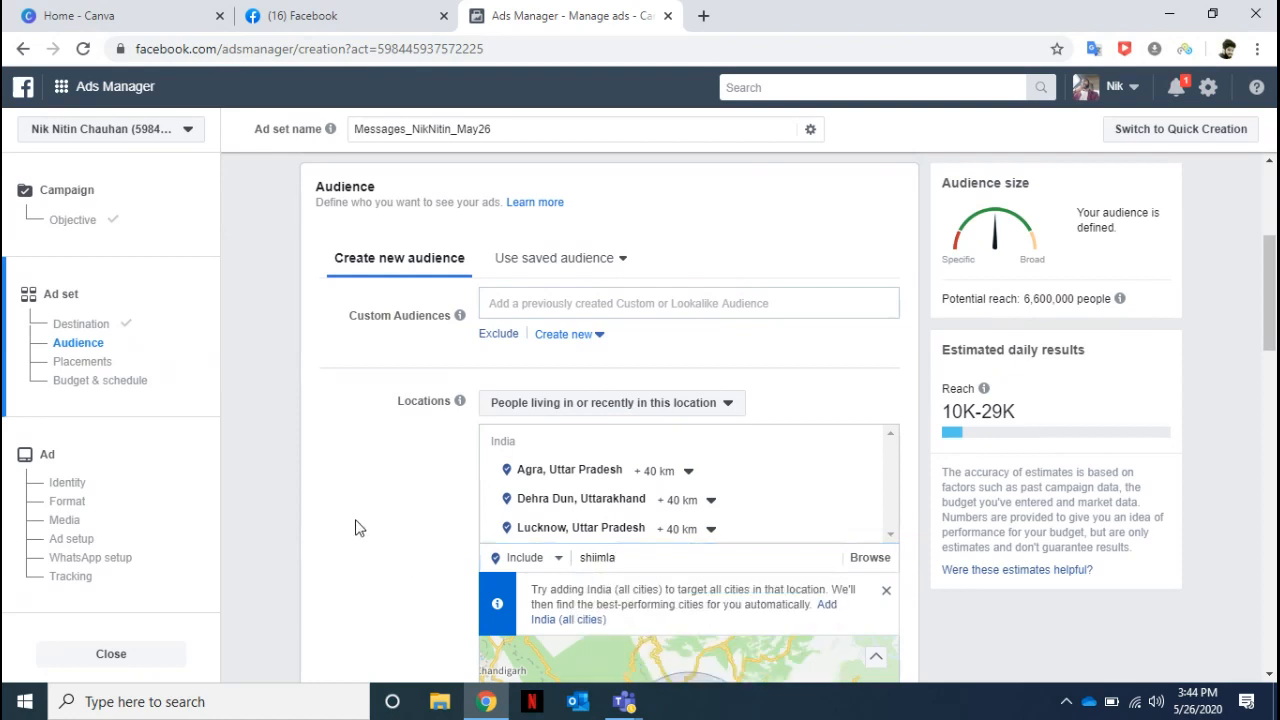
double_click(637, 562)
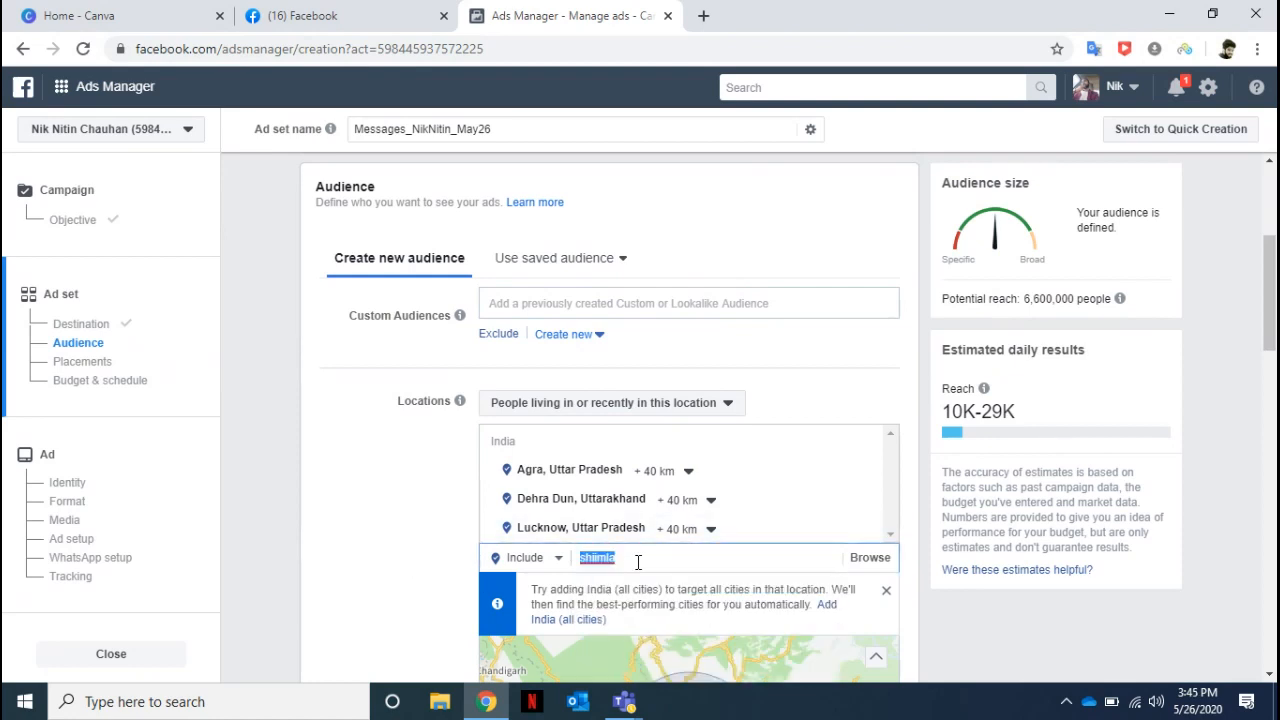
key("BackSpace")
Add the city of Shimla, Himachal Pradesh, India to the audience's included locations.
type("shimla")
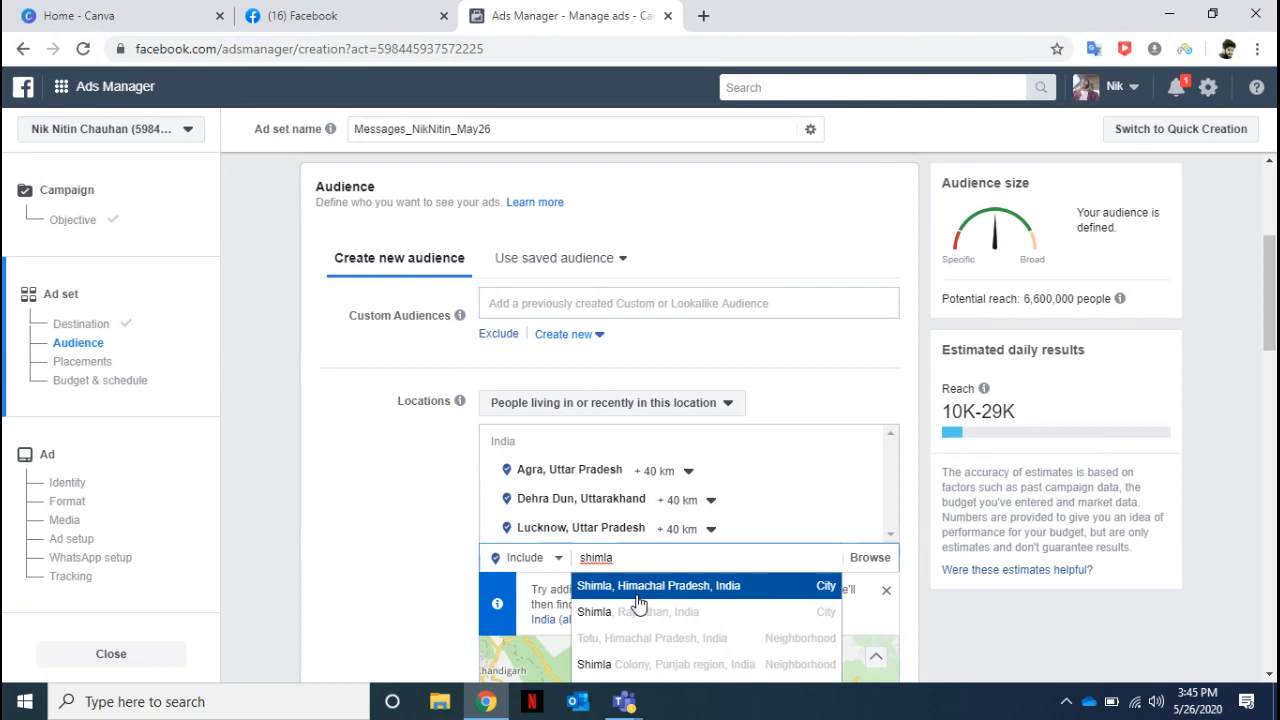
left_click(637, 594)
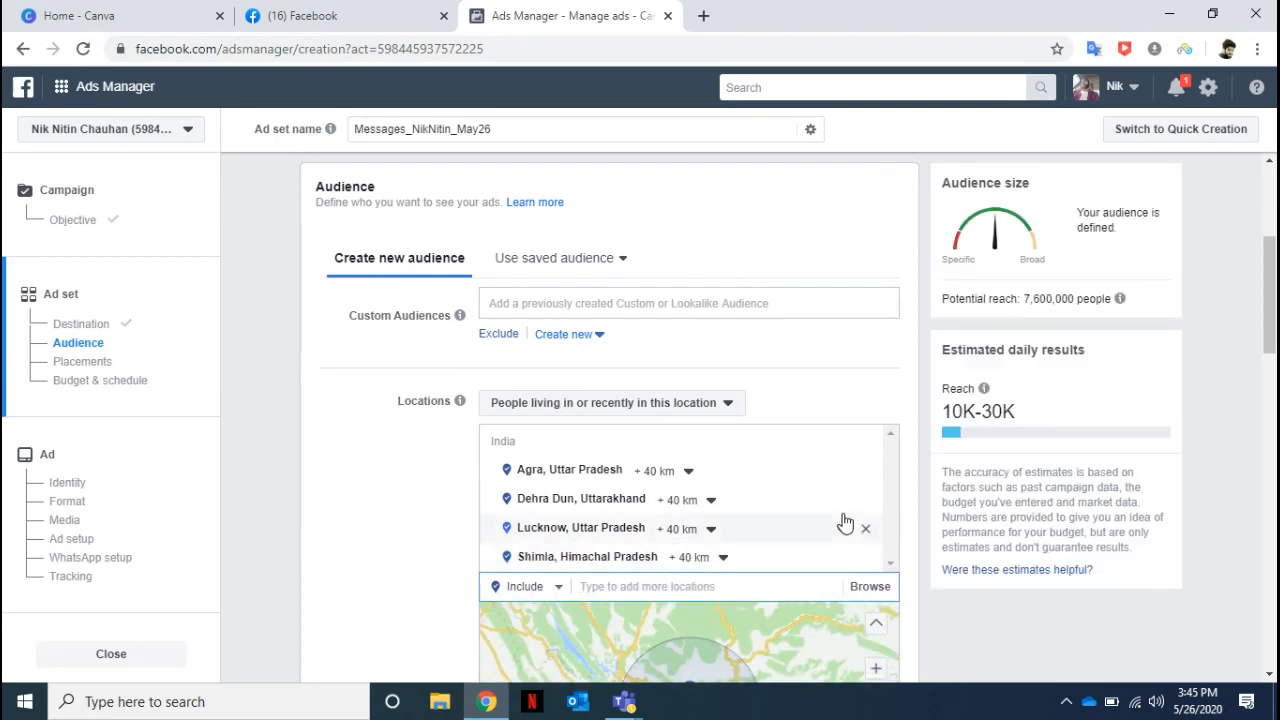
Restrict the location targeting to people living in this location, and highlight the potential reach and upper daily reach estimate.
left_click(729, 405)
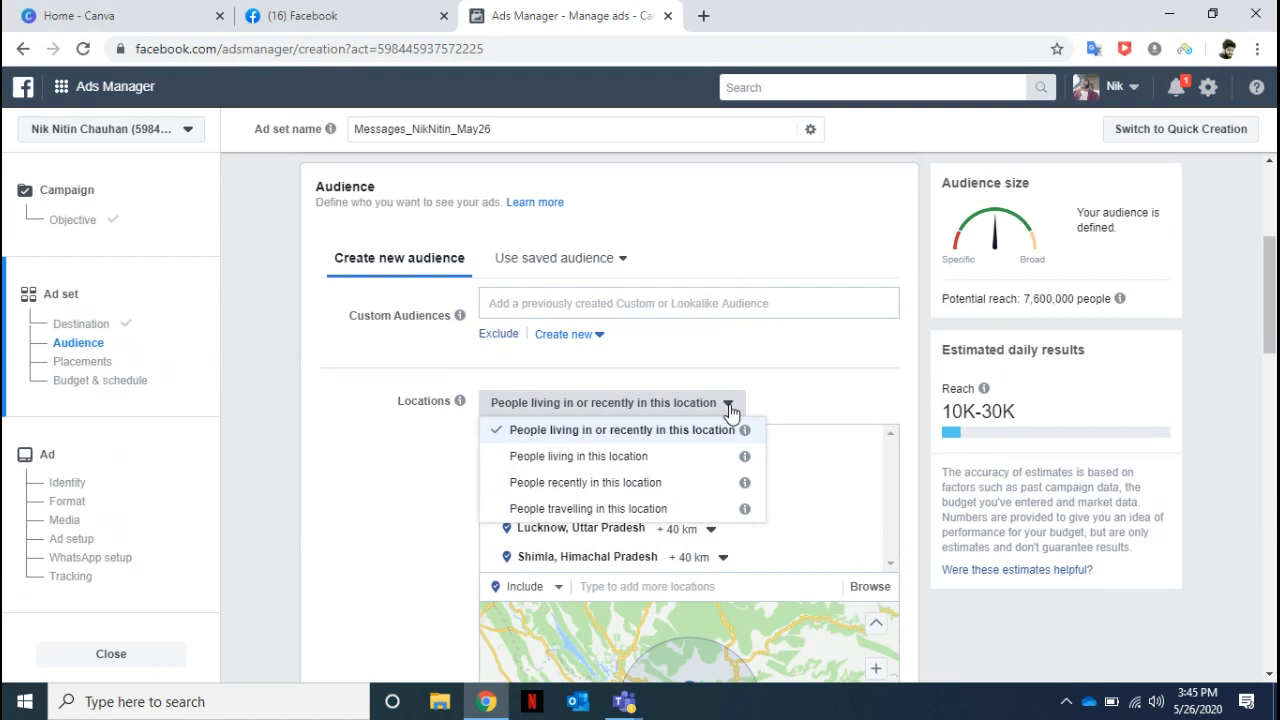
left_click(667, 462)
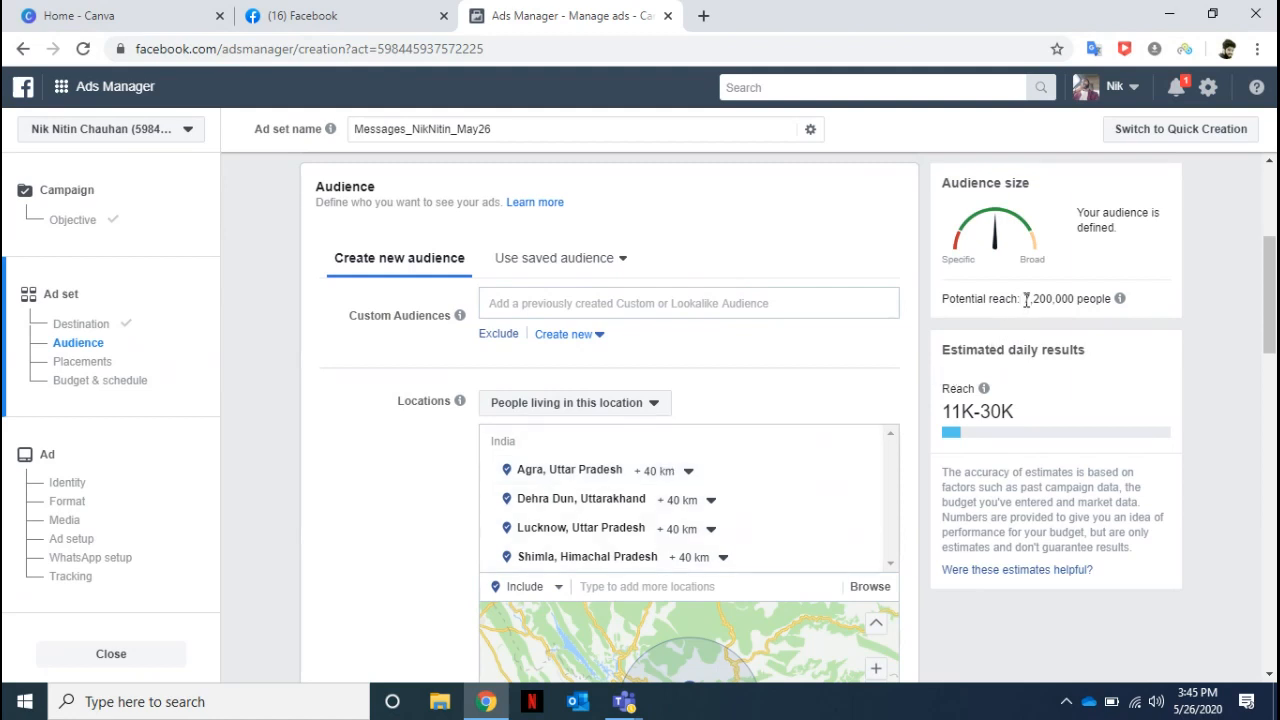
left_click_drag(1020, 299, 1087, 303)
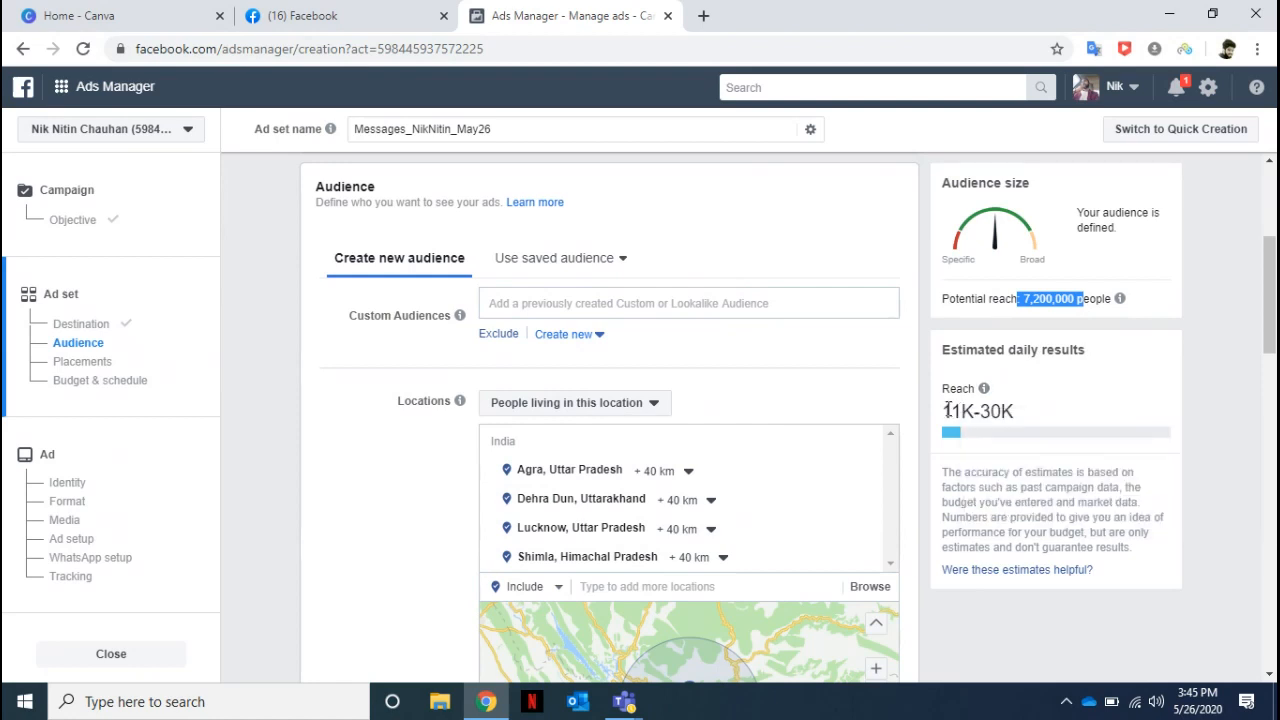
left_click_drag(948, 411, 1029, 409)
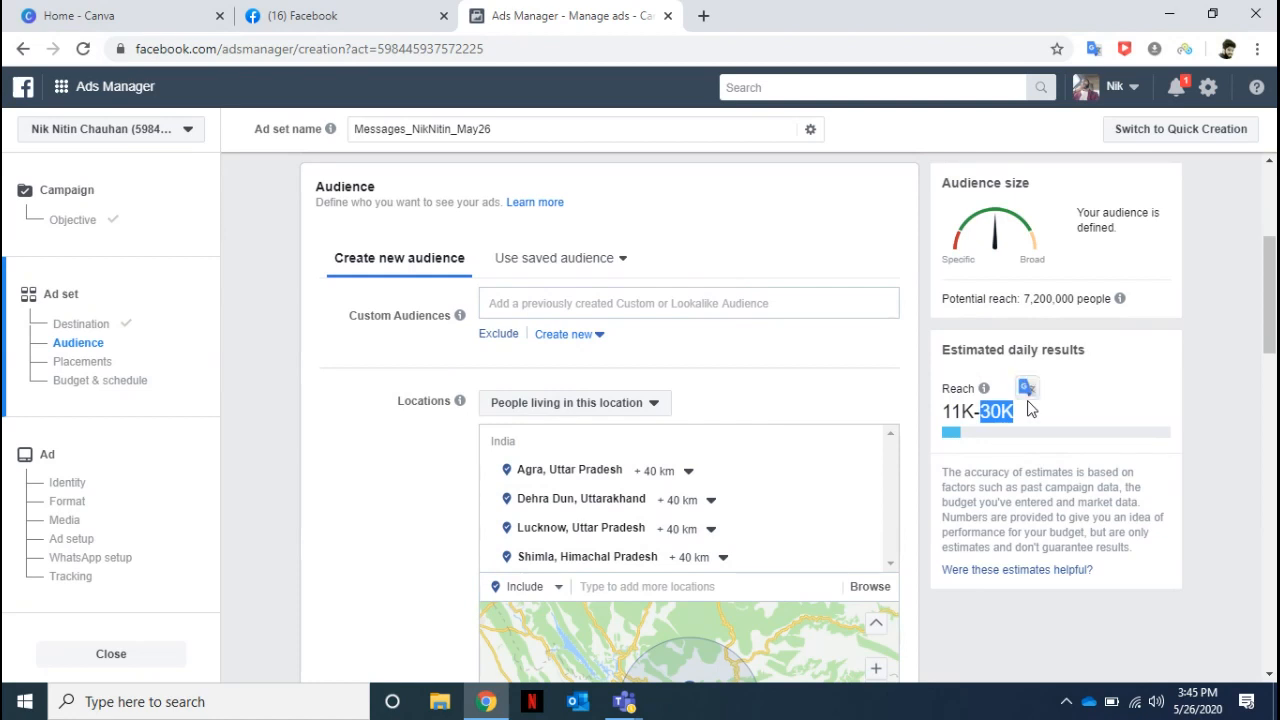
Set the audience age range to 23–32 and highlight the potential reach figure.
left_click_drag(1273, 300, 1273, 386)
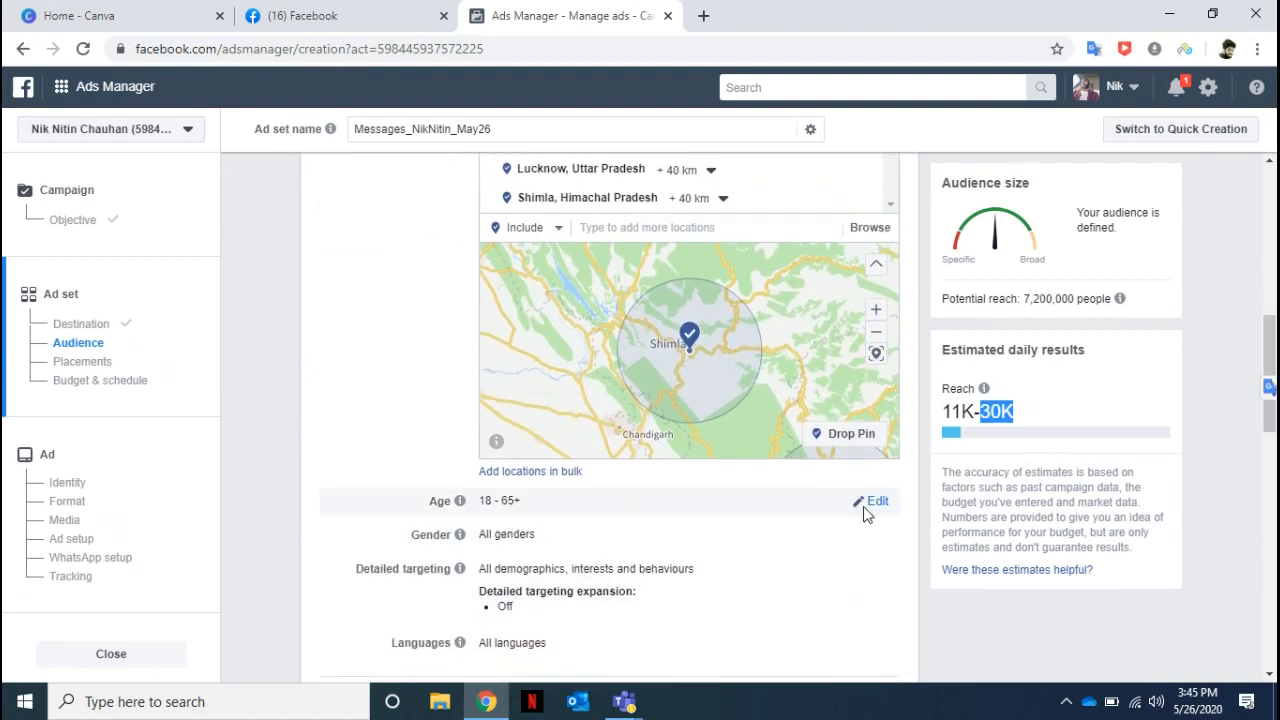
left_click(876, 503)
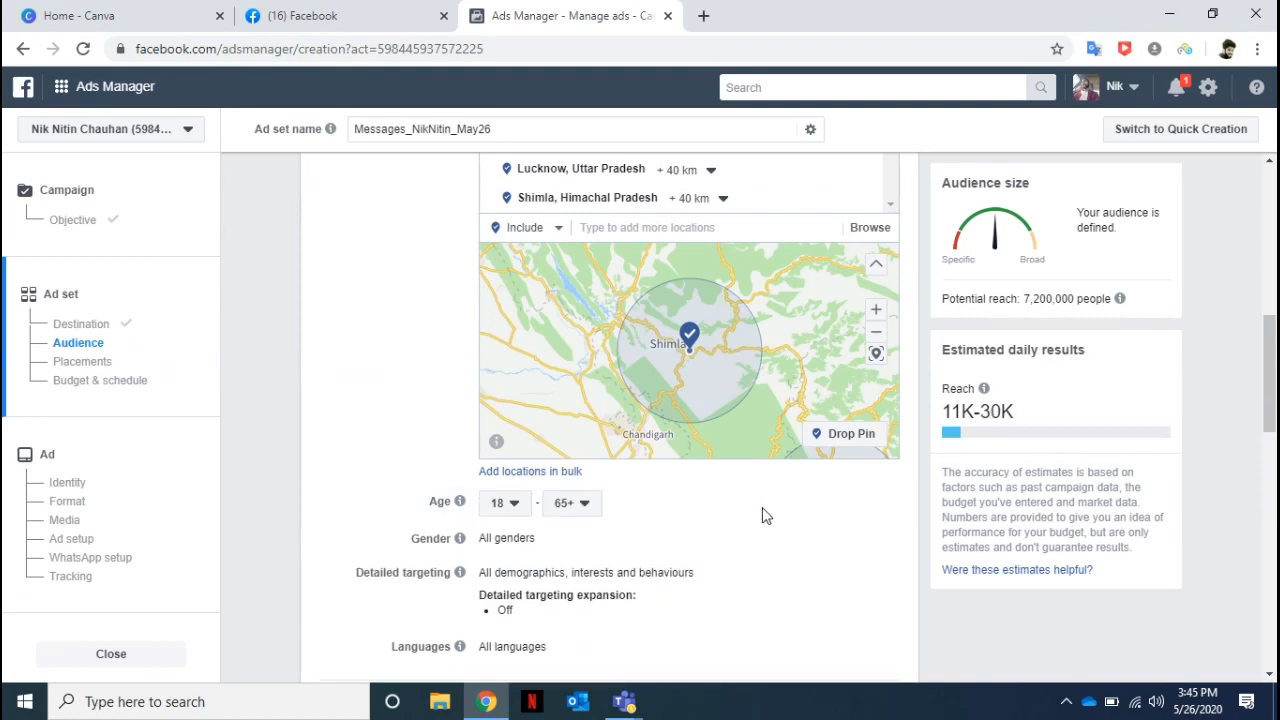
left_click(507, 504)
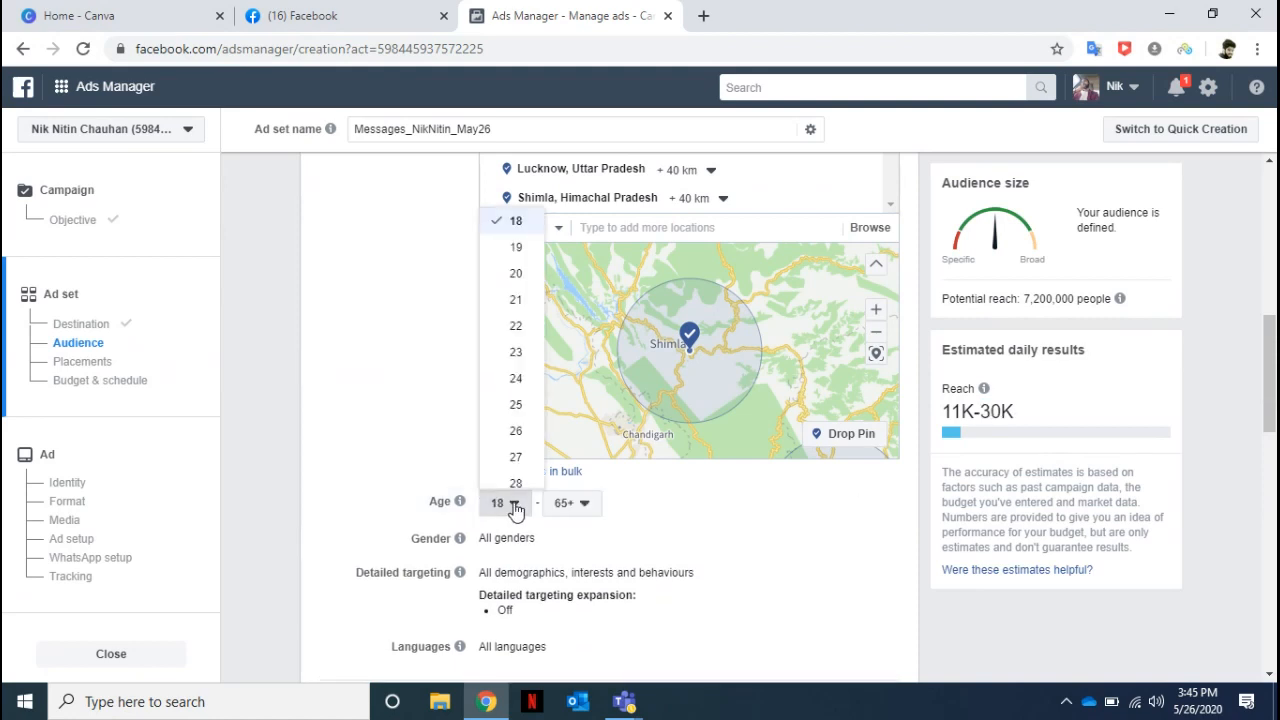
left_click(515, 358)
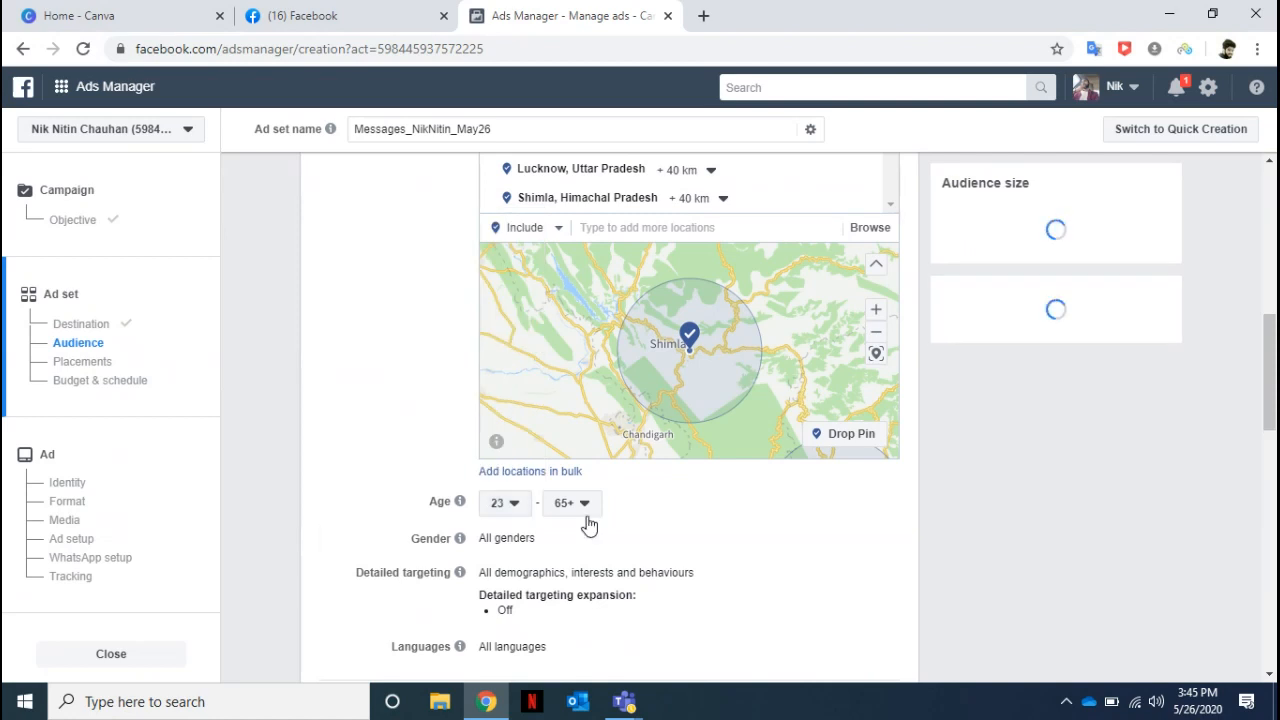
left_click(586, 514)
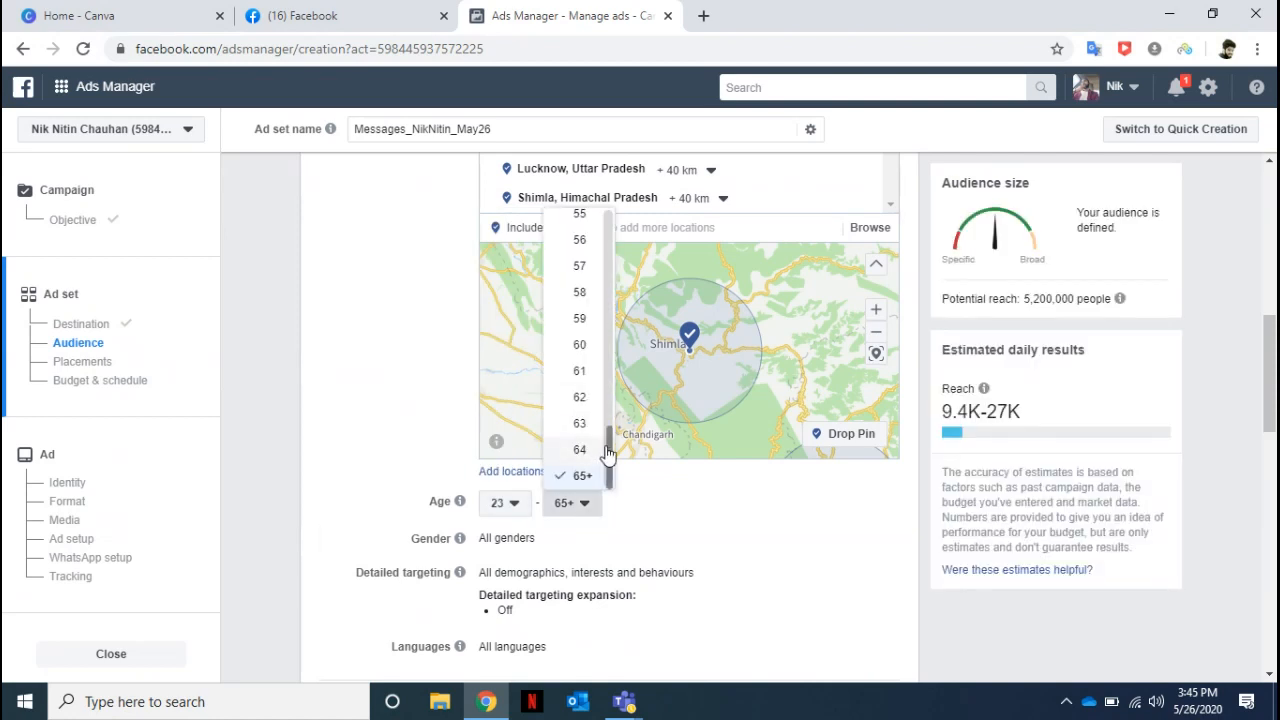
left_click_drag(607, 440, 606, 291)
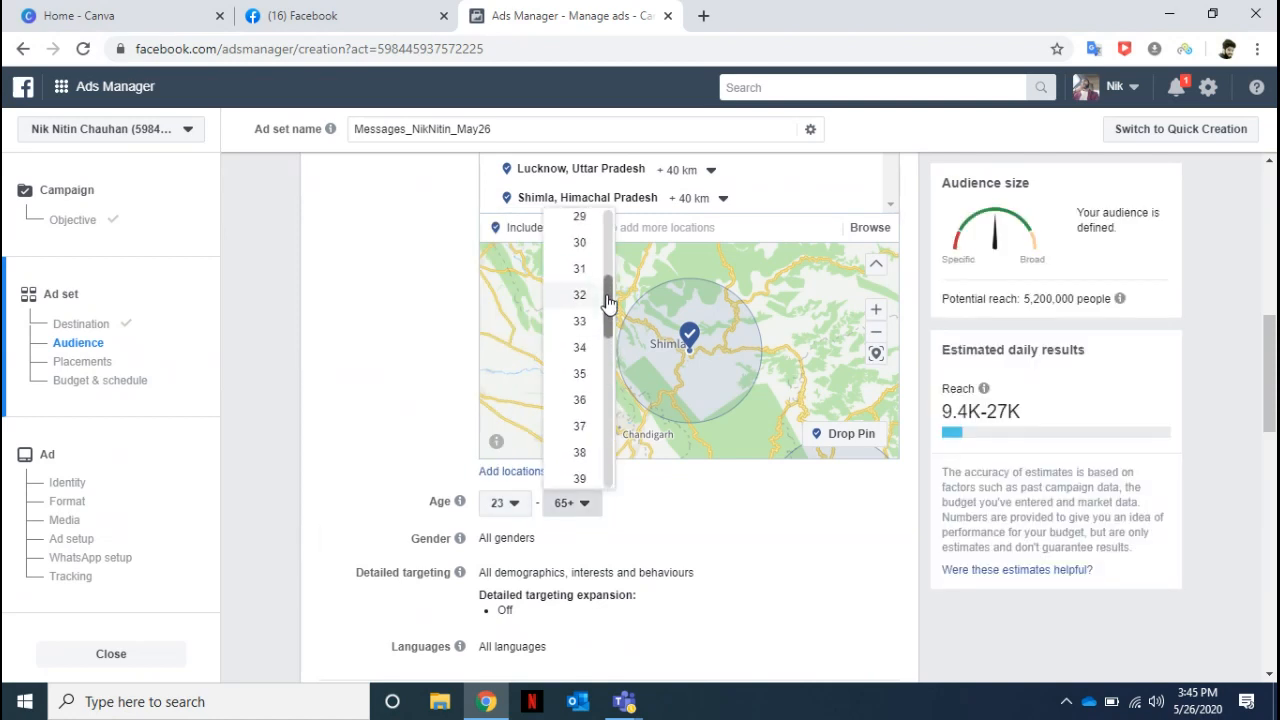
left_click(578, 294)
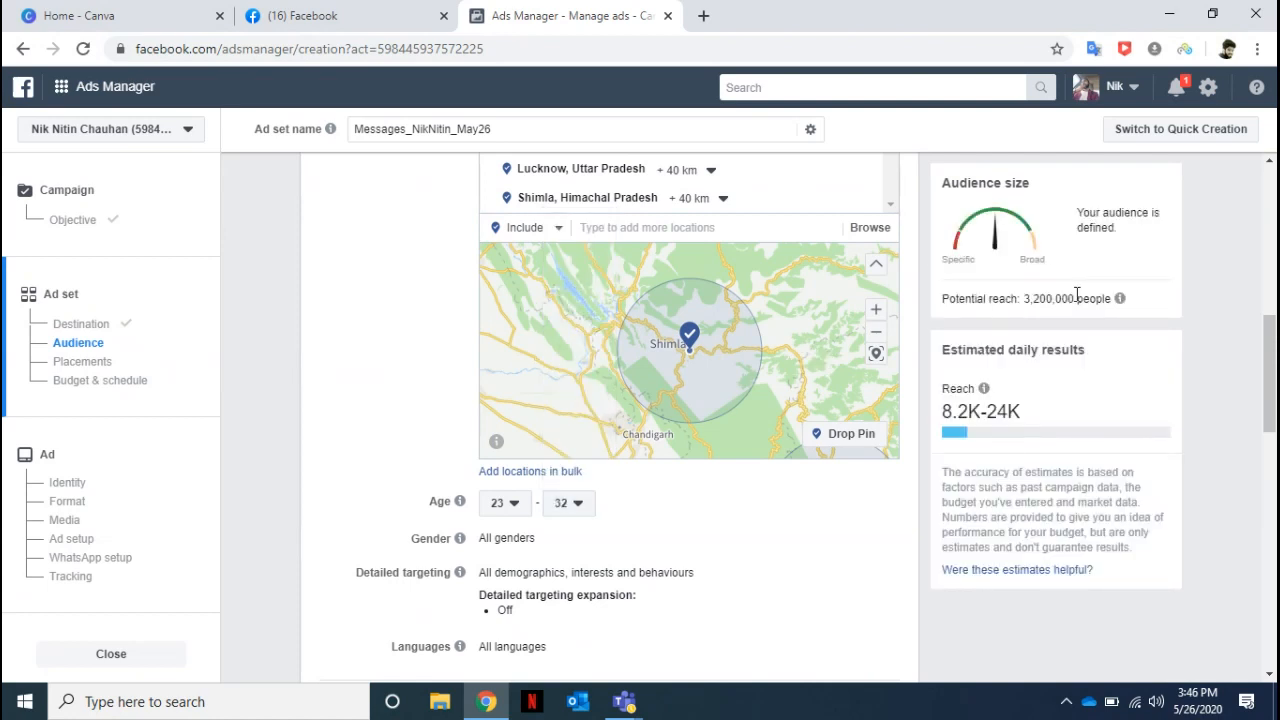
left_click_drag(1023, 298, 1076, 296)
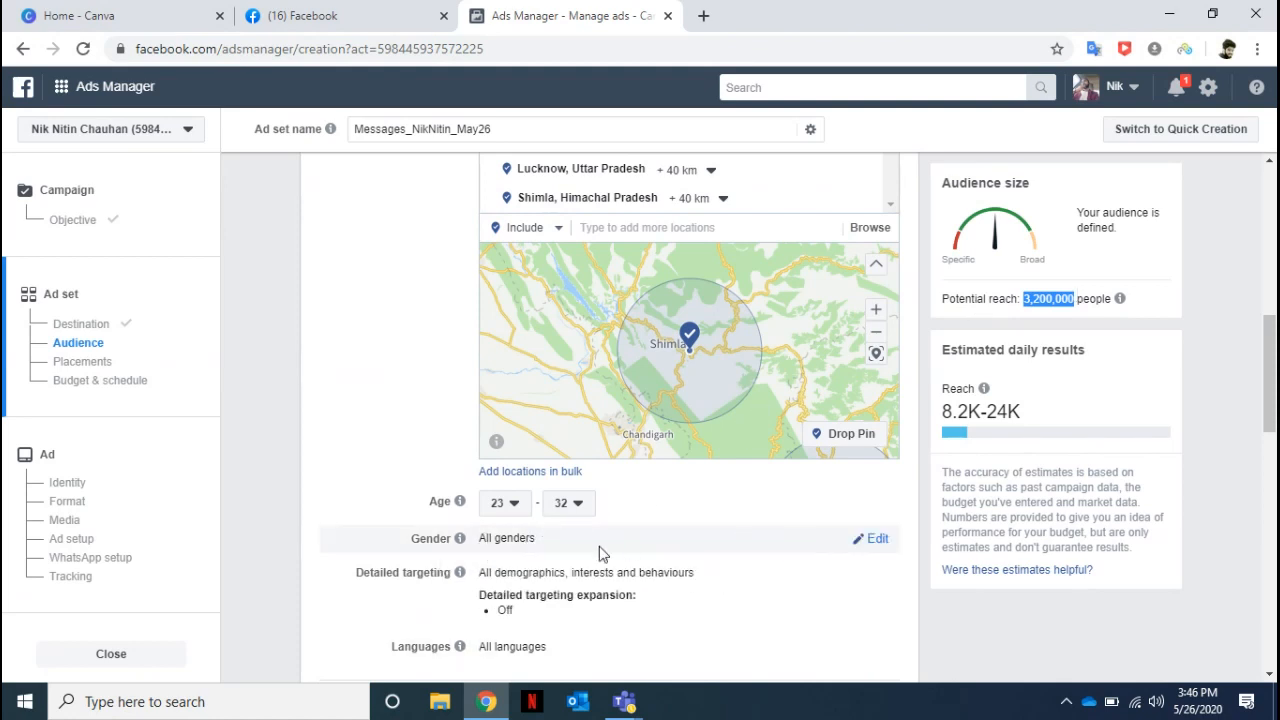
Limit the audience gender to Women, and highlight the potential reach and the estimated daily results.
left_click(873, 539)
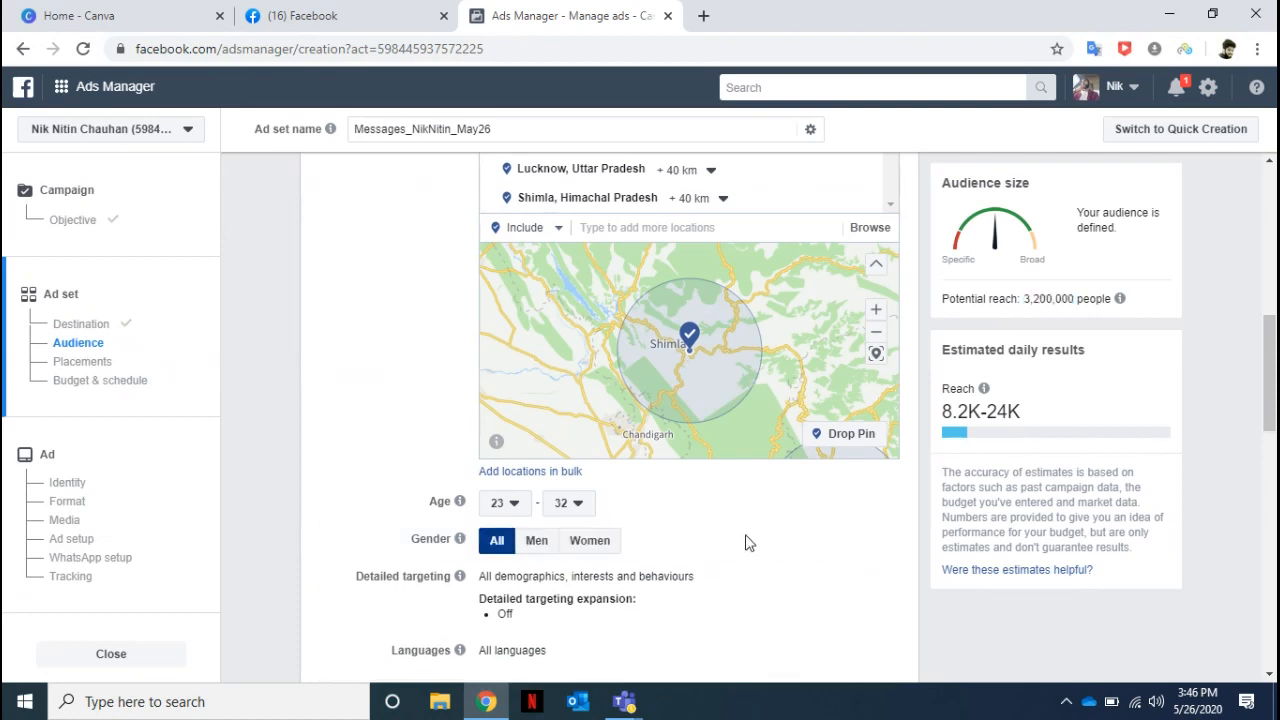
left_click(594, 545)
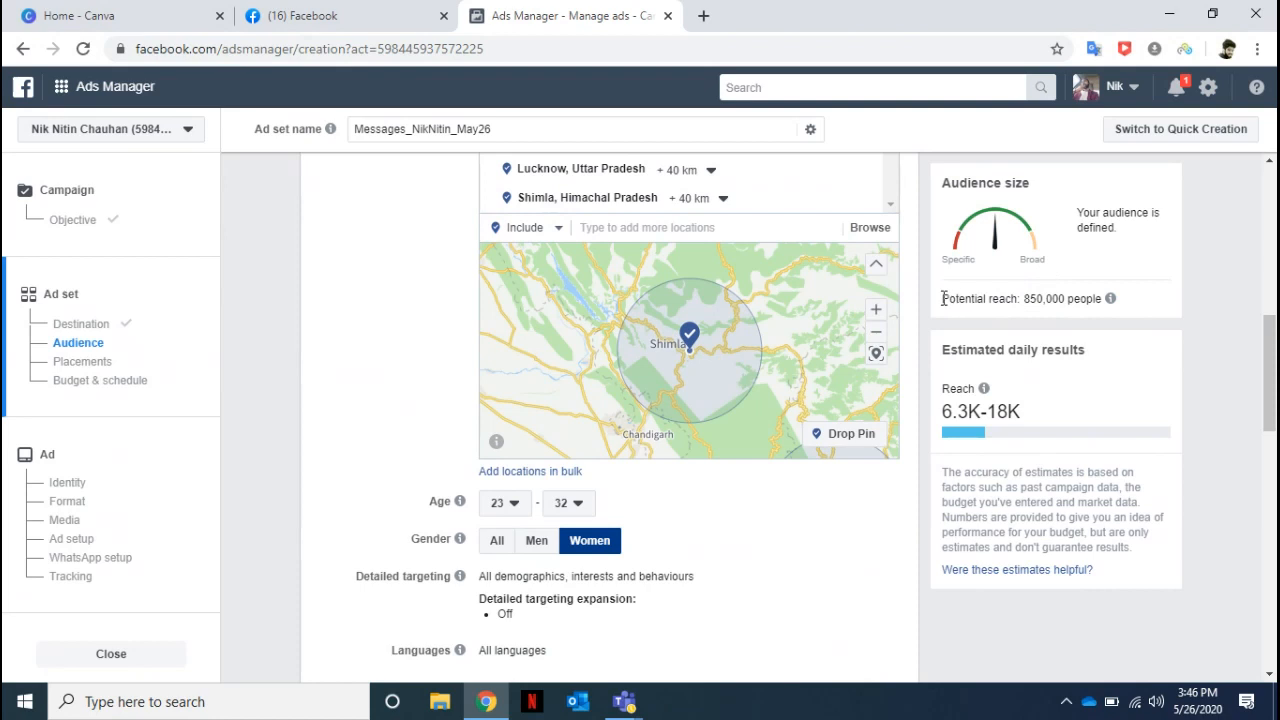
left_click_drag(942, 299, 1108, 304)
mouse_move(1110, 300)
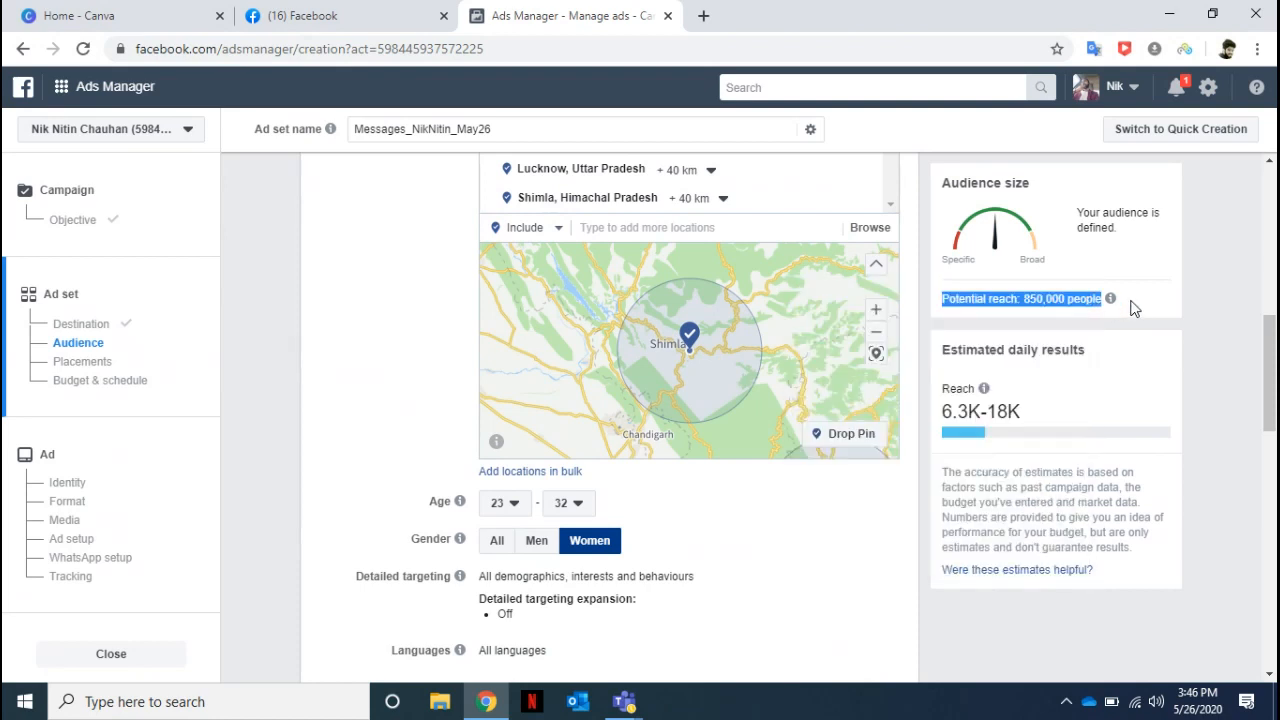
left_click_drag(949, 353, 1030, 414)
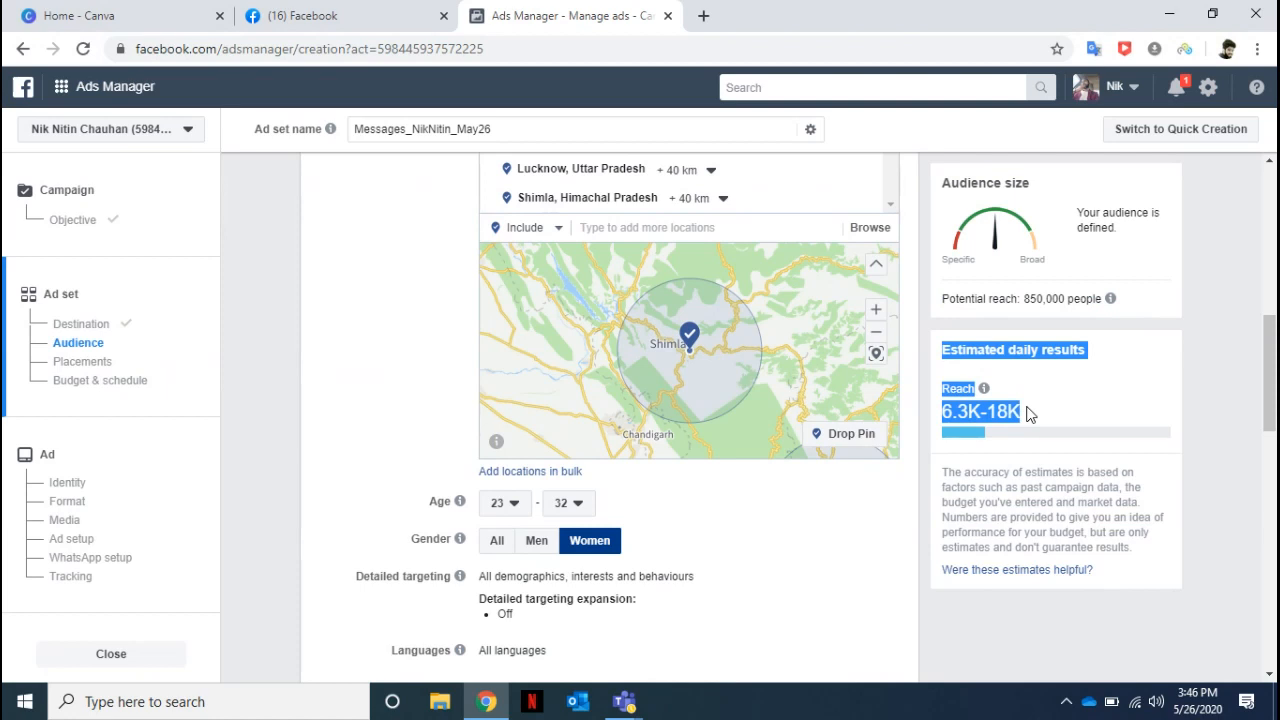
left_click(1220, 306)
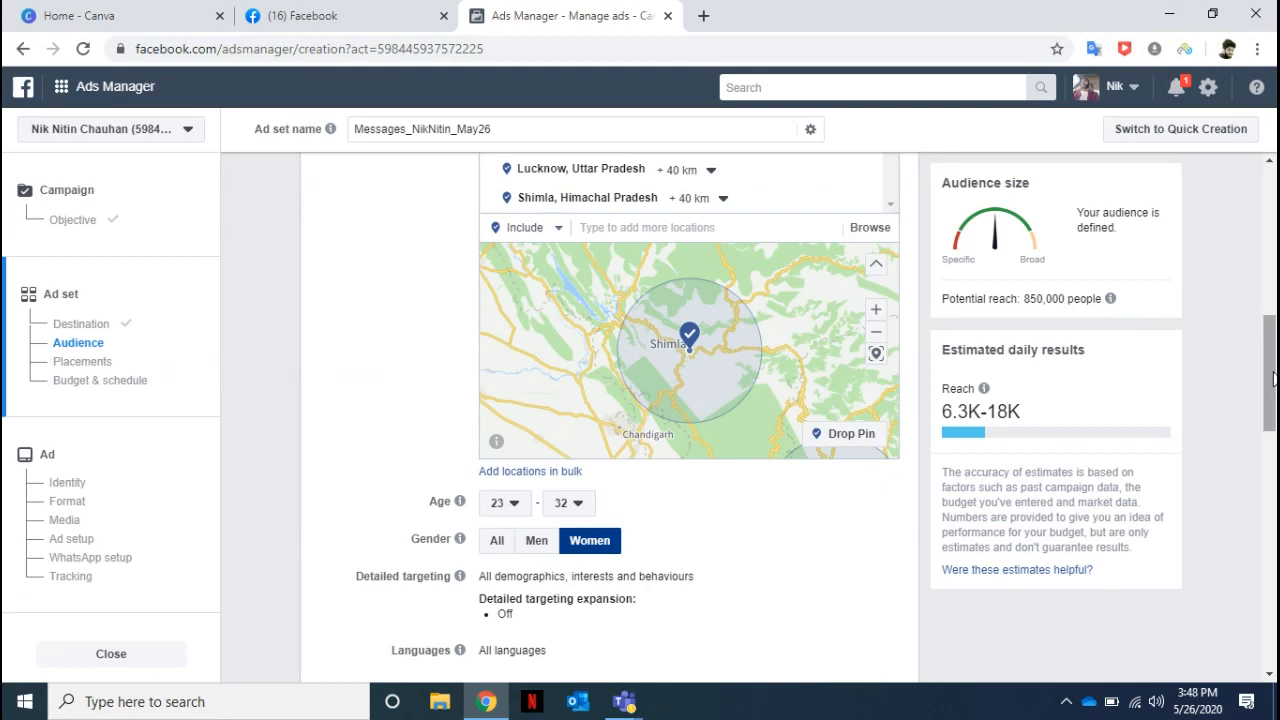
Add the education level High school leaver from the education demographics to the audience's detailed targeting.
left_click_drag(1274, 401, 1272, 437)
mouse_move(862, 312)
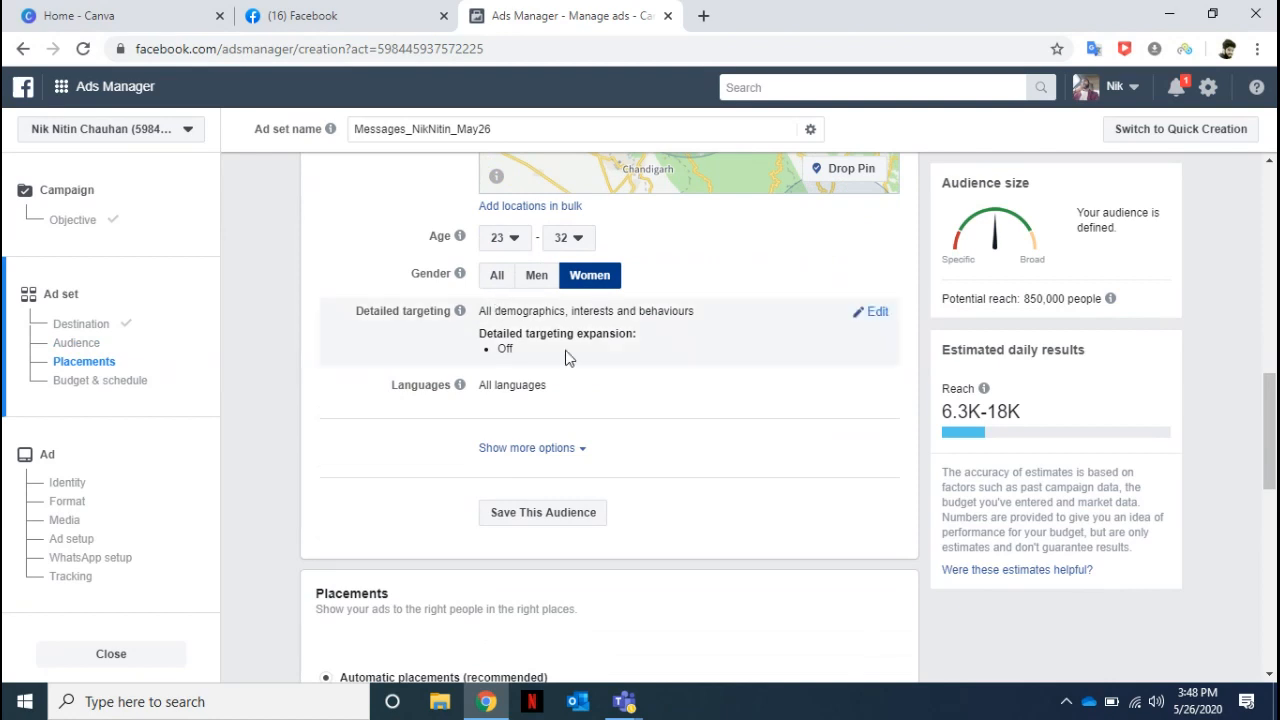
left_click(877, 314)
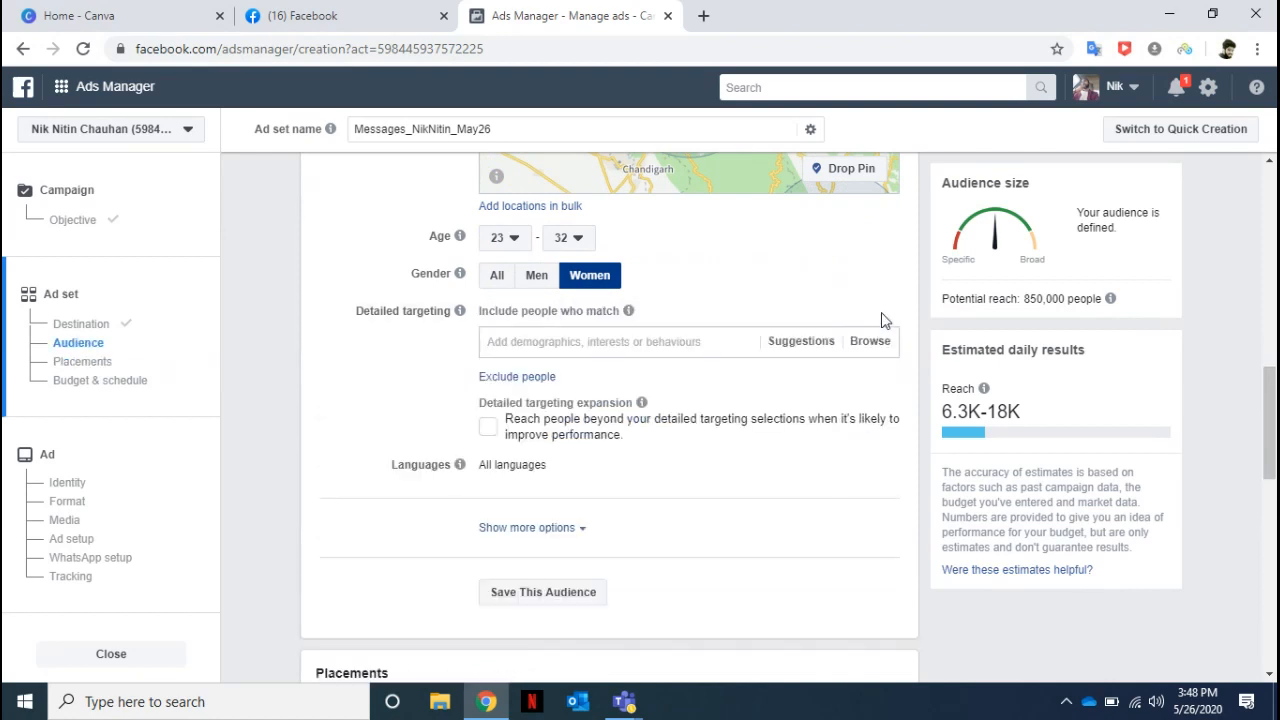
left_click(877, 343)
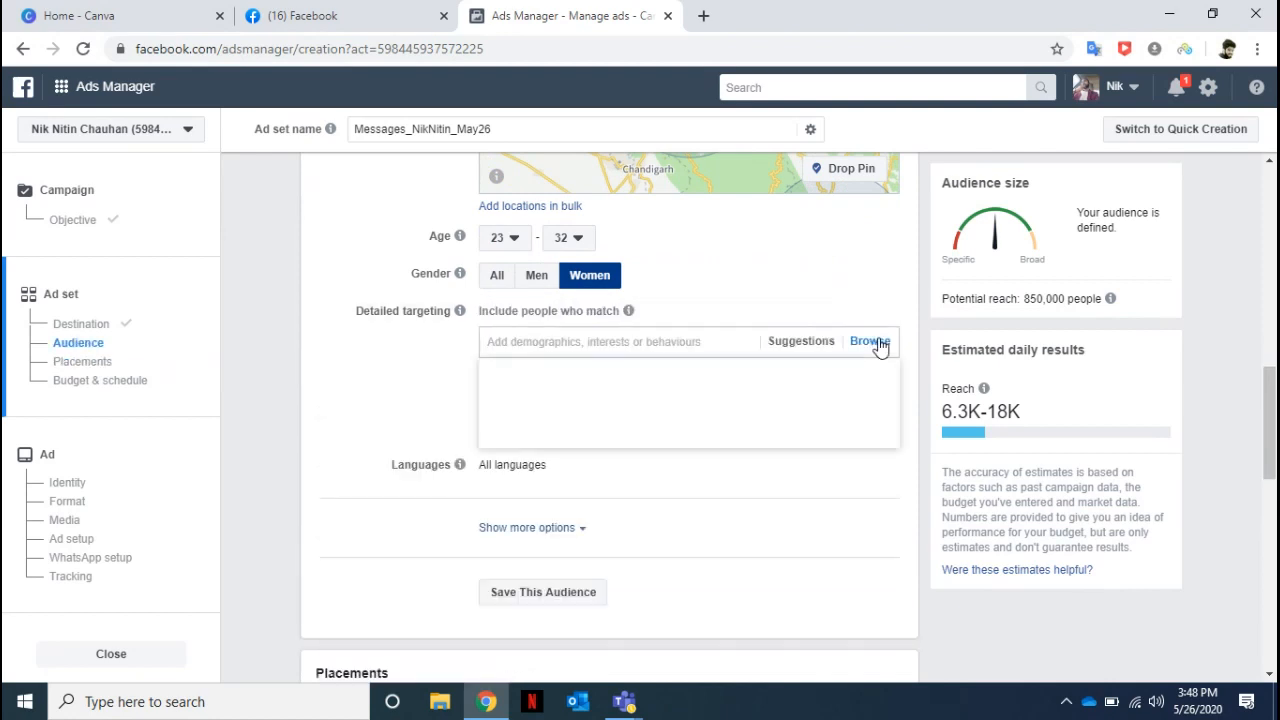
left_click(536, 376)
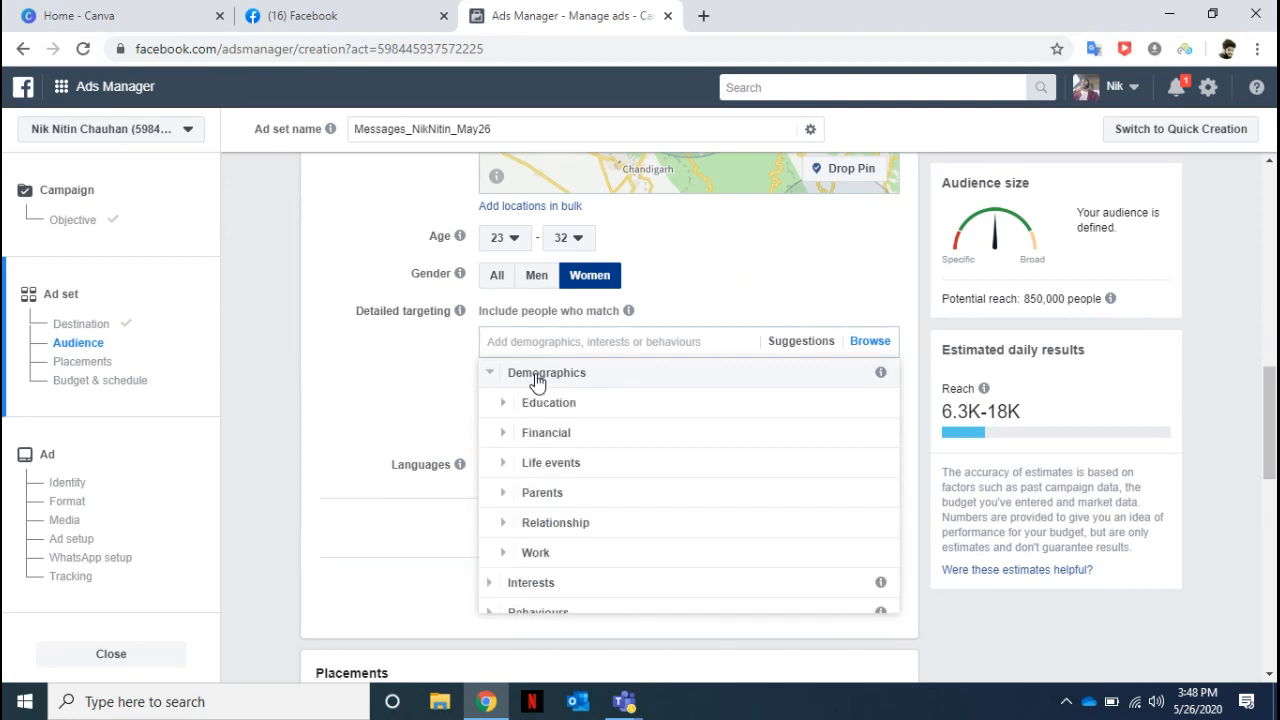
left_click(520, 404)
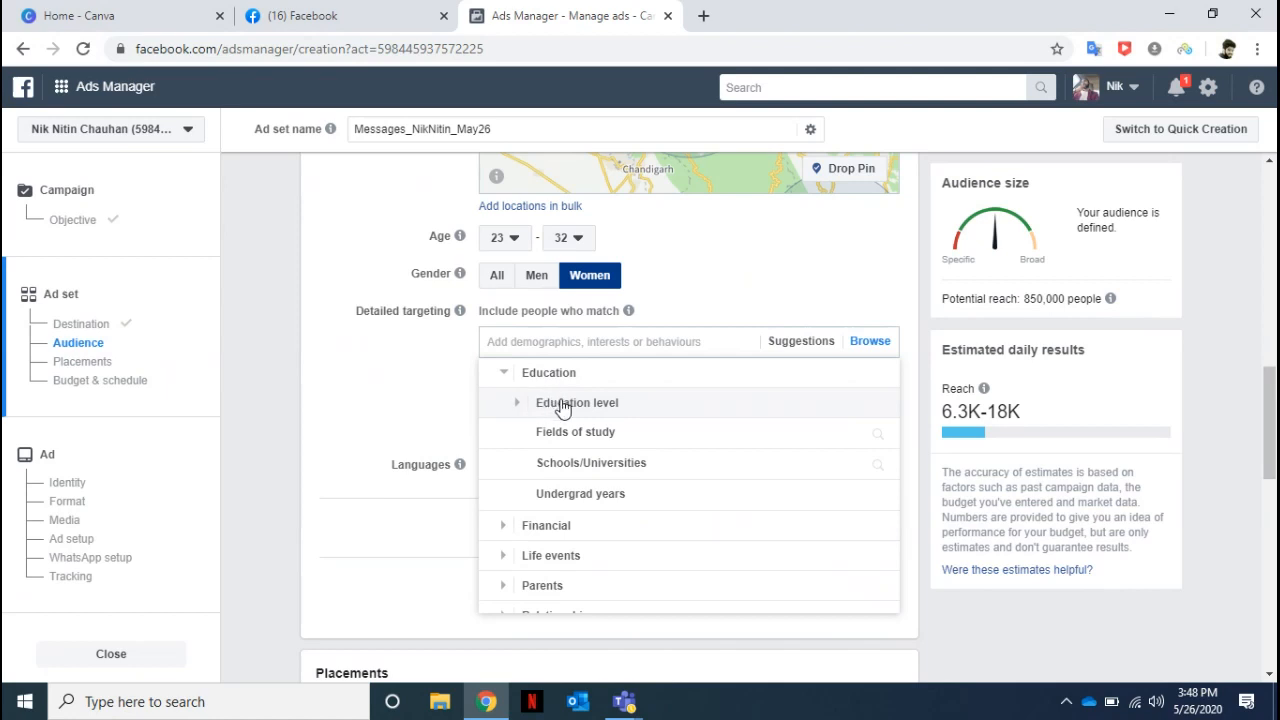
left_click(563, 405)
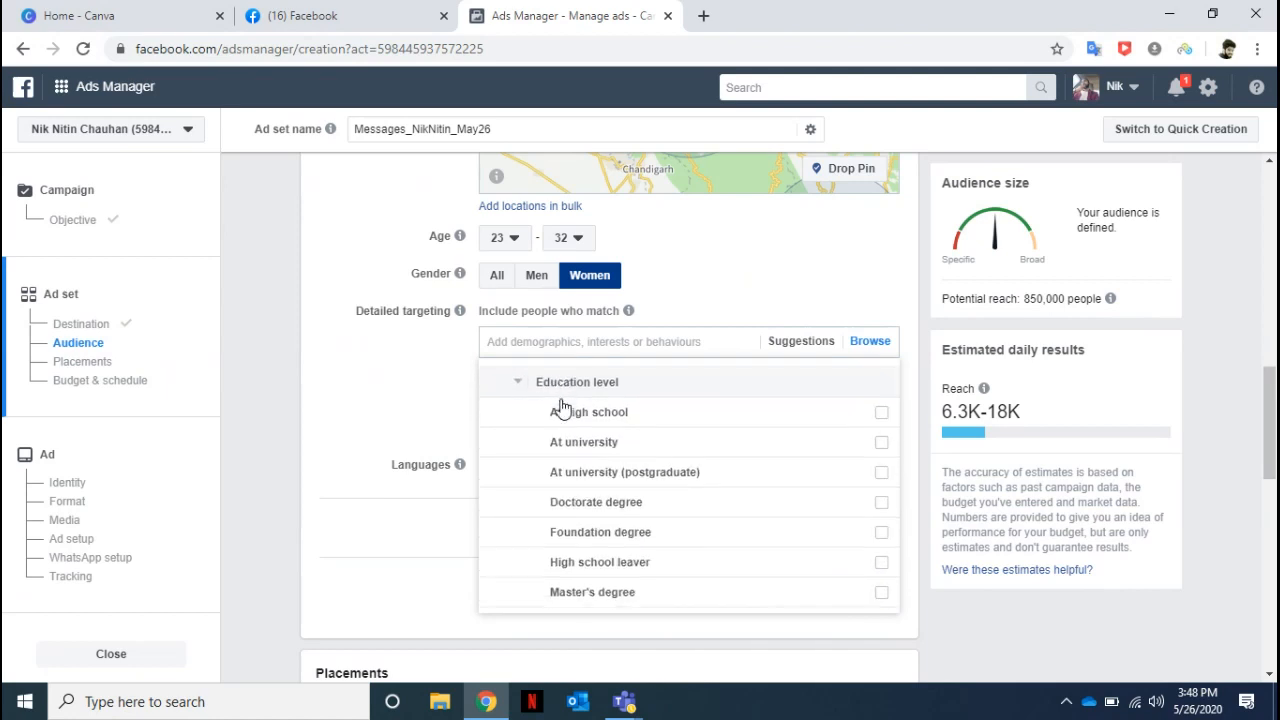
left_click(881, 554)
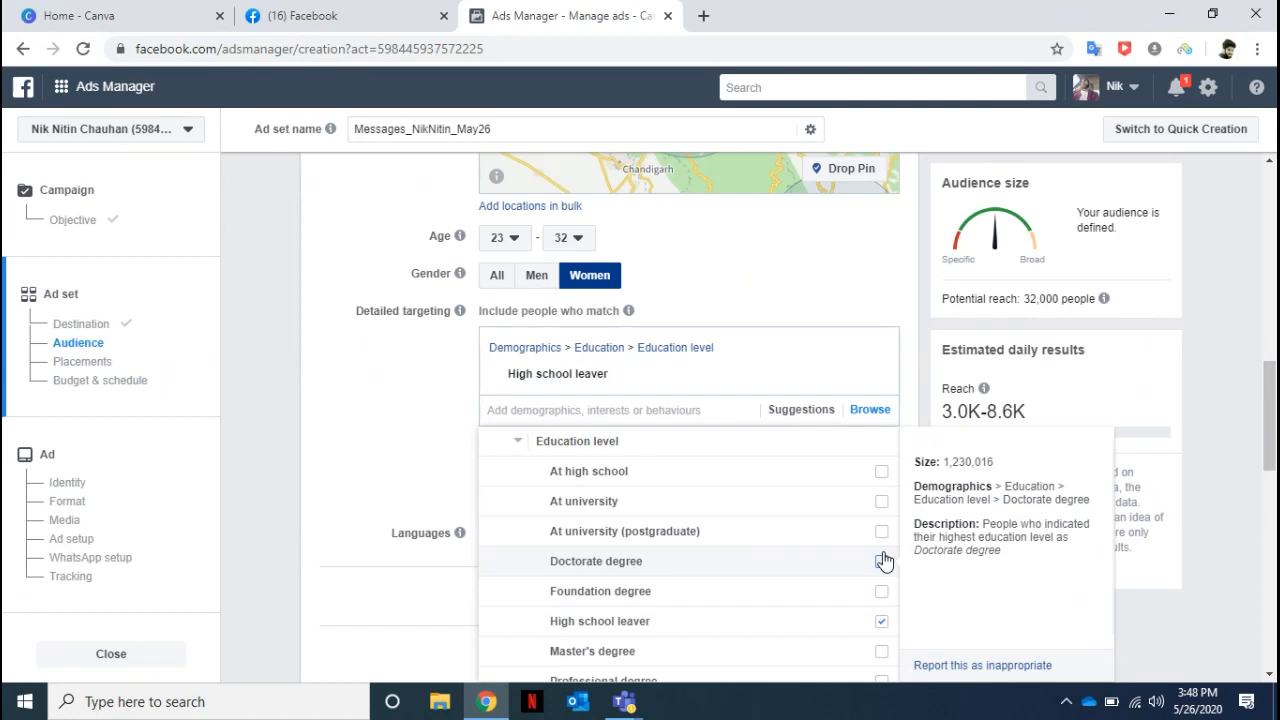
left_click(1237, 371)
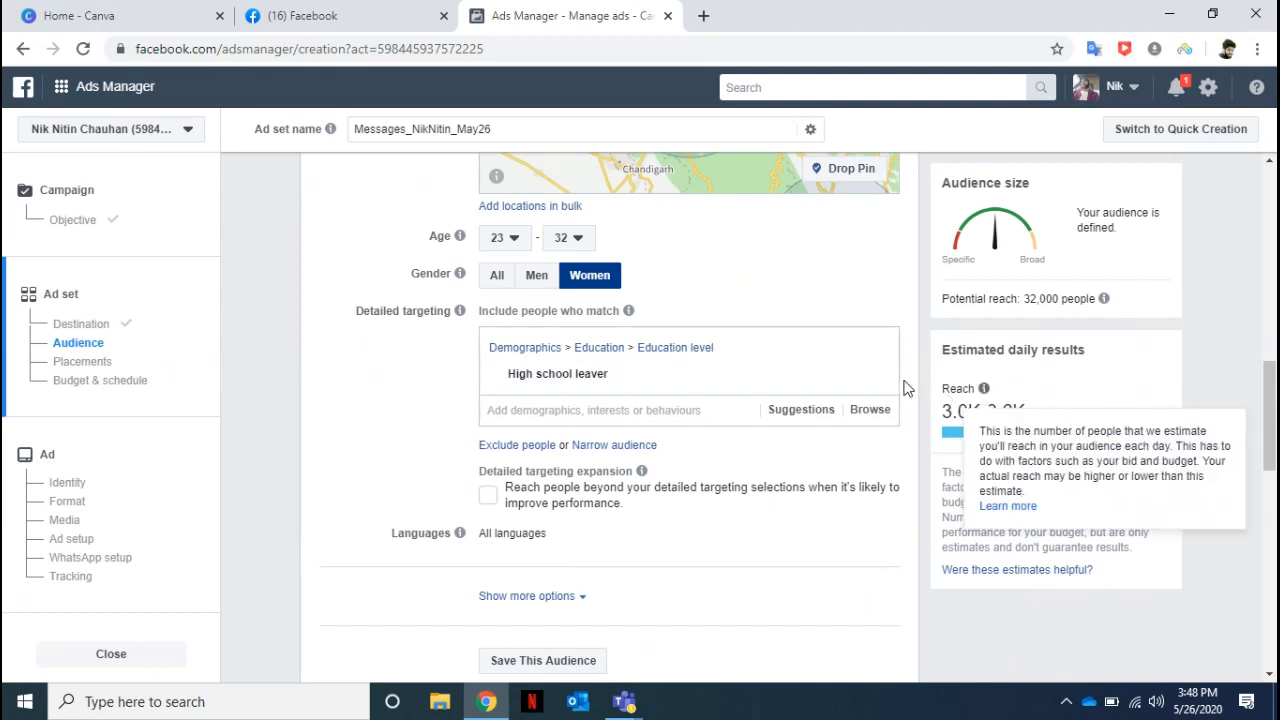
mouse_move(897, 383)
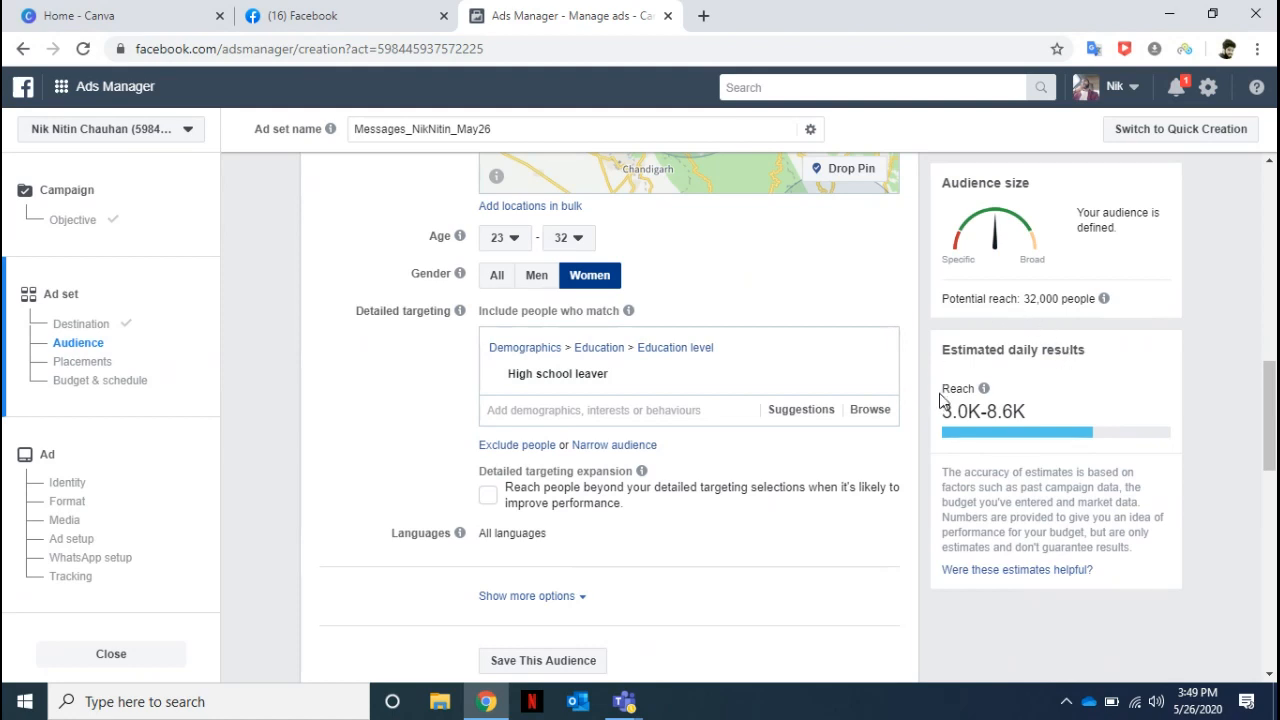
Highlight the estimated daily results, and switch the ad set to manual placements.
left_click_drag(948, 349, 1046, 438)
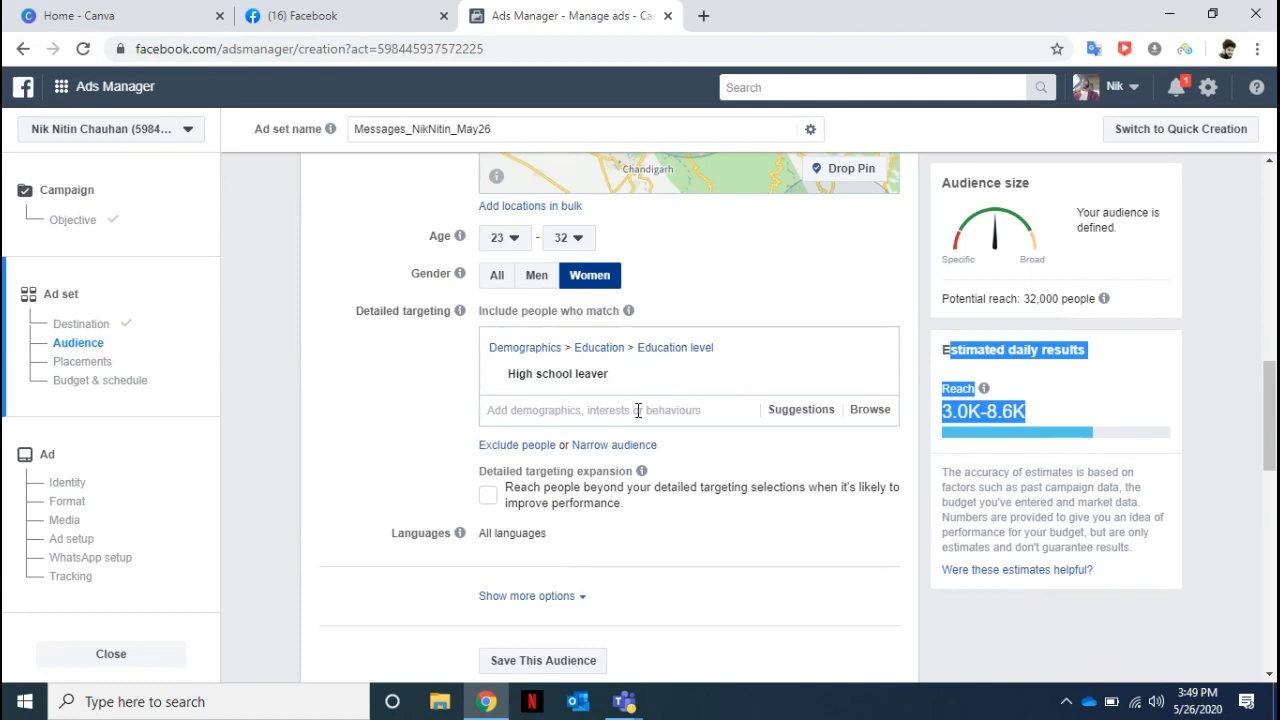
left_click(86, 364)
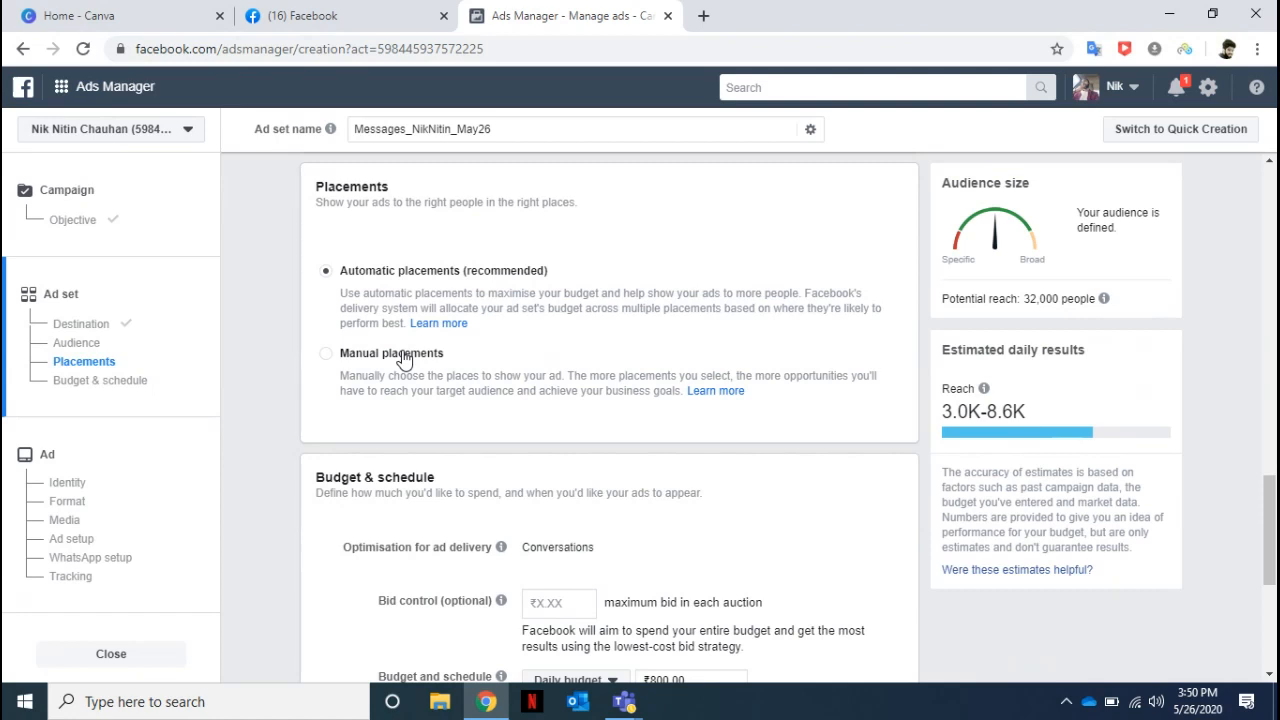
left_click(326, 357)
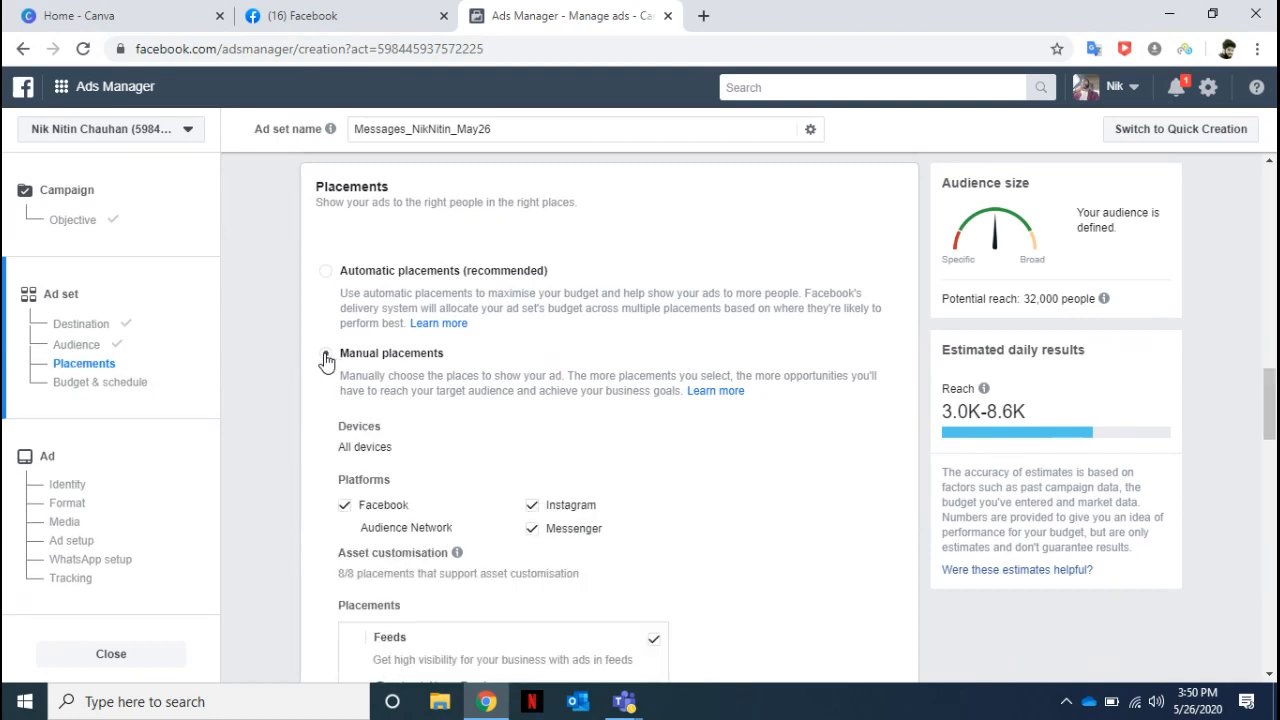
Try deselecting Instagram and Messenger as placement platforms, choosing to keep Messenger and reselecting Instagram.
left_click(533, 507)
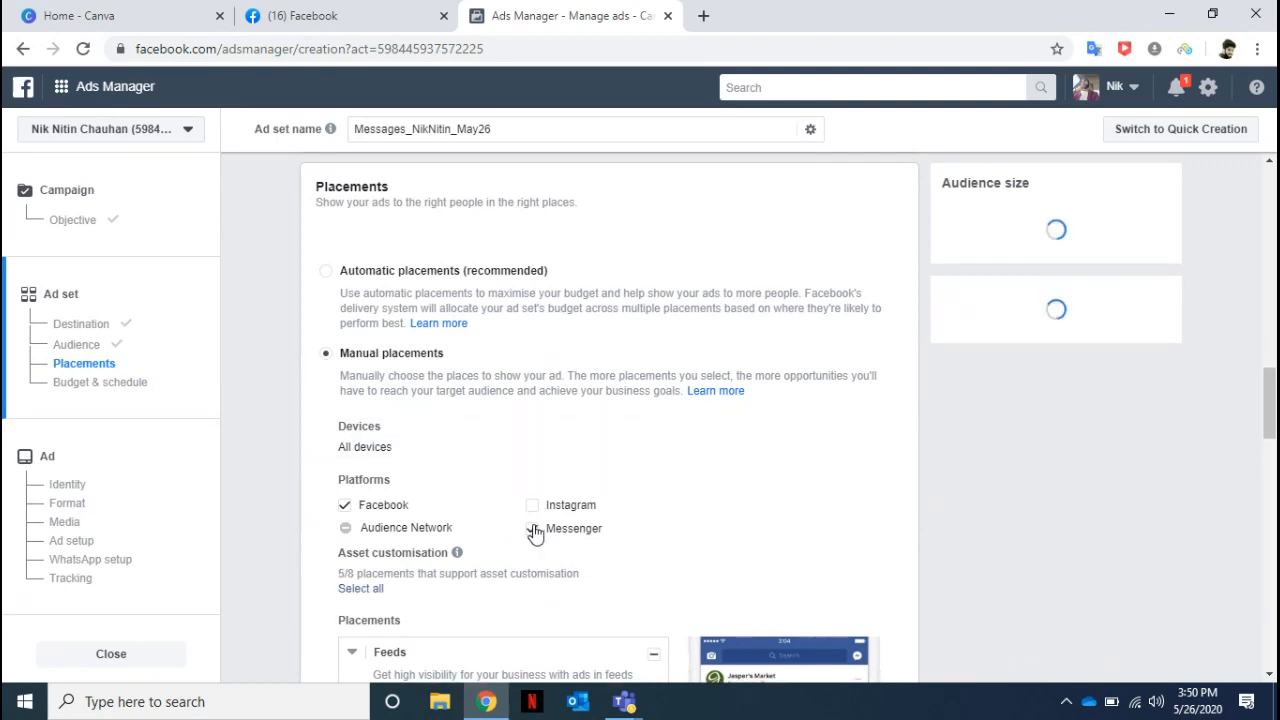
left_click(532, 528)
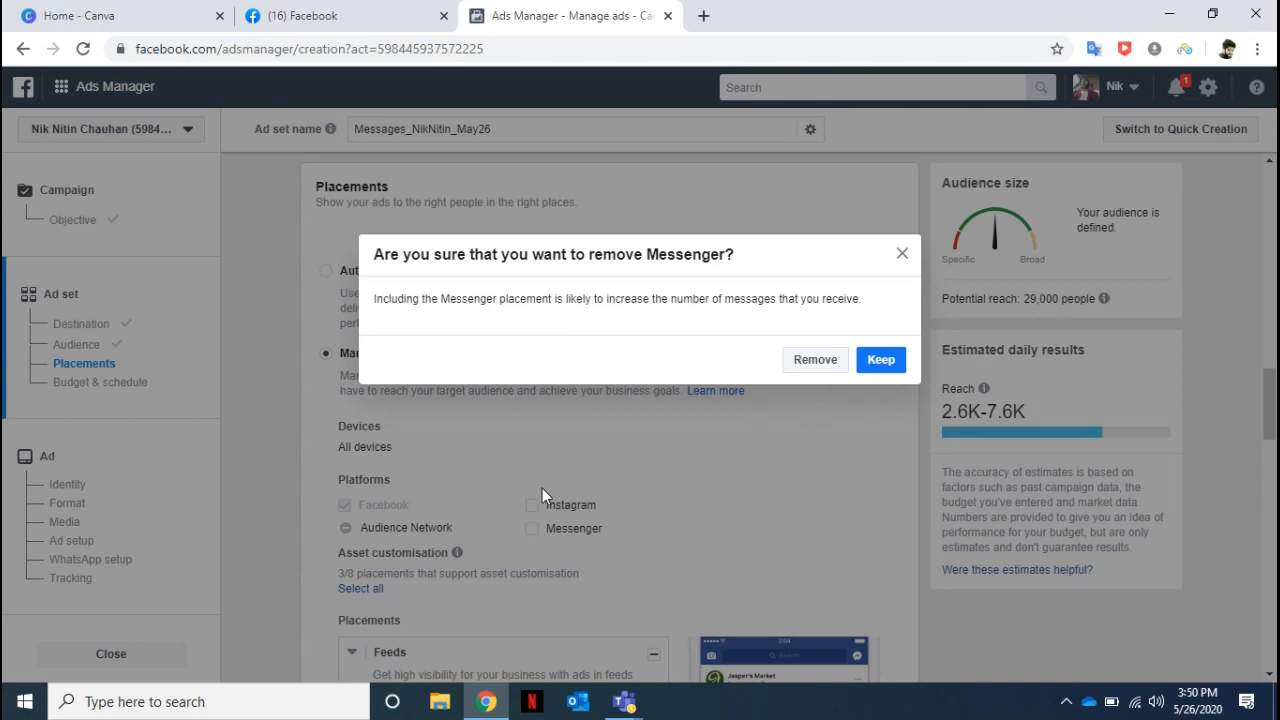
left_click(881, 361)
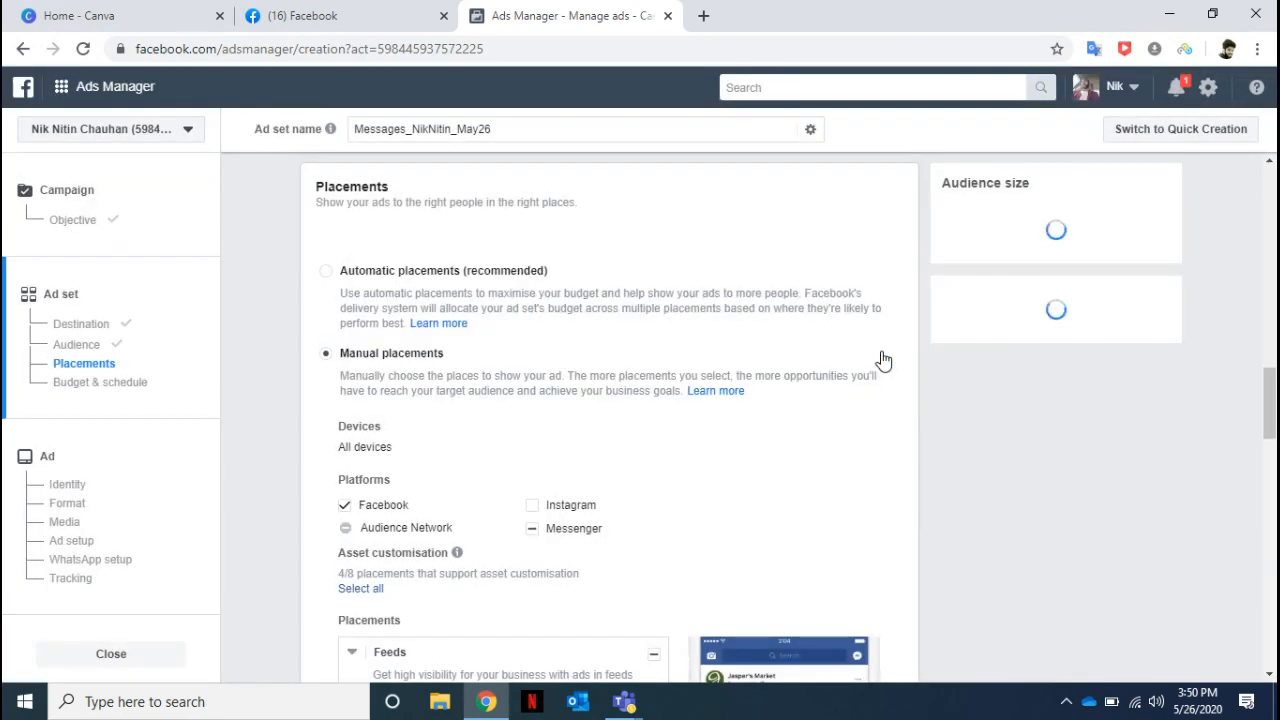
left_click(533, 508)
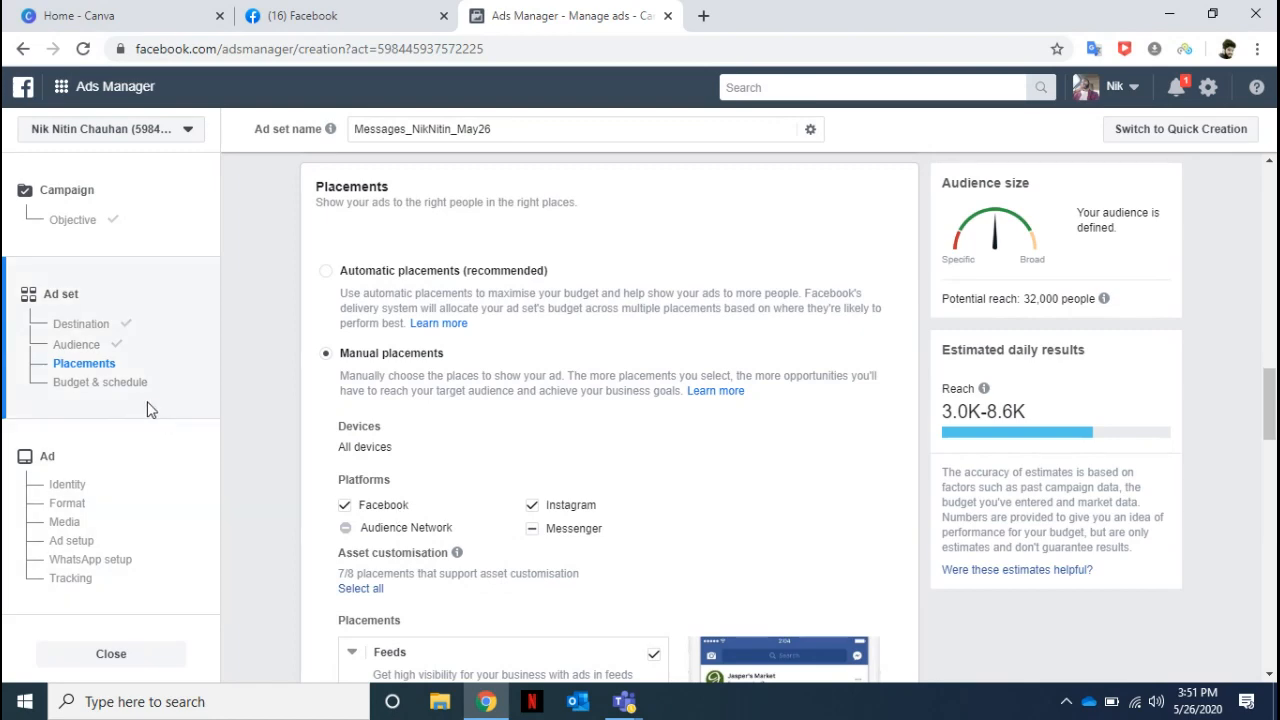
In the budget and schedule section, highlight the Optimisation for ad delivery label and the estimated daily results.
left_click(122, 384)
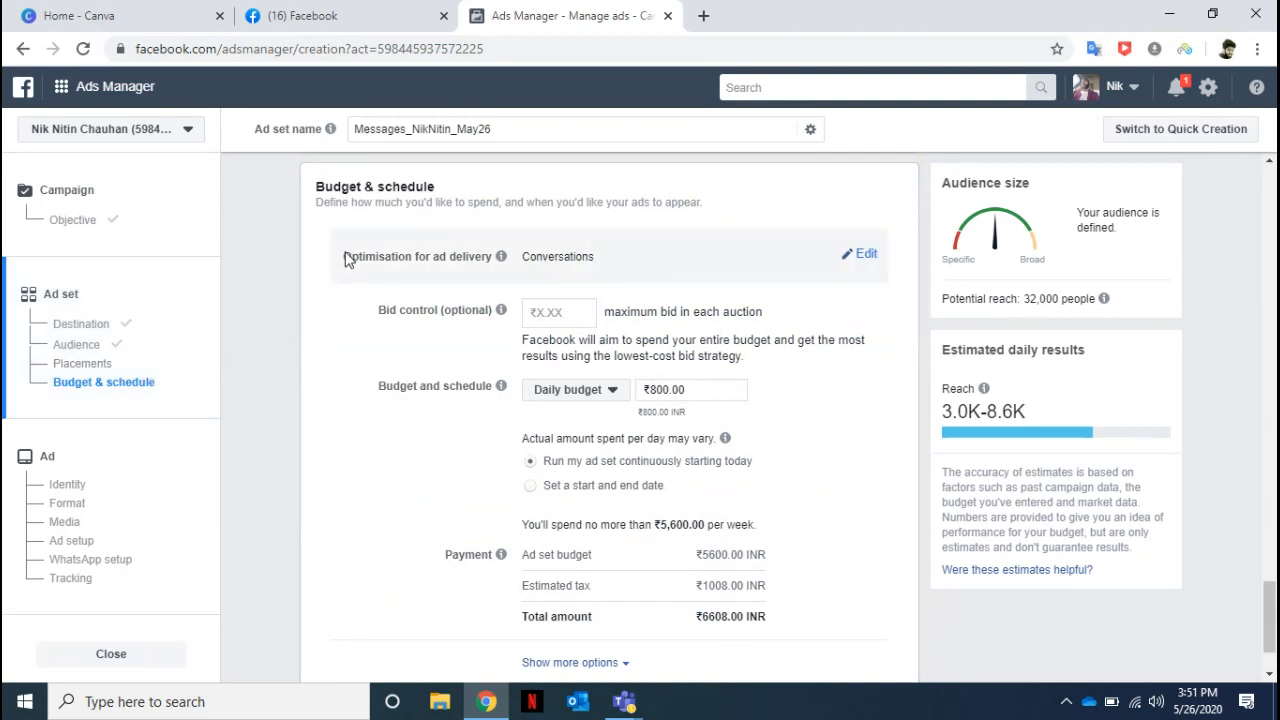
left_click_drag(347, 259, 506, 261)
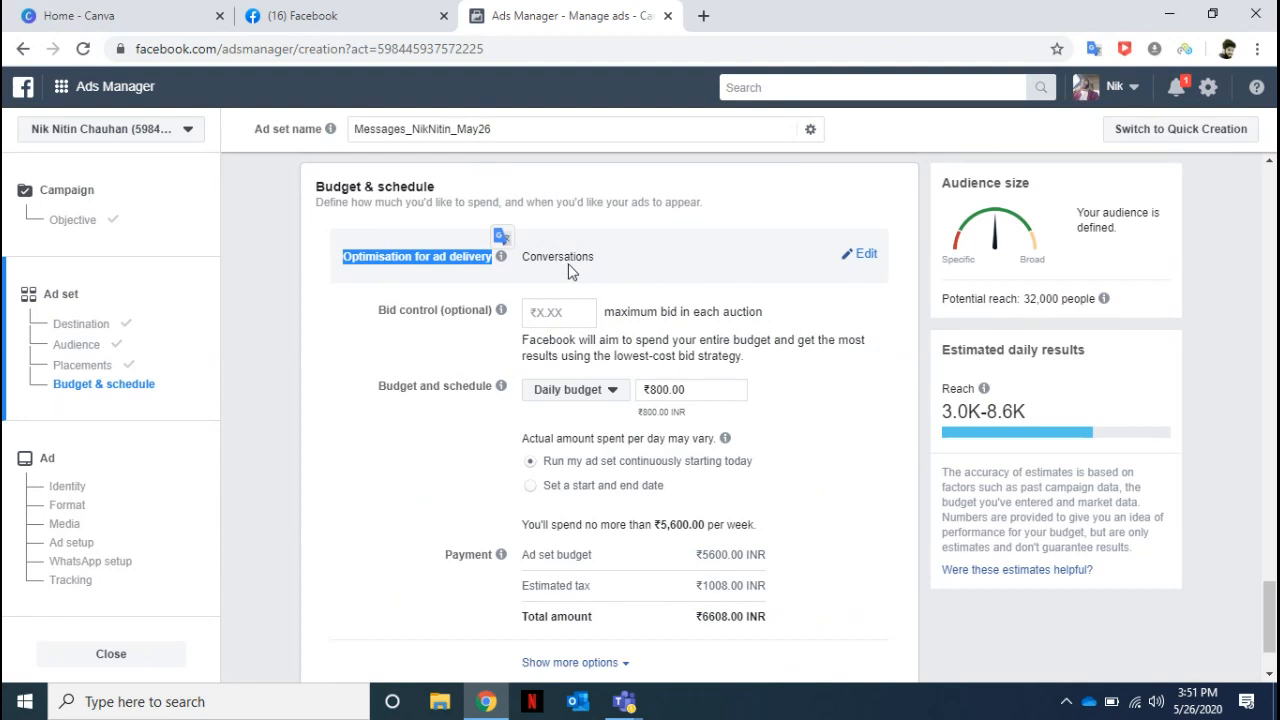
mouse_move(982, 386)
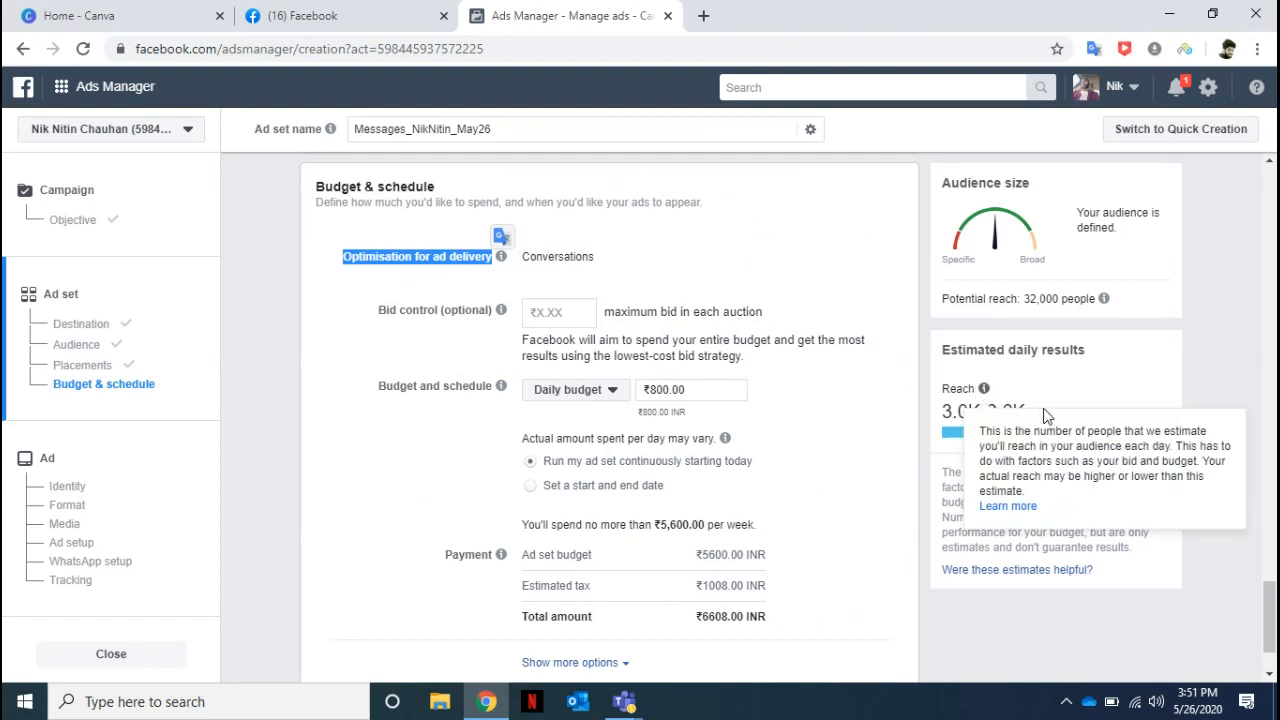
left_click_drag(1045, 416, 950, 361)
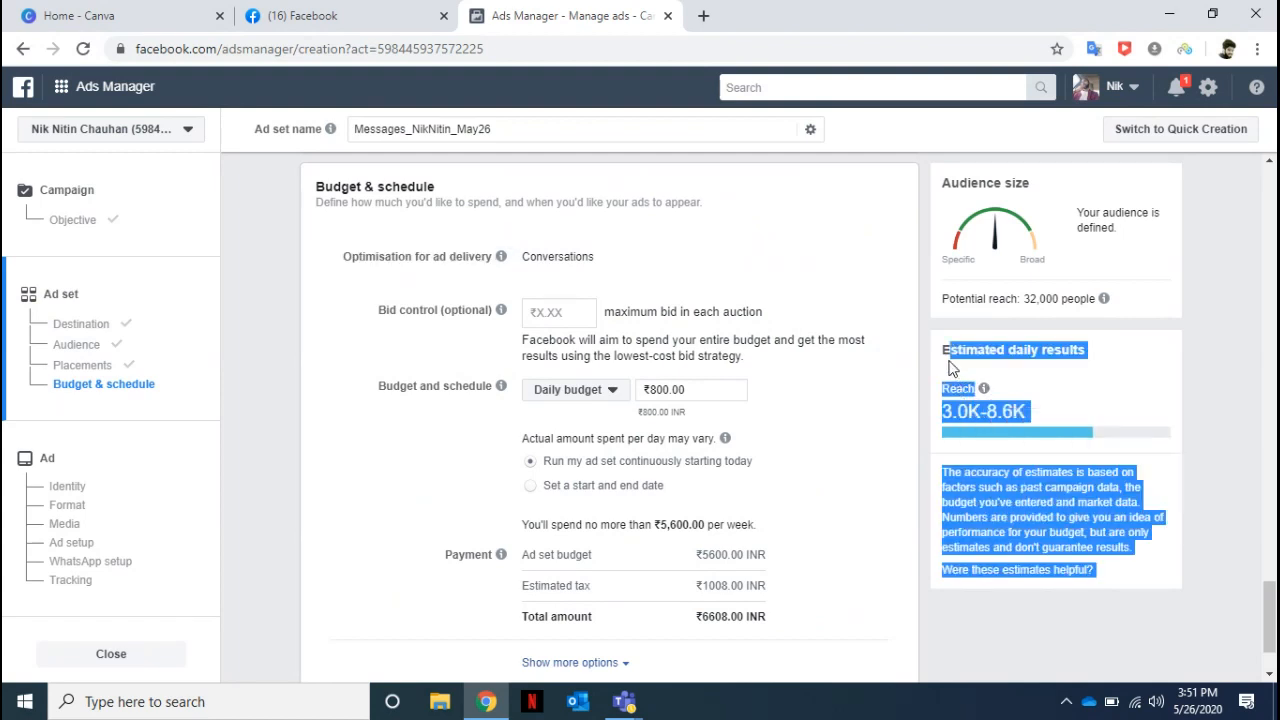
left_click(1235, 387)
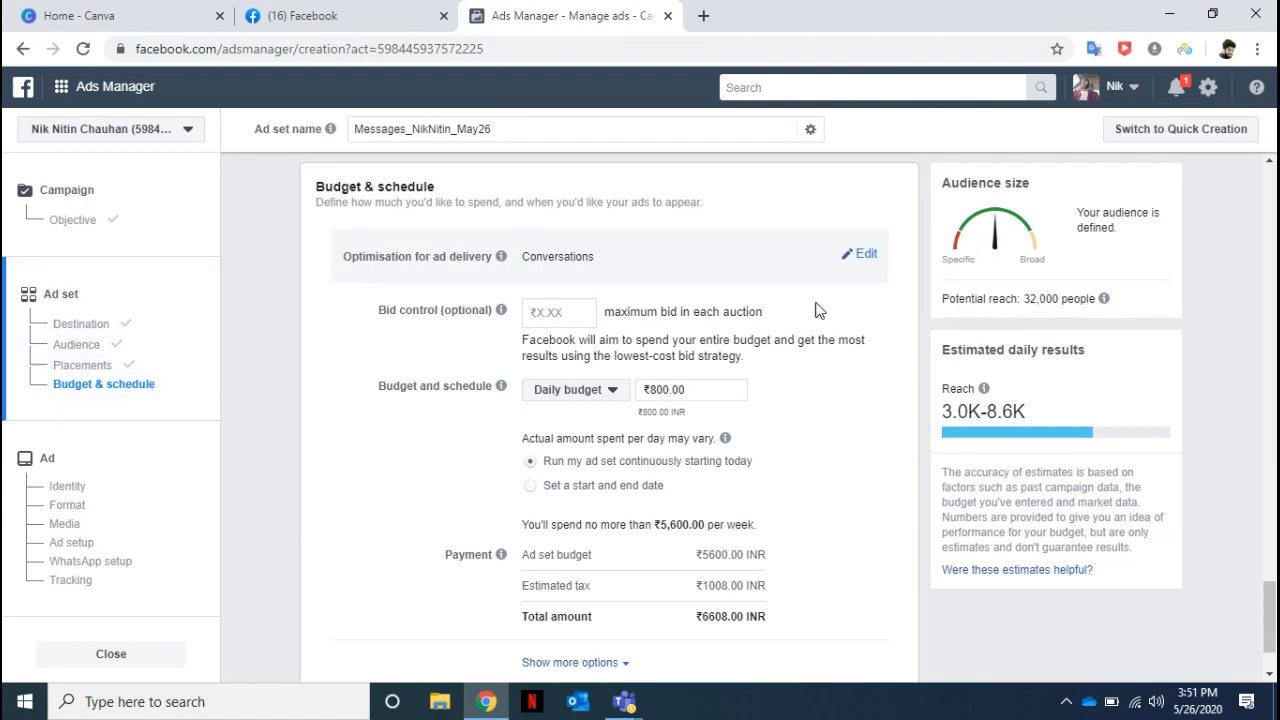
Change the optimisation for ad delivery to Leads in the ad set's budget and schedule.
left_click(864, 256)
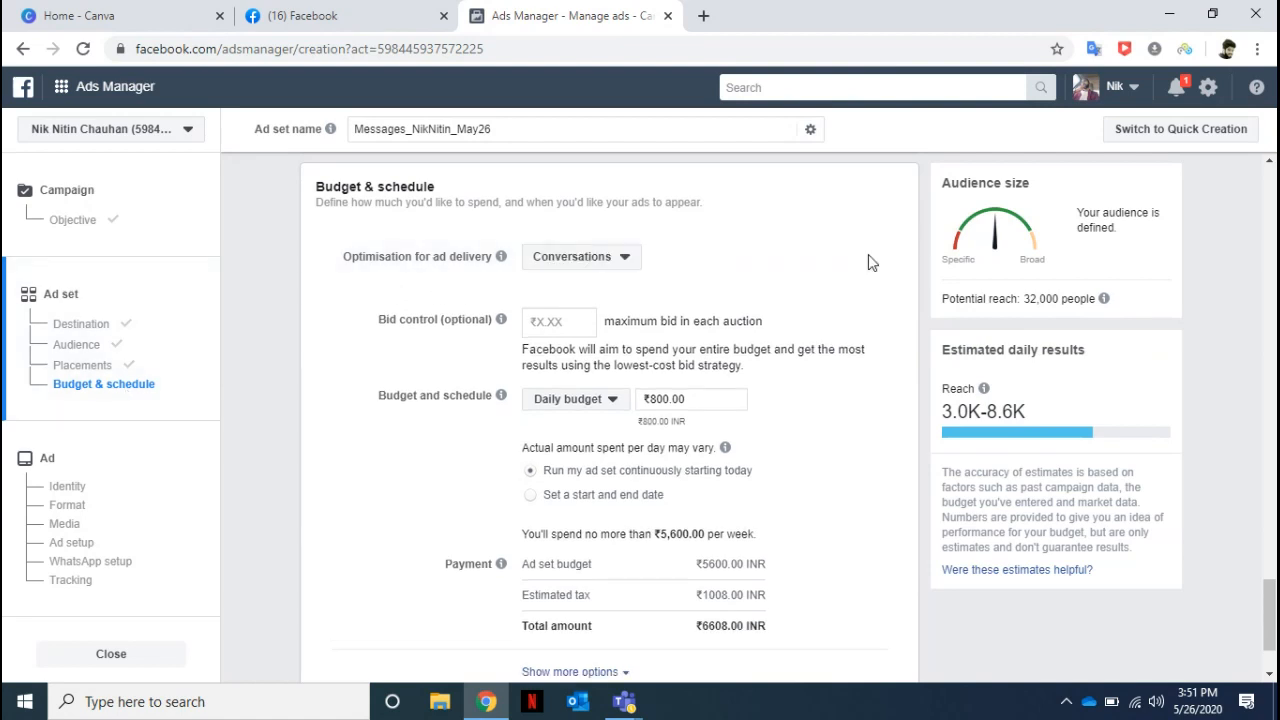
left_click(624, 258)
left_click(567, 363)
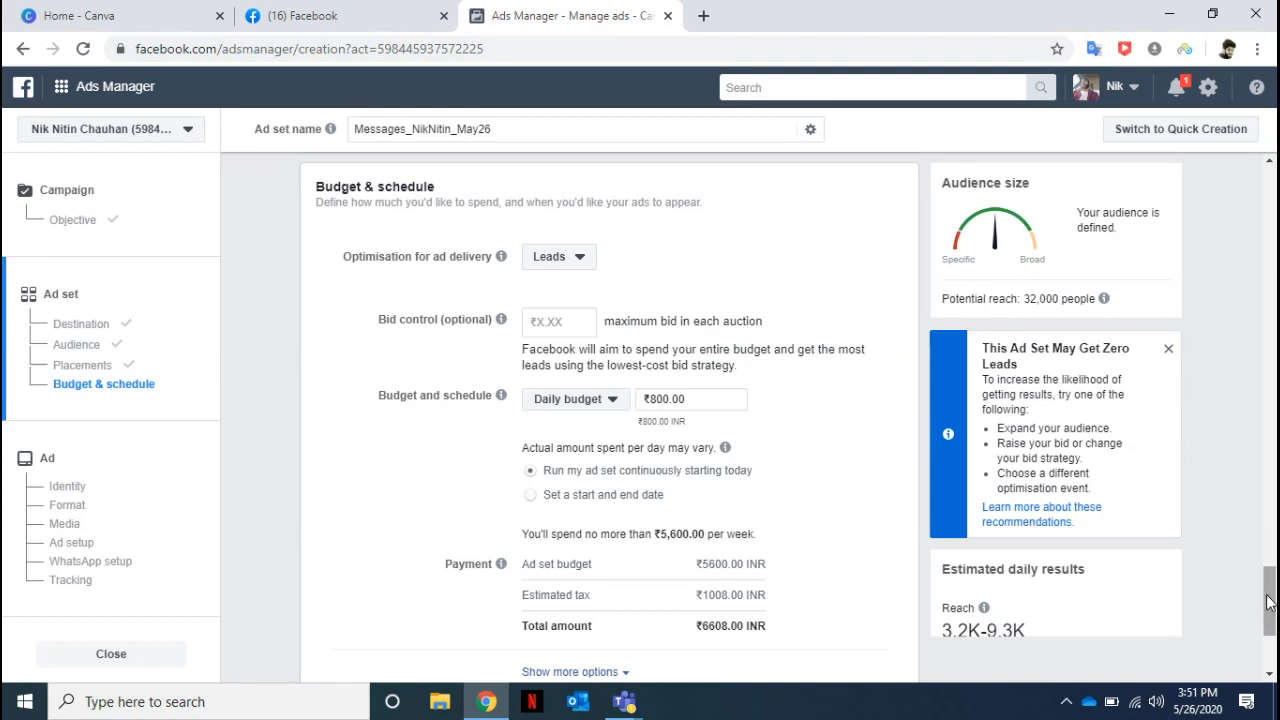
scroll(1268, 608, "down", 3)
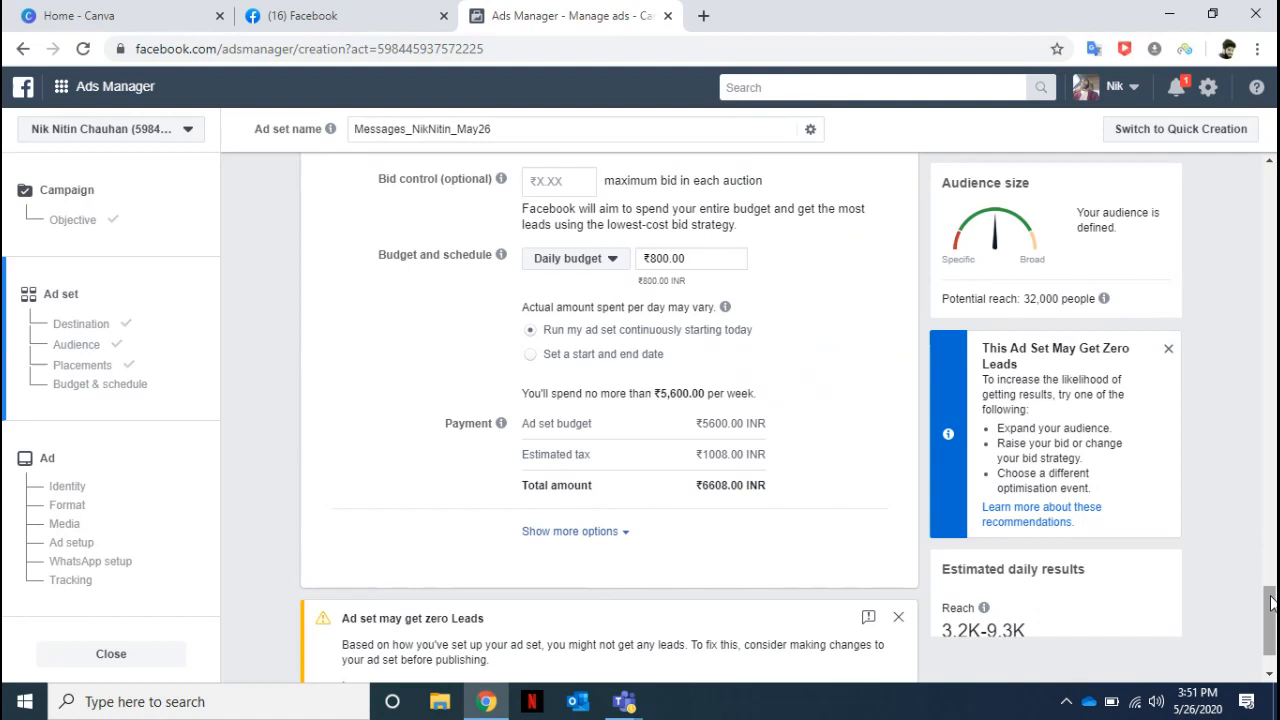
scroll(1270, 603, "up", 3)
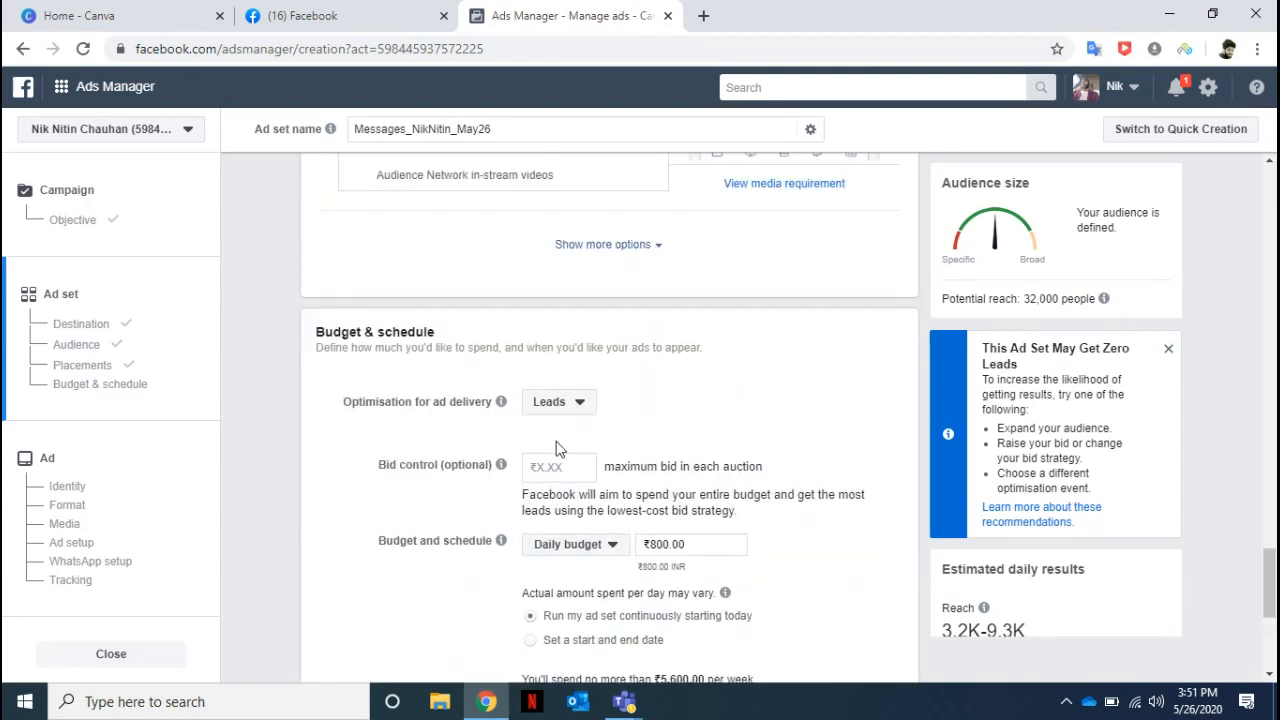
Add Jammu, Jammu and Kashmir, to the audience's included locations.
left_click(78, 345)
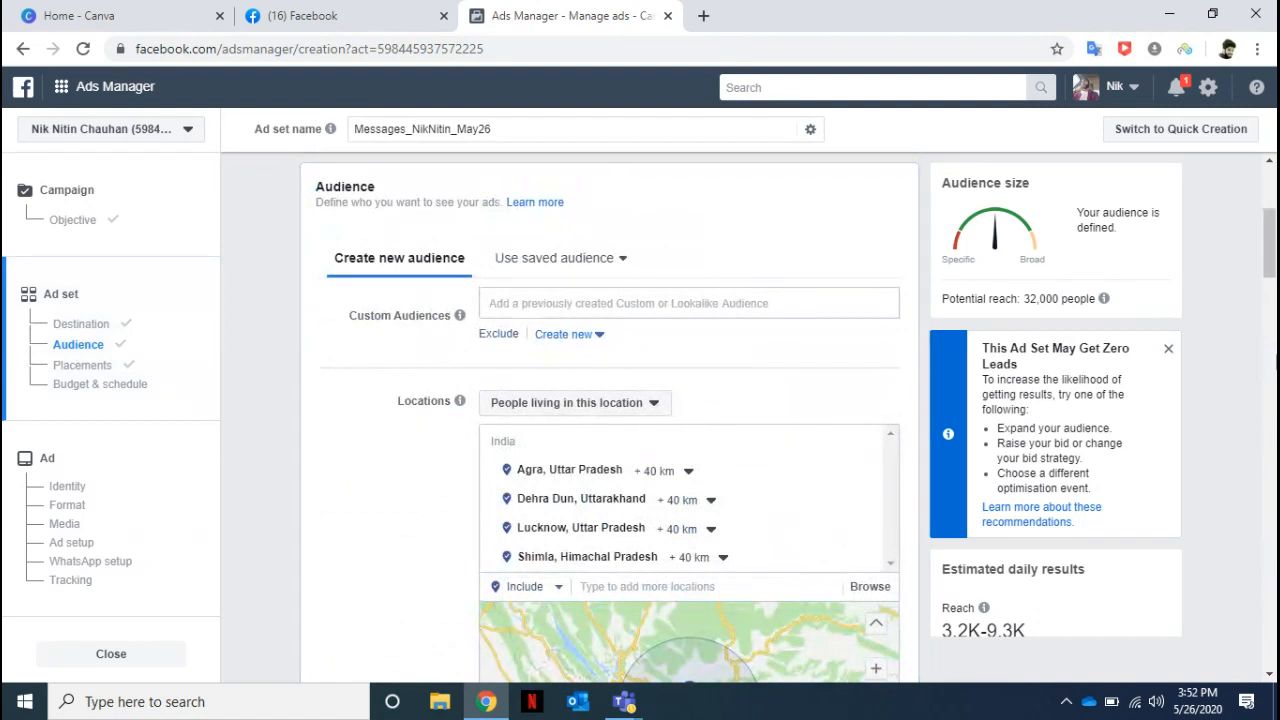
scroll(1272, 270, "down", 2)
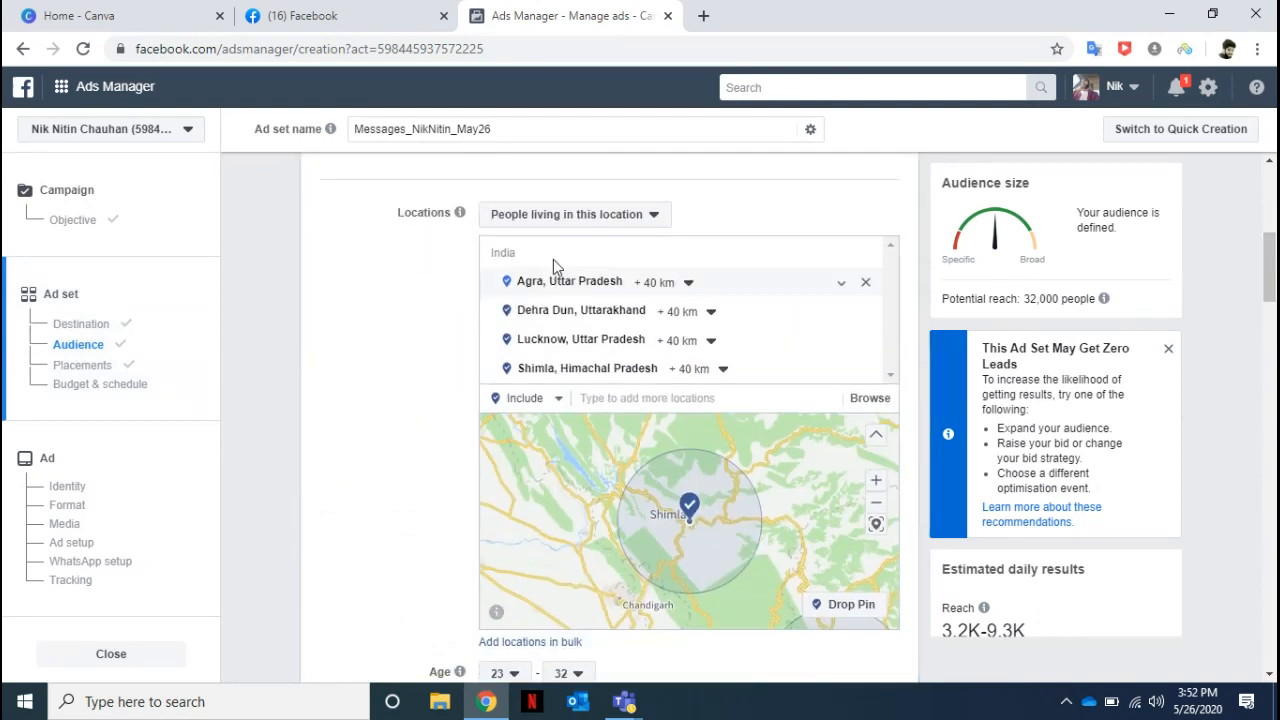
left_click(590, 400)
type("jammu")
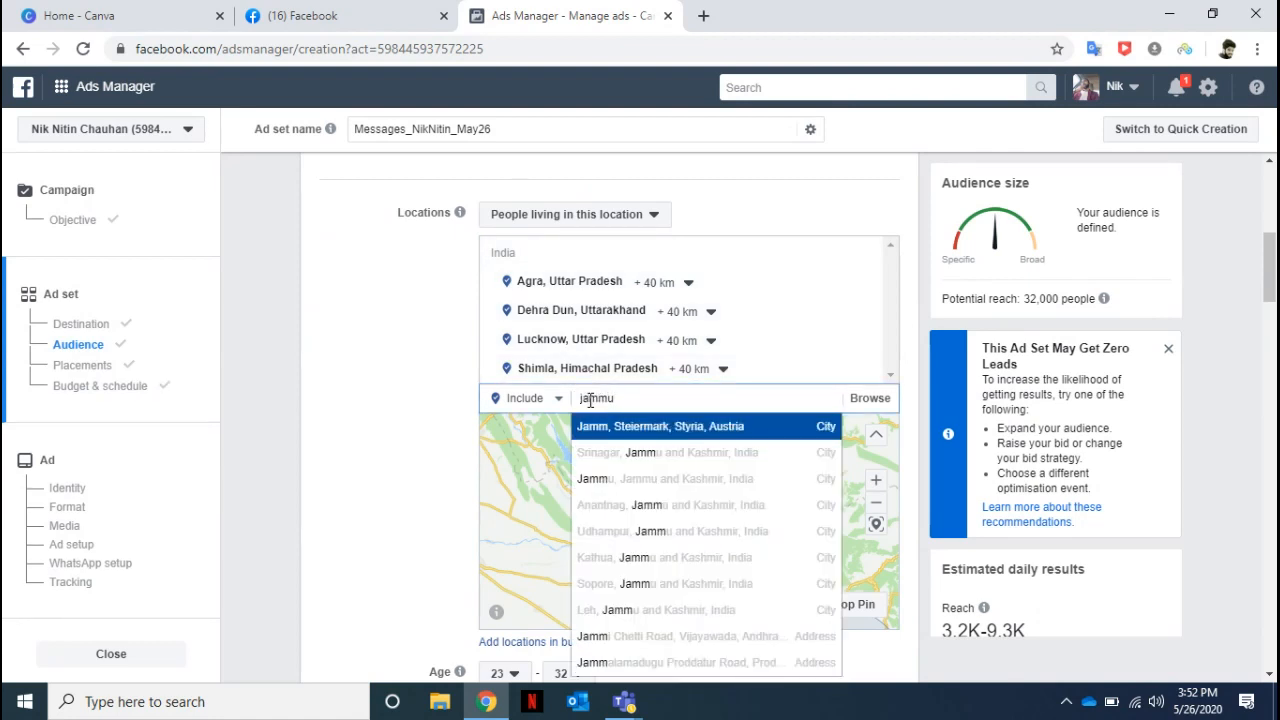
left_click(622, 427)
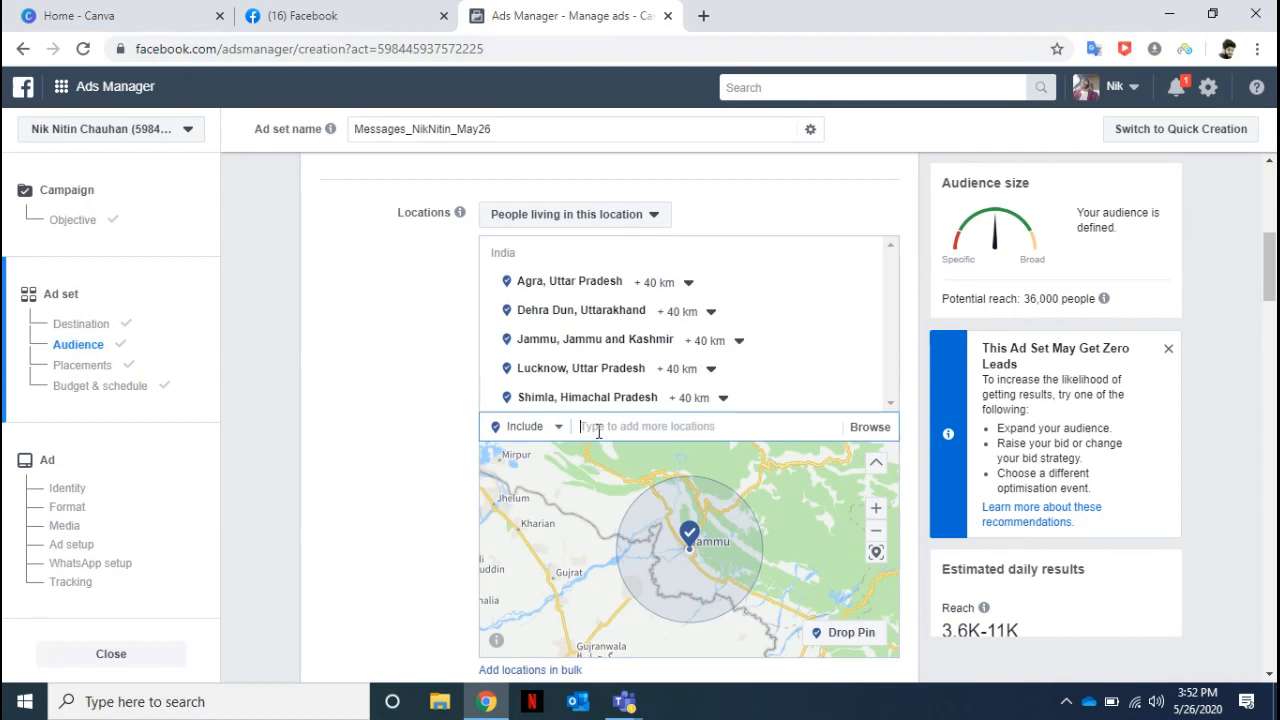
Add Mumbai, Maharashtra, to the audience's included locations.
type("mumbai")
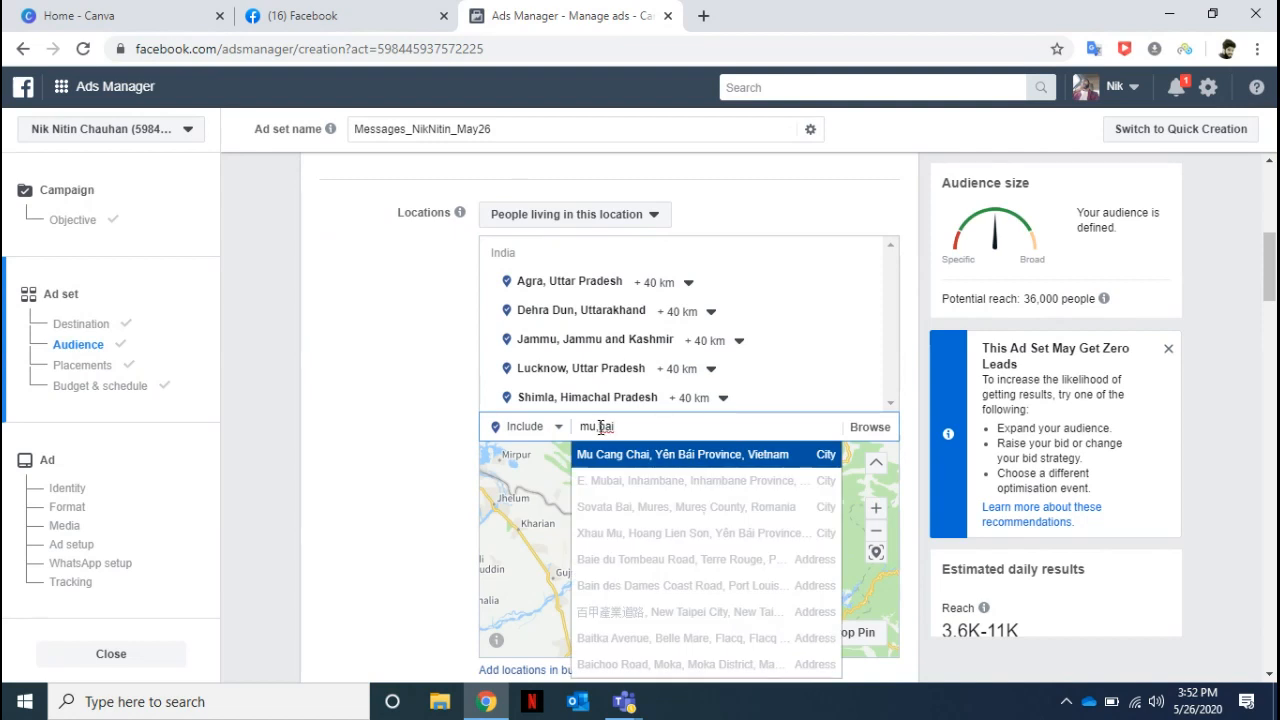
double_click(600, 427)
left_click(600, 427)
key("BackSpace")
type("m")
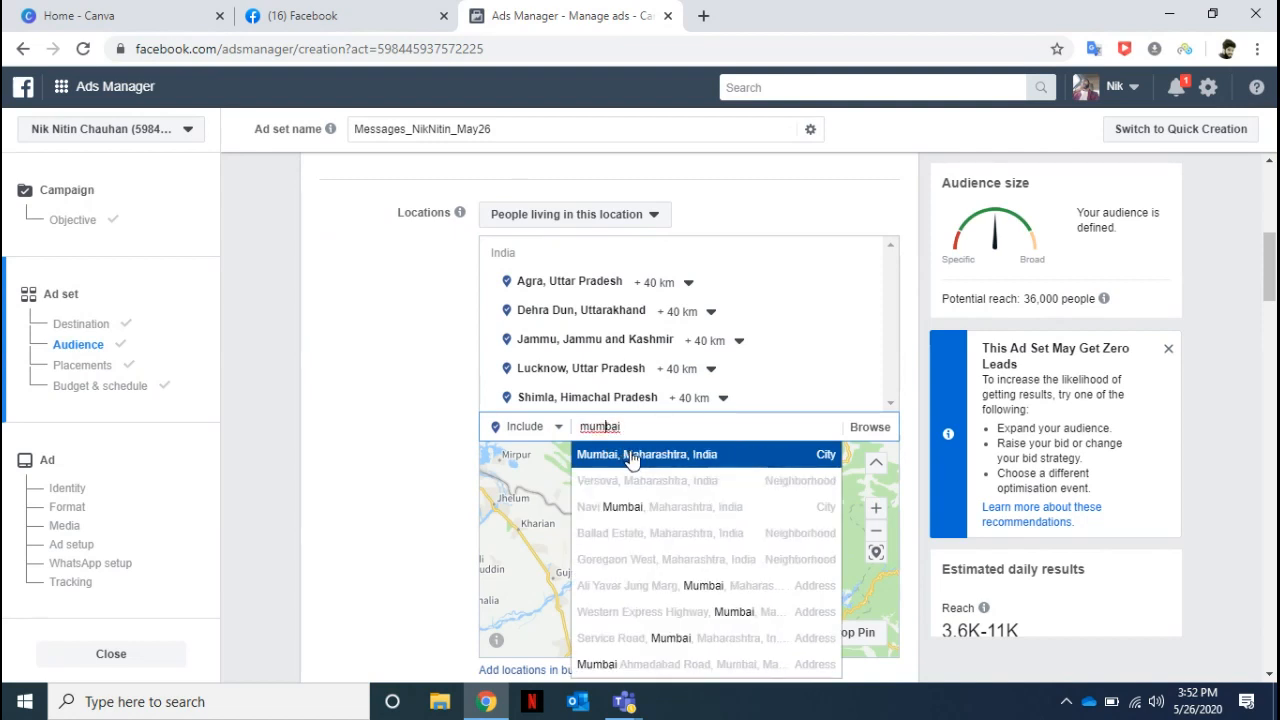
left_click(631, 454)
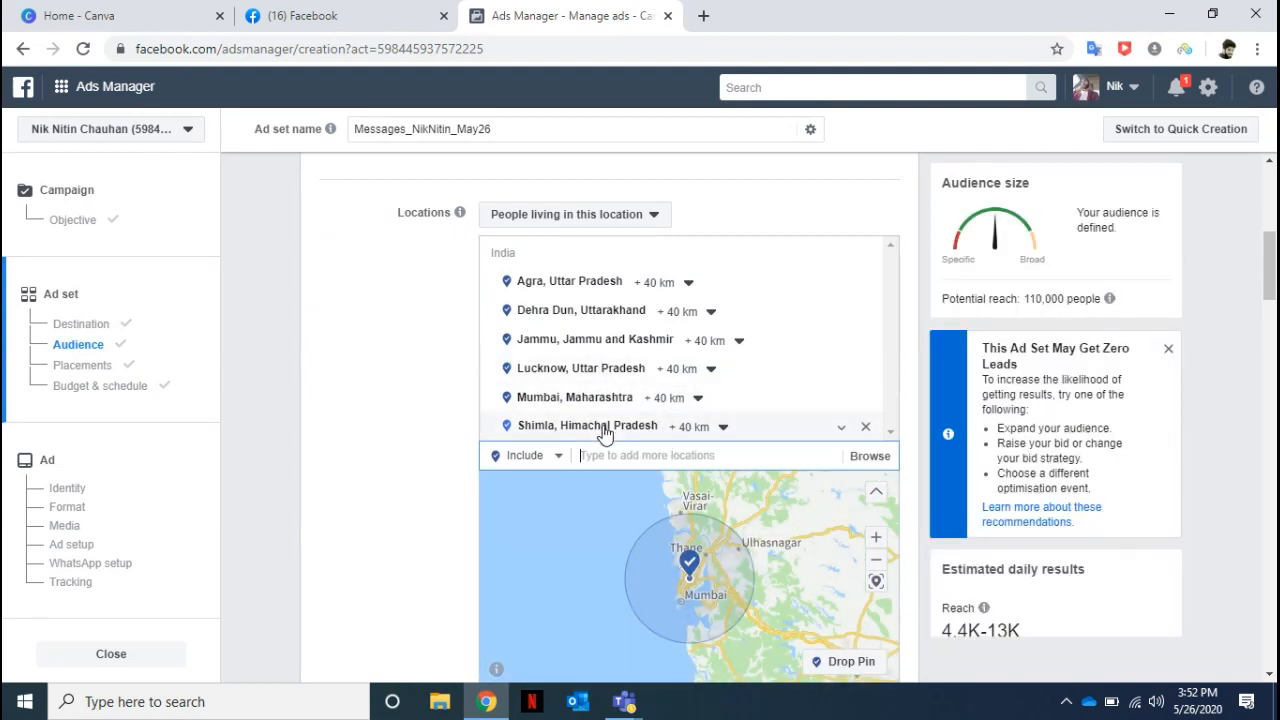
Add Bangalore, Karnataka, to the audience's included locations.
type("ba")
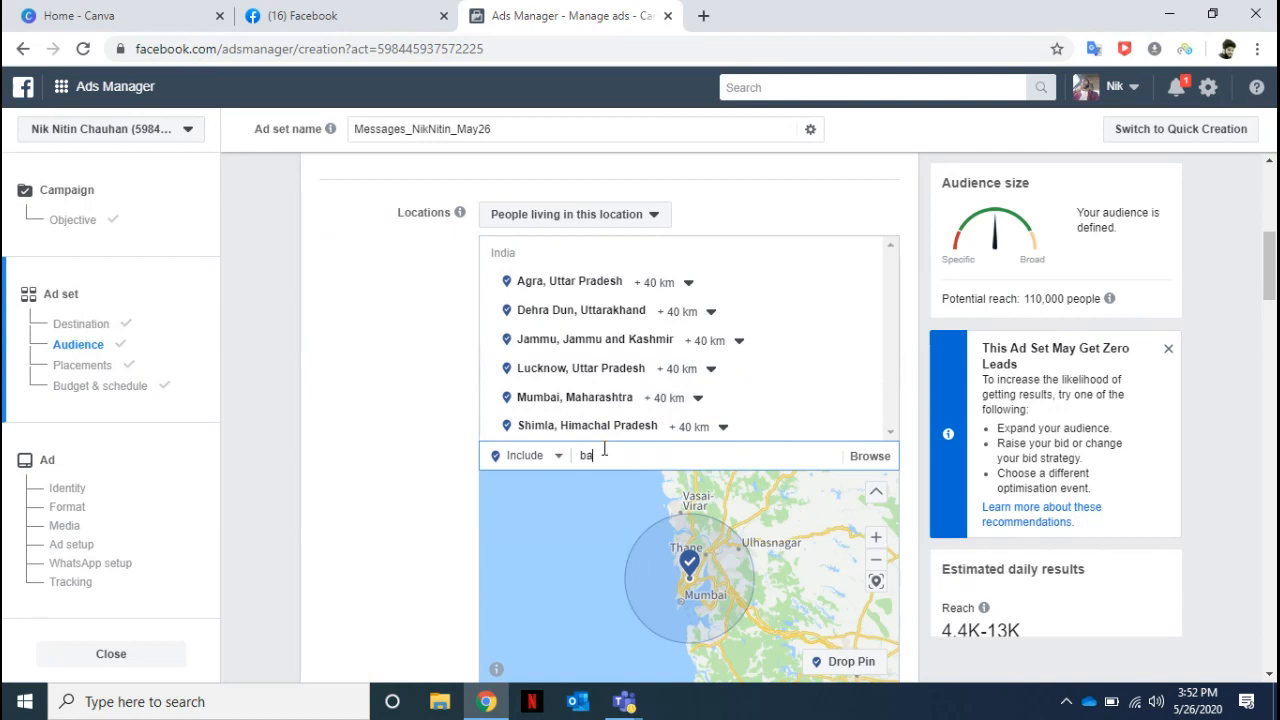
type("ngaloe")
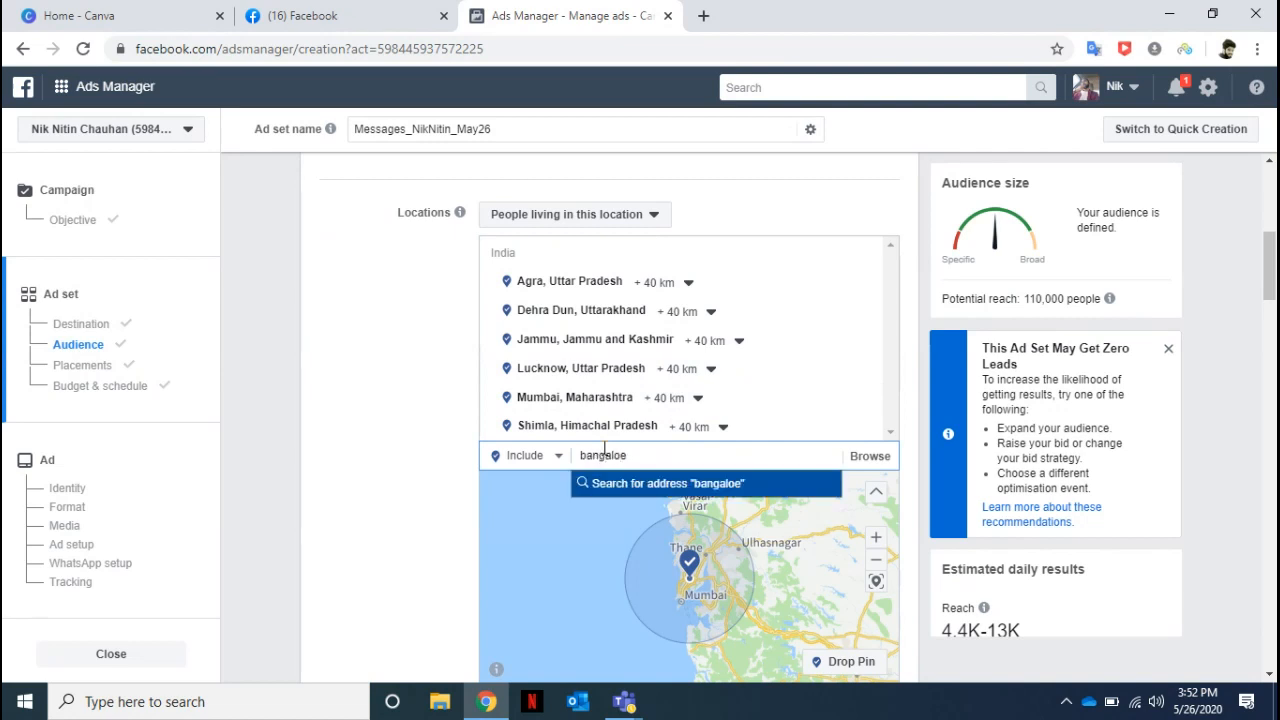
key("BackSpace")
type("re")
left_click(650, 490)
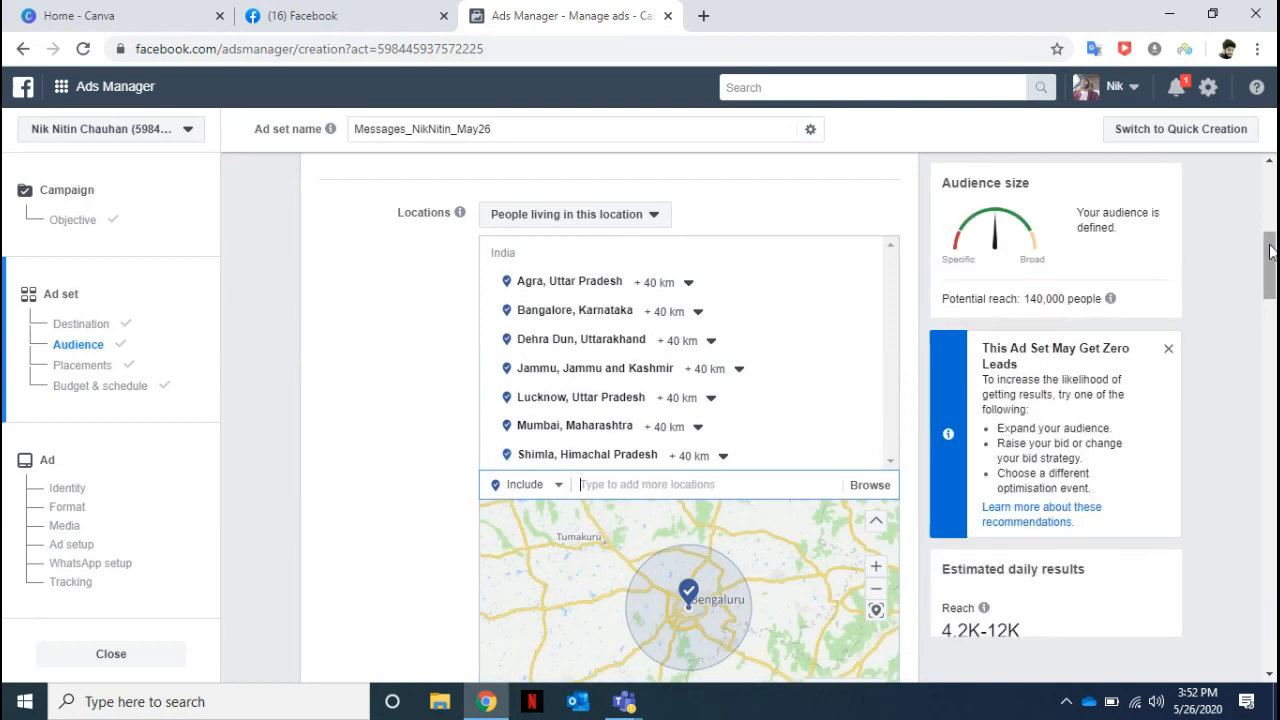
Dismiss the notice about zero leads and check the estimated daily reach and leads.
left_click_drag(1270, 252, 1270, 270)
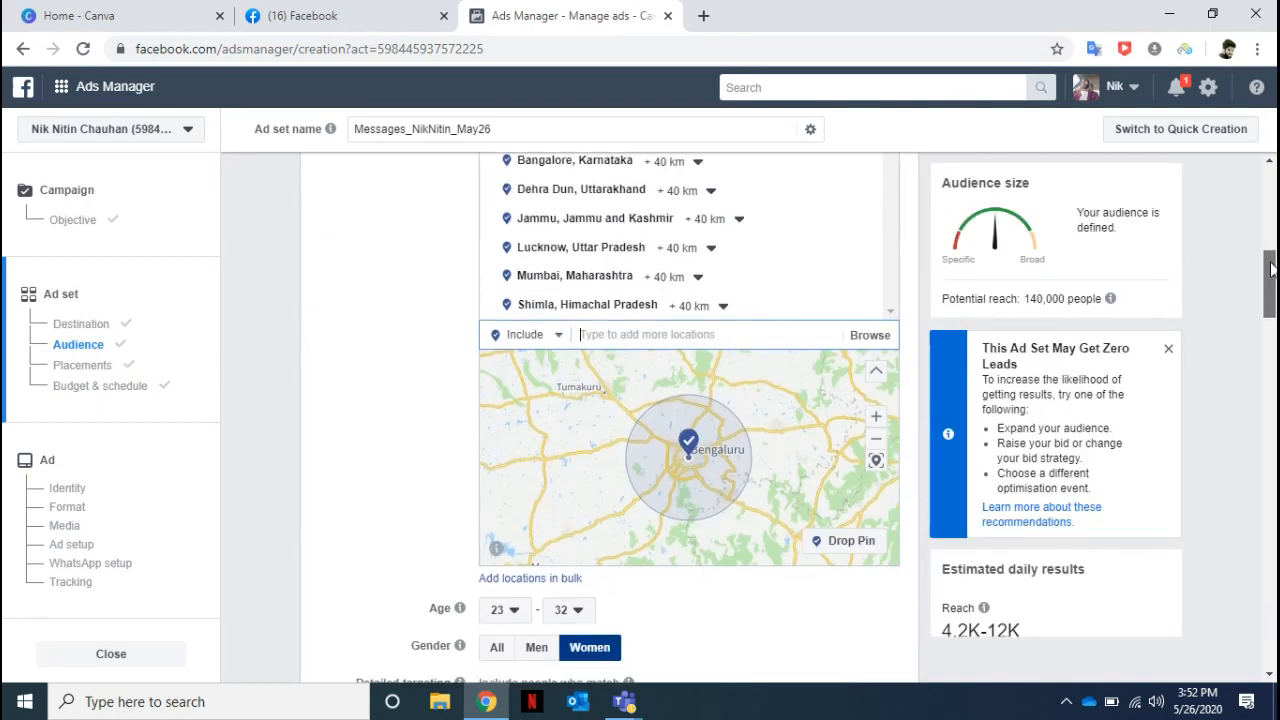
left_click(1168, 352)
mouse_move(980, 470)
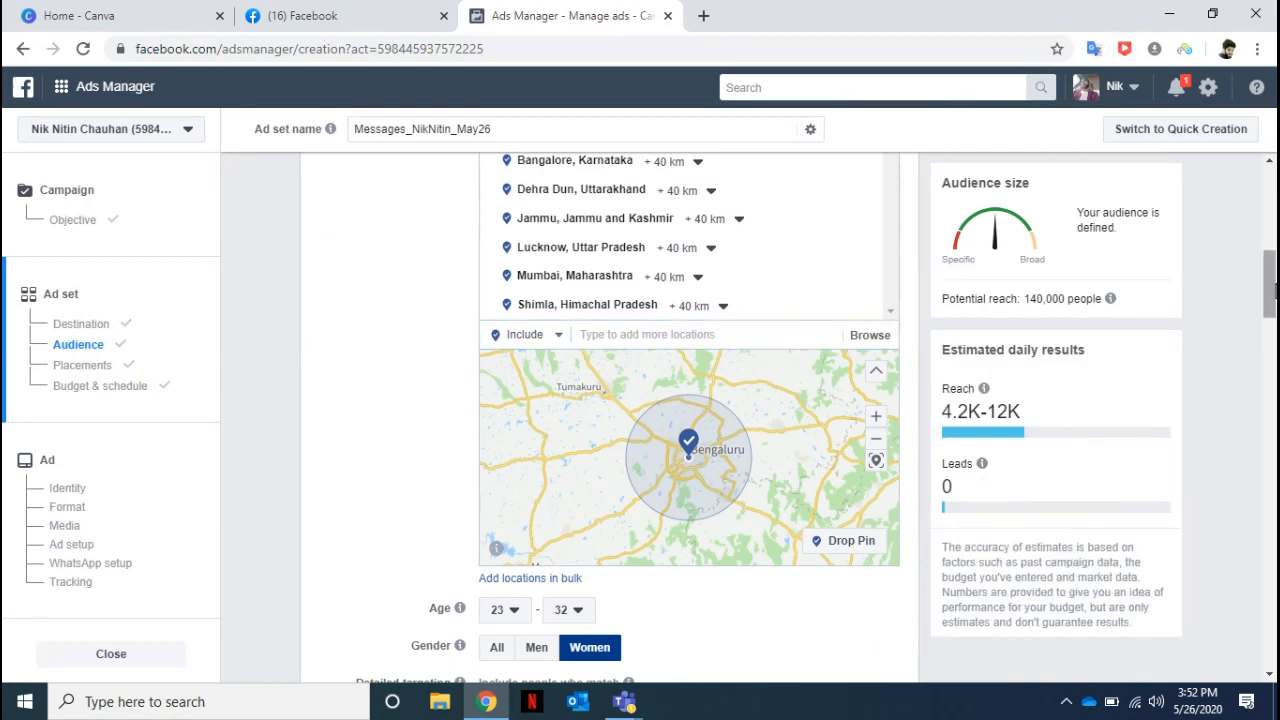
Remove the High school leaver education level from the audience's detailed targeting.
left_click_drag(1270, 290, 1270, 345)
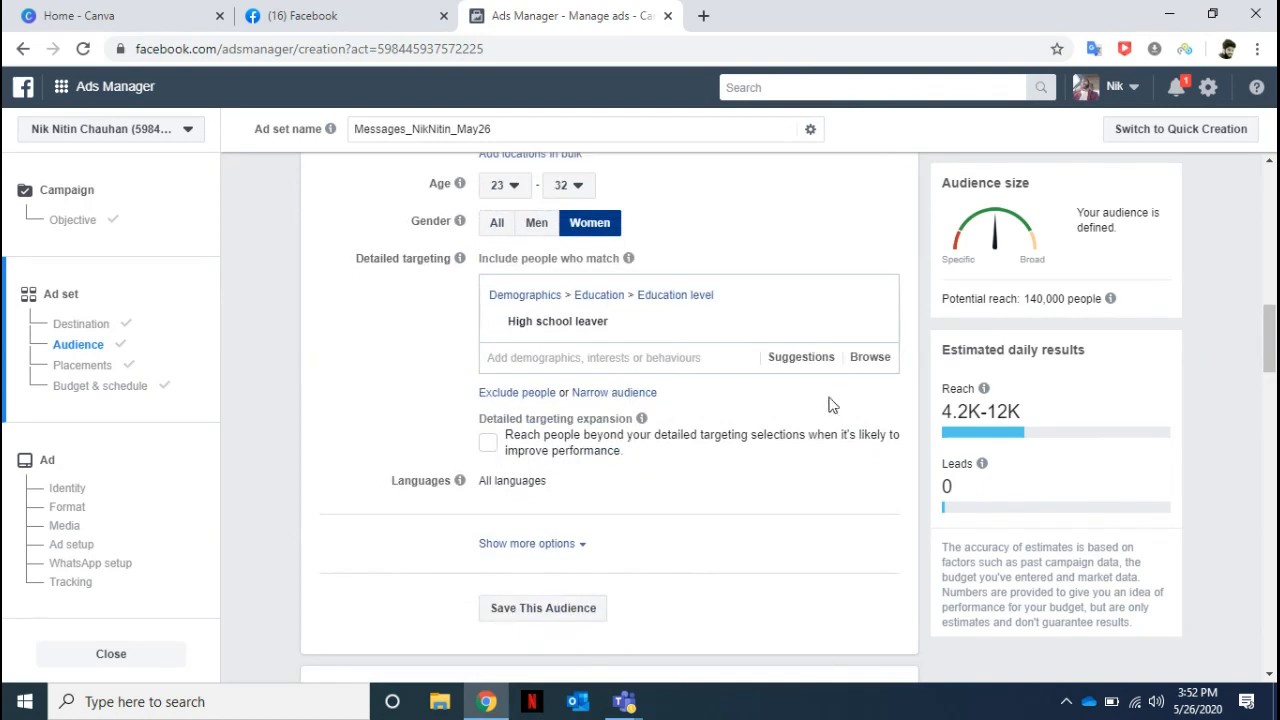
mouse_move(805, 320)
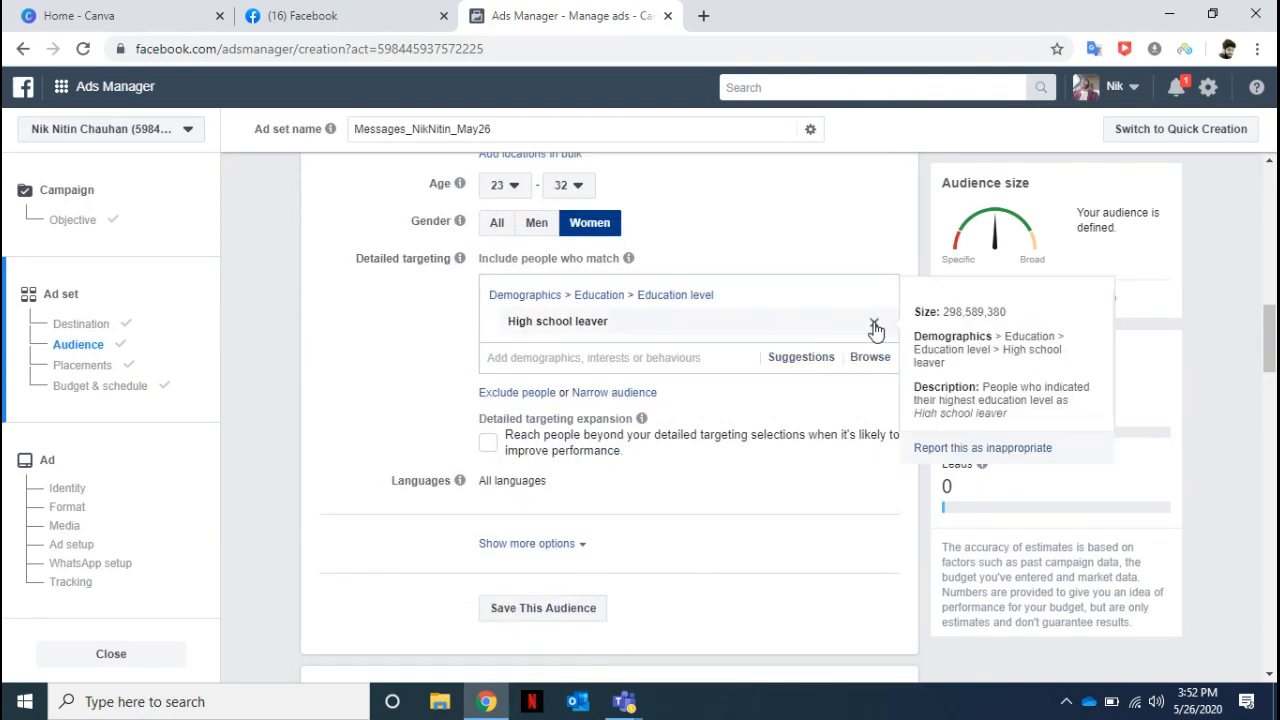
left_click(873, 323)
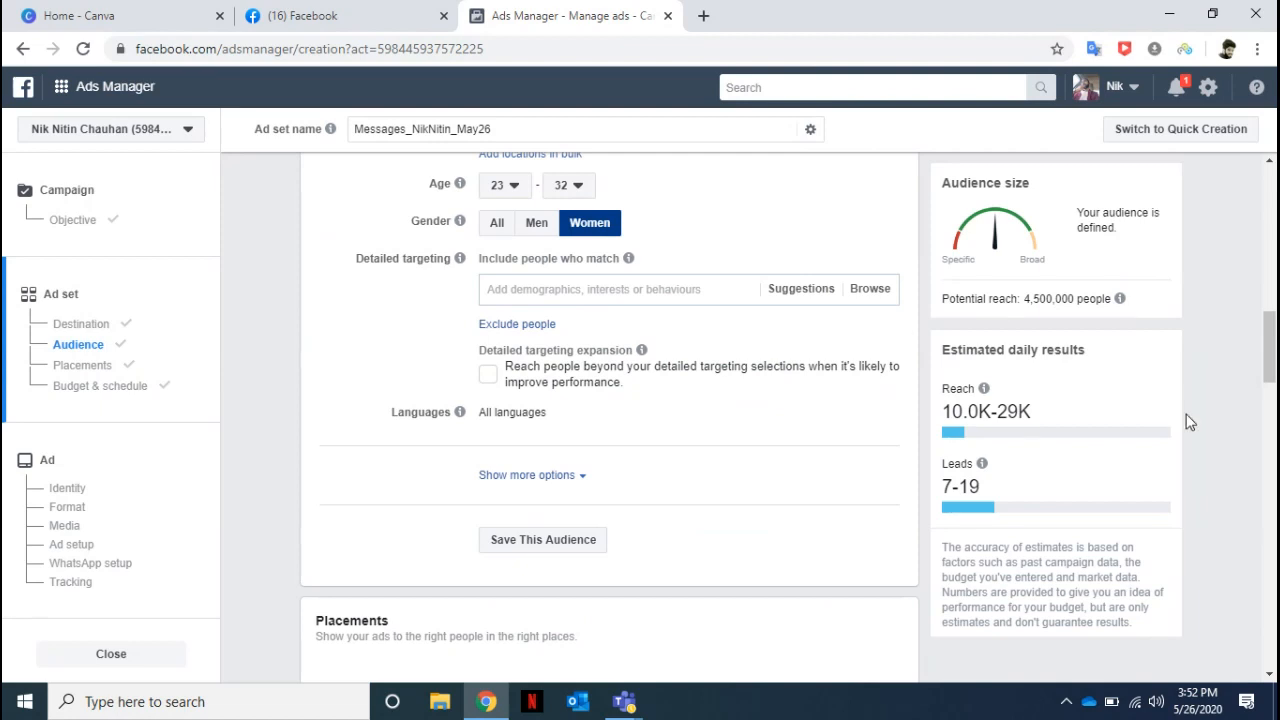
left_click_drag(1268, 365, 1274, 311)
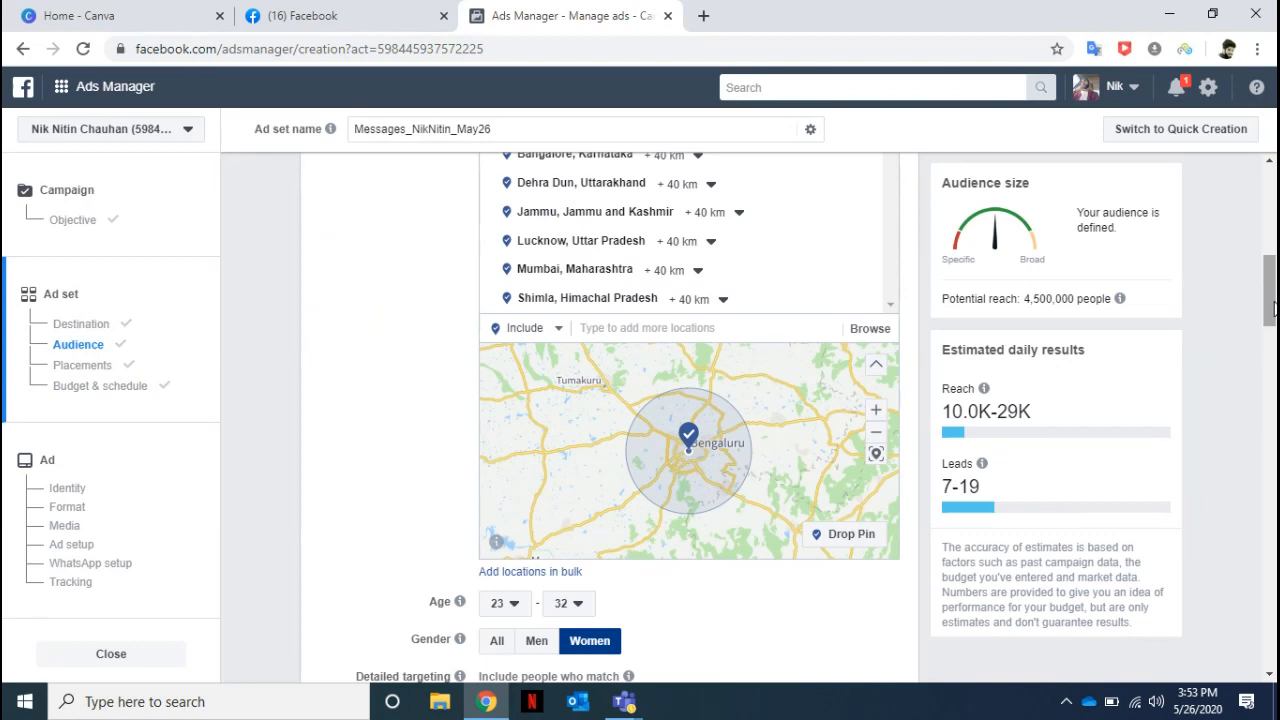
Add the High school leaver education level to the audience's detailed targeting and dismiss the notice about zero leads.
left_click_drag(1272, 307, 1272, 348)
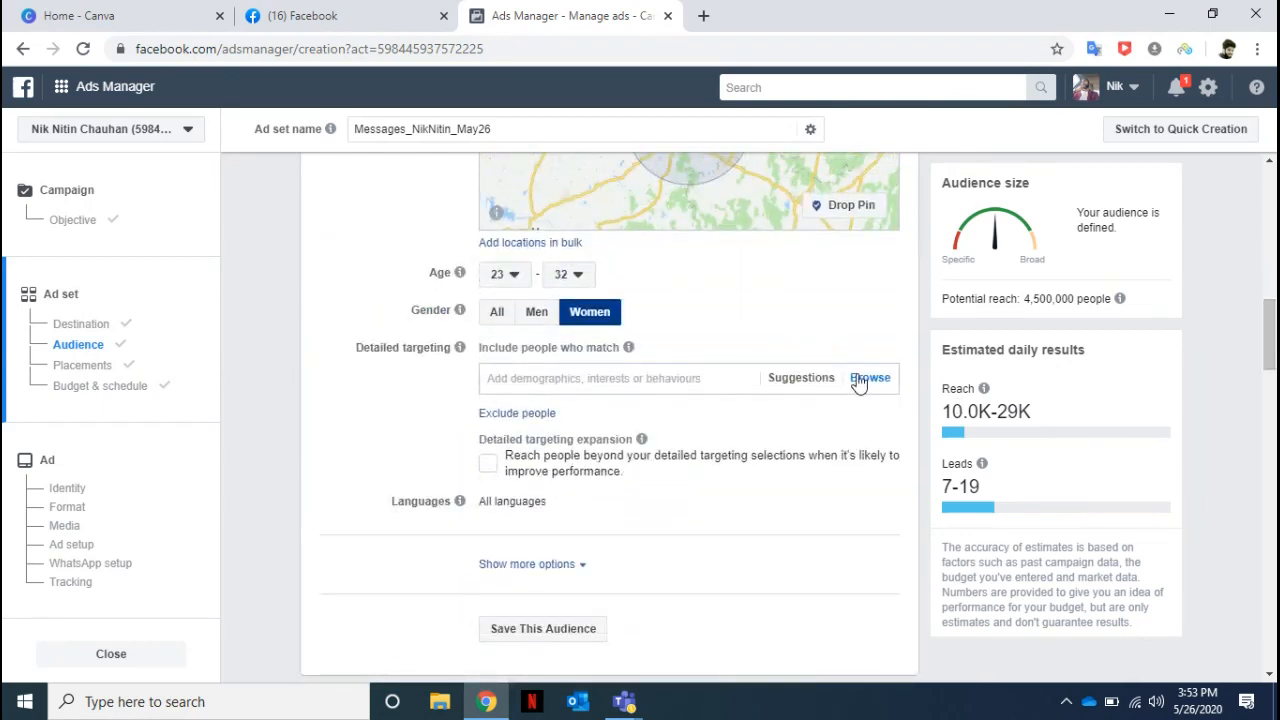
left_click(868, 380)
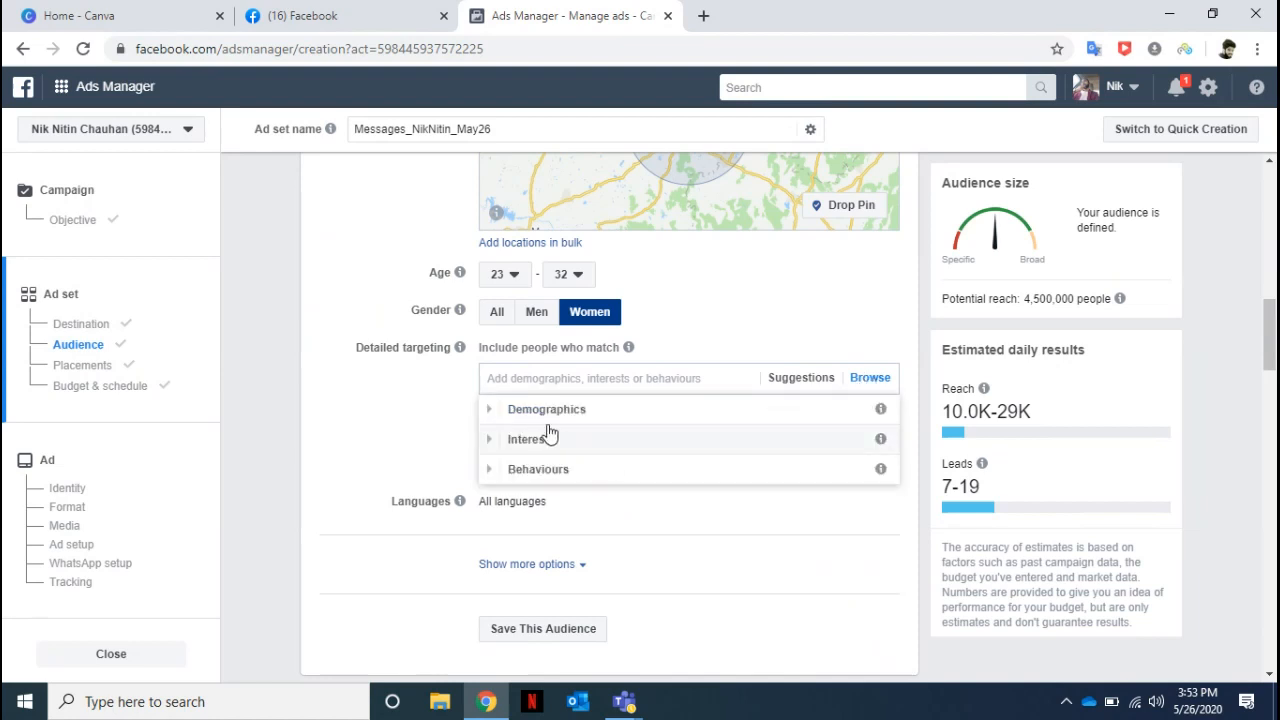
left_click(547, 420)
left_click(549, 445)
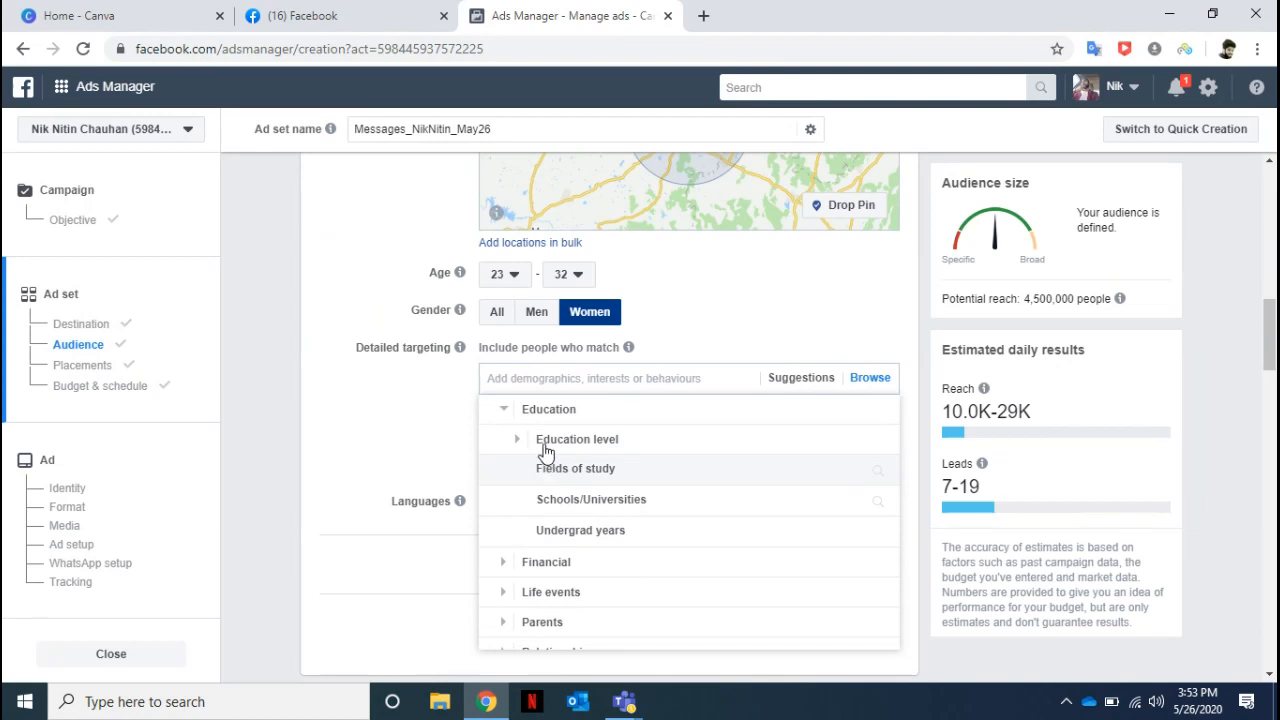
left_click(545, 446)
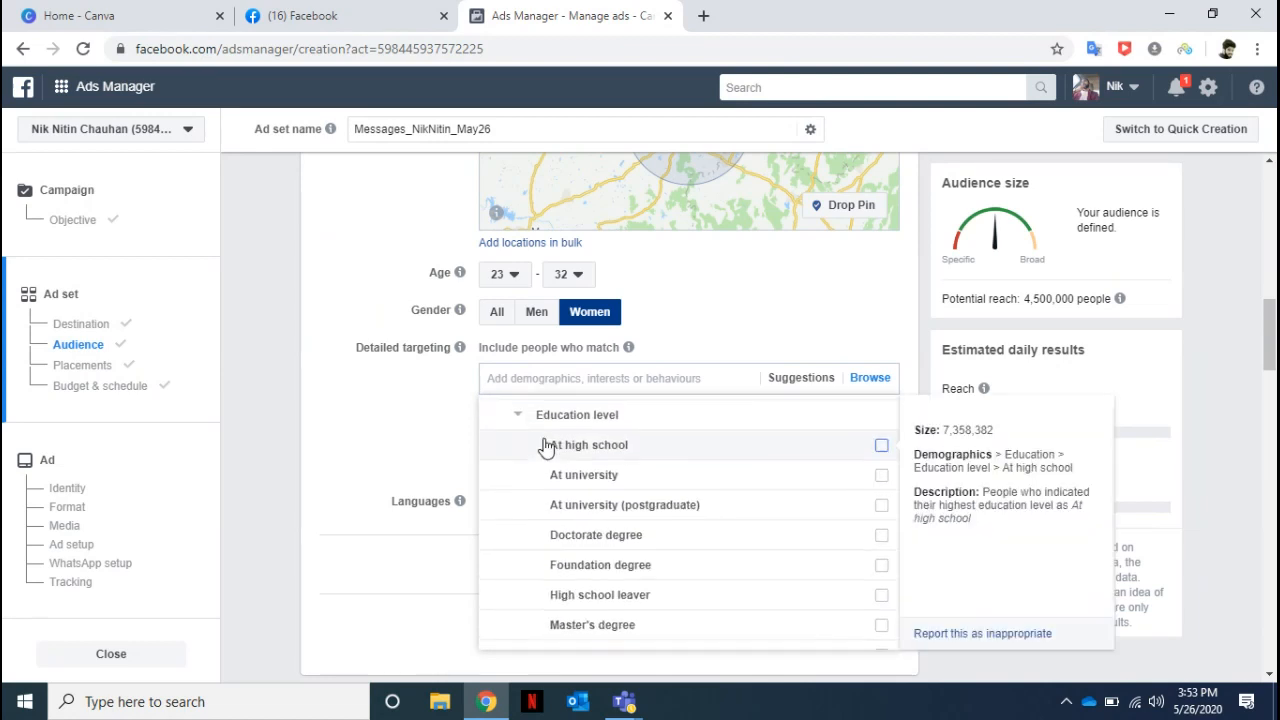
left_click(879, 592)
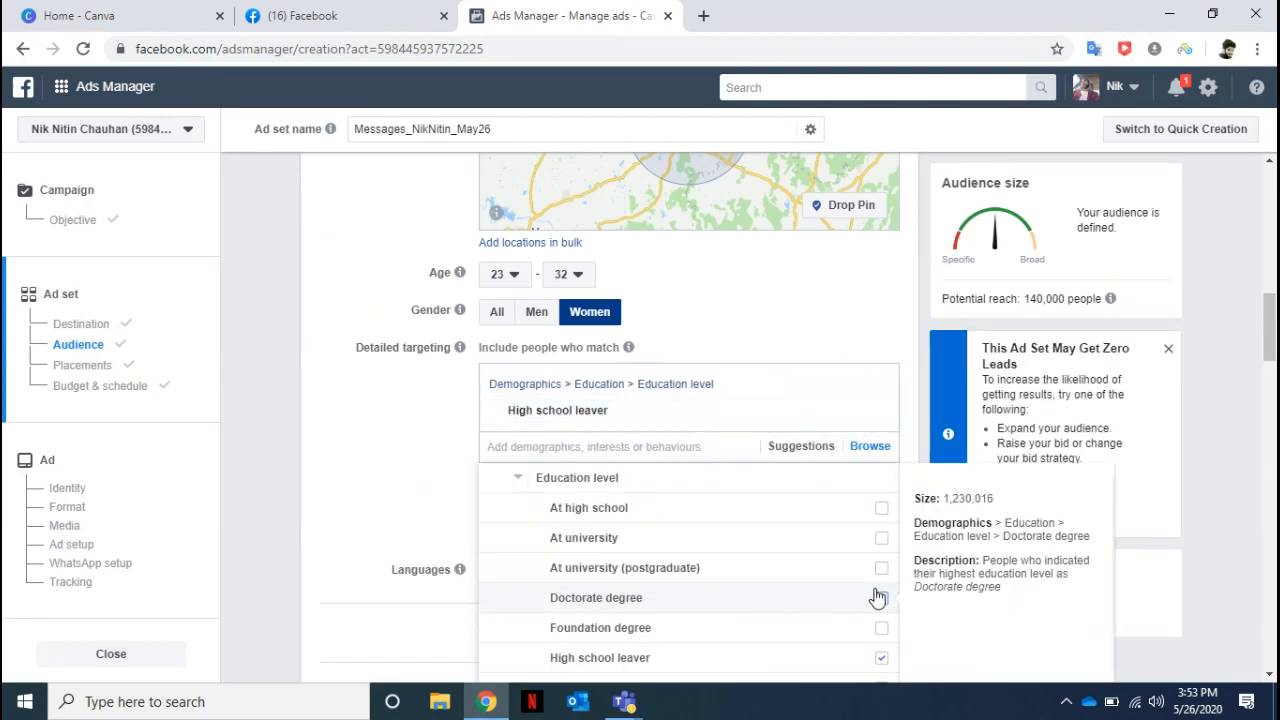
left_click(1168, 350)
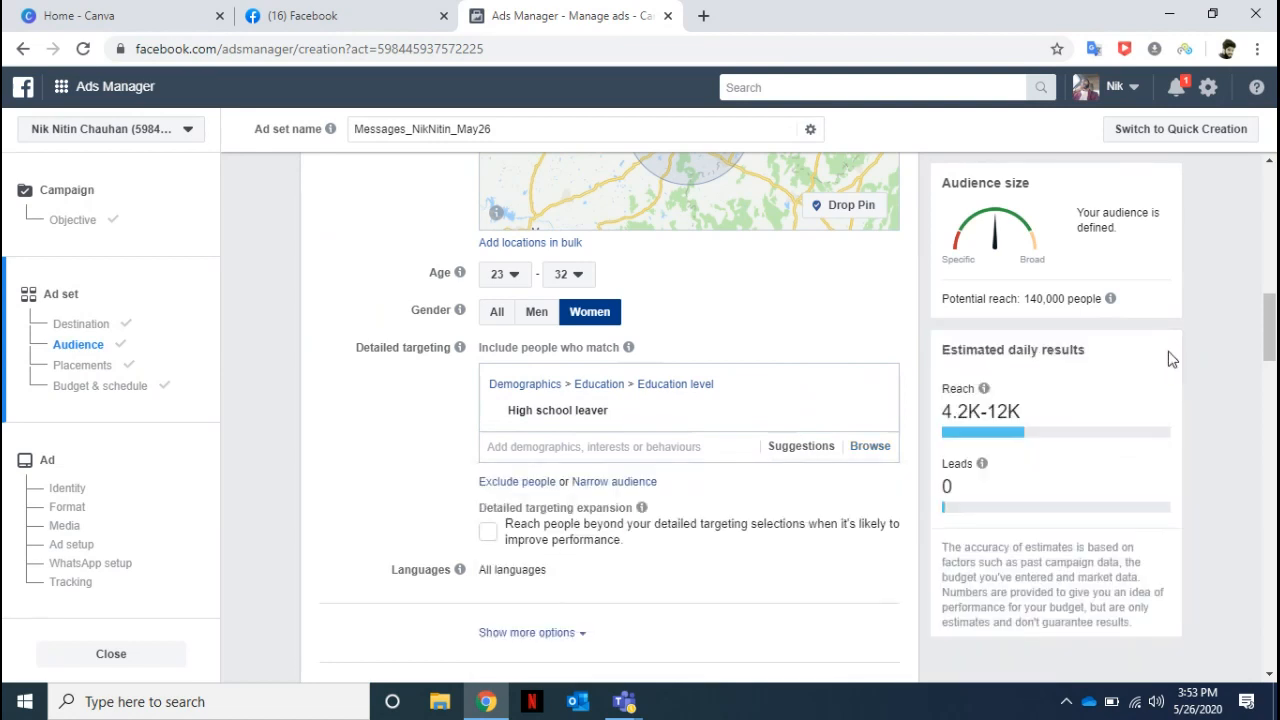
Remove the High school leaver education level from the audience's detailed targeting again.
mouse_move(880, 406)
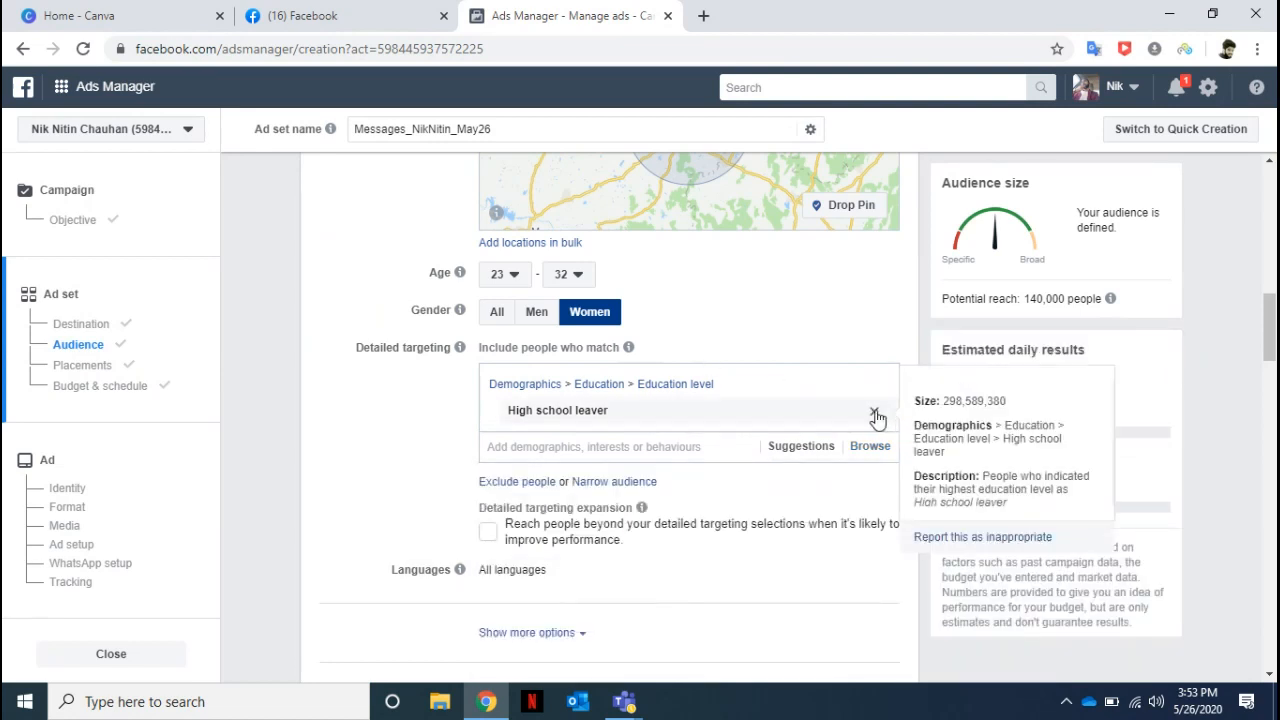
left_click(875, 414)
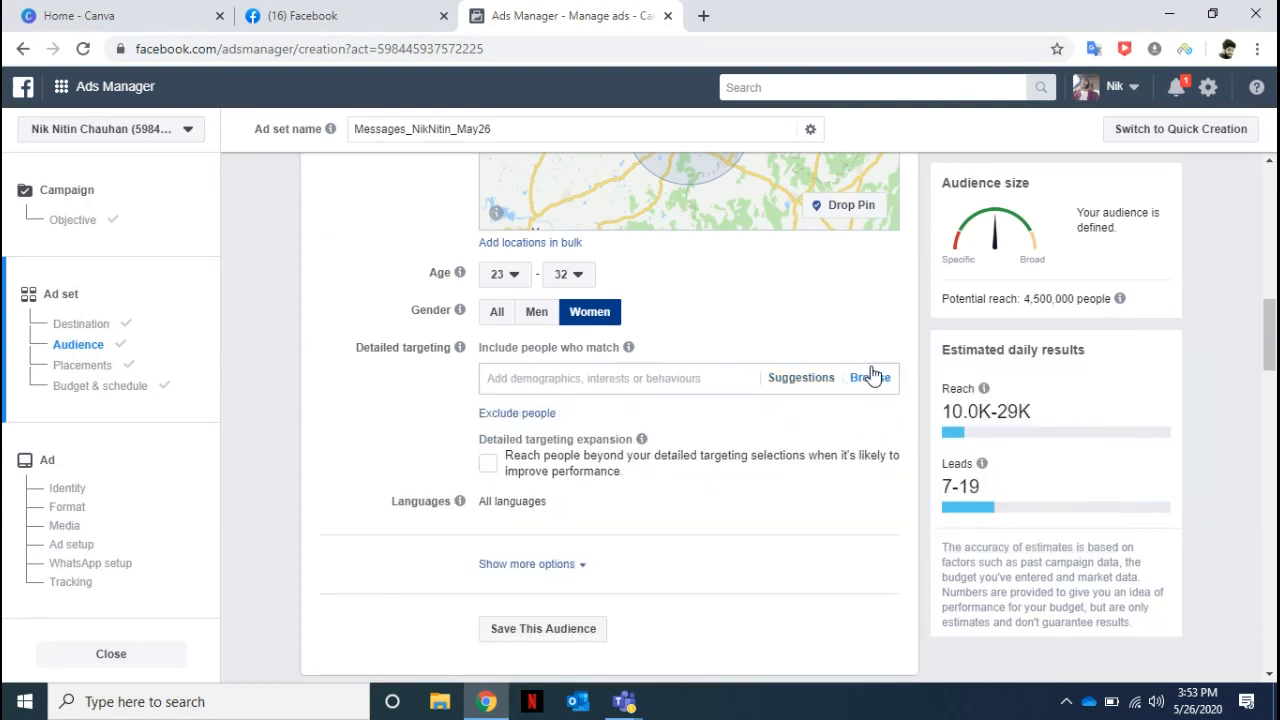
Browse the detailed targeting Interests and examine the options under Business and industry.
left_click(870, 377)
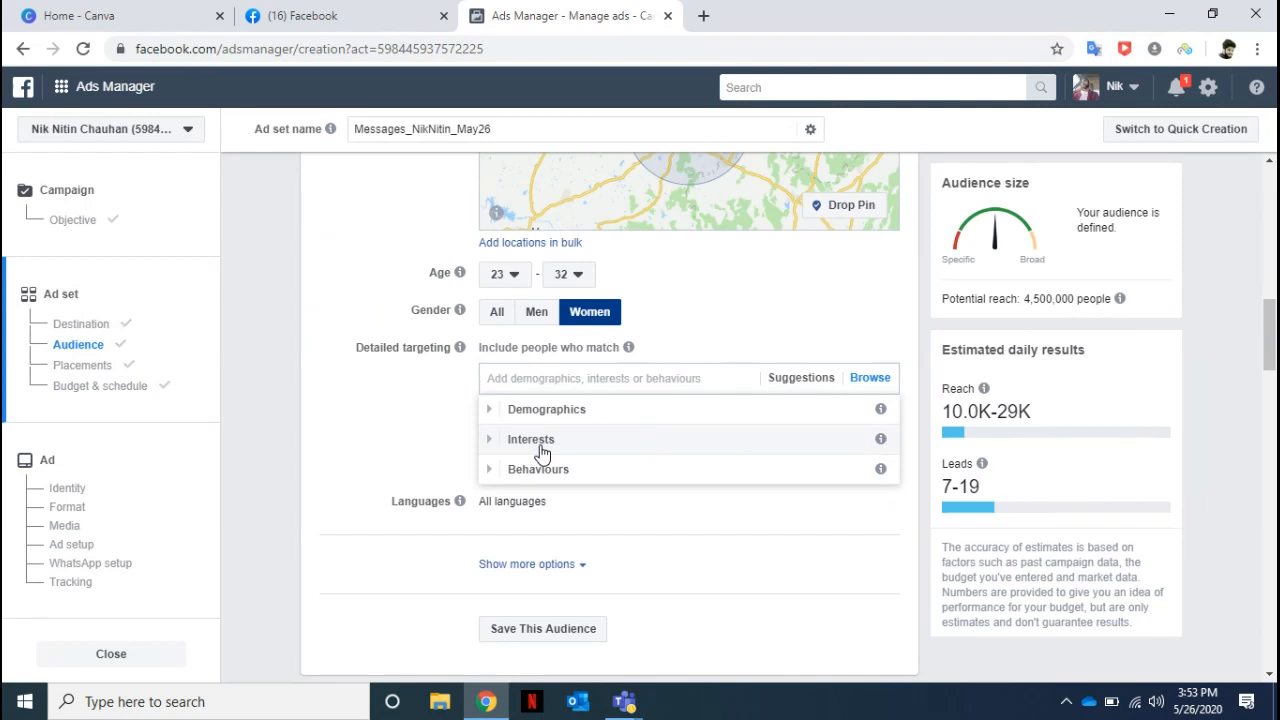
left_click(541, 452)
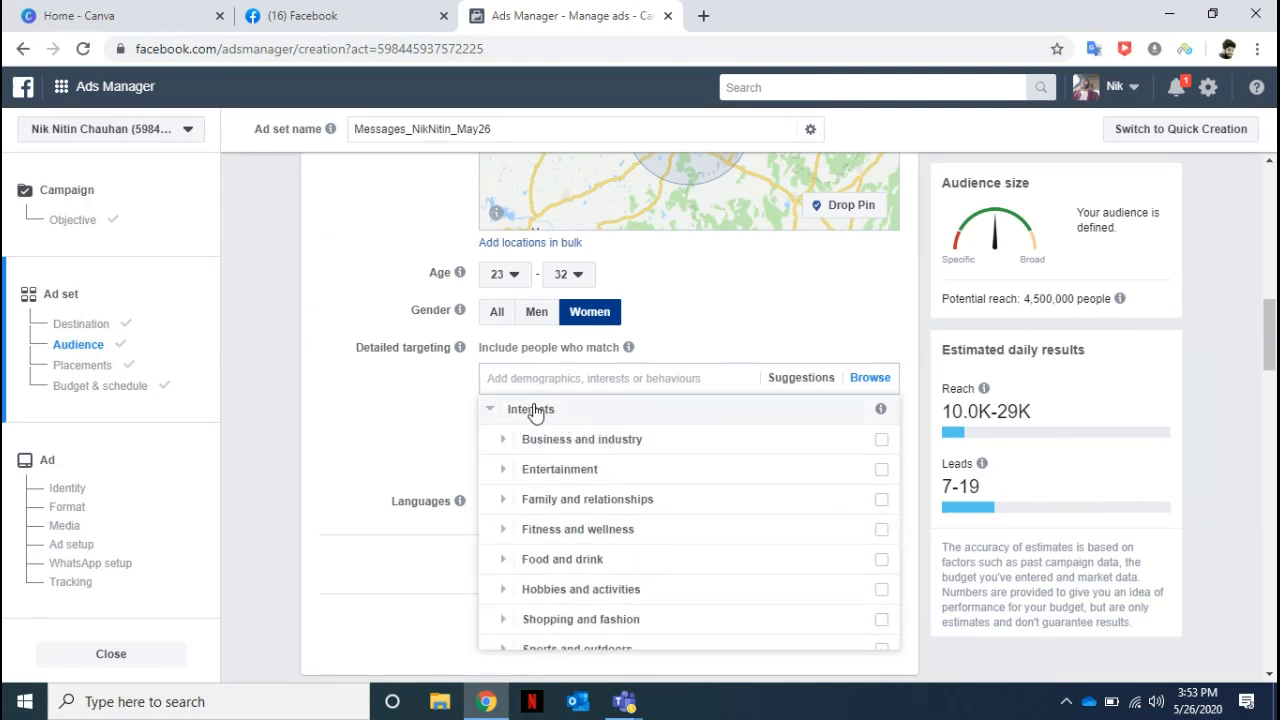
left_click(563, 437)
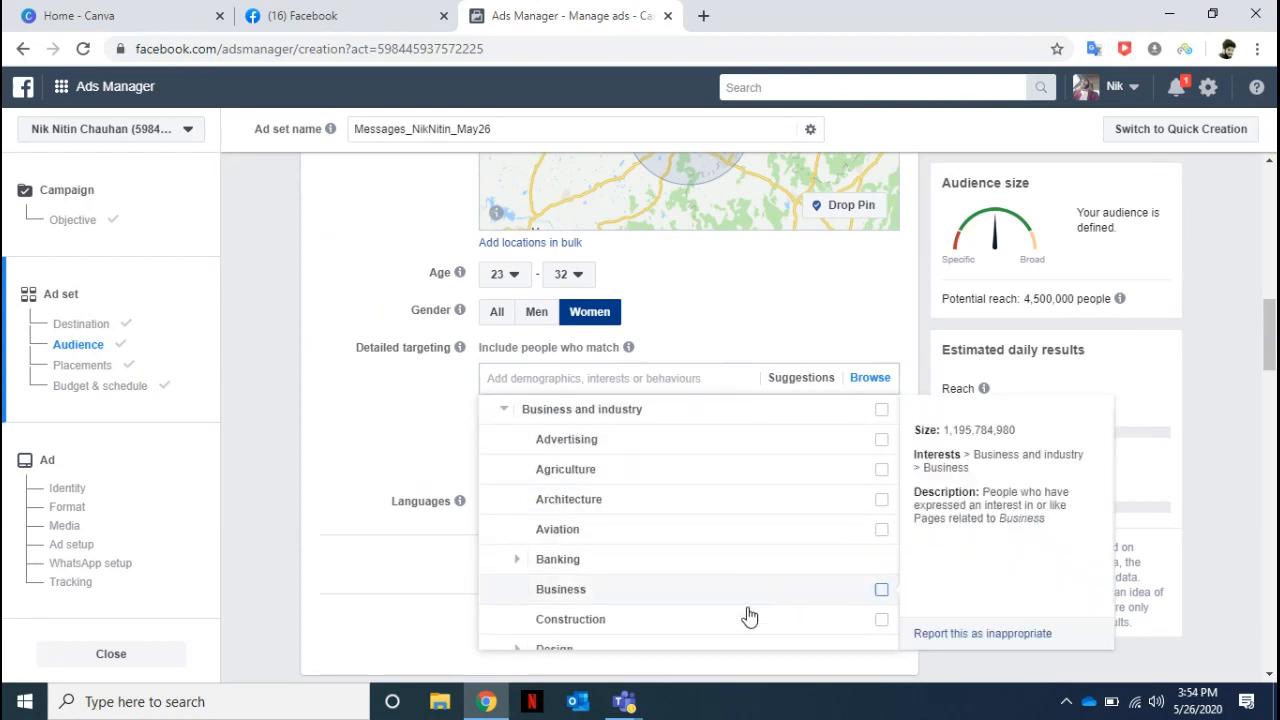
Search detailed targeting for "cosmetics" and add the Cosmetics interest to the audience.
left_click(557, 377)
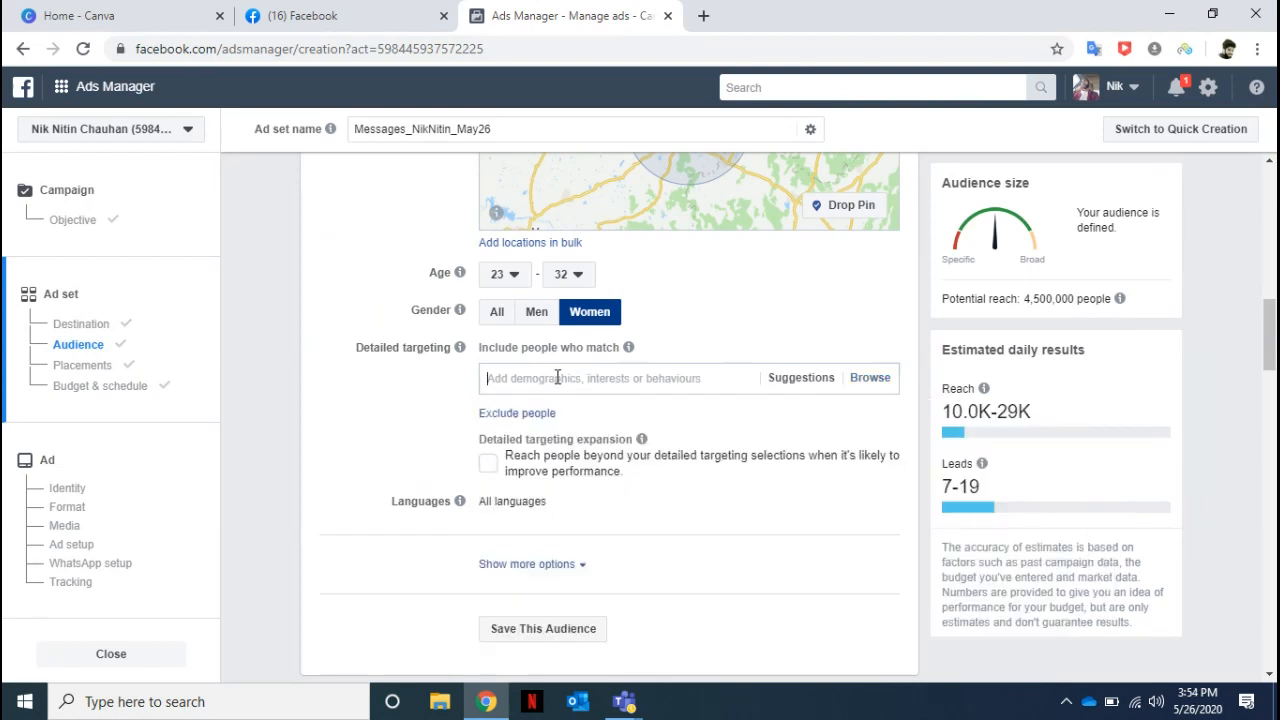
type("cosmetics")
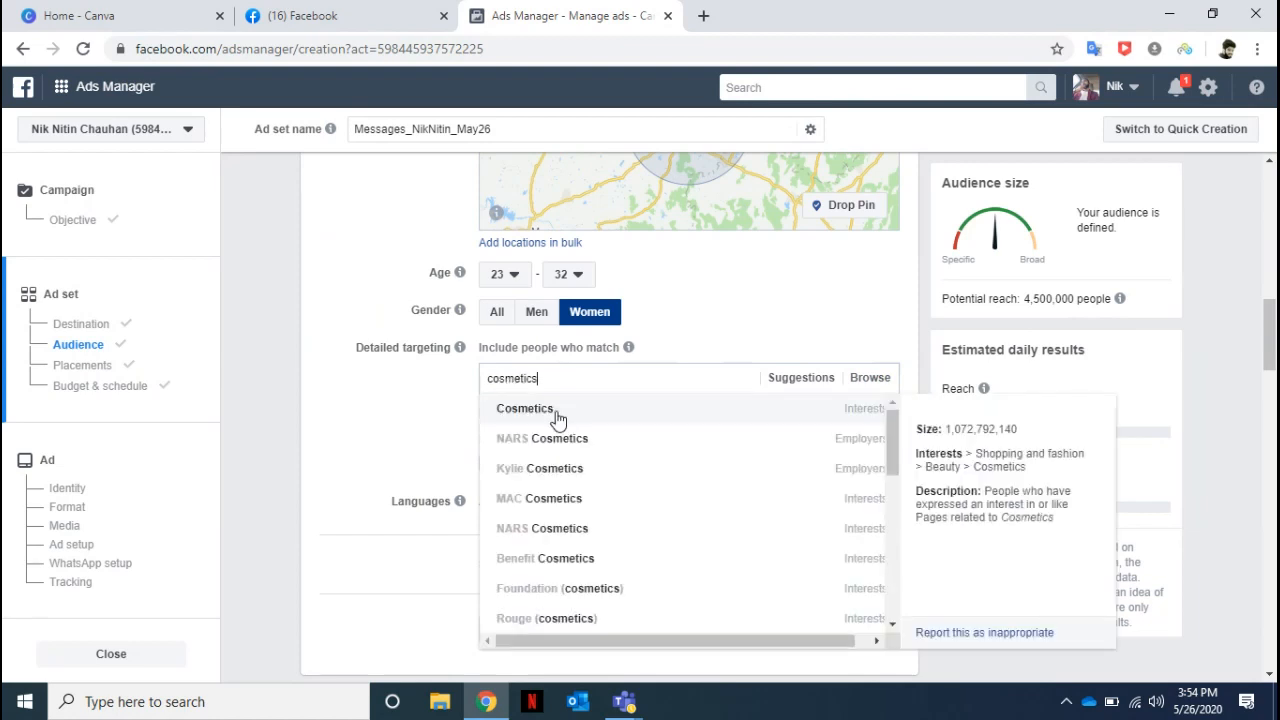
left_click(557, 412)
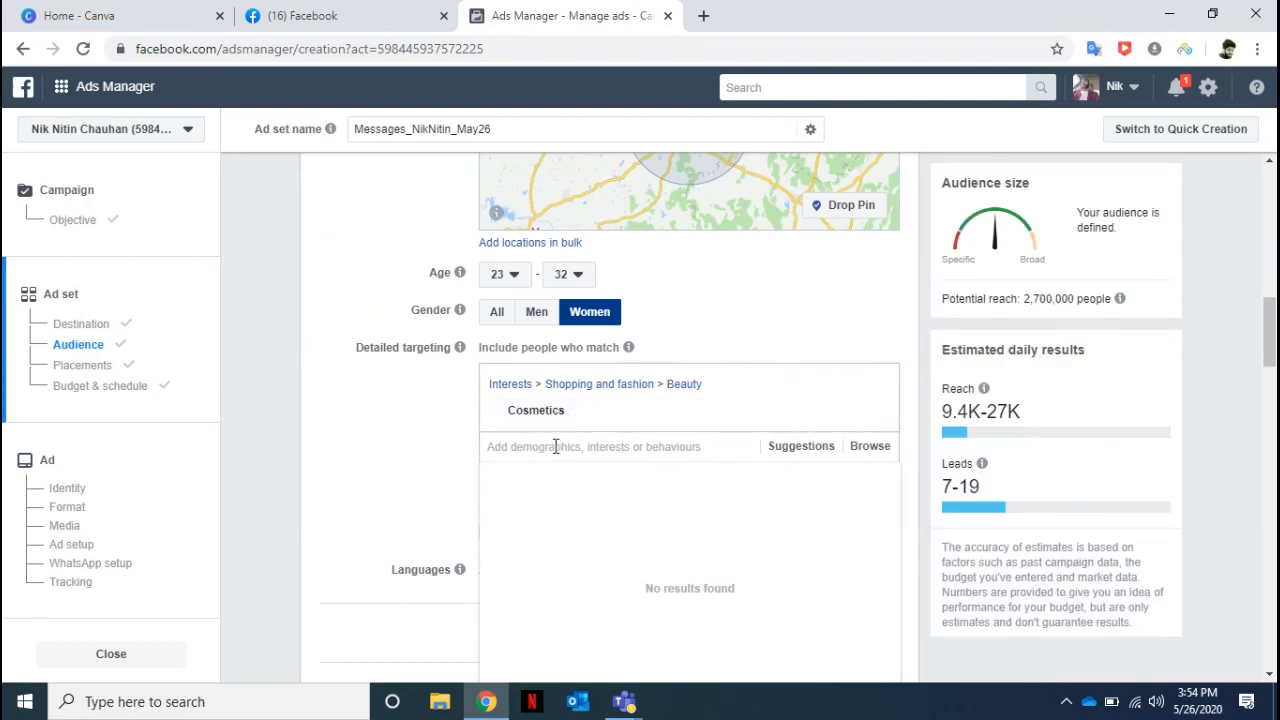
Add the Fashion & Make Up and Work From Home interests to the audience's detailed targeting.
type("make up")
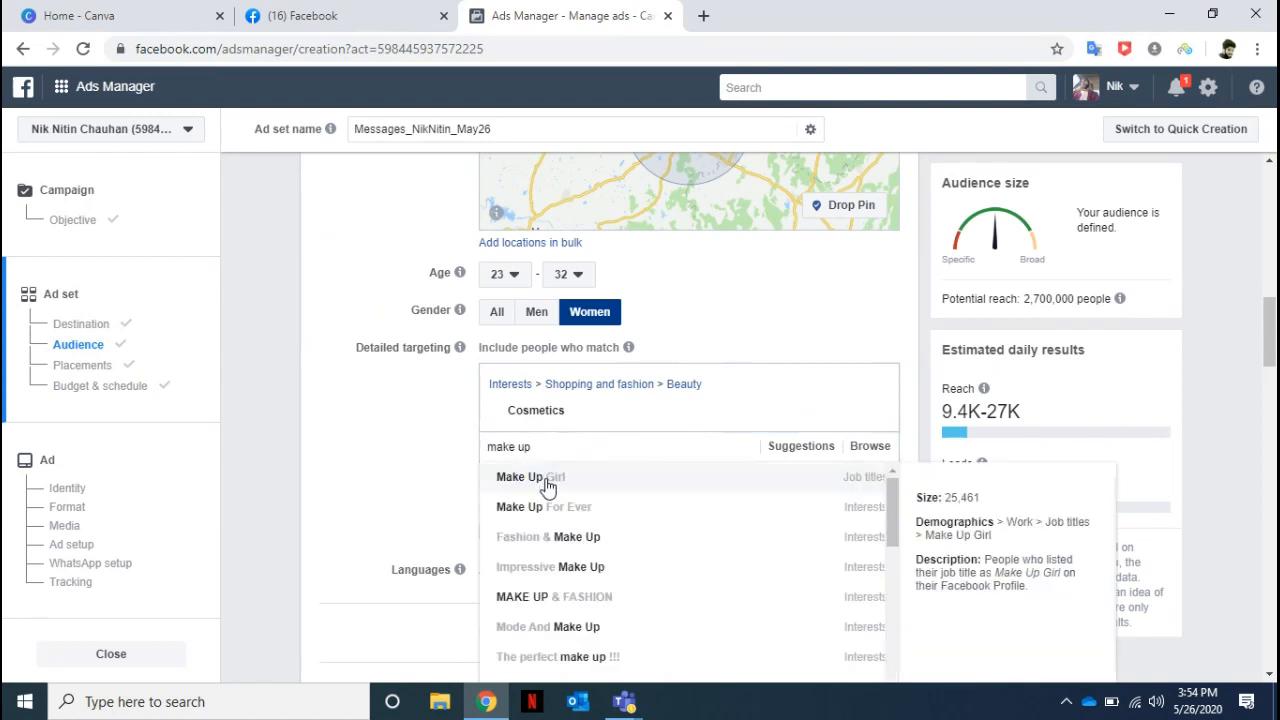
left_click(561, 538)
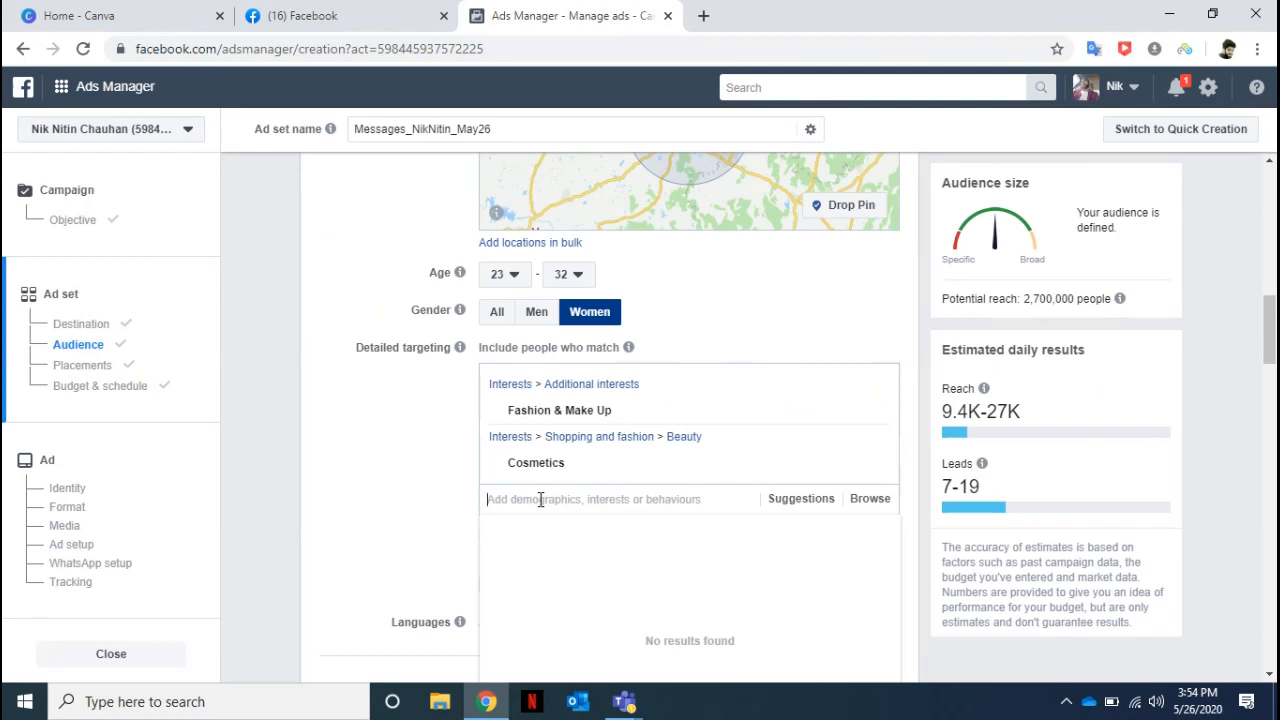
type("work from hom")
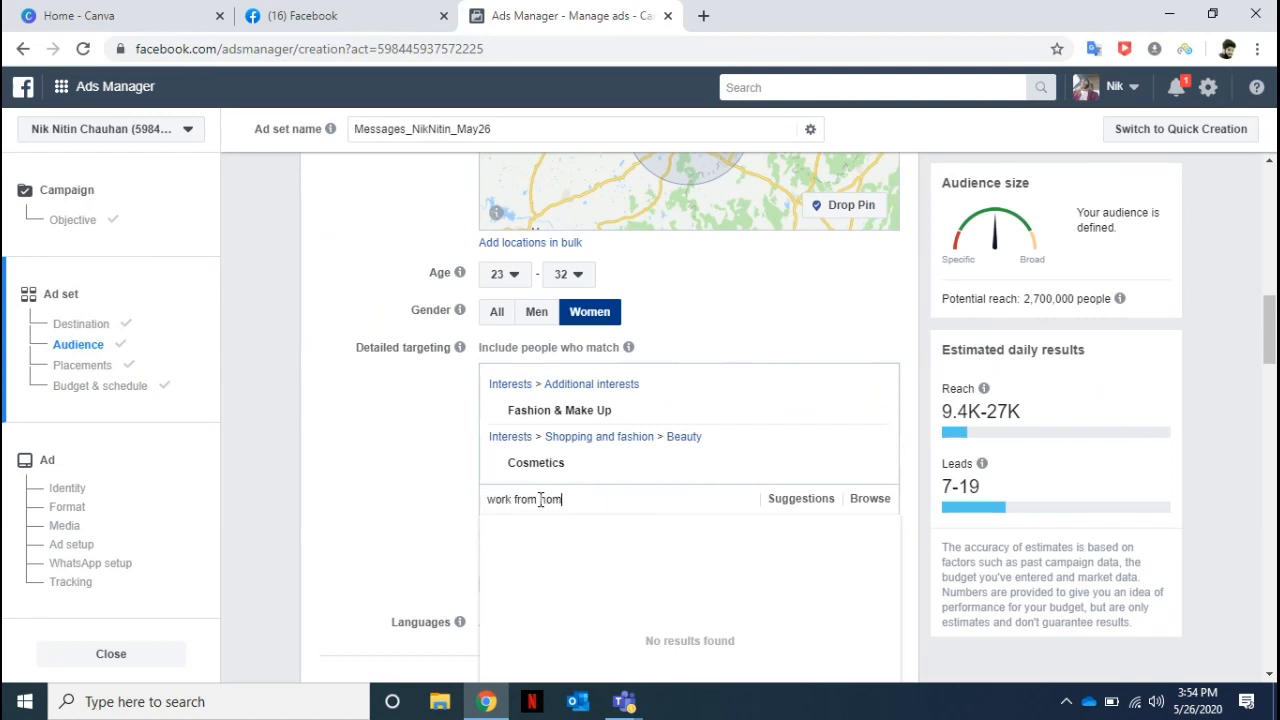
type("e")
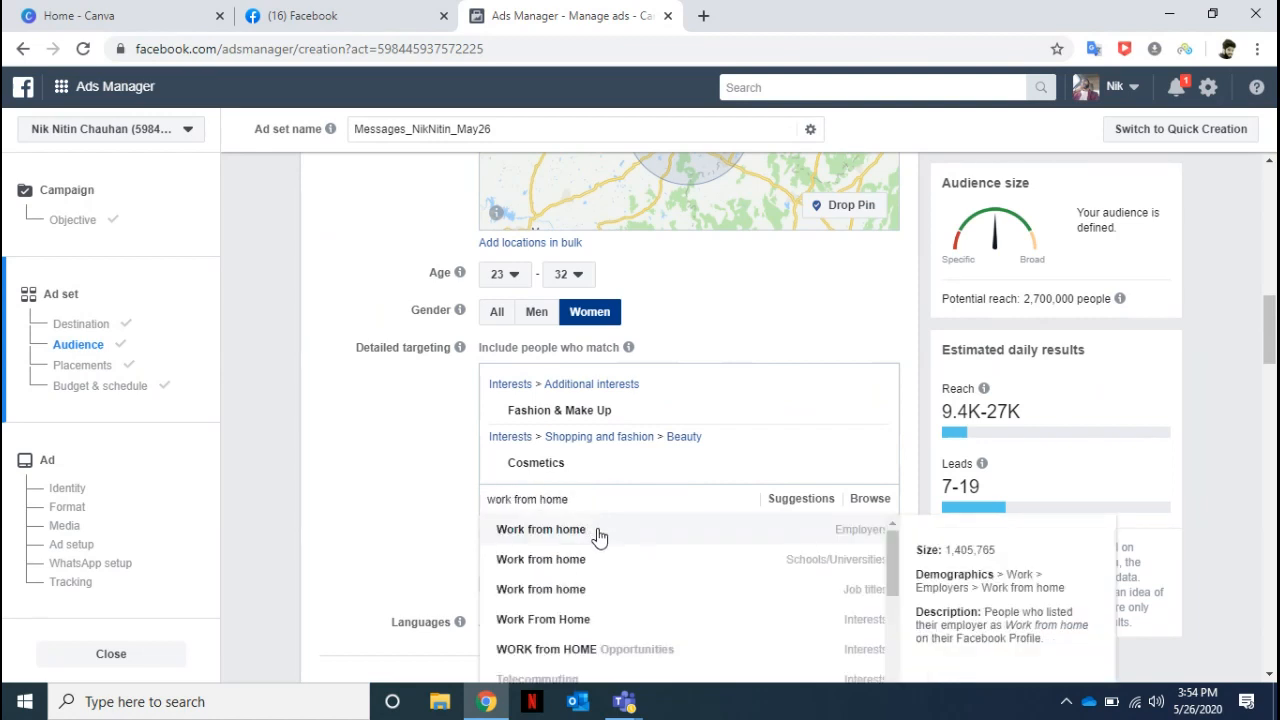
left_click(590, 623)
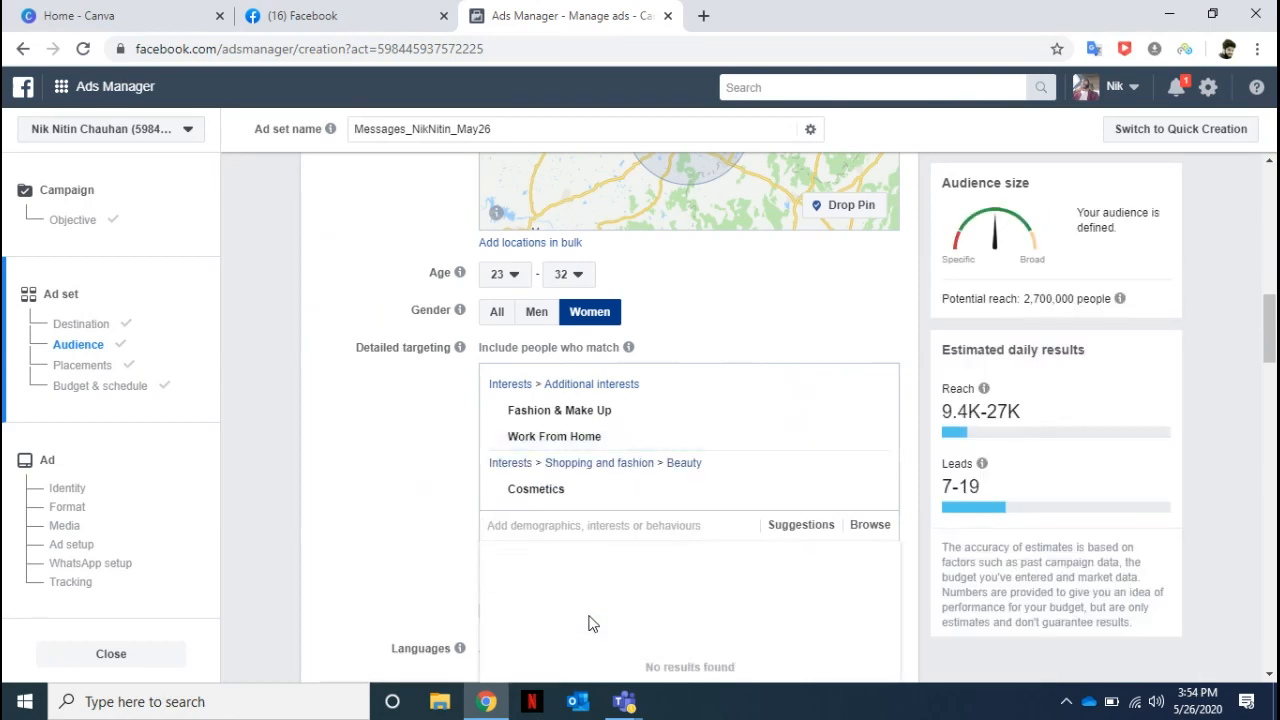
Remove Mumbai, Maharashtra, and Bangalore, Karnataka, from the audience's included locations.
left_click_drag(1272, 322, 1272, 271)
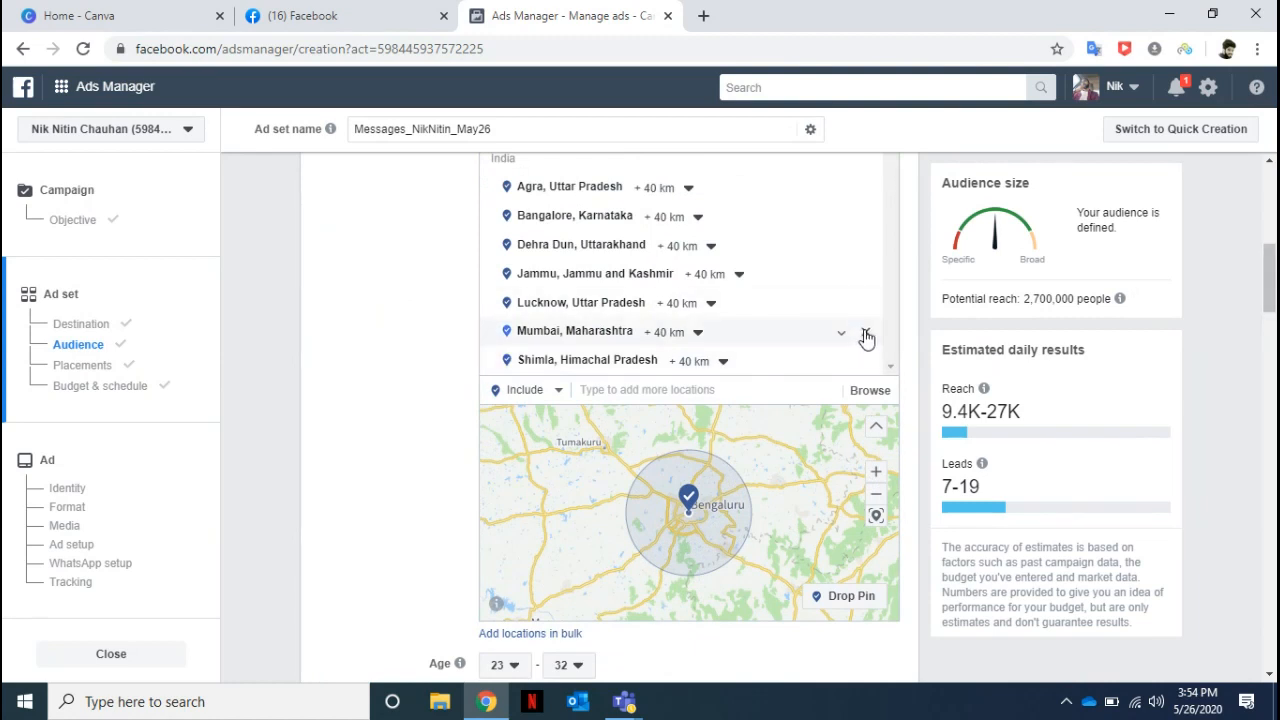
left_click(866, 334)
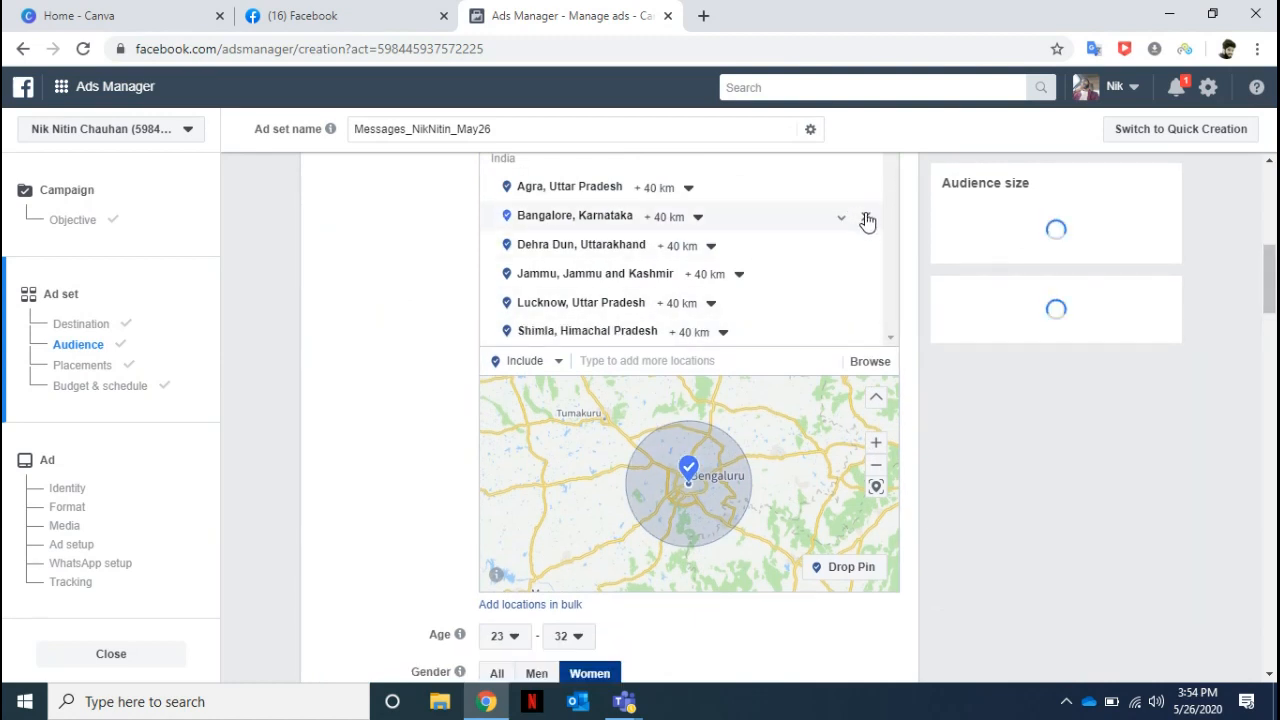
left_click(867, 220)
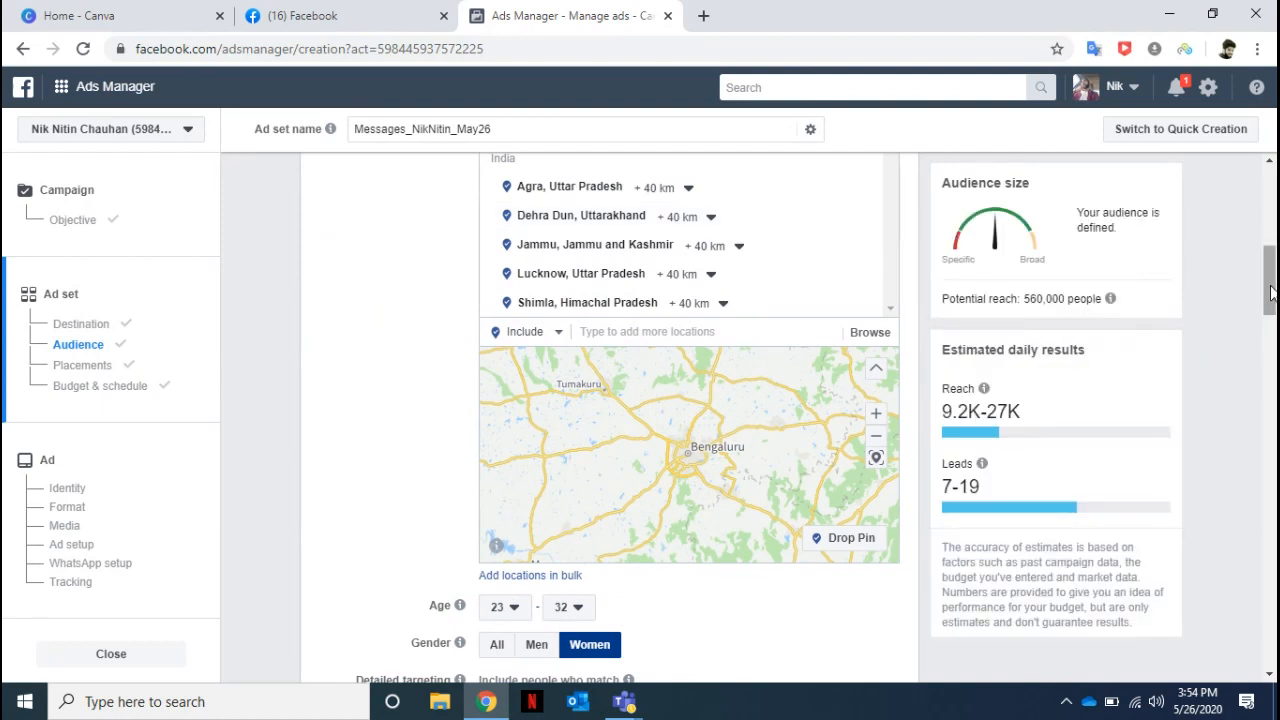
Review the audience's included locations, age range, gender and detailed targeting interests.
scroll(1270, 280, "up", 1)
left_click_drag(1270, 280, 1270, 285)
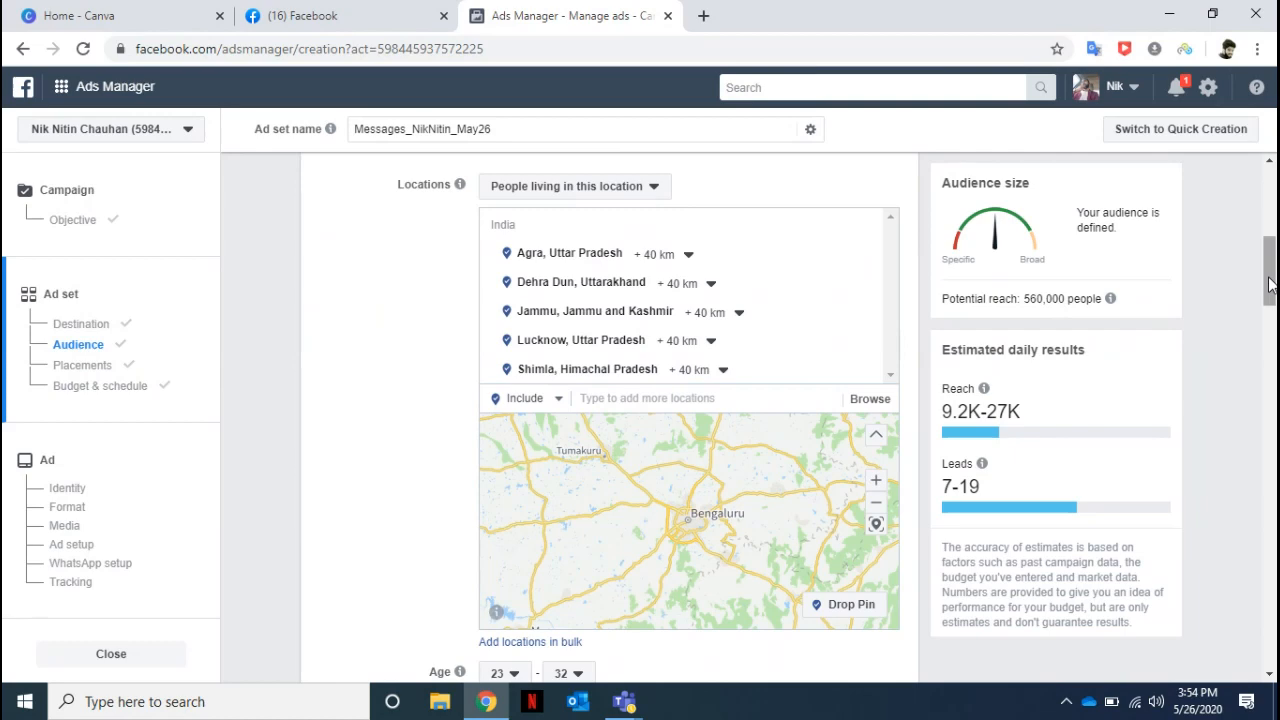
left_click_drag(1268, 284, 1268, 318)
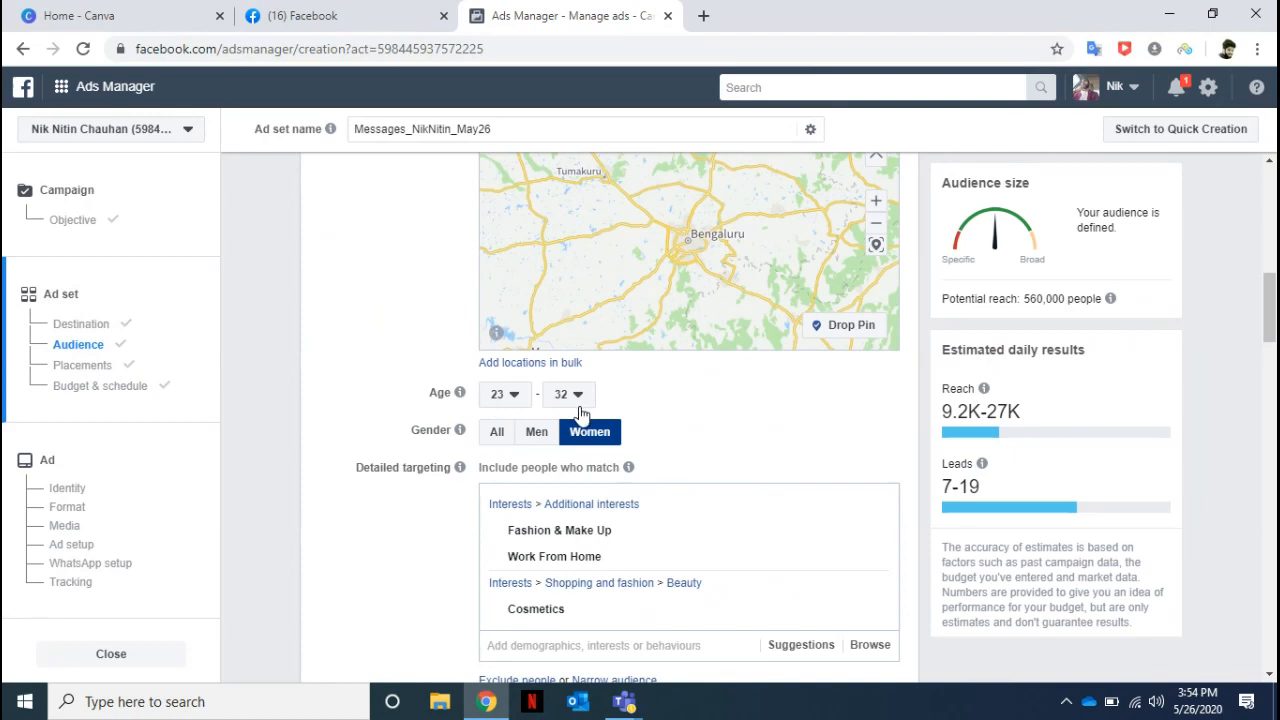
left_click_drag(1268, 305, 1268, 340)
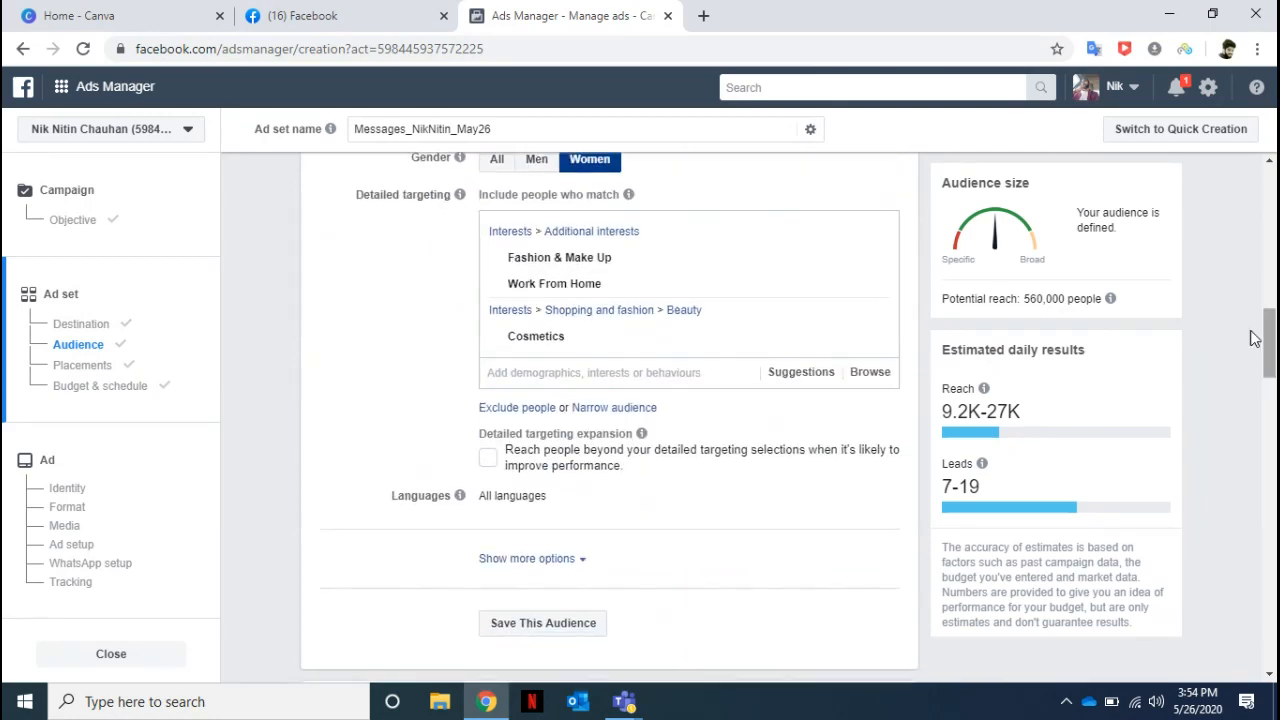
mouse_move(614, 257)
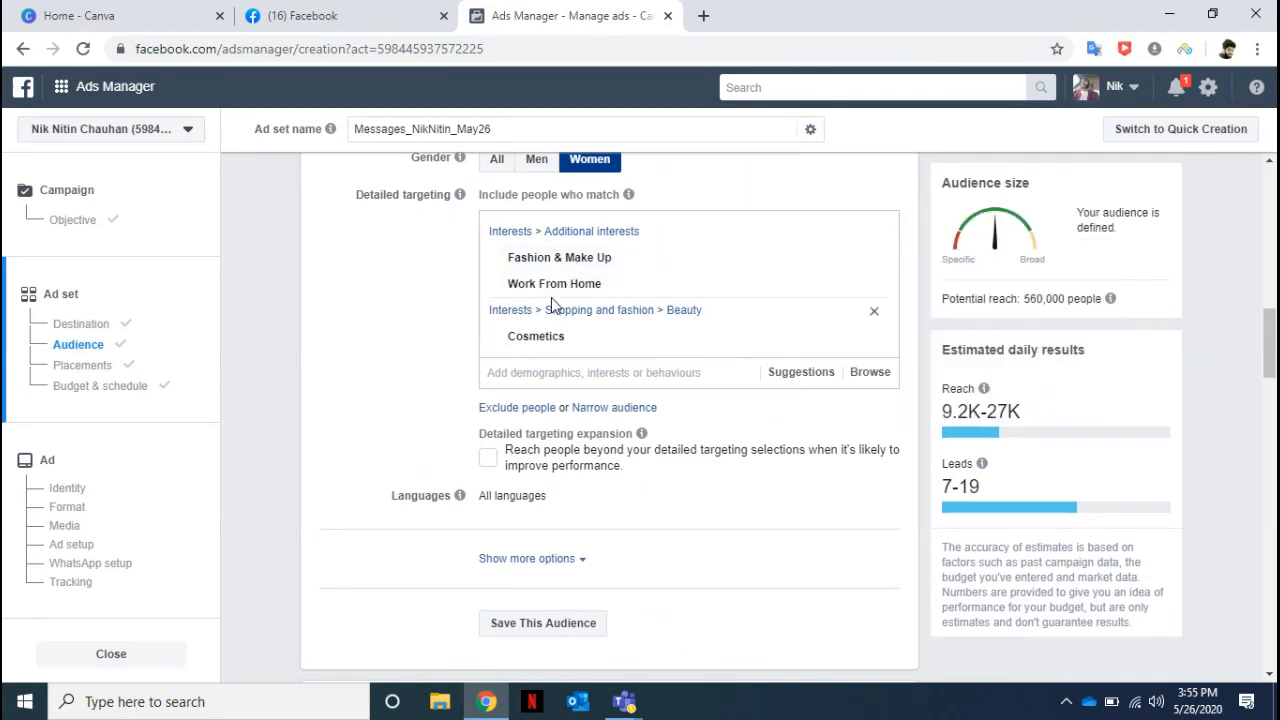
mouse_move(551, 290)
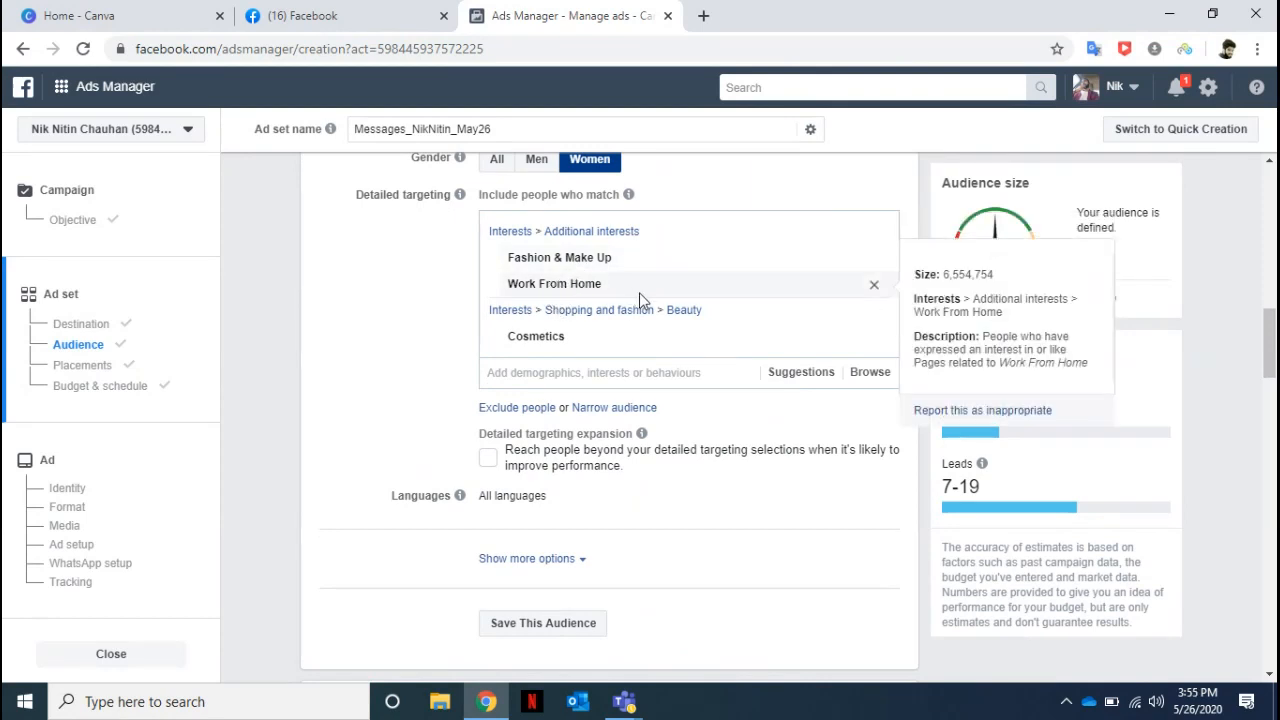
mouse_move(578, 343)
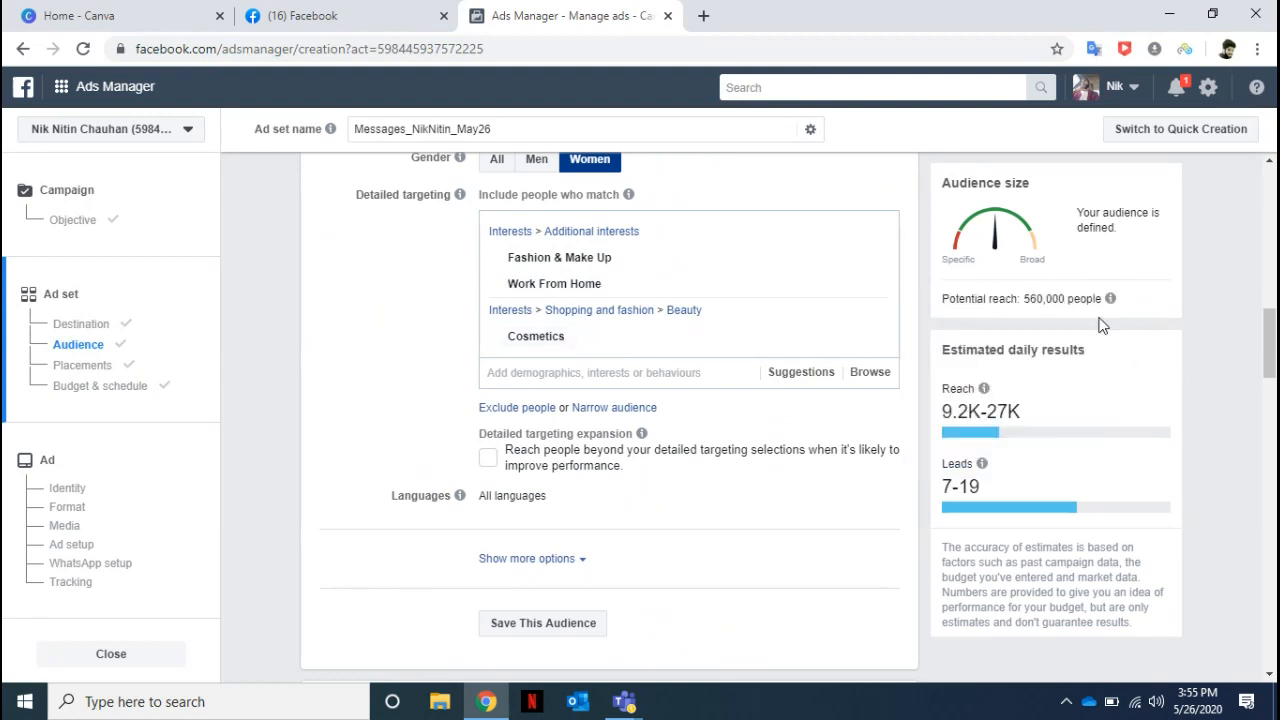
Examine the audience's potential reach and its estimated daily reach and leads.
left_click_drag(1023, 298, 1089, 348)
left_click(1220, 348)
left_click_drag(942, 388, 1020, 417)
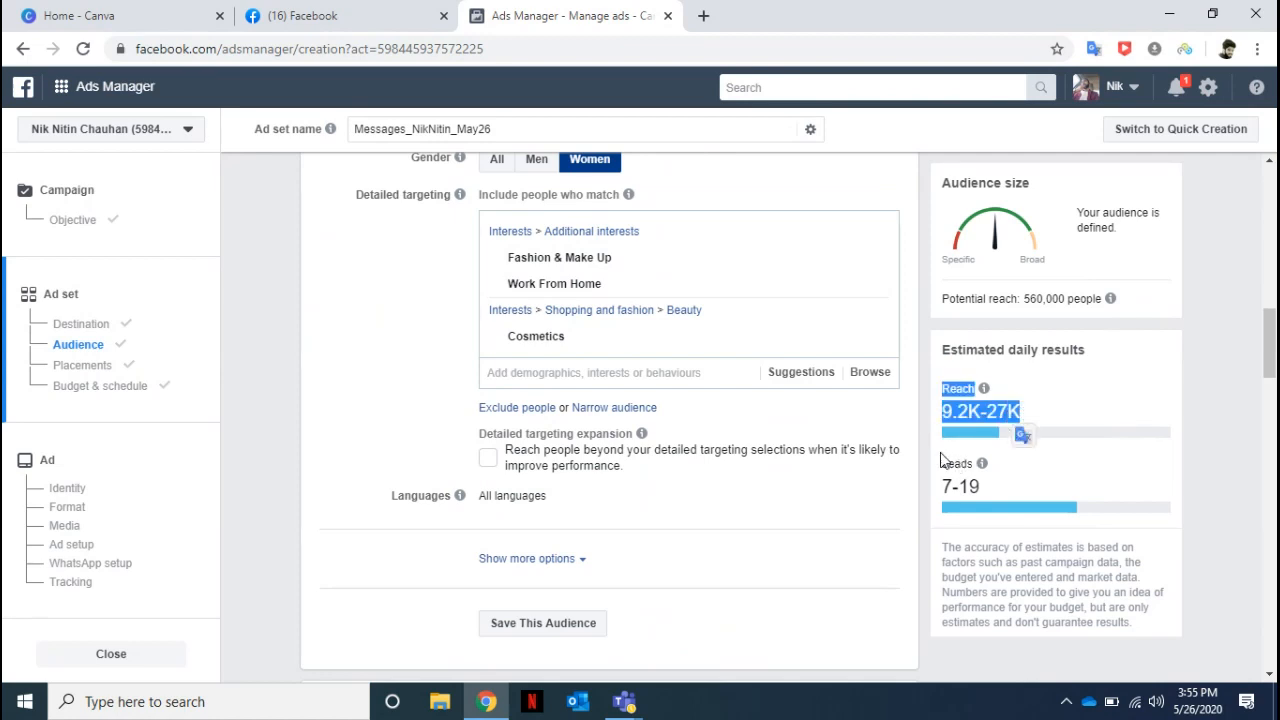
left_click_drag(944, 461, 985, 487)
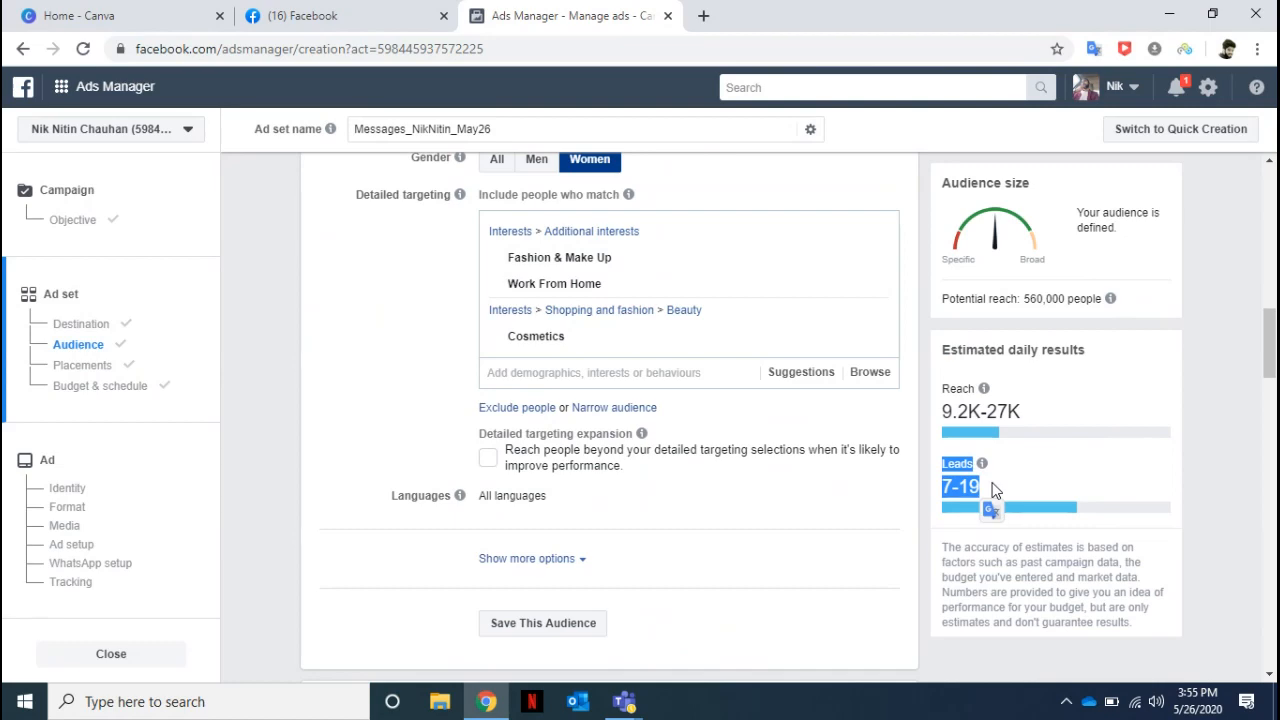
Change the ad set's daily budget to a lifetime budget of ₹2,500.
left_click(90, 388)
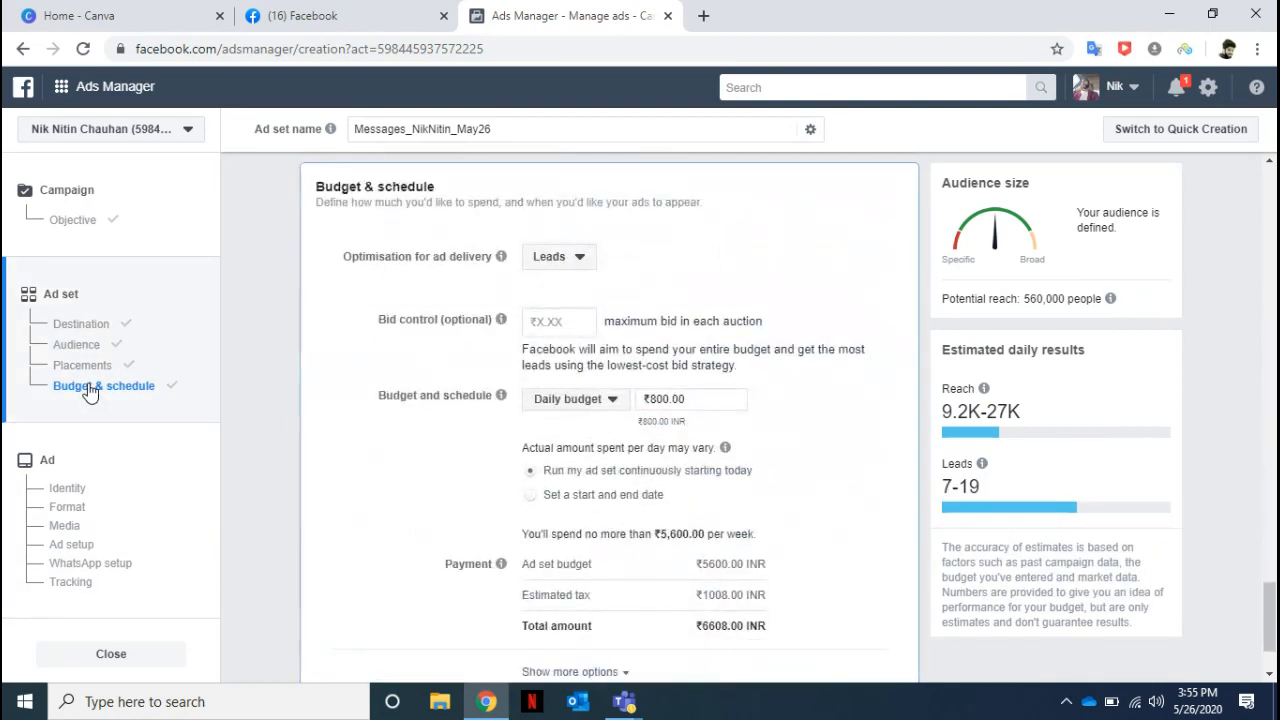
left_click(611, 410)
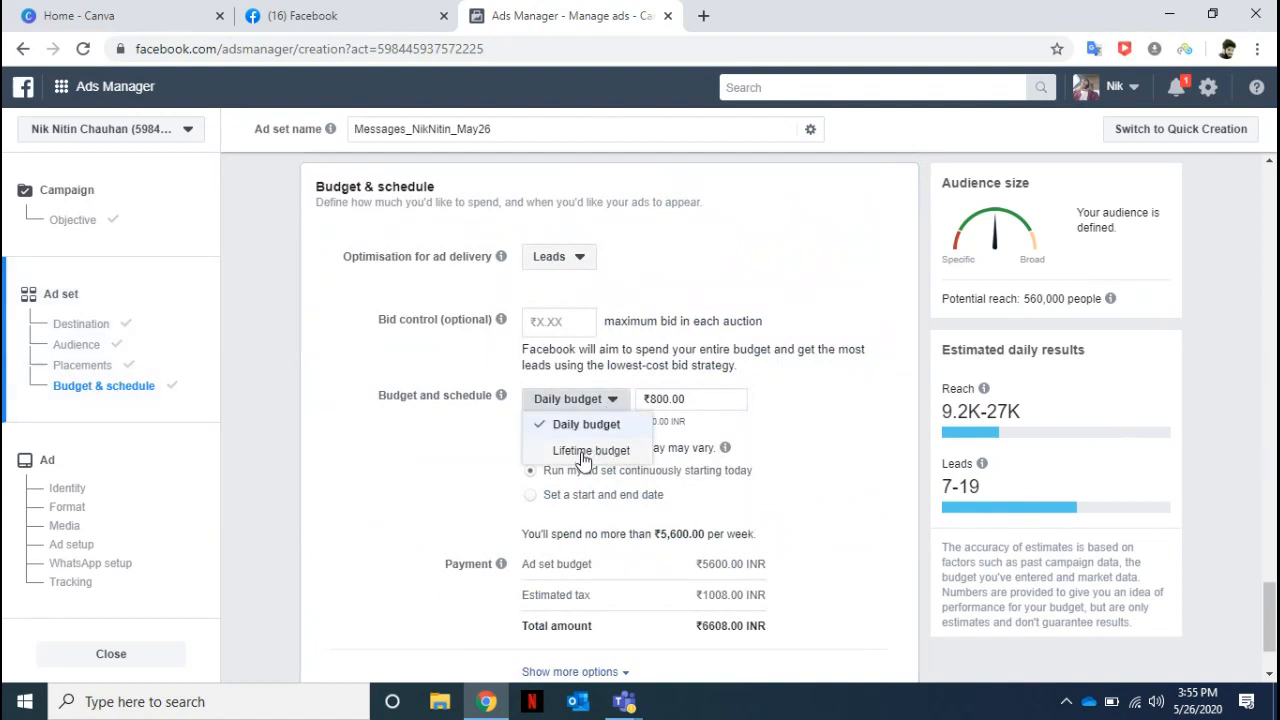
left_click(588, 451)
left_click_drag(718, 399, 656, 401)
type("2500")
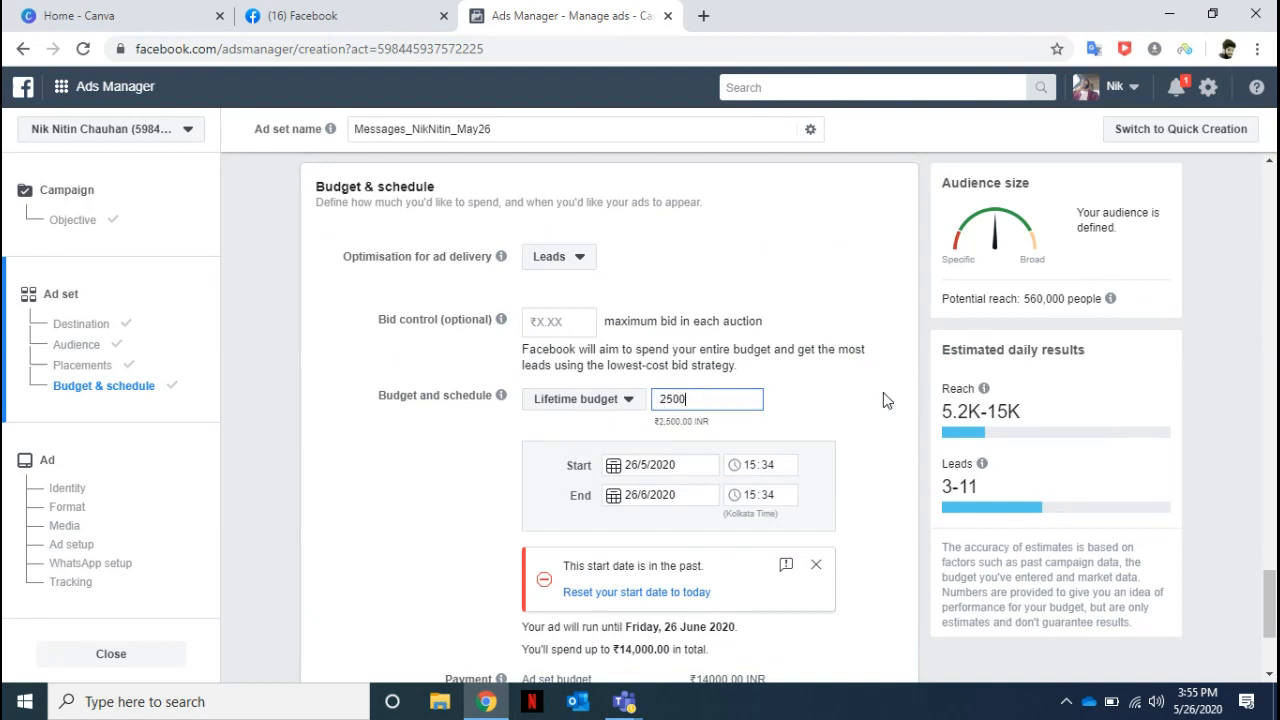
Set the ad set's end date to 31/5/2020.
left_click(645, 494)
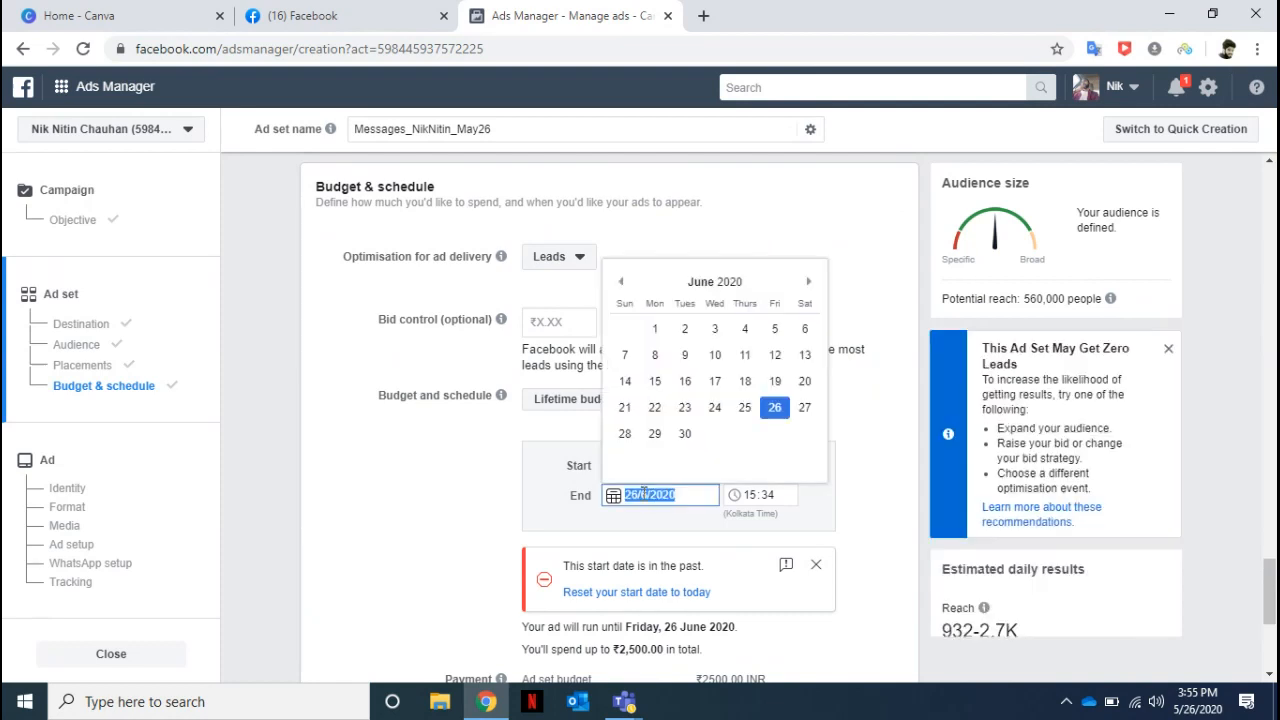
left_click(621, 283)
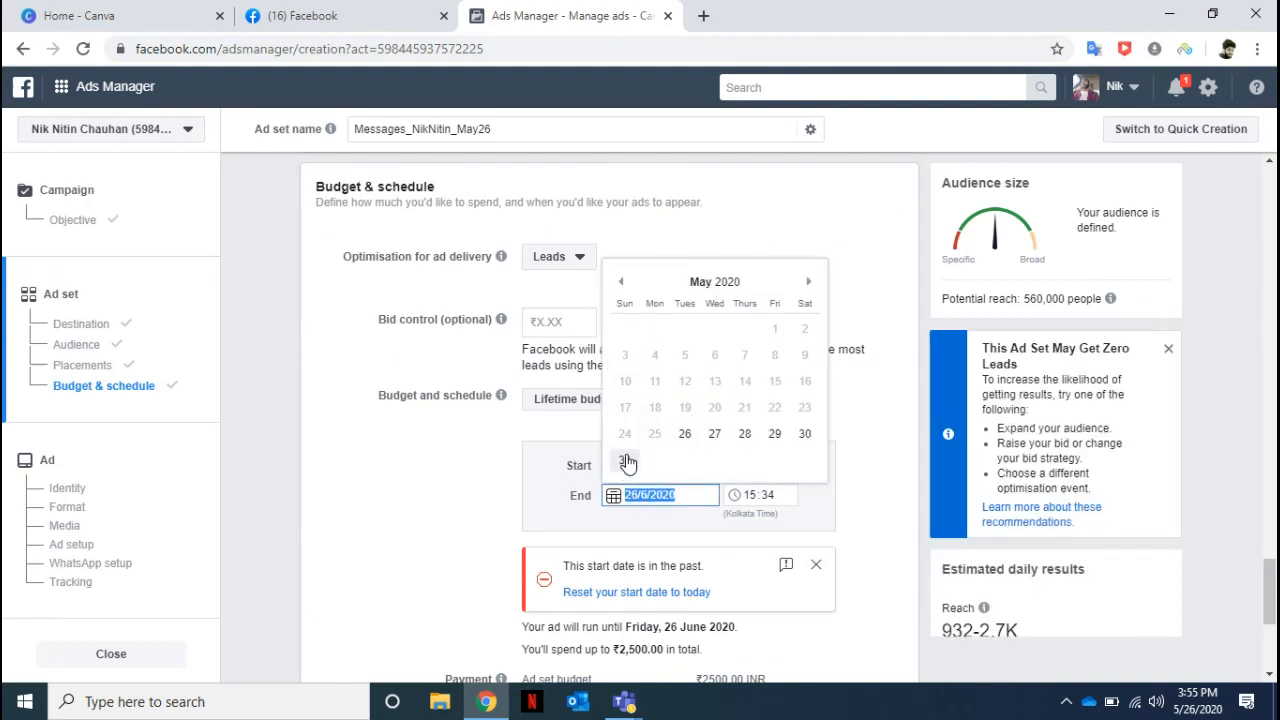
left_click(626, 461)
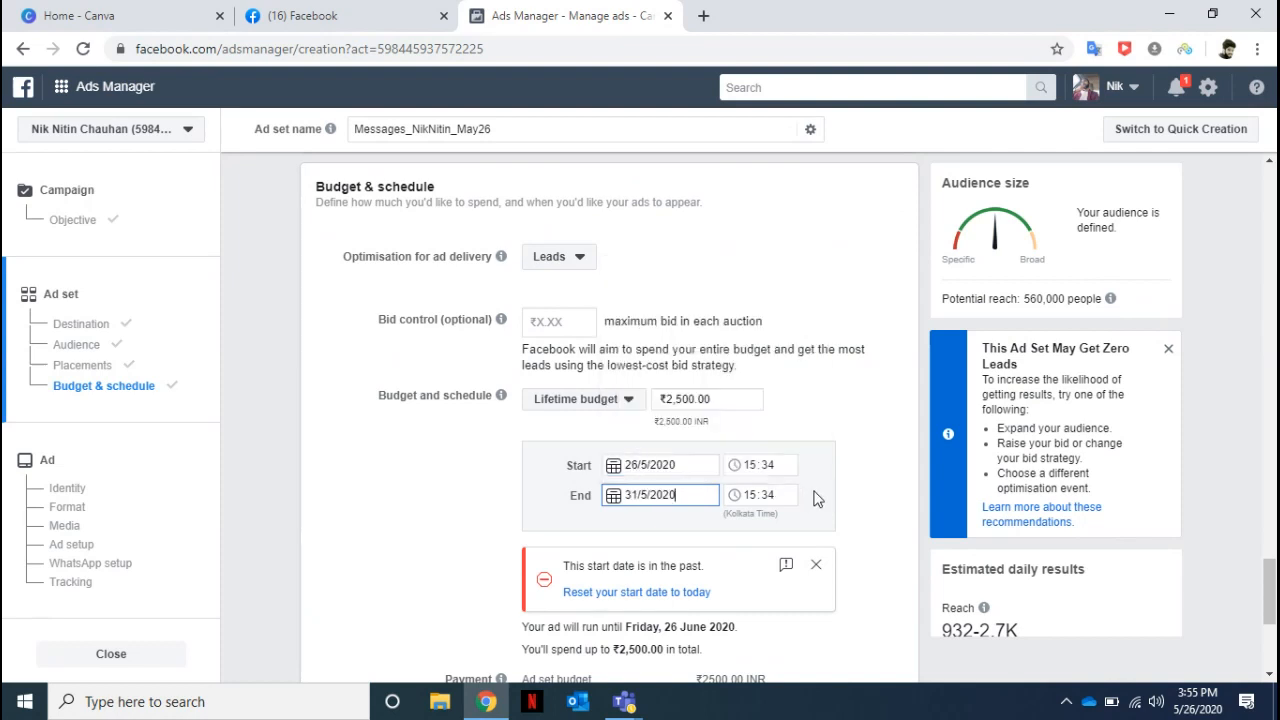
Set both the start time and the end time of the ad set's schedule to 16:30.
left_click(753, 467)
type("1")
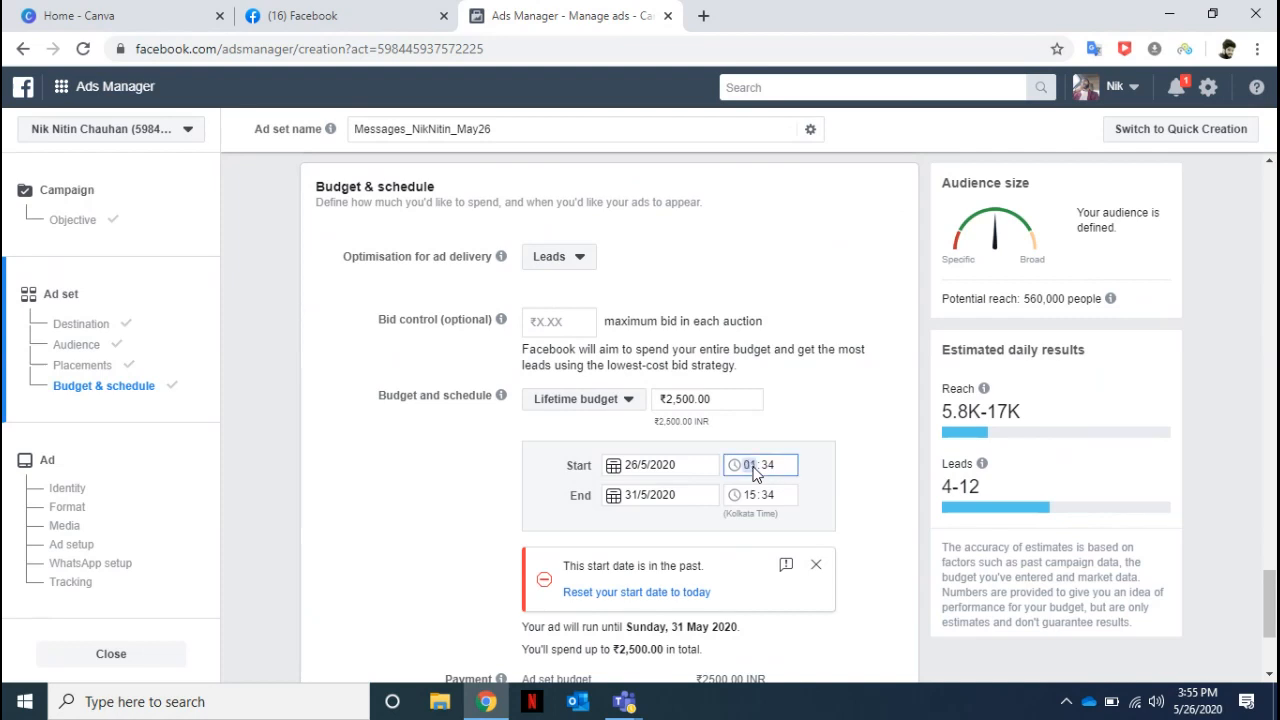
type("6")
left_click(772, 470)
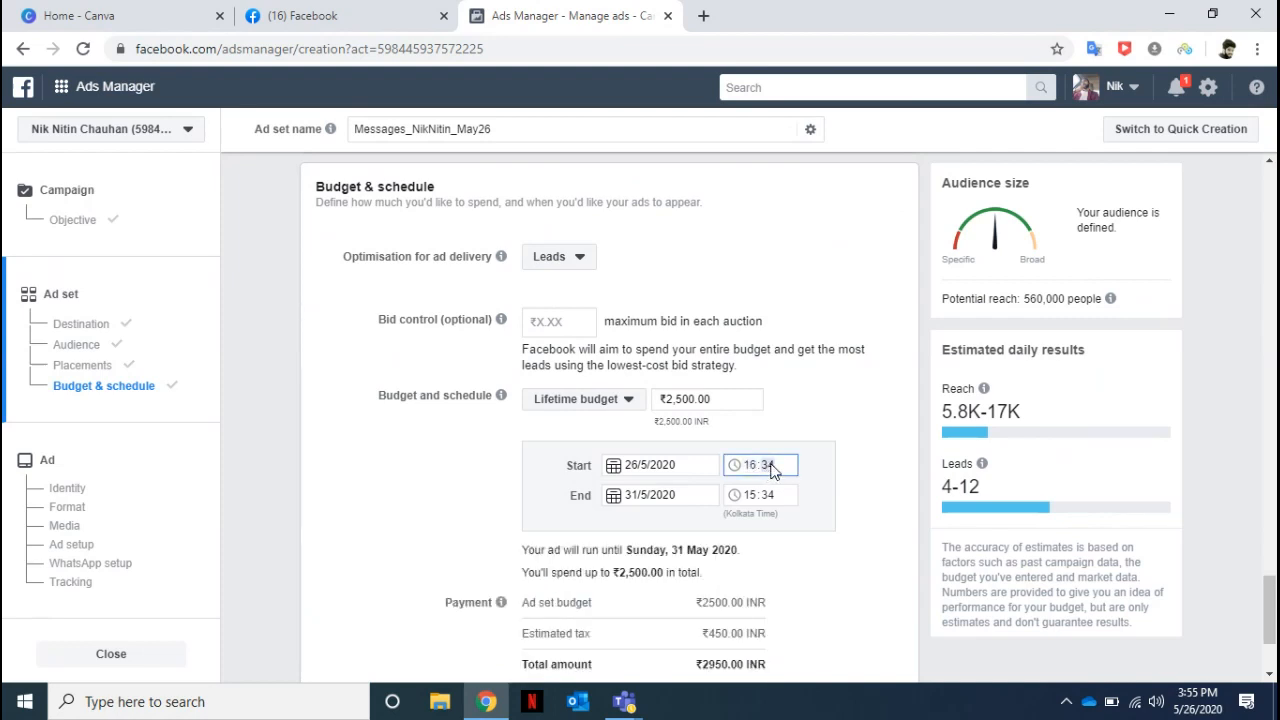
type("30")
left_click(753, 497)
type("1600")
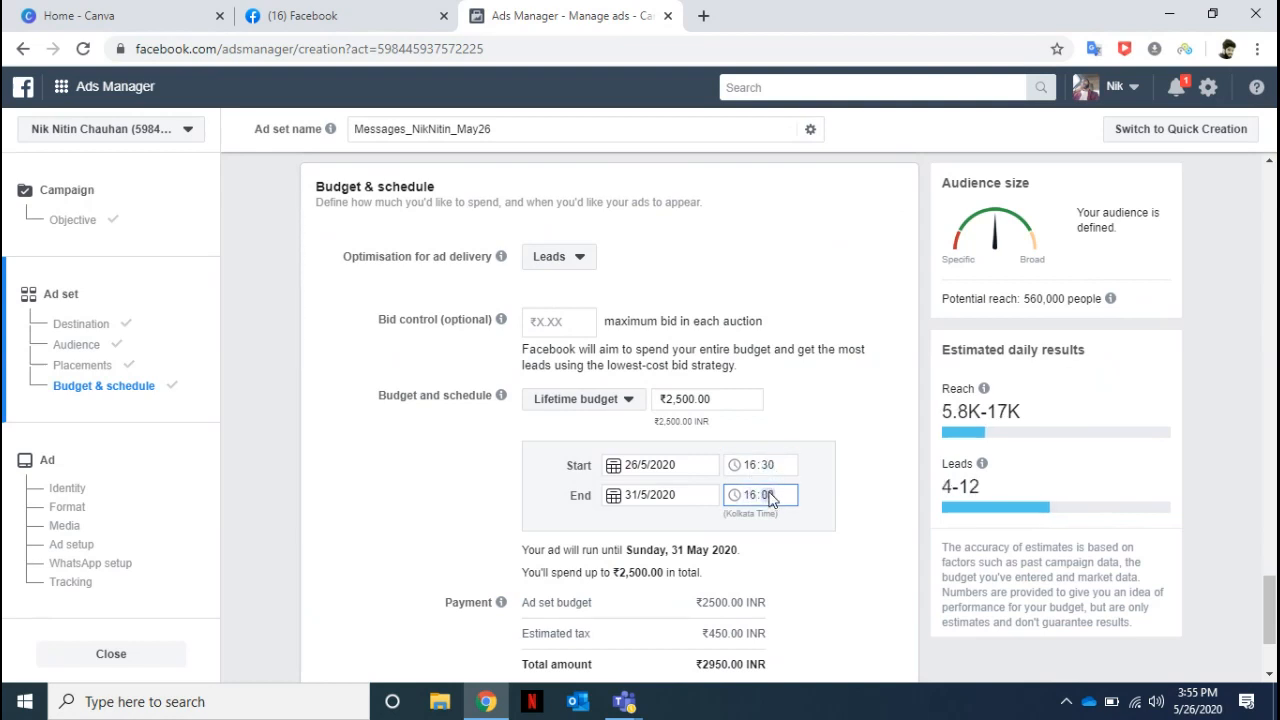
left_click(877, 493)
Review the ad set's audience locations, detailed targeting and placements, and return to the budget and schedule.
left_click(78, 346)
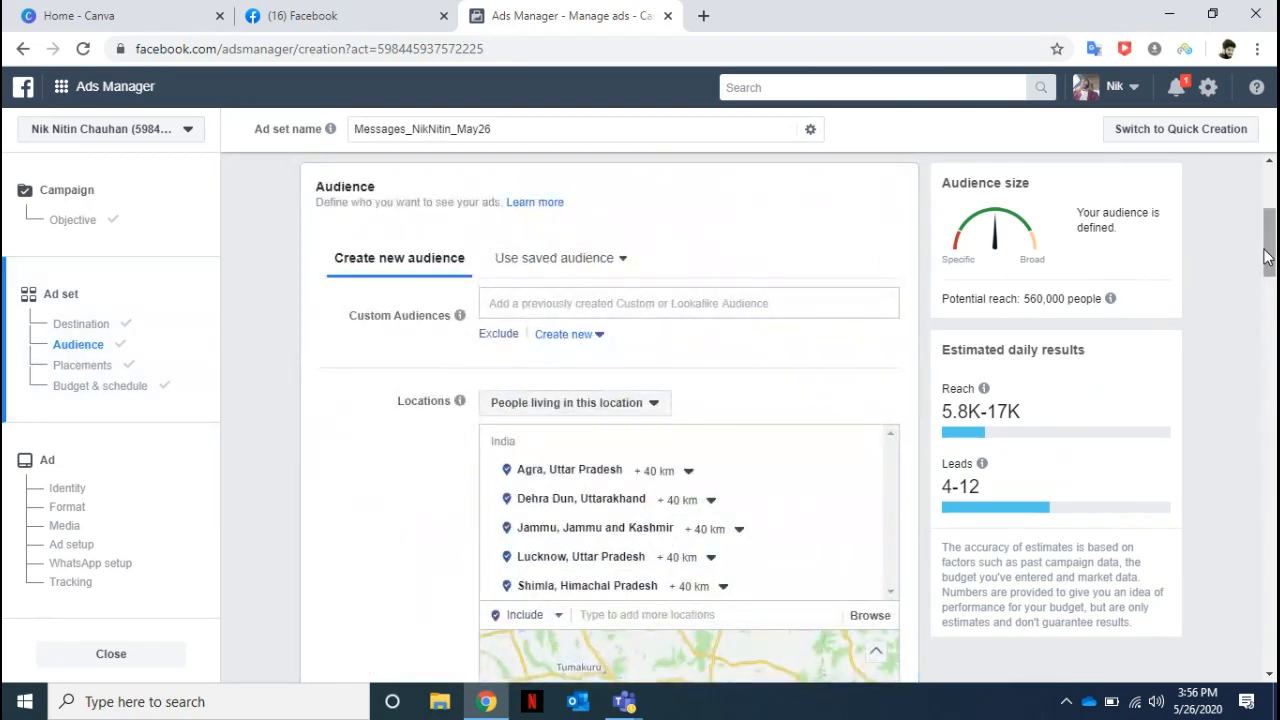
left_click_drag(1267, 255, 1267, 355)
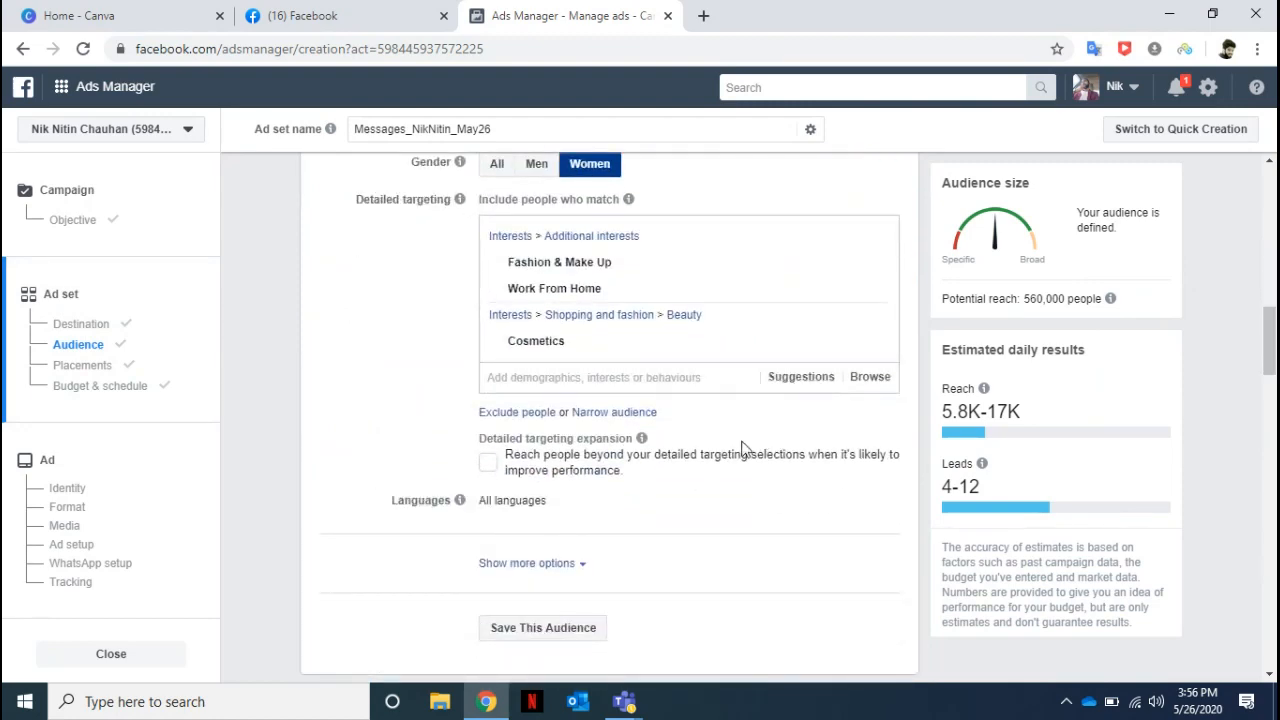
left_click(96, 370)
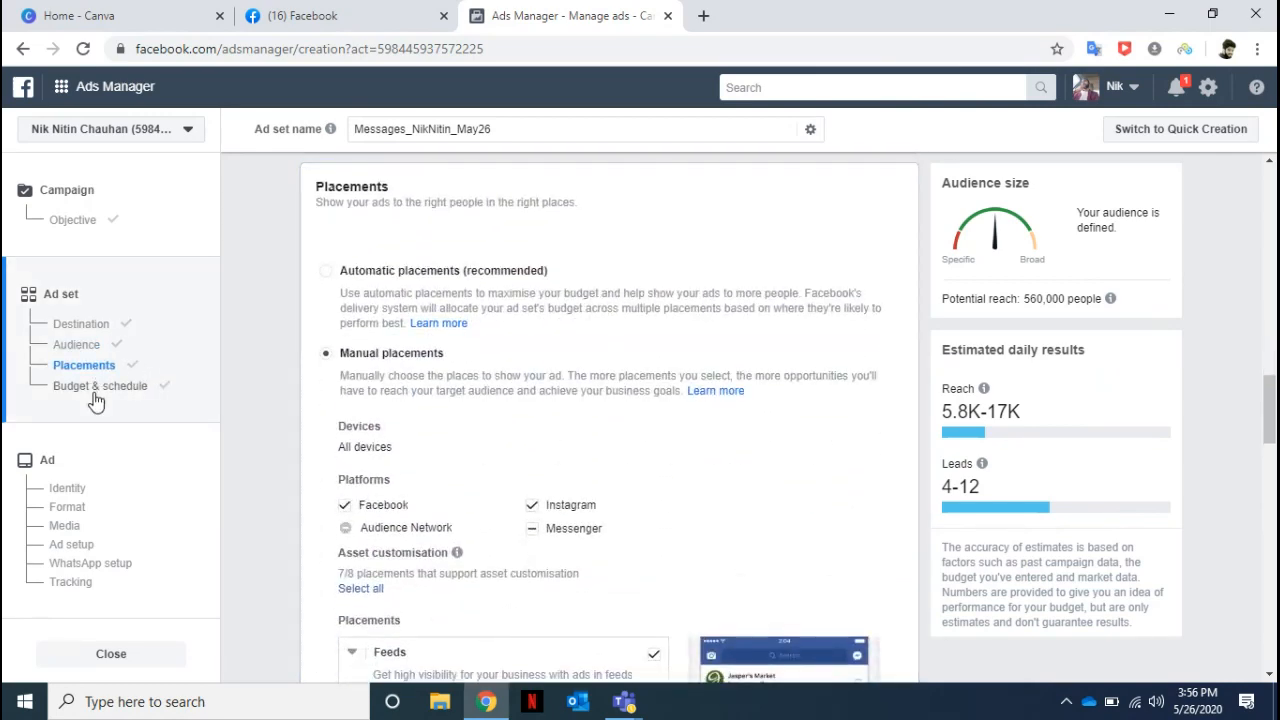
left_click(94, 395)
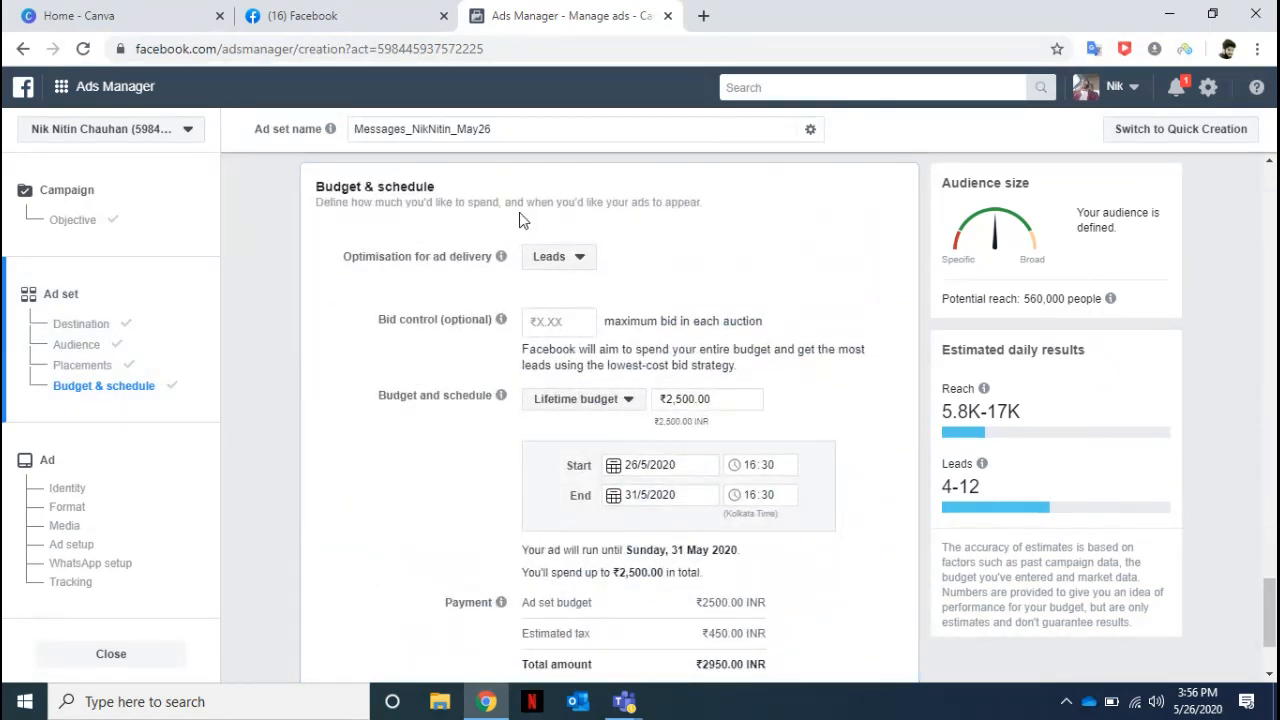
Examine the options for ad delivery optimisation, the payment breakdown and the estimated daily leads.
left_click(581, 258)
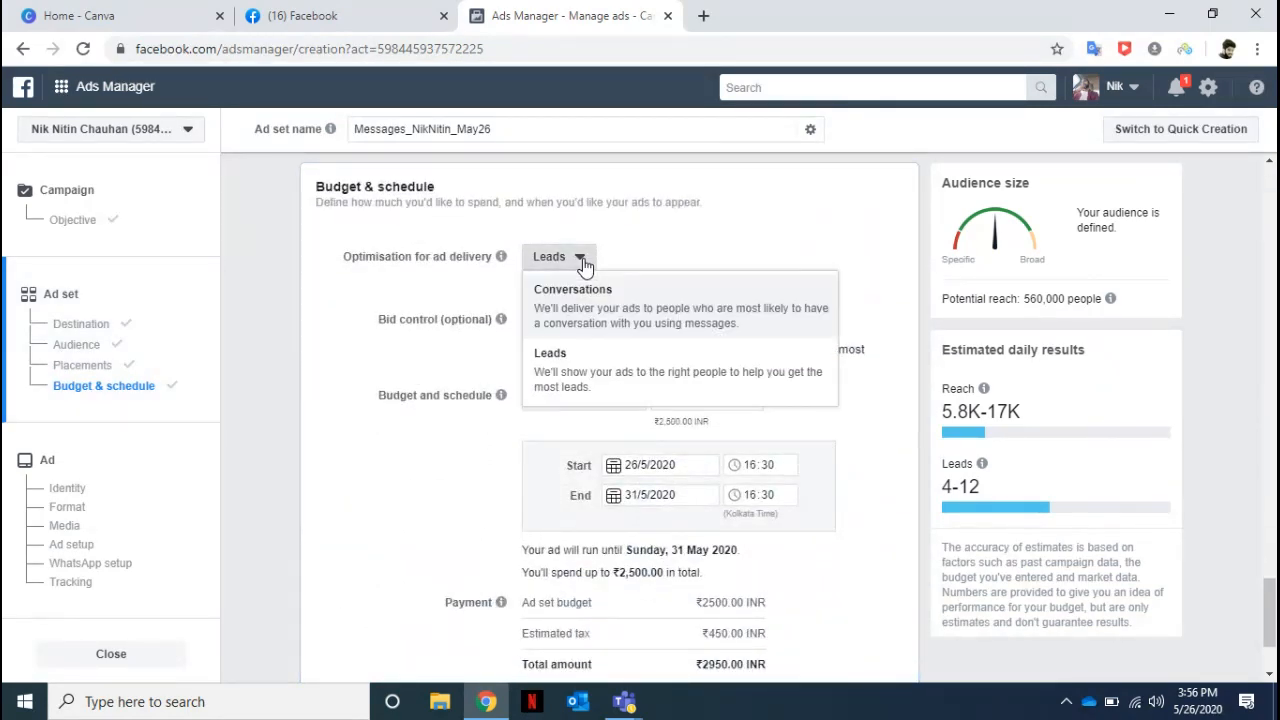
left_click(257, 370)
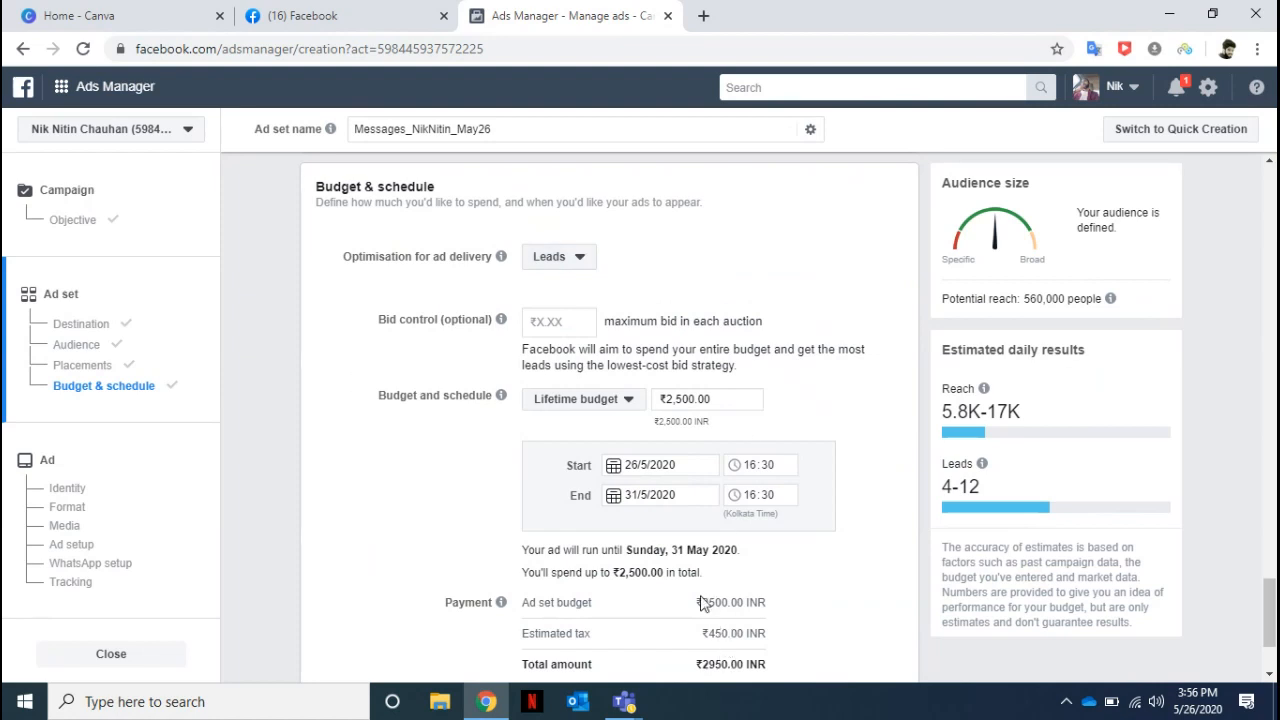
left_click_drag(702, 601, 730, 635)
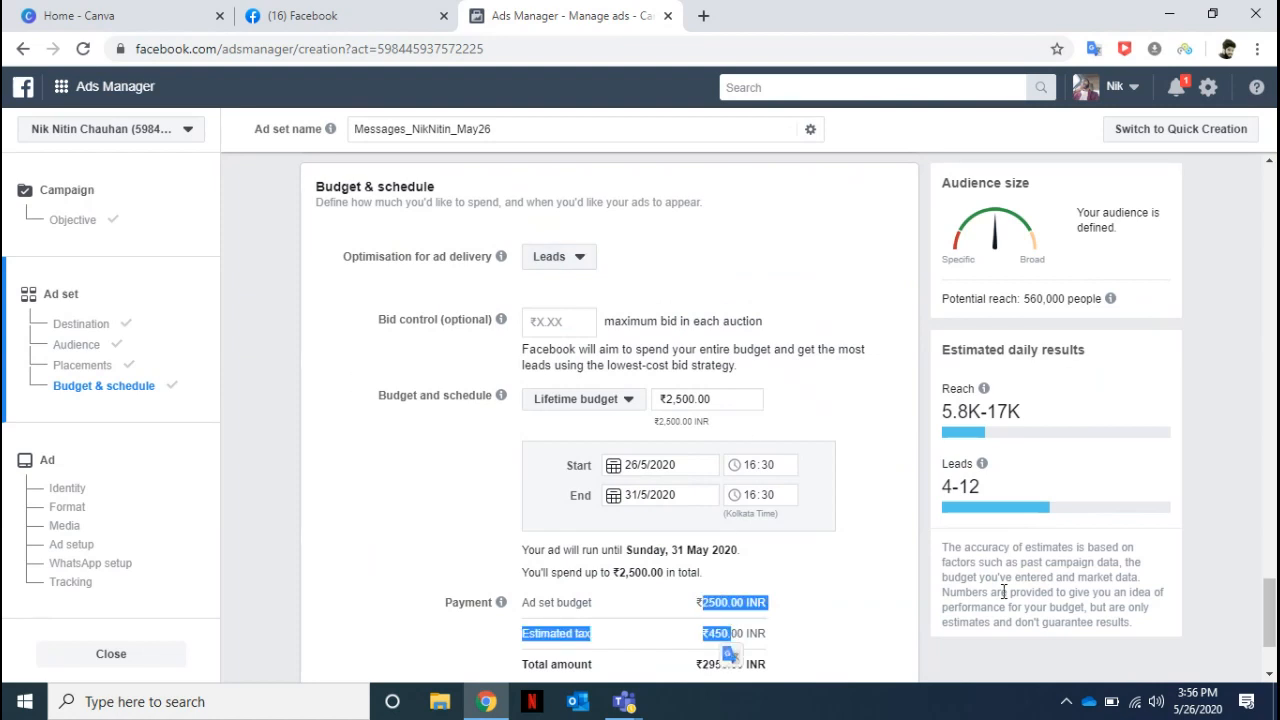
scroll(1270, 620, "down", 3)
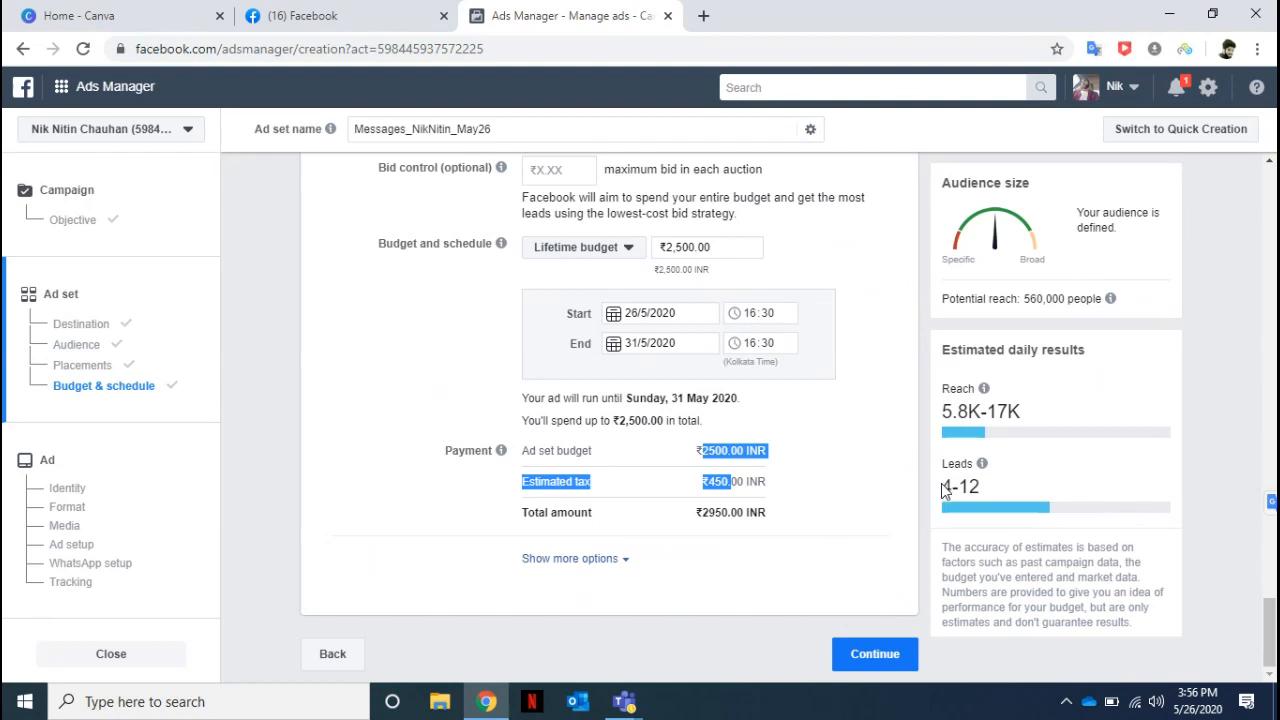
triple_click(989, 487)
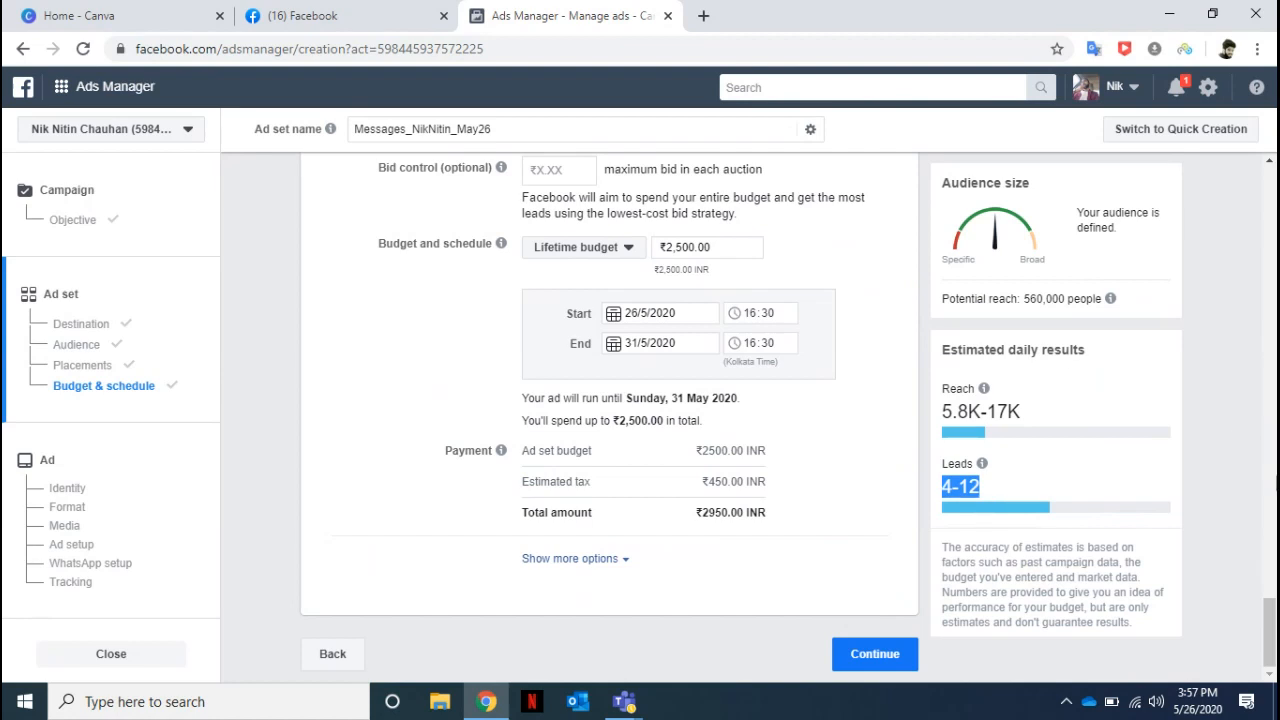
Proceed to the ad level, give the ad the same name as the ad set and keep its selected Facebook Page.
left_click(871, 660)
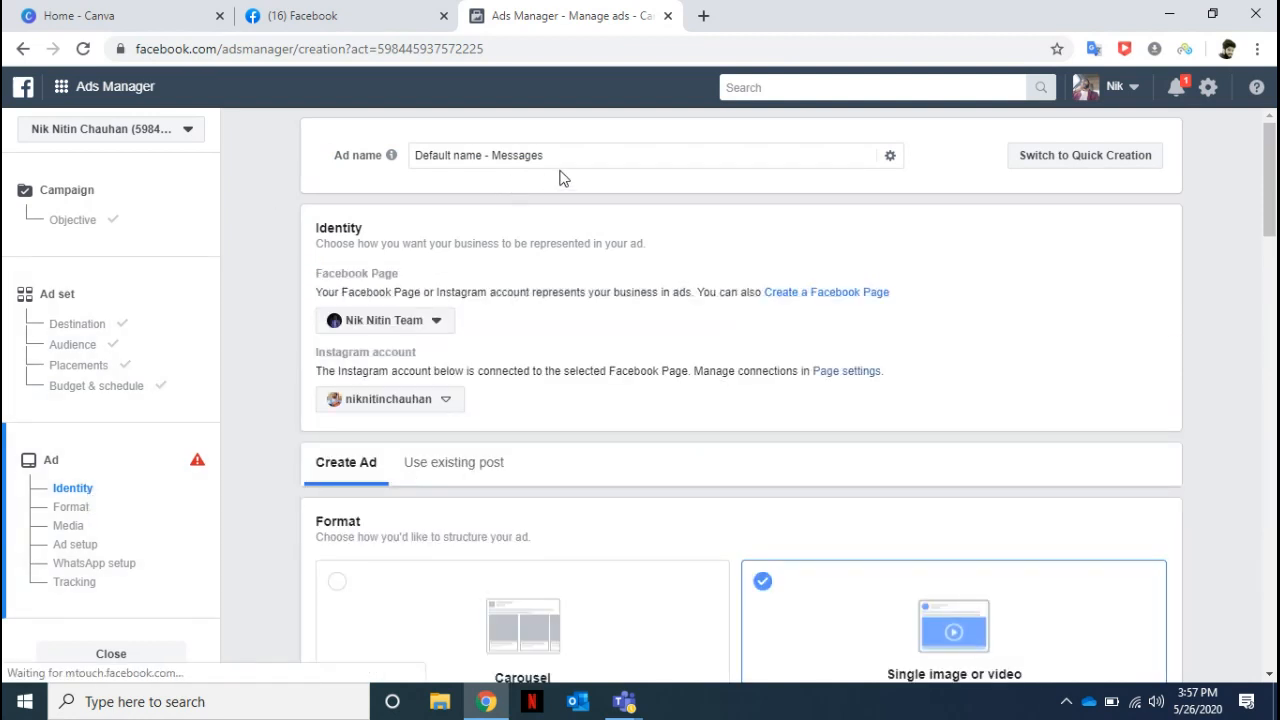
left_click_drag(580, 160, 337, 177)
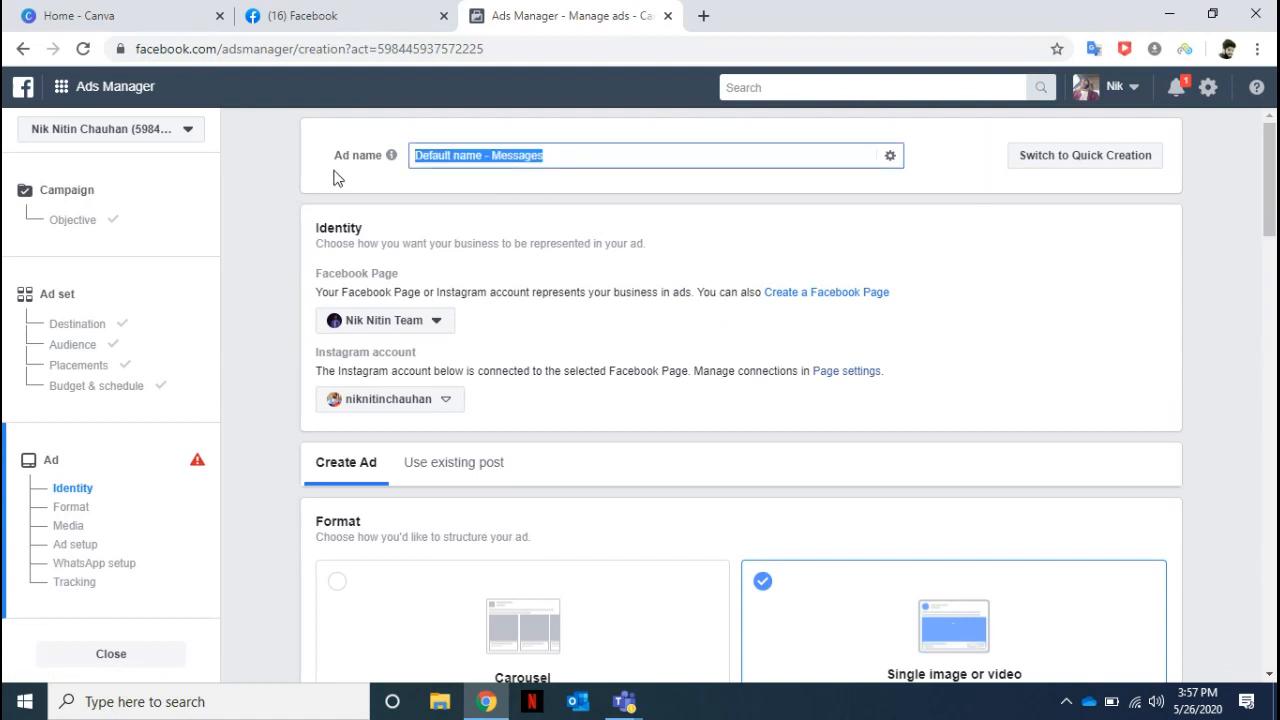
type("Messages_NikNitin_May26")
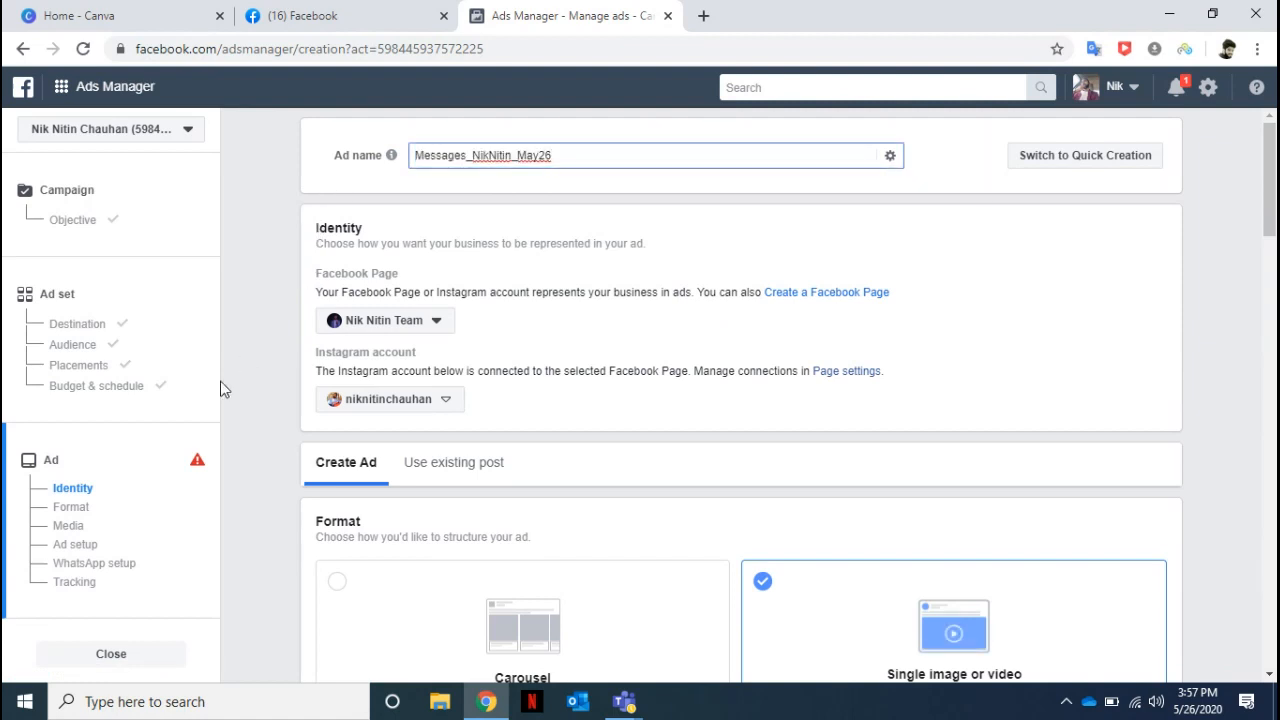
left_click(440, 322)
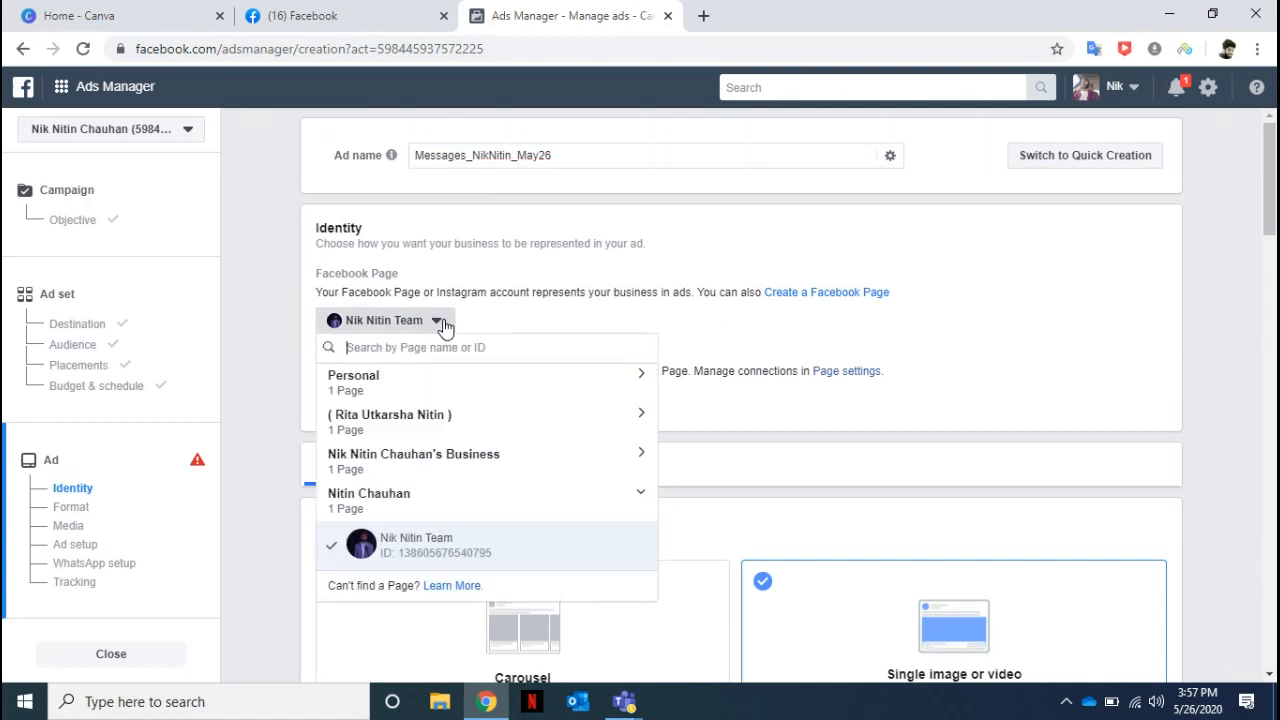
left_click(466, 545)
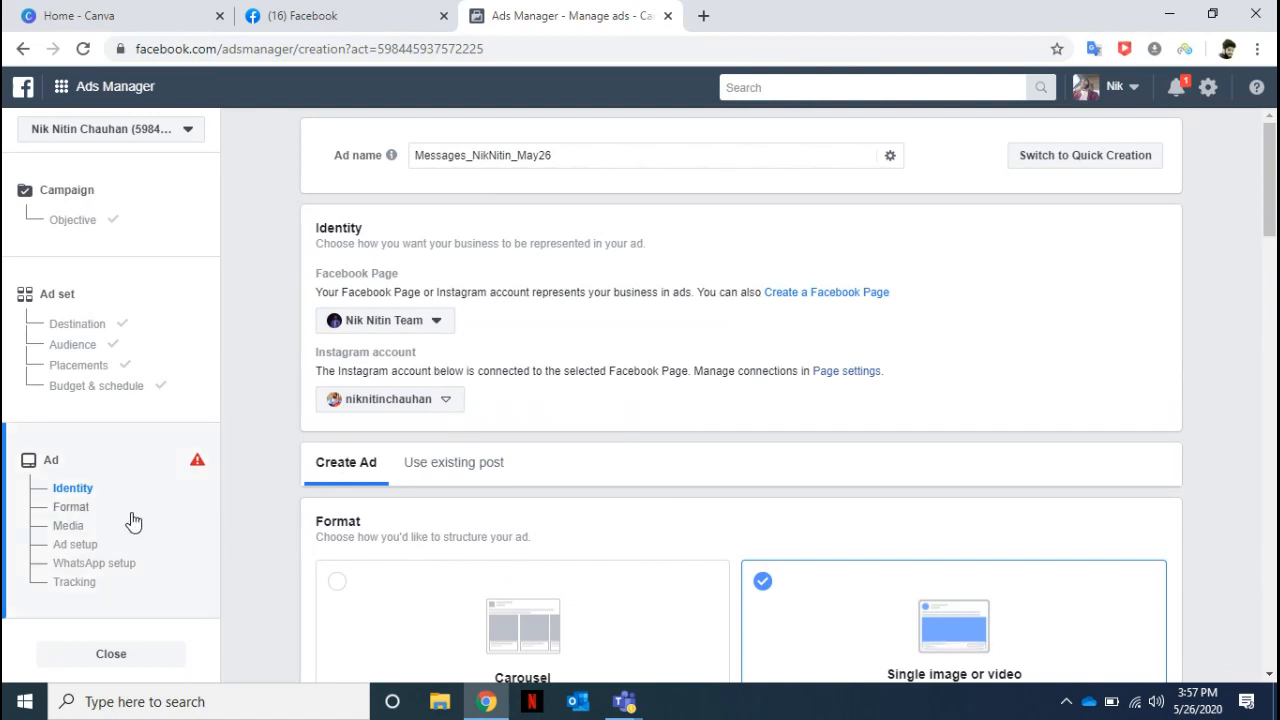
Try the Carousel format for the ad and switch back to Single image or video.
left_click(72, 507)
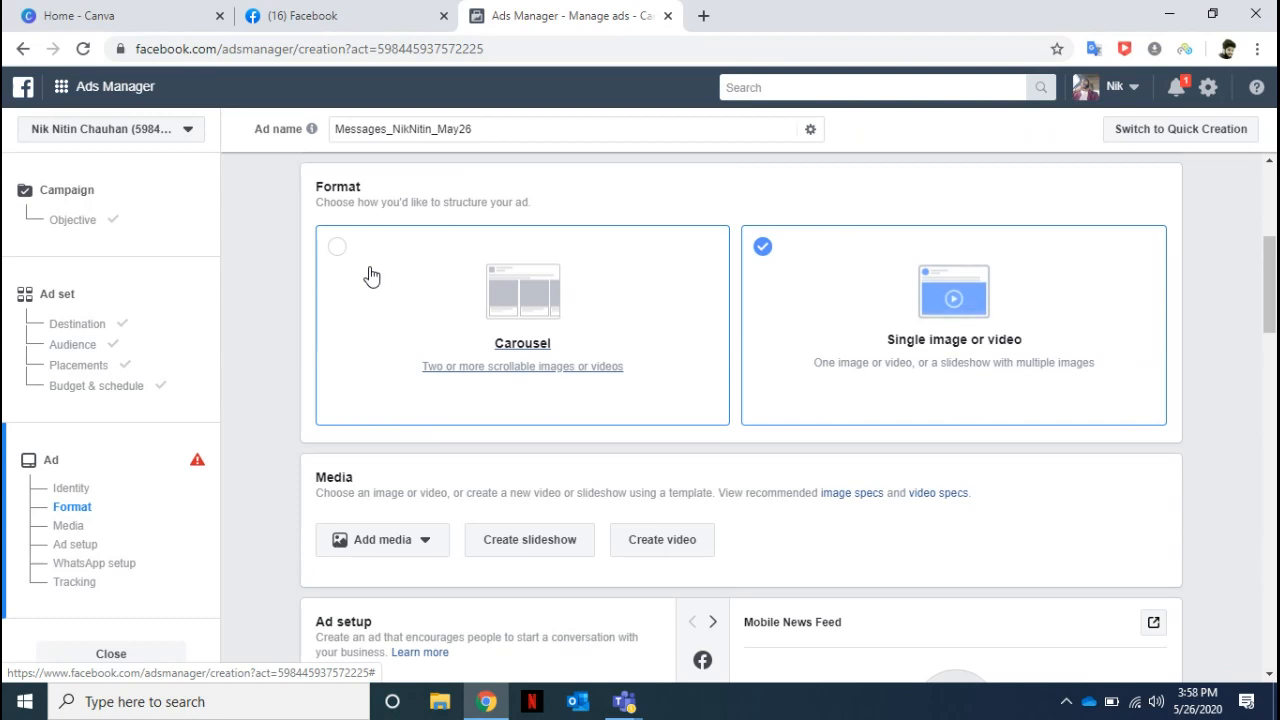
left_click(371, 276)
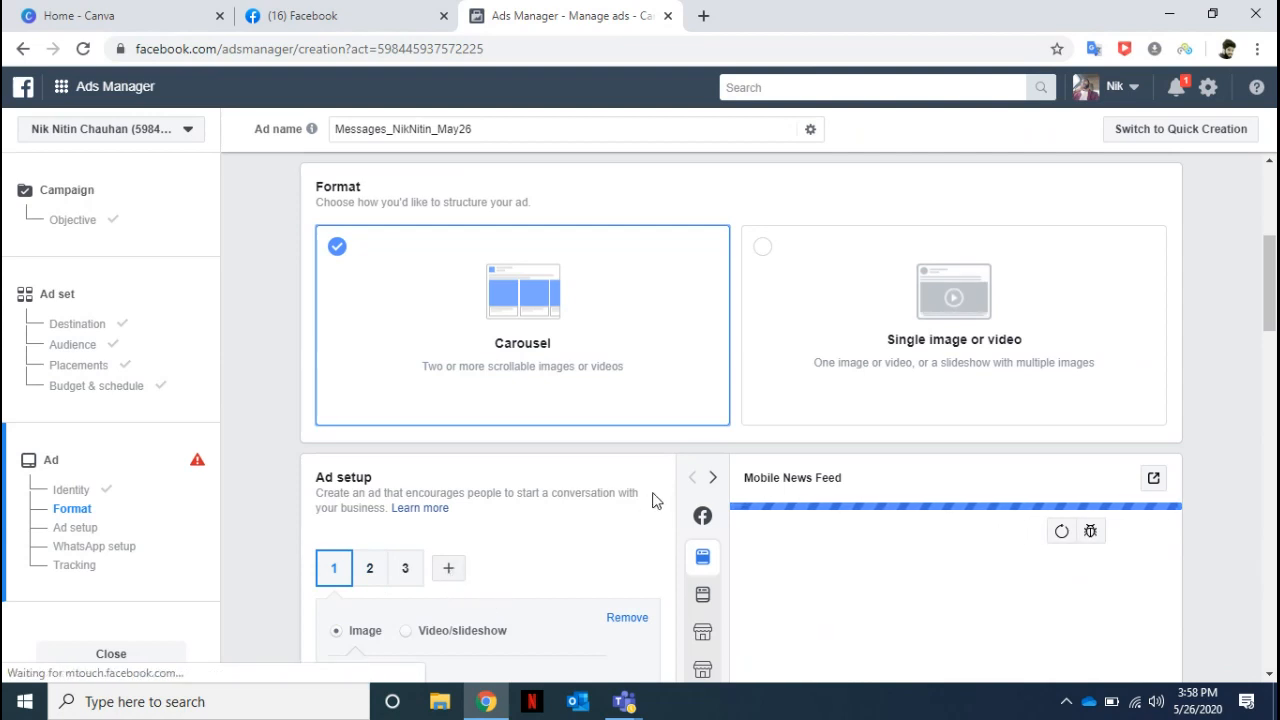
left_click(852, 277)
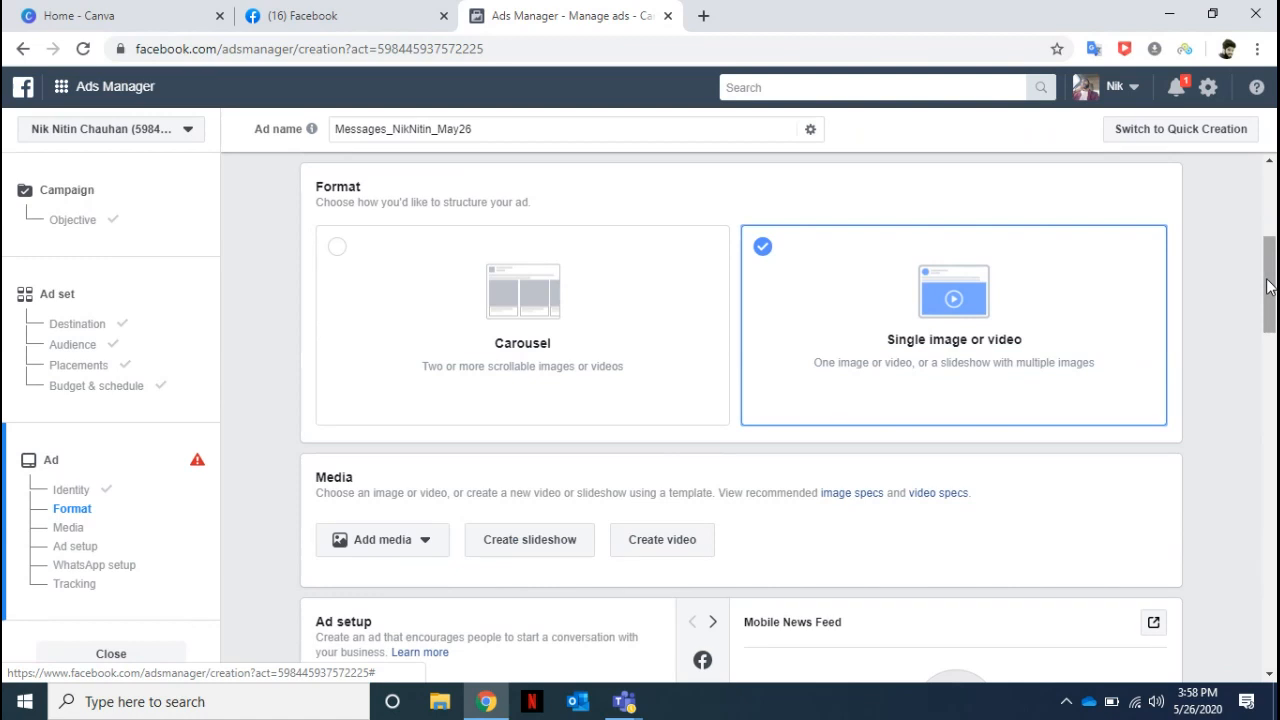
Add the account image "Be a Digital Entrepreneur.png" as the ad's media and clear it again.
left_click_drag(1268, 286, 1268, 300)
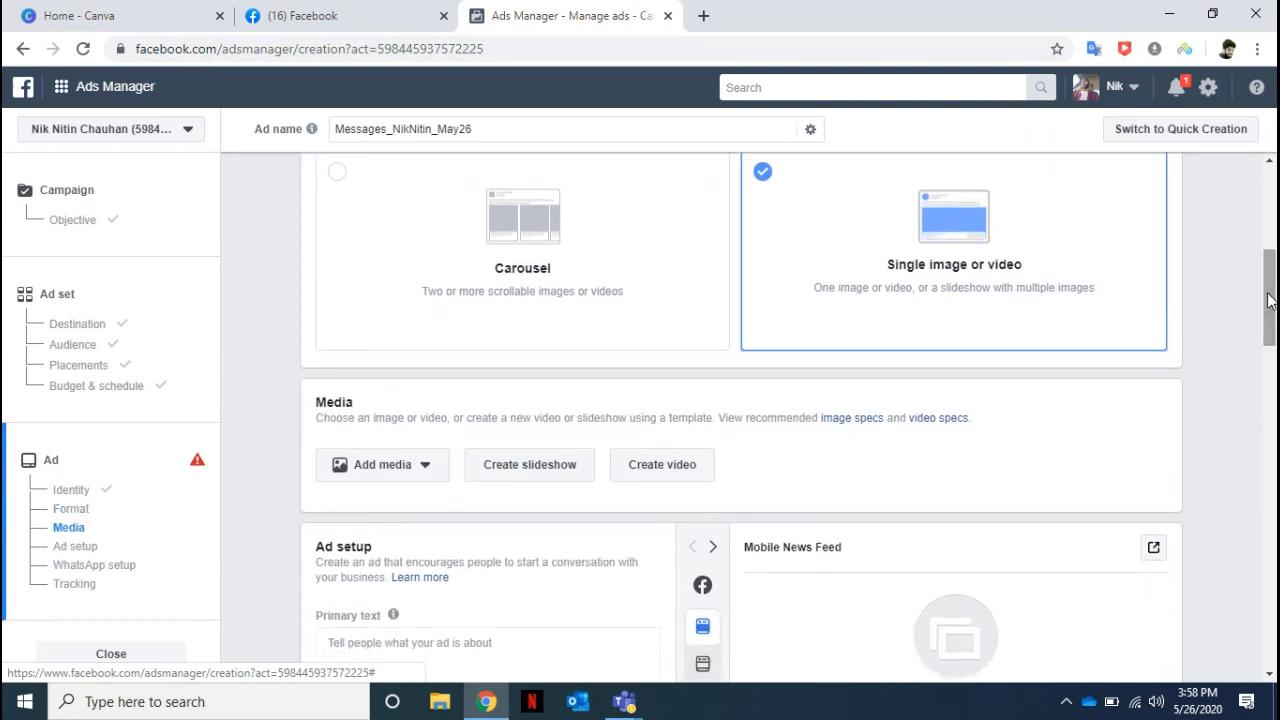
left_click(420, 474)
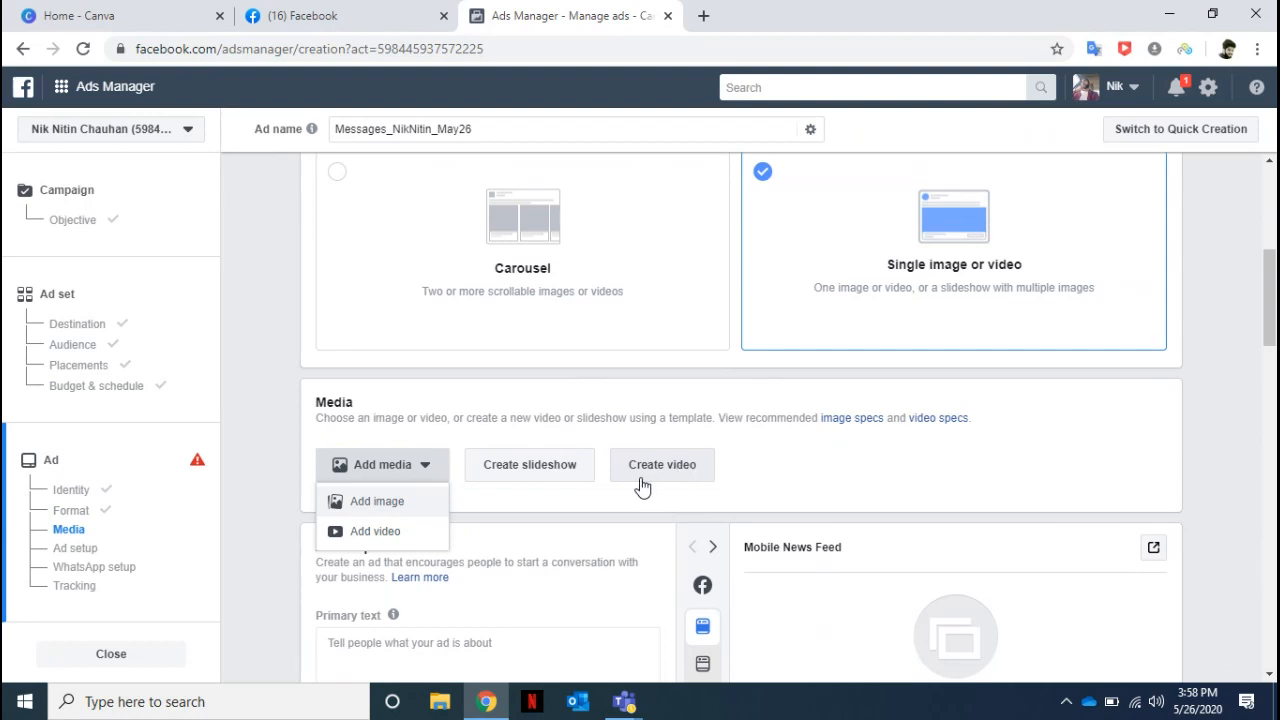
left_click(384, 512)
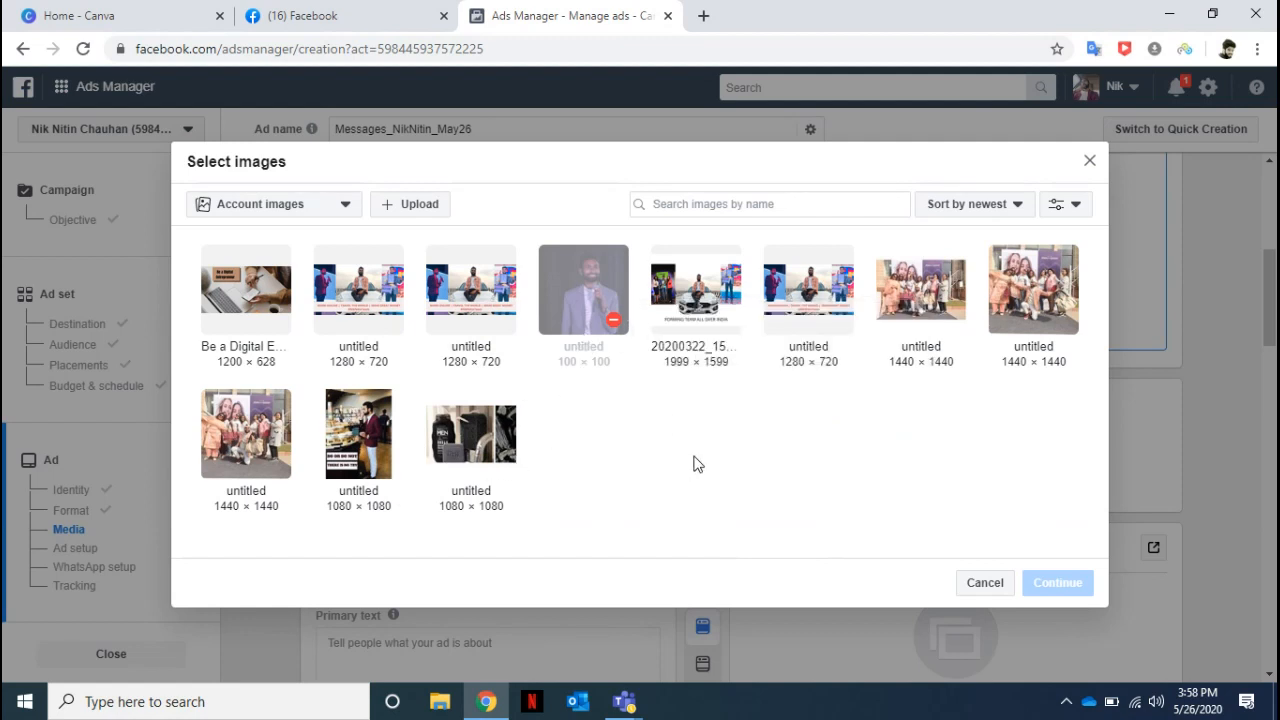
left_click(238, 294)
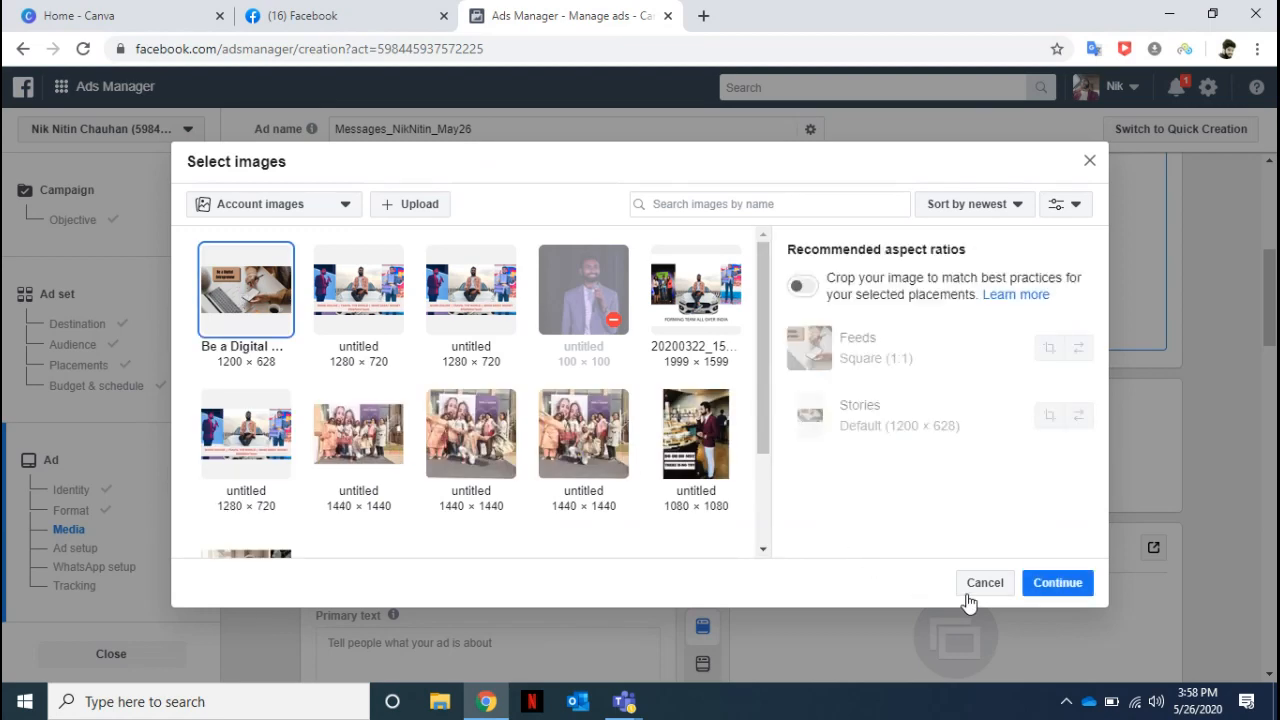
left_click(1058, 583)
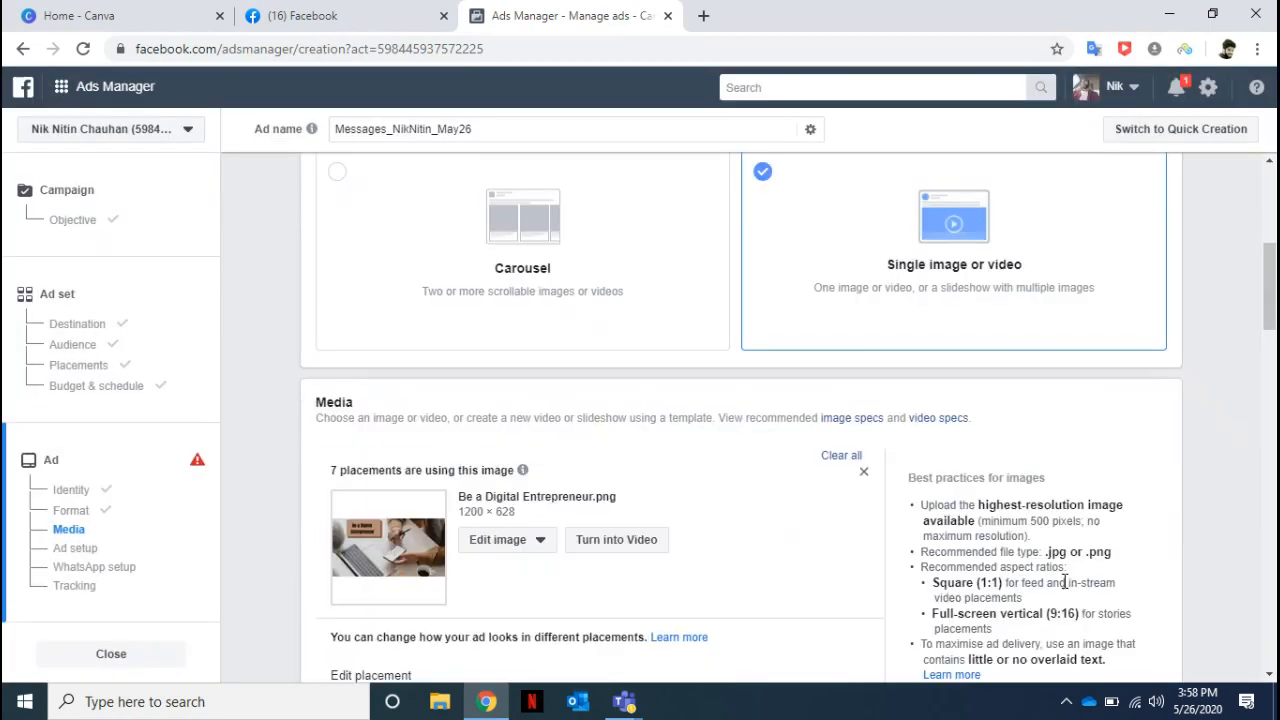
left_click(836, 458)
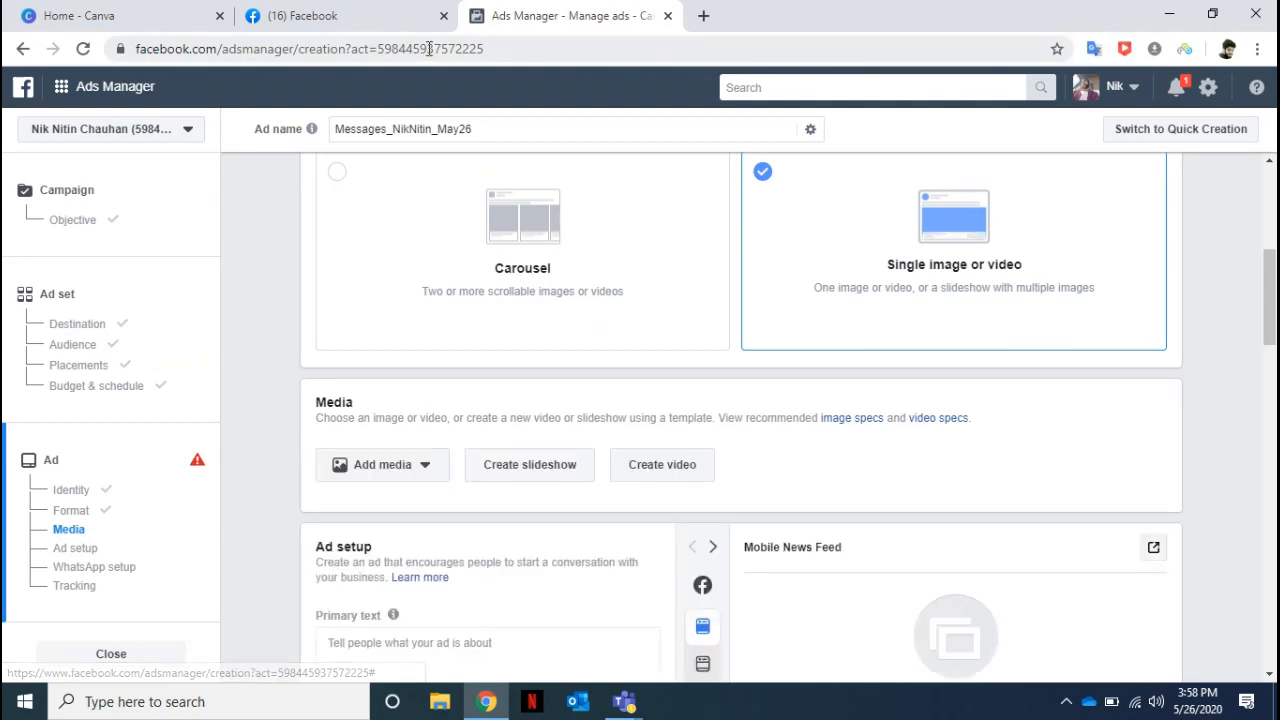
Switch to Canva and create a new blank design of the Facebook Ad type.
left_click(143, 12)
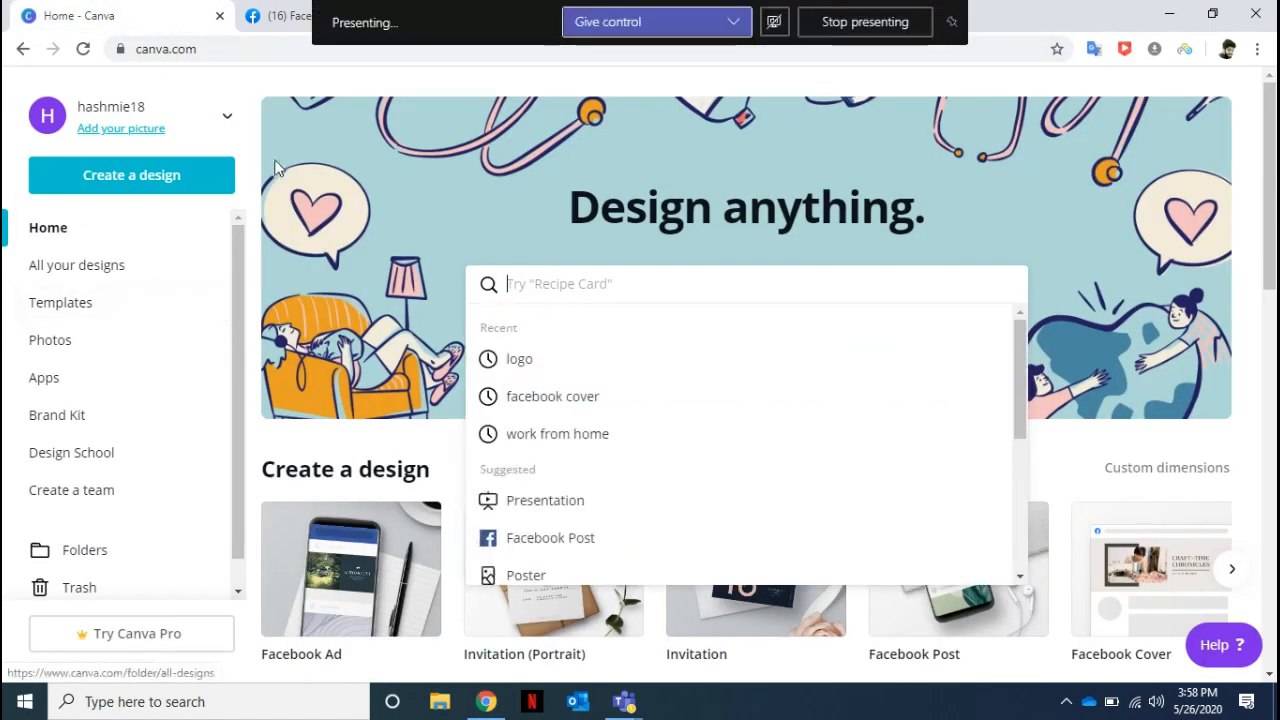
left_click(150, 190)
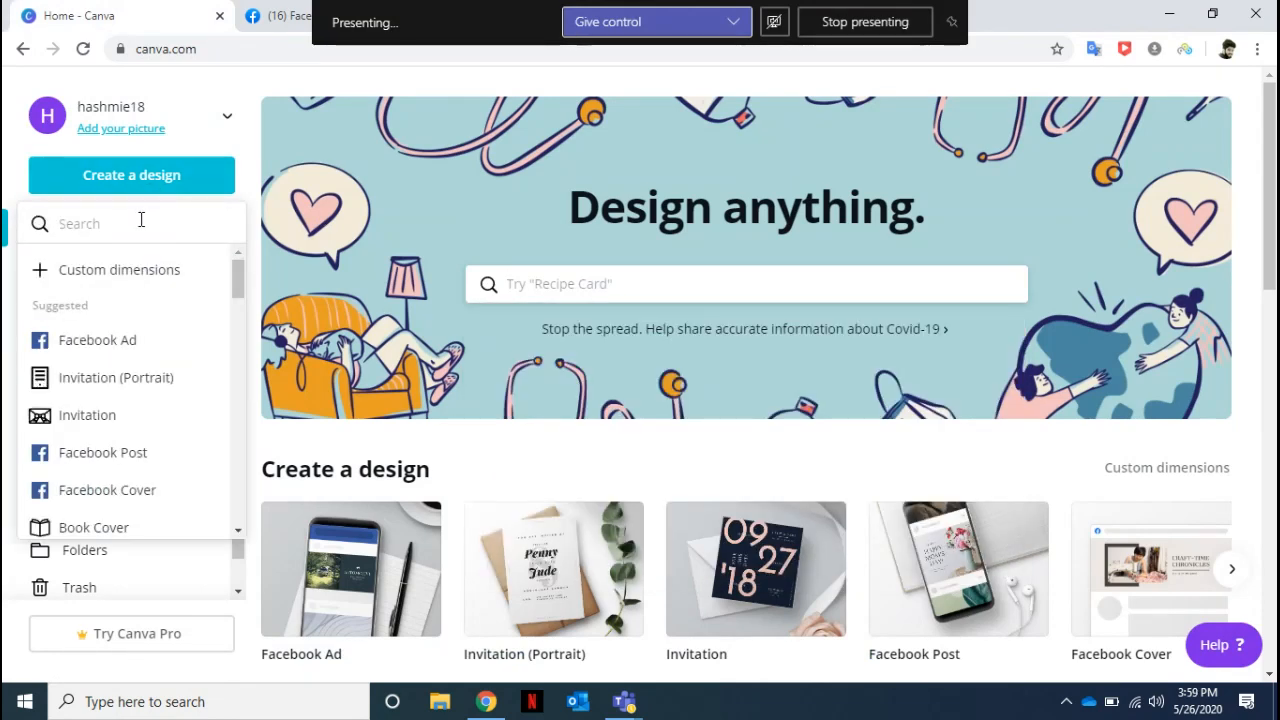
left_click(114, 335)
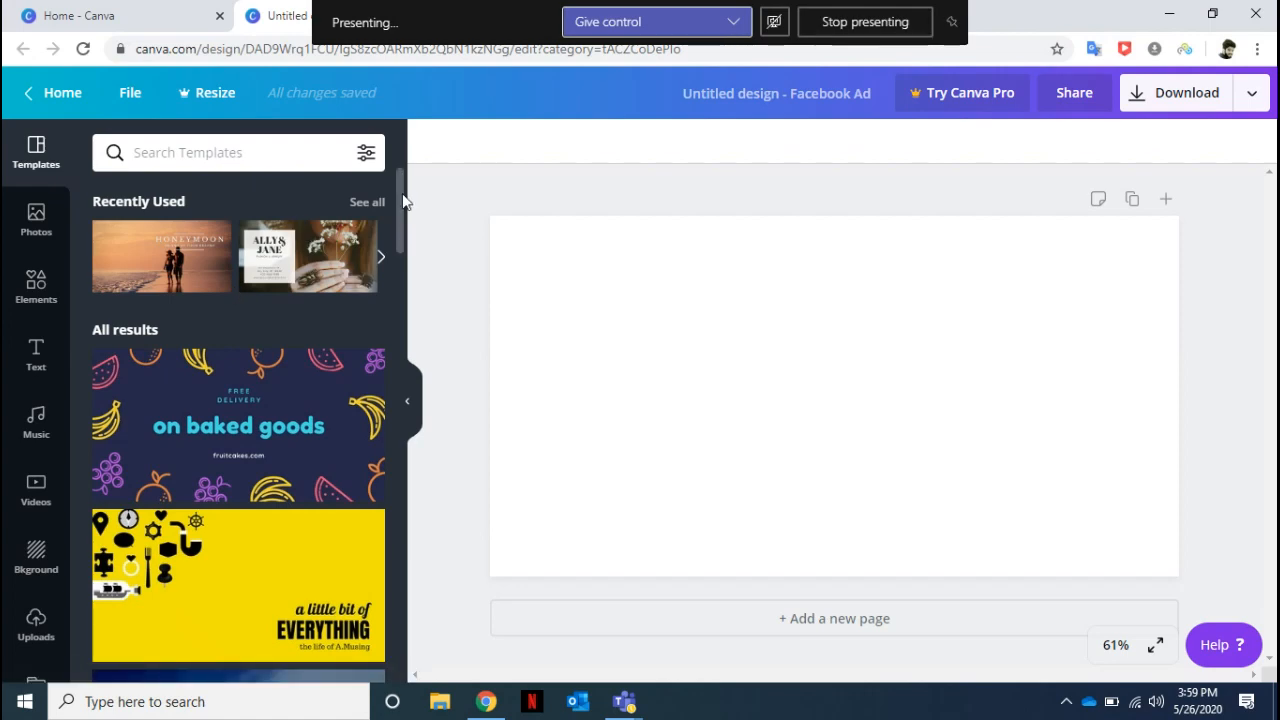
Browse the Facebook Ad templates and apply the "fun styles for fall" template to the blank design.
left_click_drag(402, 200, 399, 350)
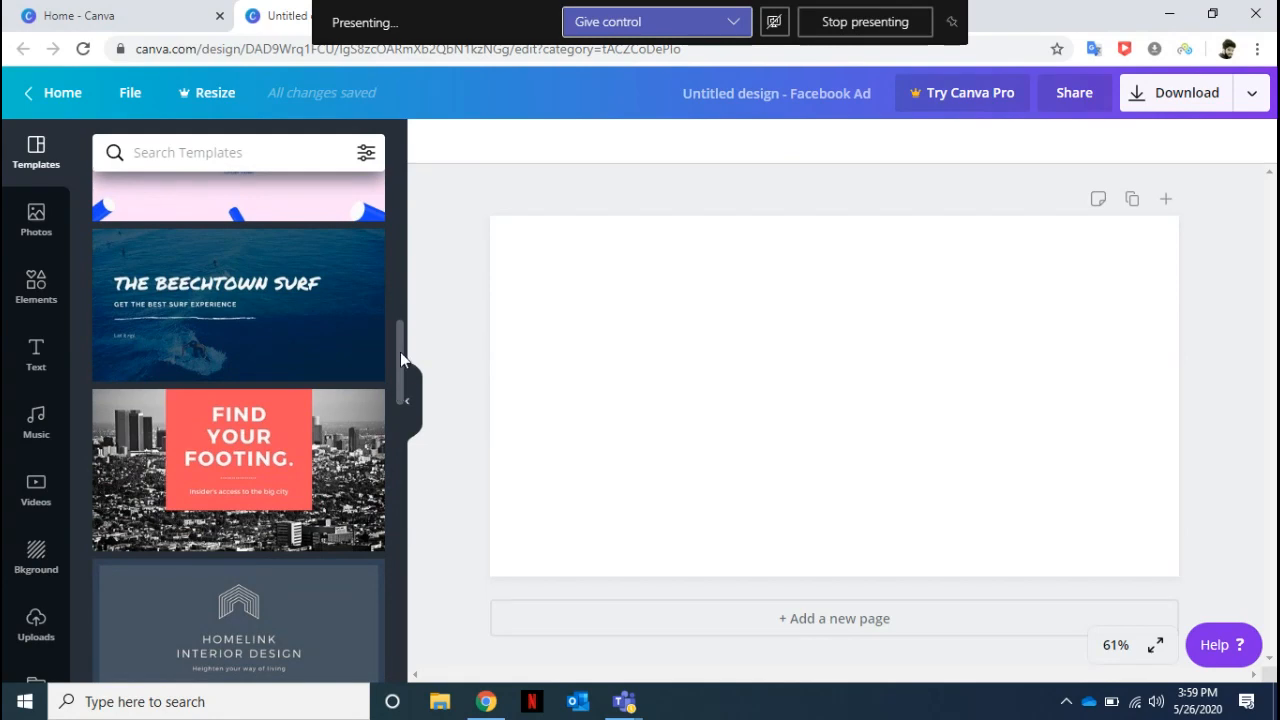
left_click_drag(400, 352, 415, 544)
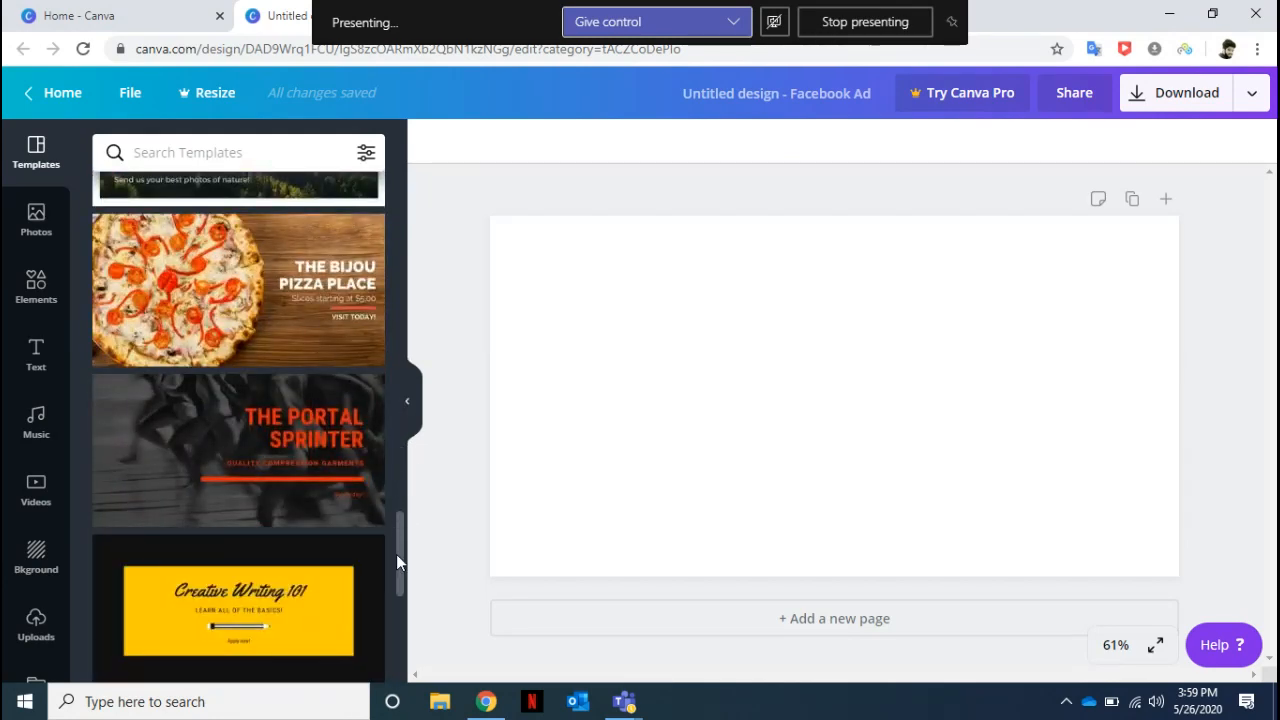
left_click_drag(397, 554, 405, 698)
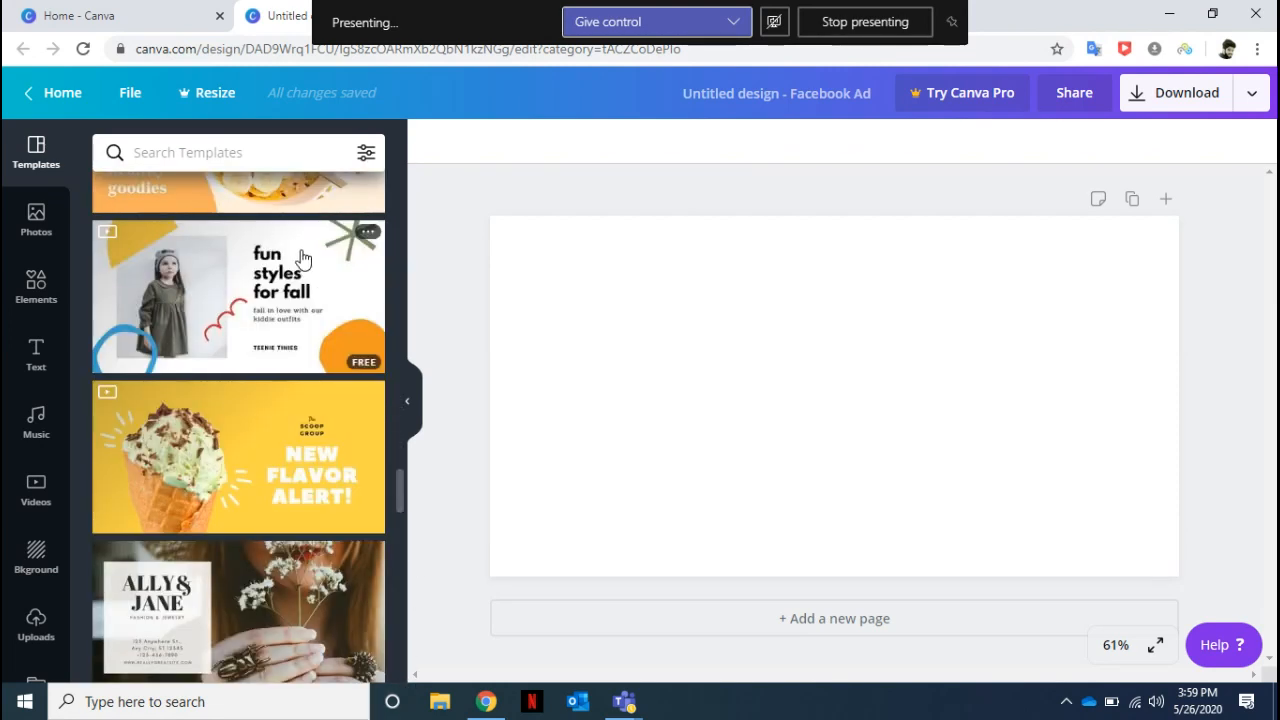
left_click(255, 288)
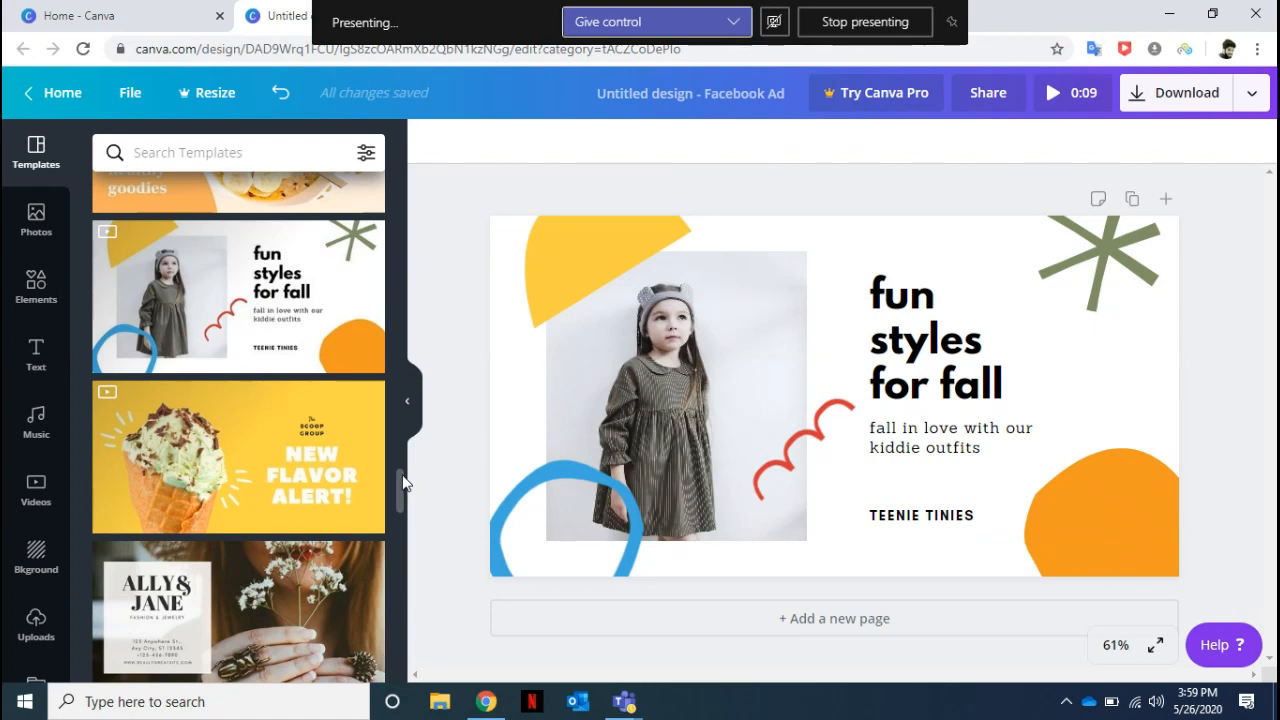
Apply the second page of the "Orange Beige and Pink Typographic Women's Apparel Facebook Shops Ad" template to the design.
left_click_drag(404, 483, 396, 548)
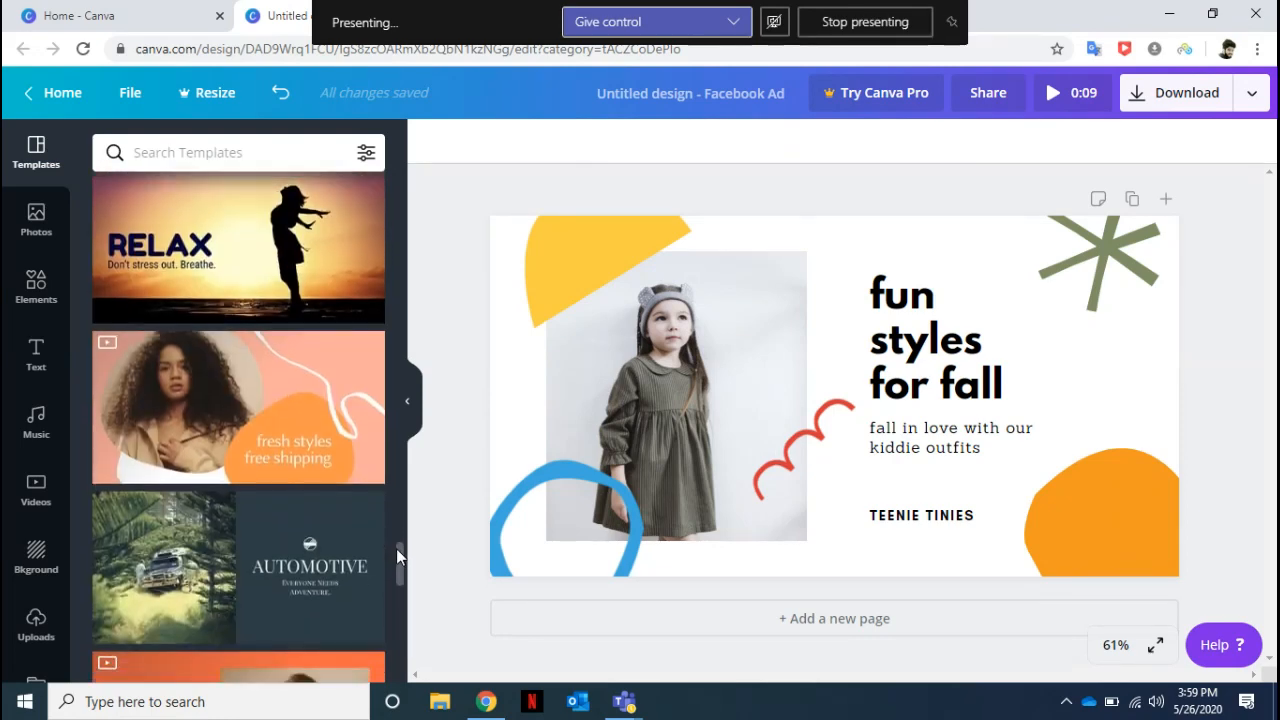
left_click(301, 456)
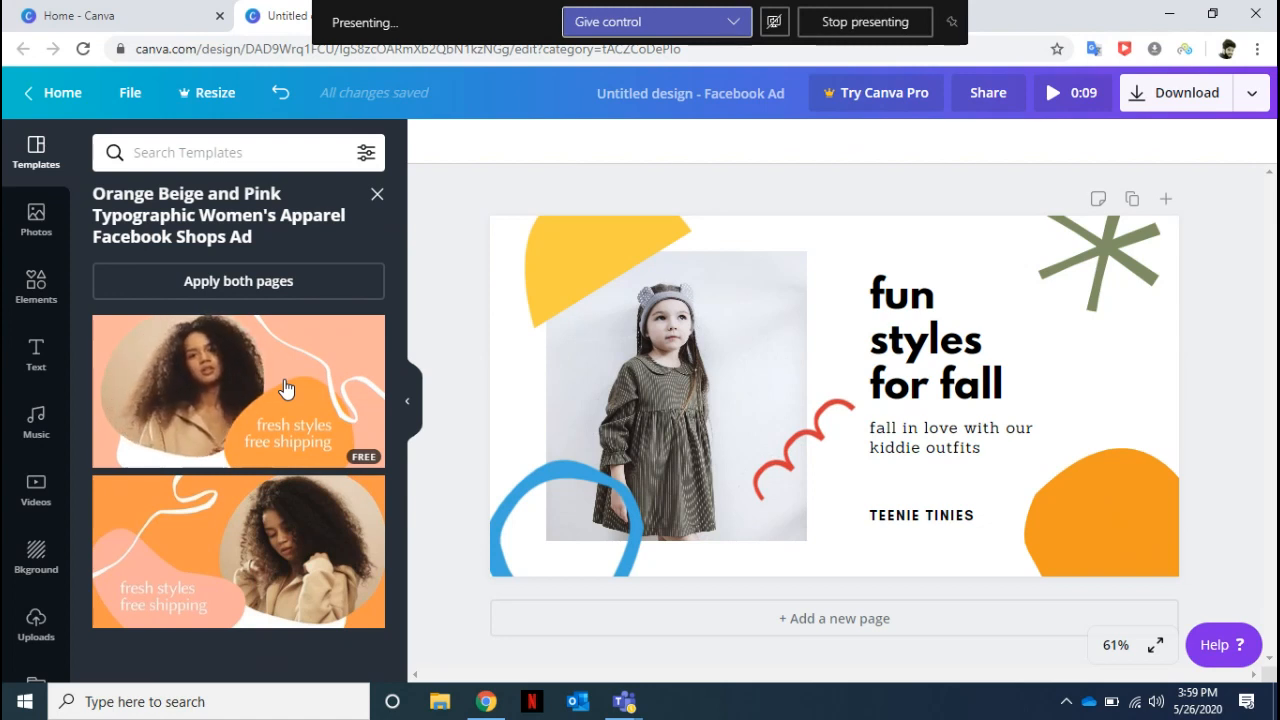
left_click(240, 550)
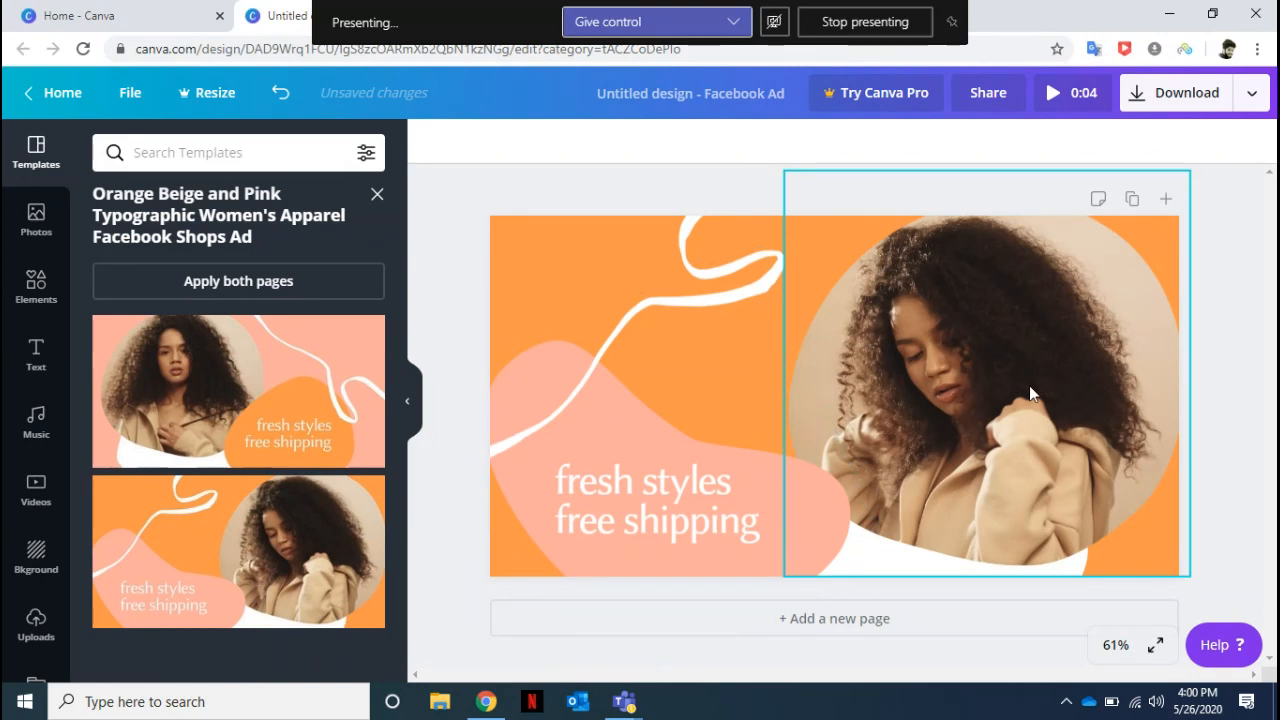
left_click(690, 490)
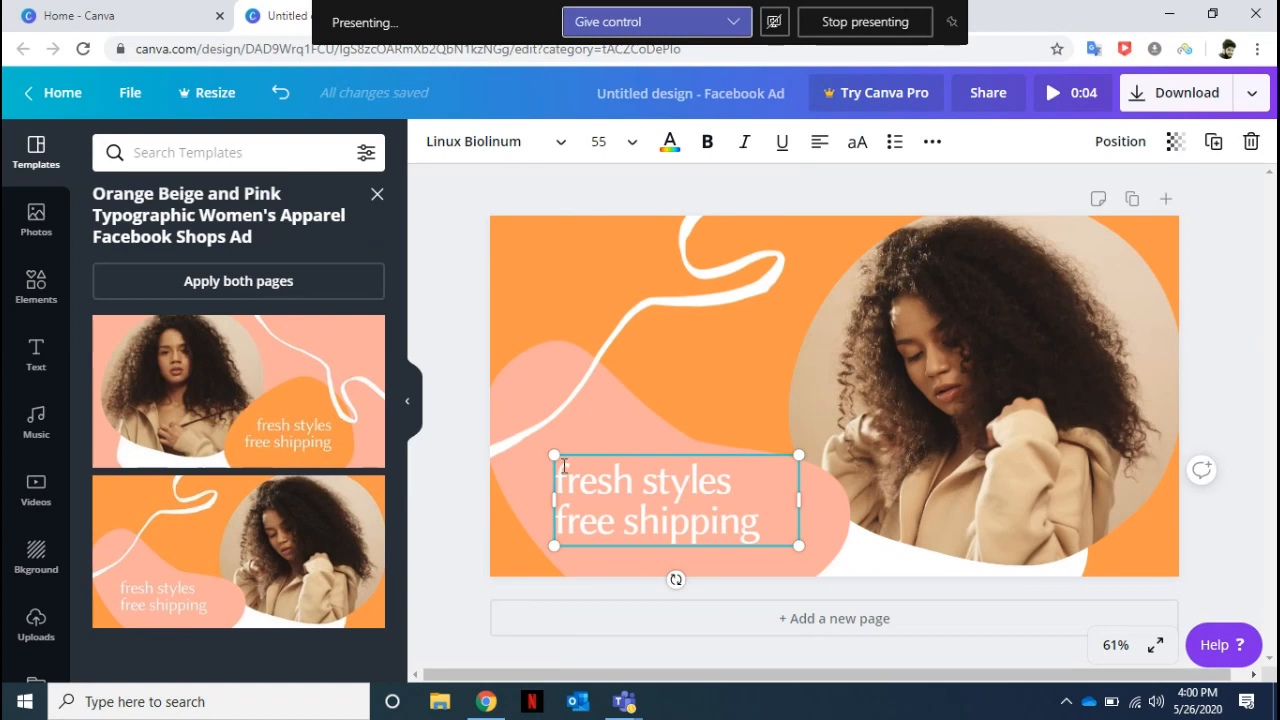
left_click_drag(564, 465, 674, 580)
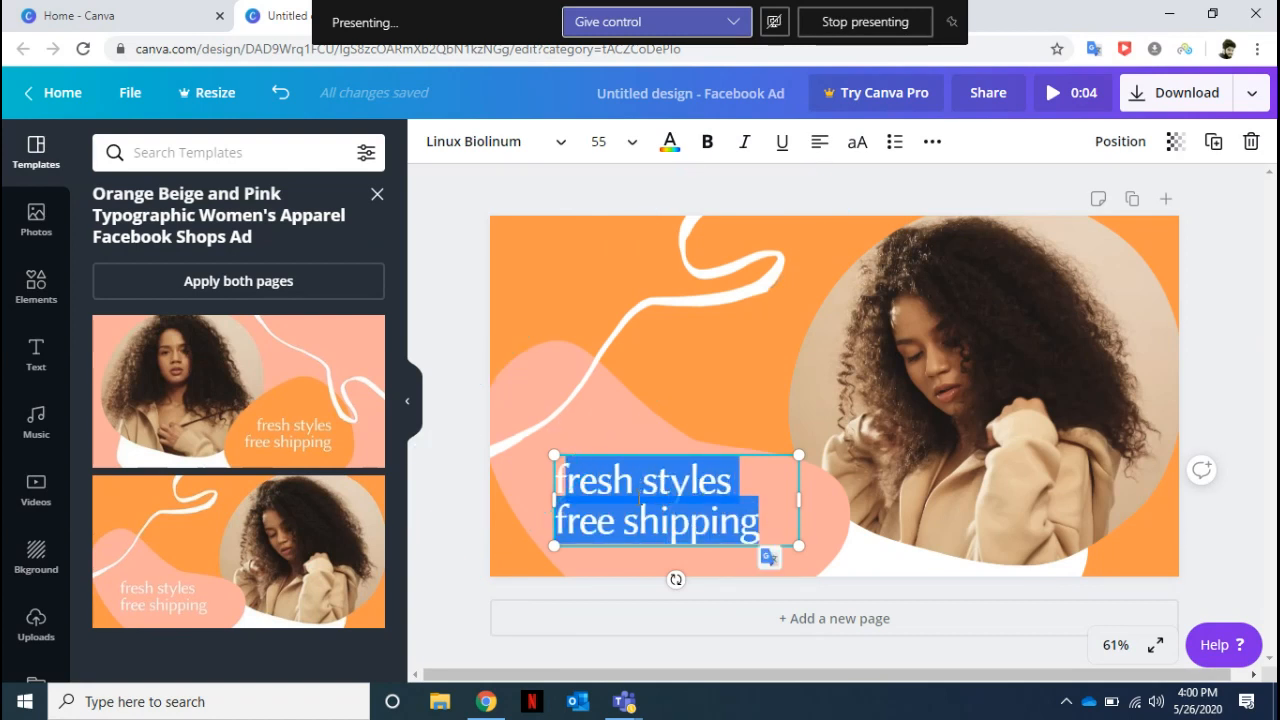
Search the photo library for "entrepreneur" and replace the template's photo with the free one of a woman in a striped blazer writing at a desk.
left_click(37, 220)
left_click(176, 149)
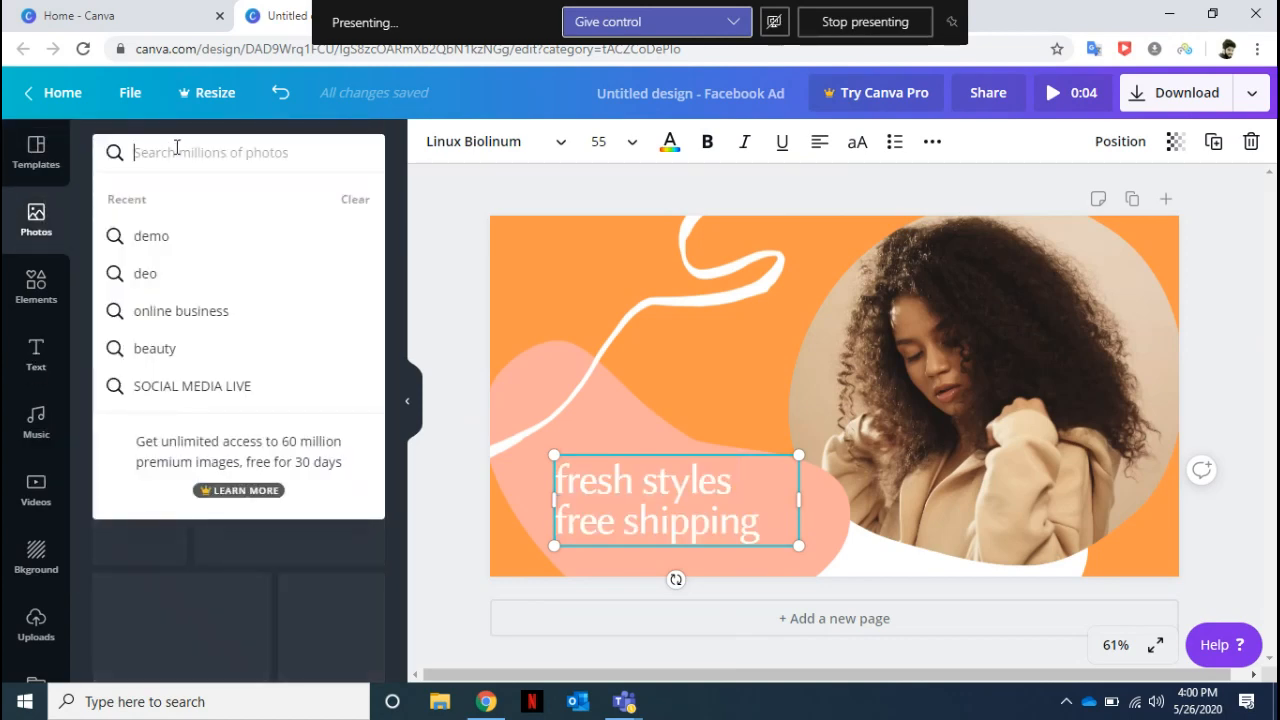
type("ent")
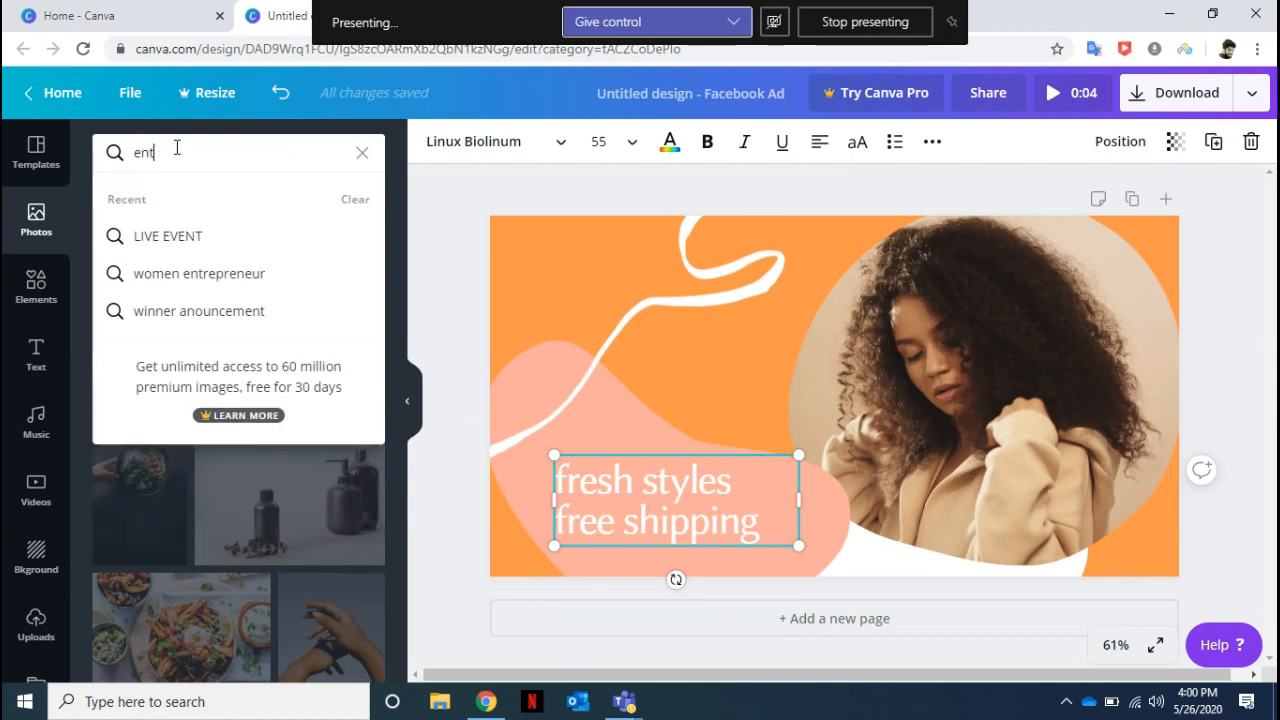
type("repreneur")
key("Return")
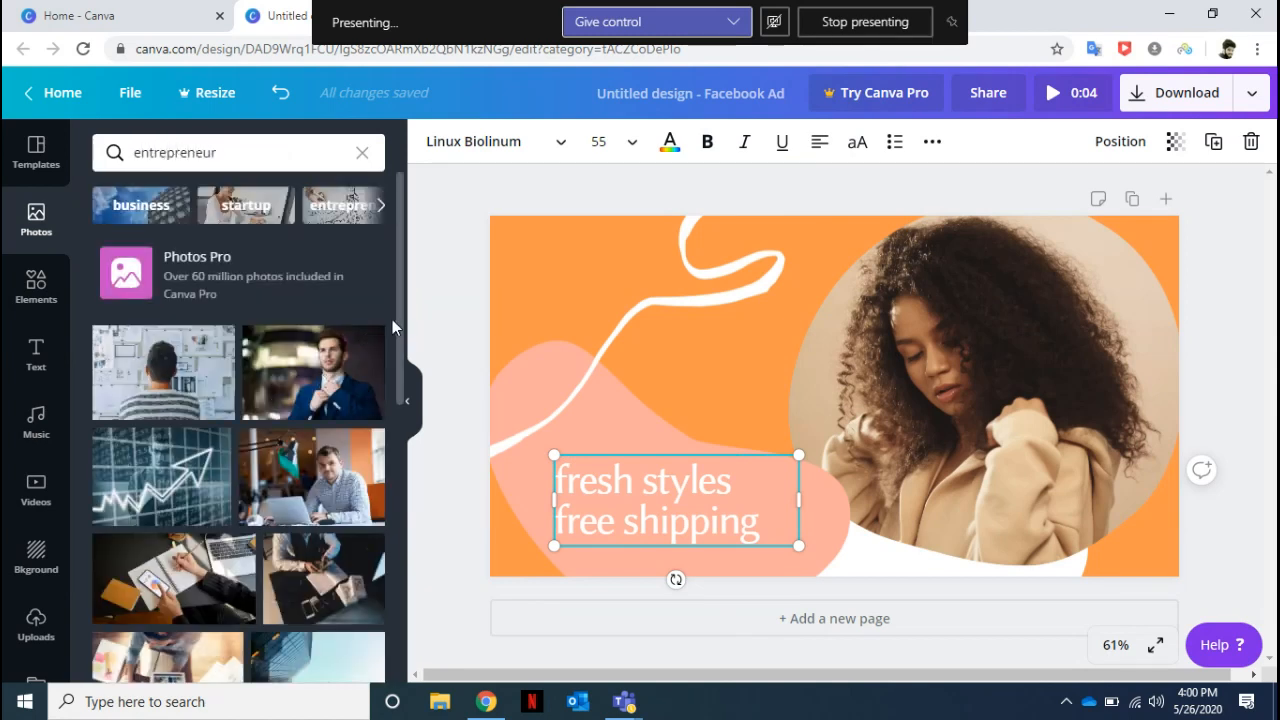
left_click_drag(401, 369, 395, 580)
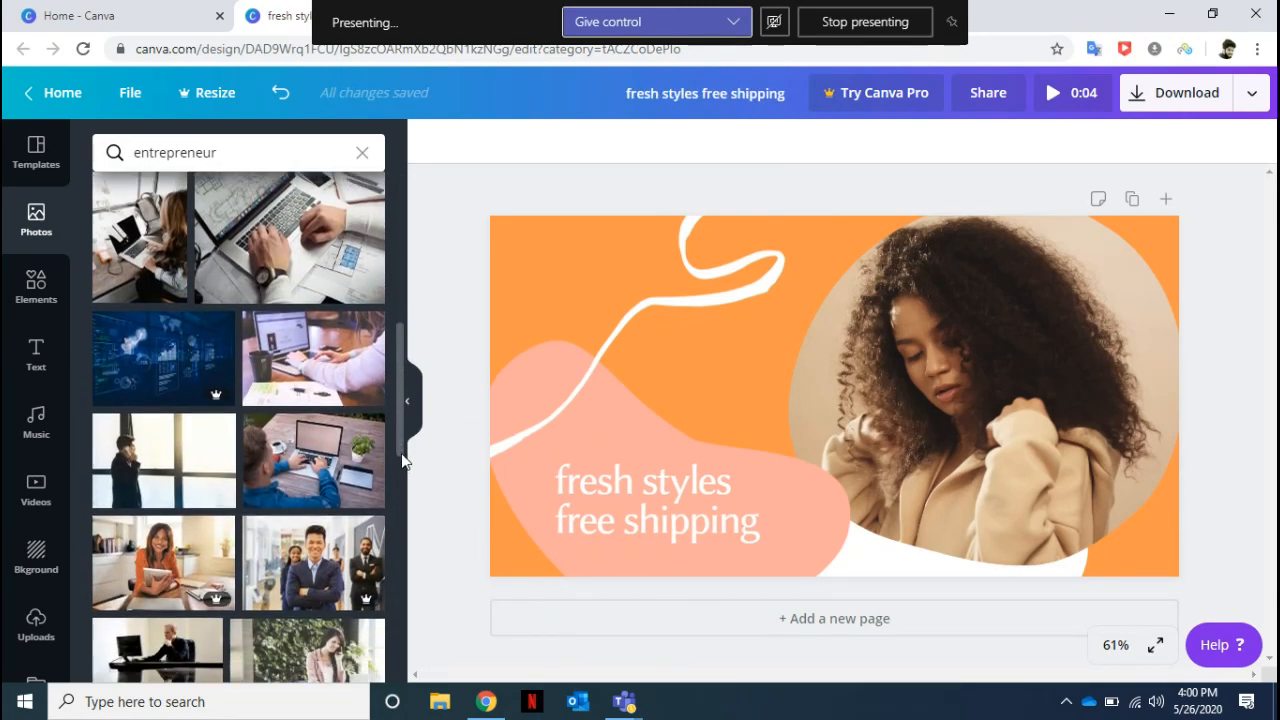
left_click_drag(403, 441, 396, 589)
left_click_drag(398, 437, 395, 618)
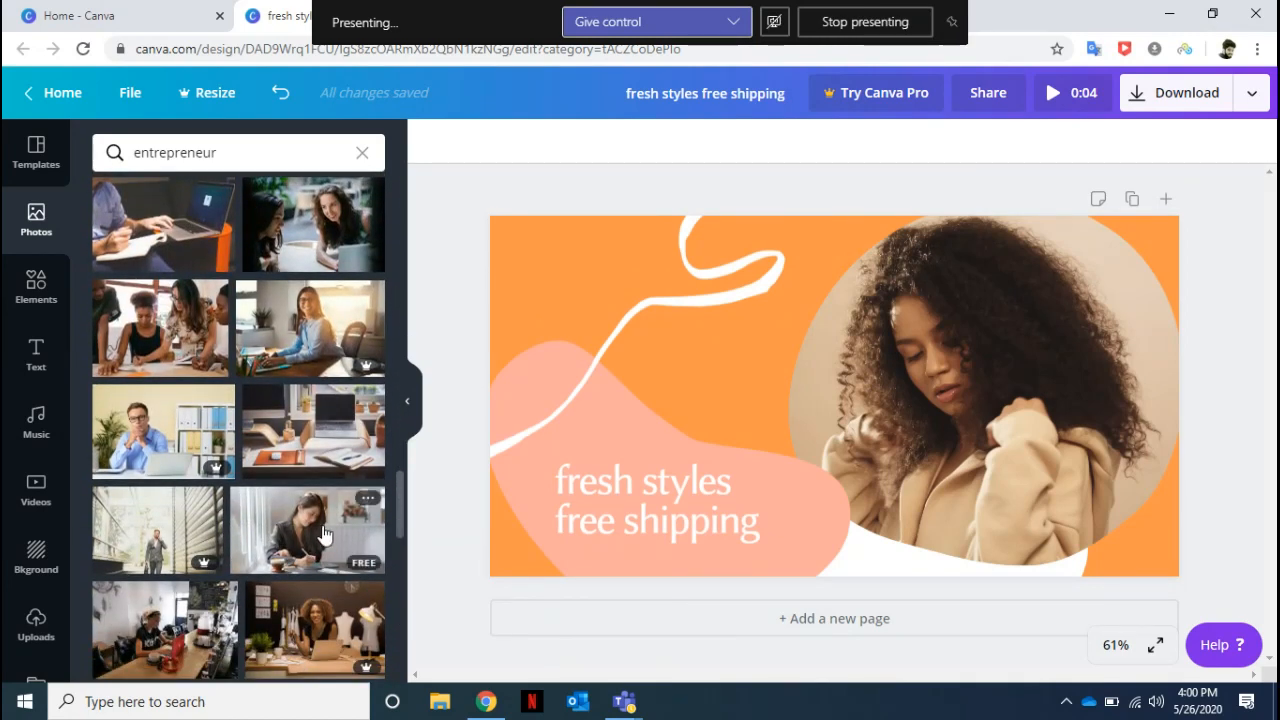
left_click_drag(323, 535, 925, 293)
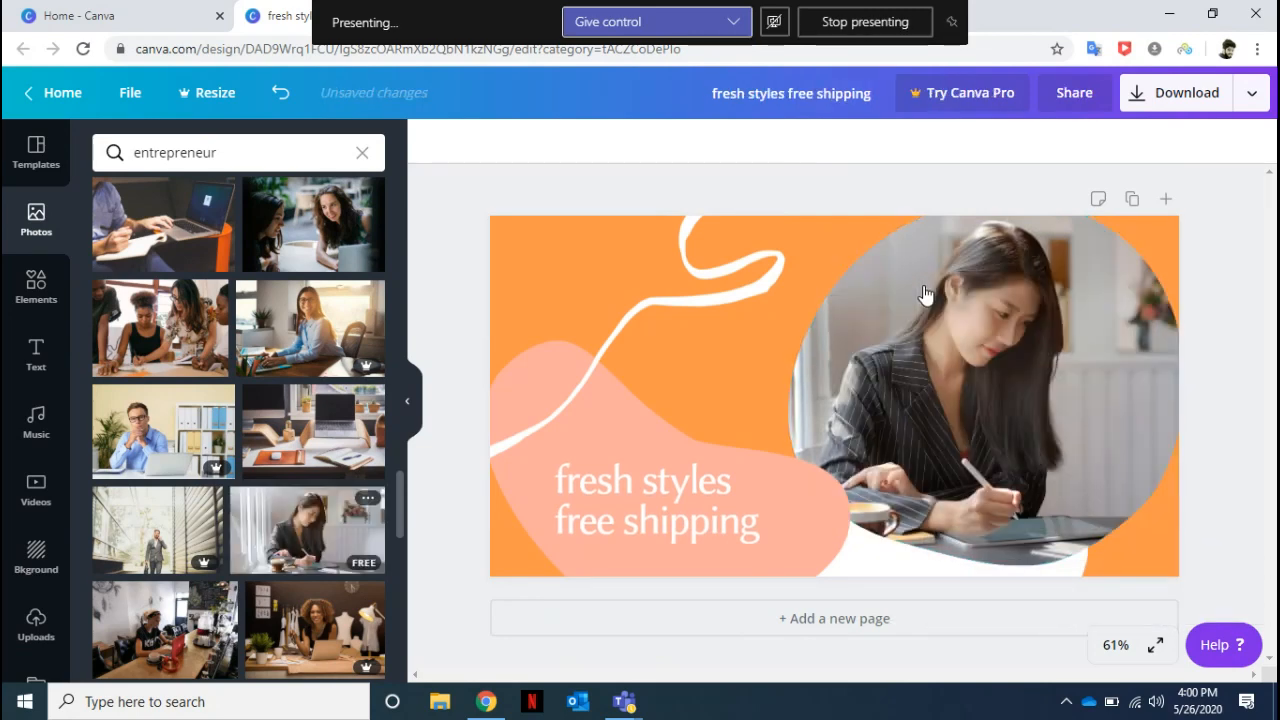
Replace the "fresh styles free shipping" text with "Start Online Beauty Business".
left_click(692, 519)
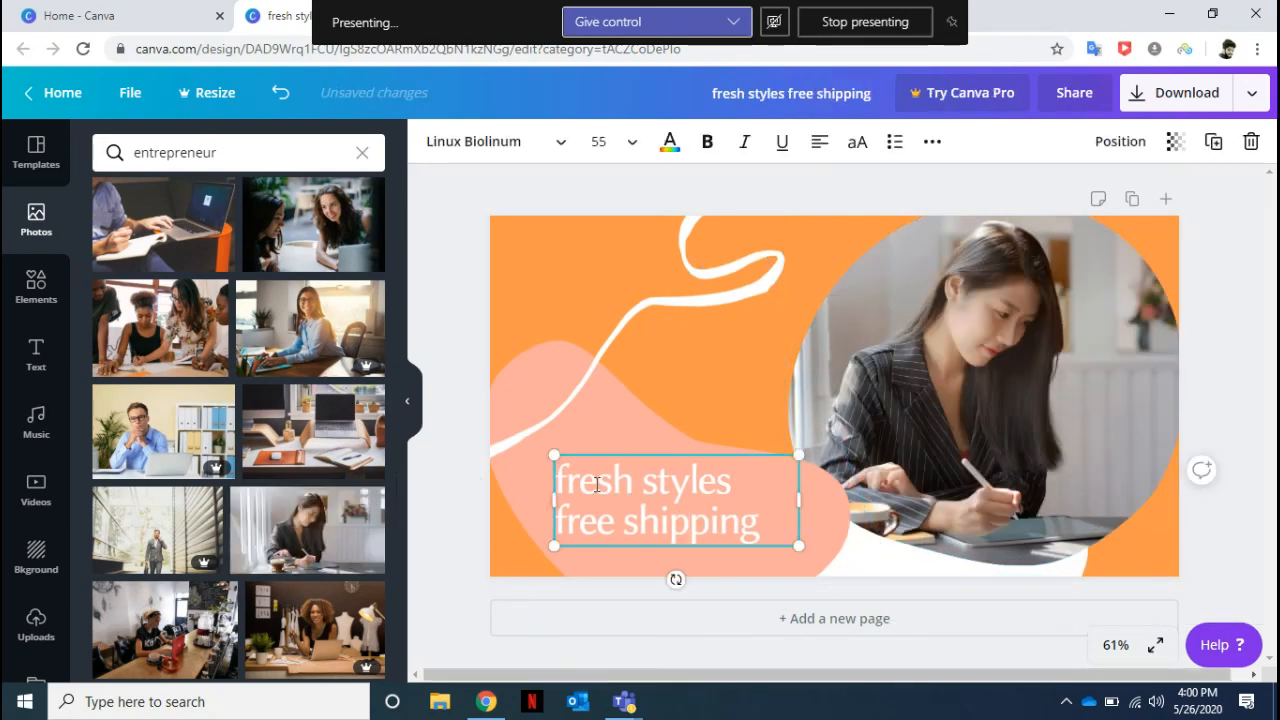
left_click_drag(560, 472, 770, 550)
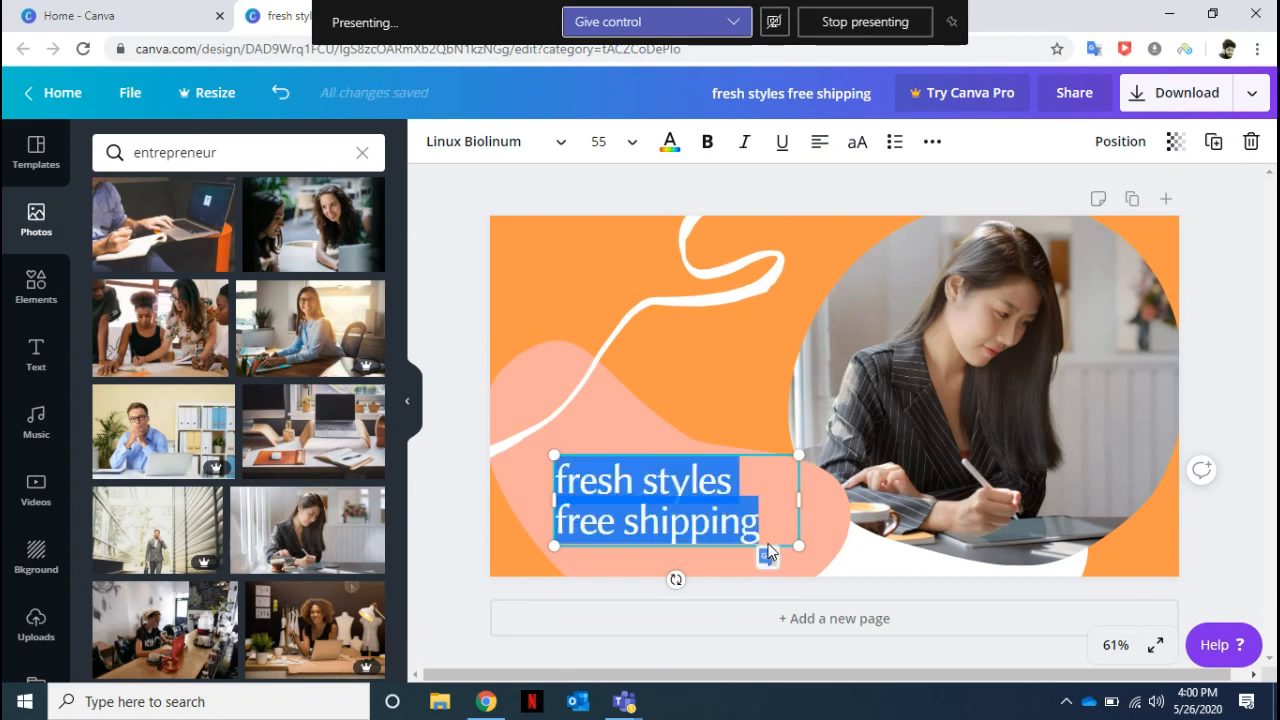
type("Stra")
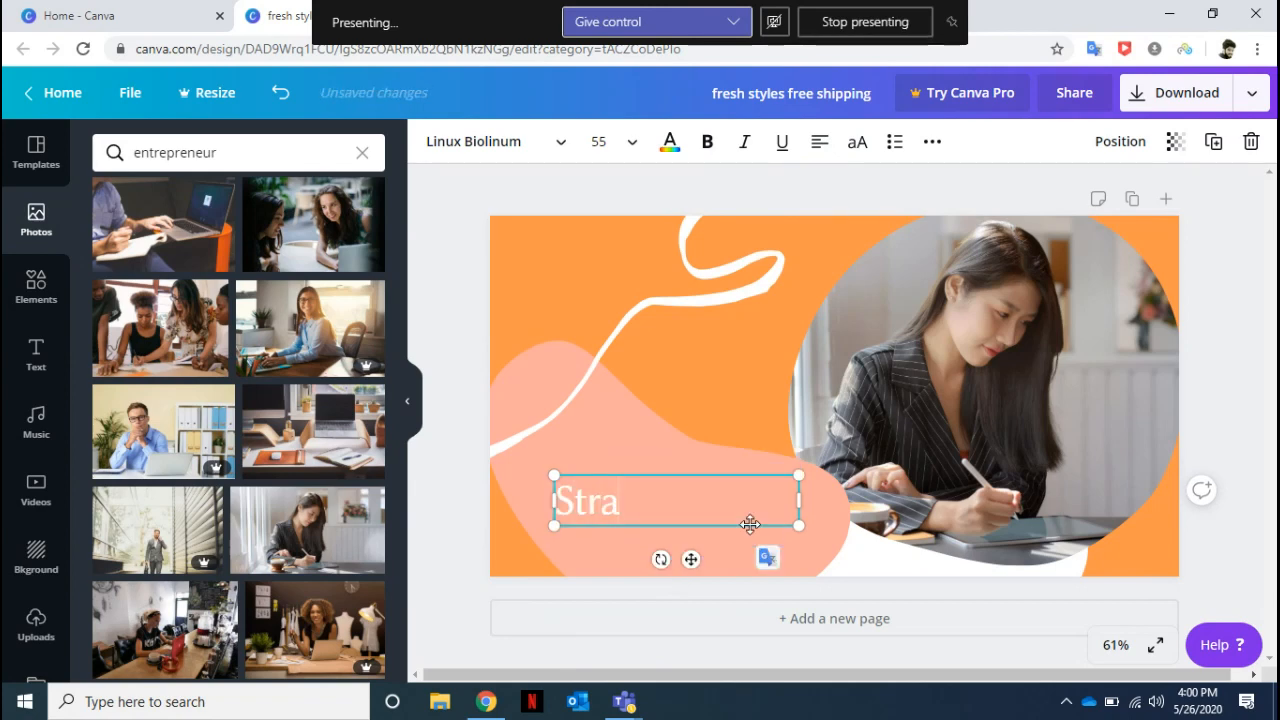
key("BackSpace")
type("ART")
key("BackSpace")
key("BackSpace")
type("art Online")
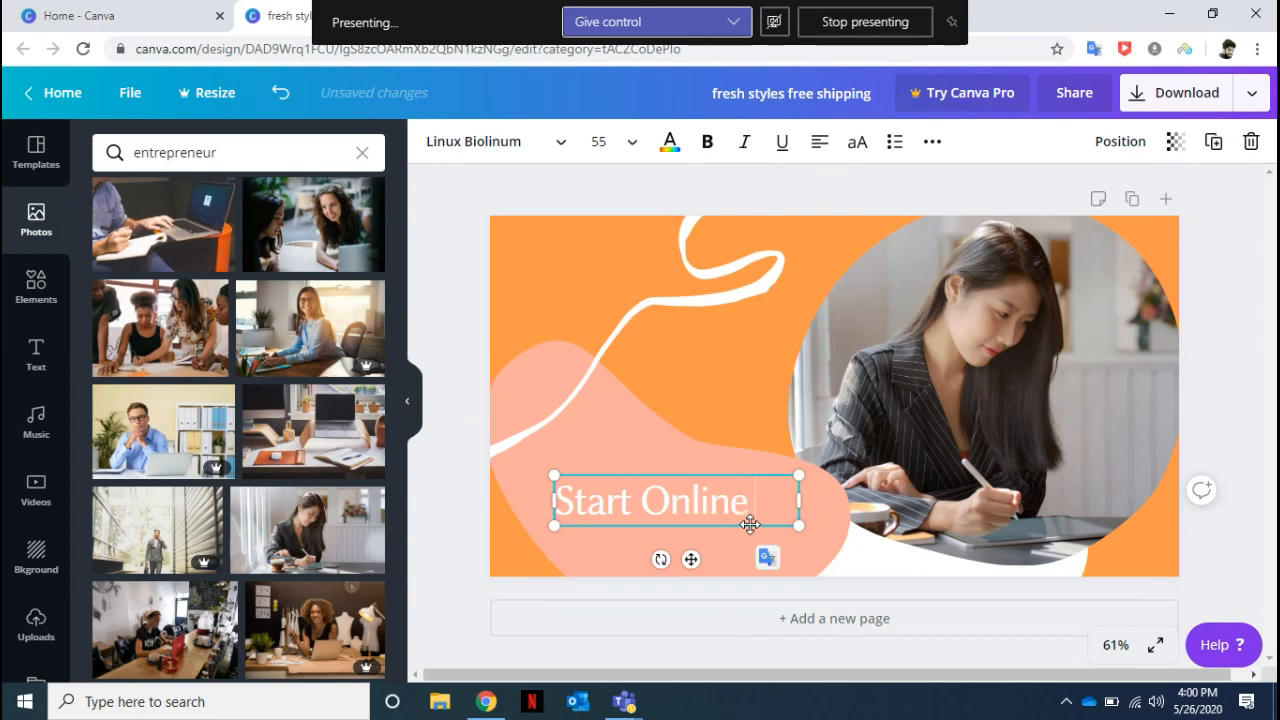
type(" Beauty")
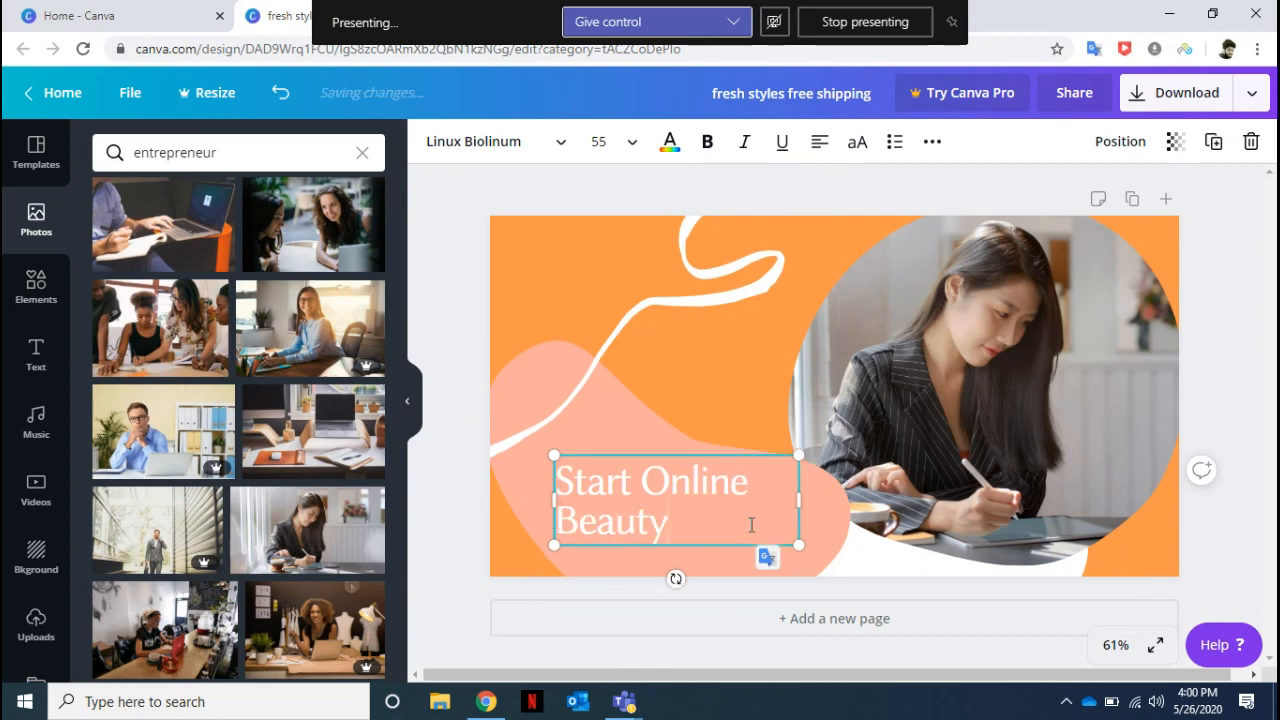
type(" Business")
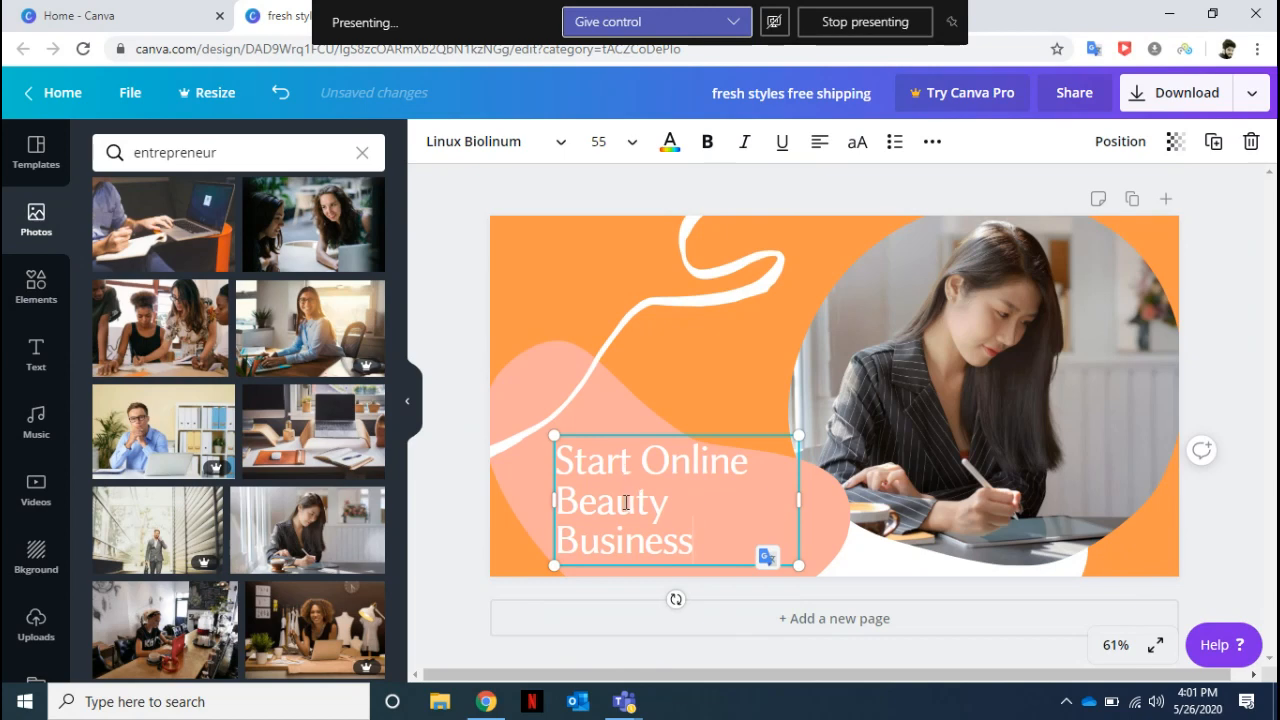
Set the font size of the whole headline to 48.
key("ctrl+a")
left_click(630, 143)
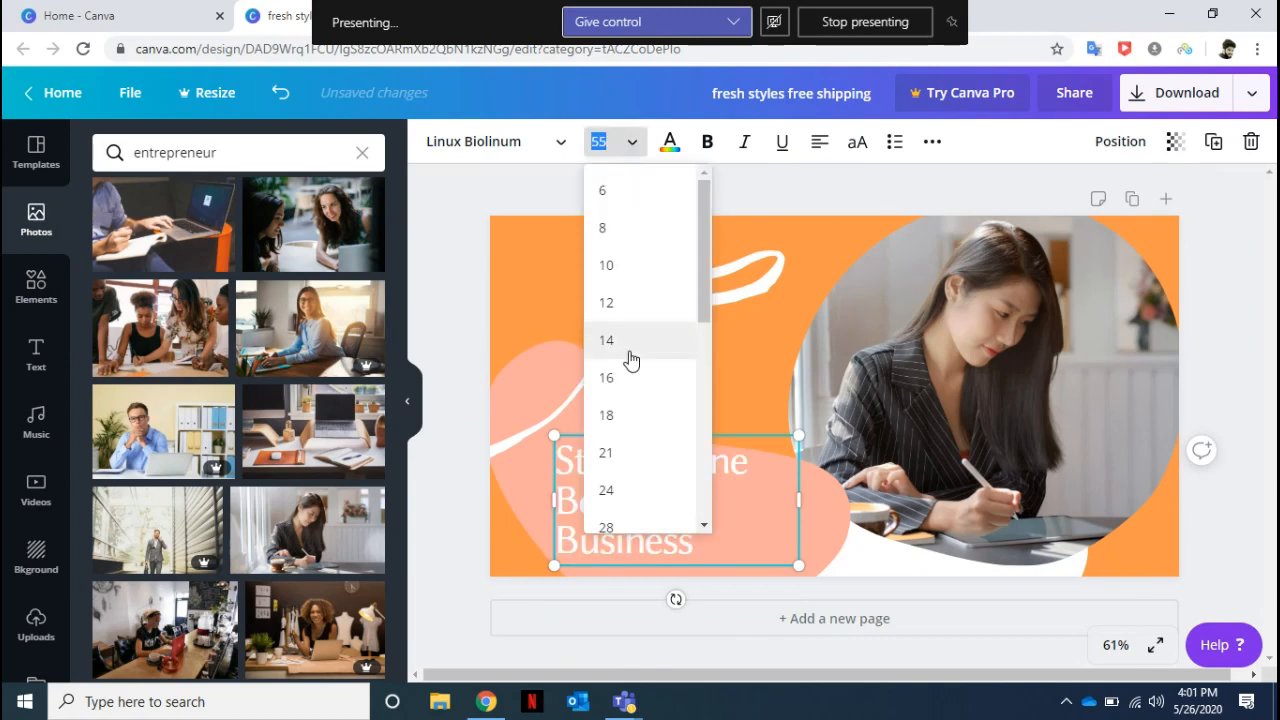
left_click_drag(706, 278, 694, 434)
left_click(643, 268)
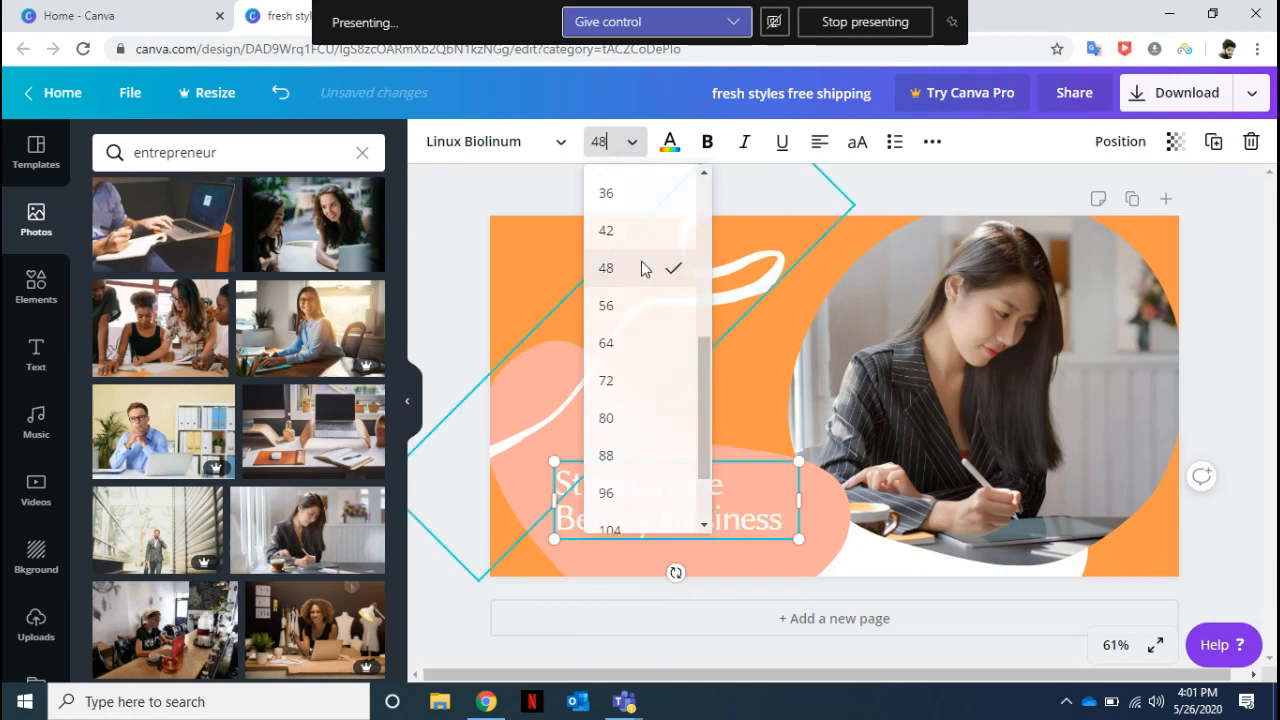
left_click(1253, 224)
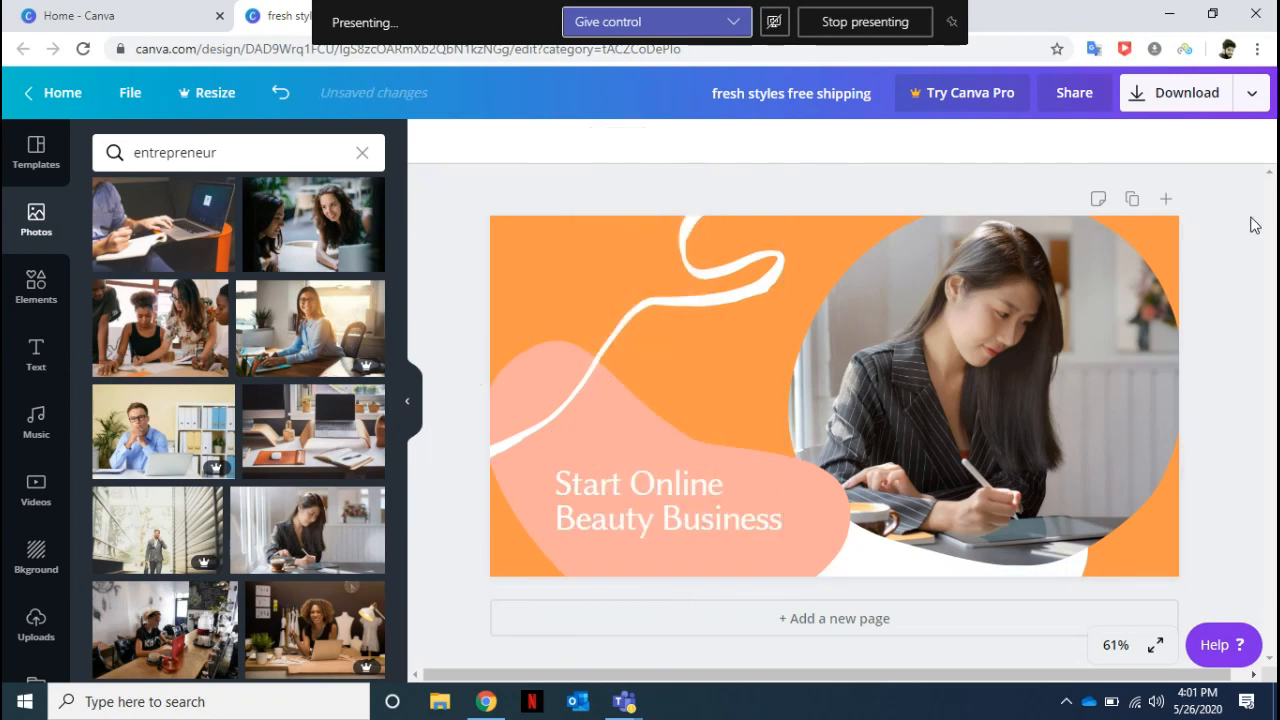
Download the finished design as a PNG, and dismiss the image preview and the Canva Pro trial offer.
left_click(1214, 104)
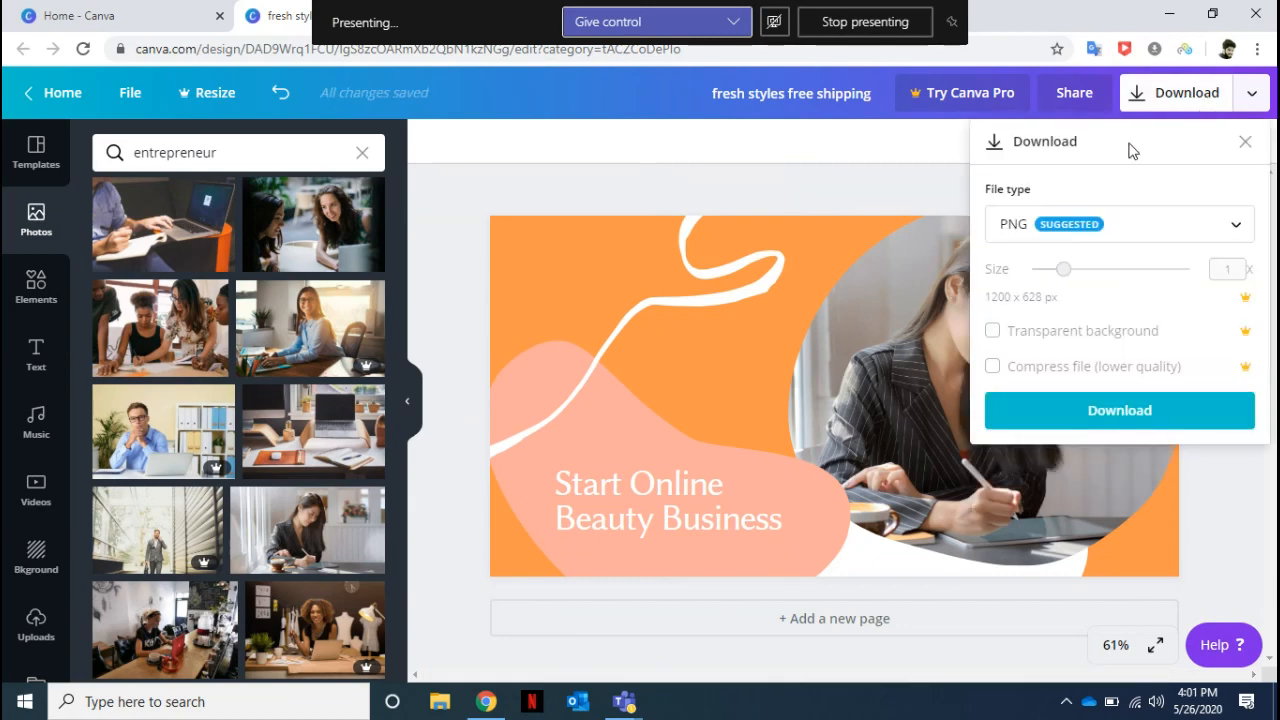
left_click(1087, 410)
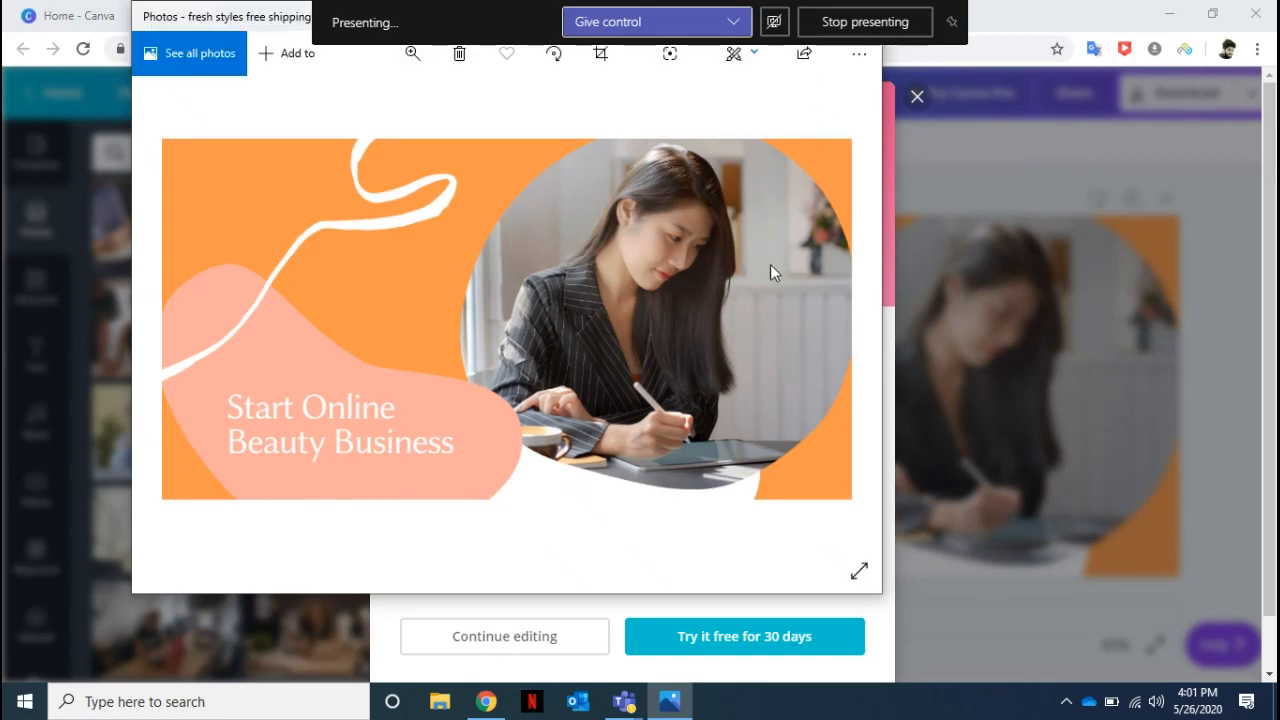
left_click(1019, 65)
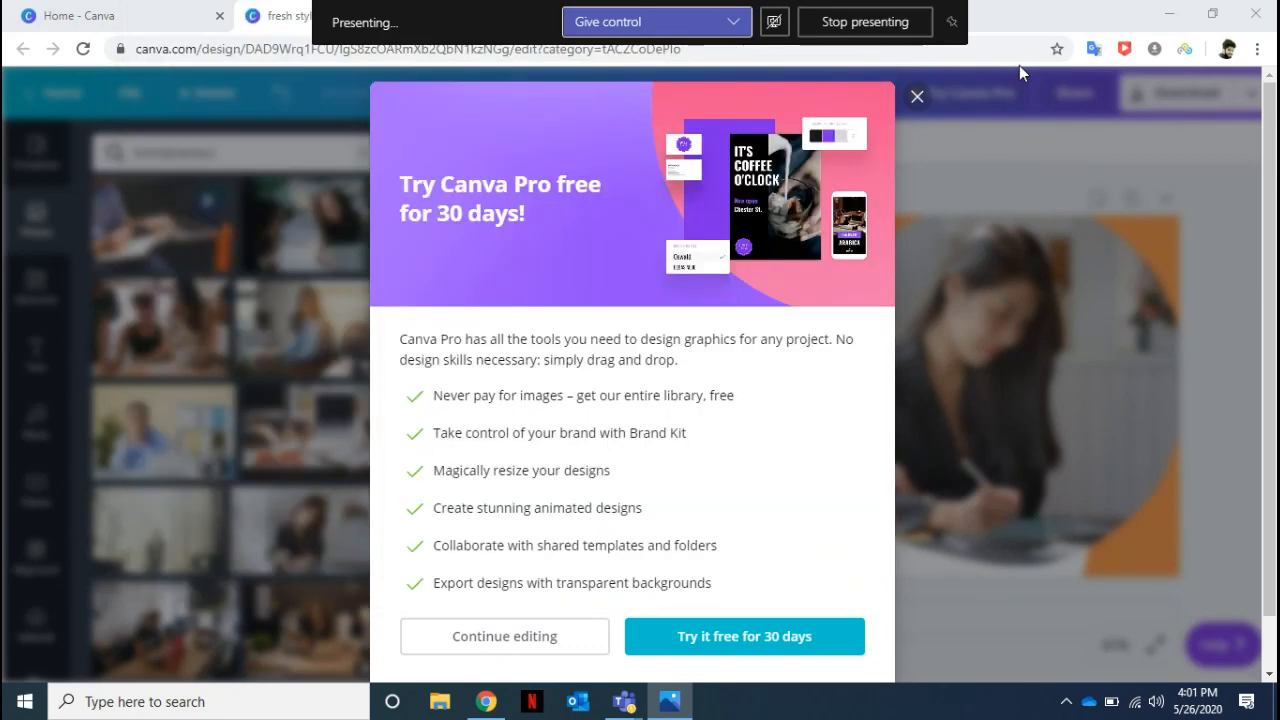
left_click(915, 100)
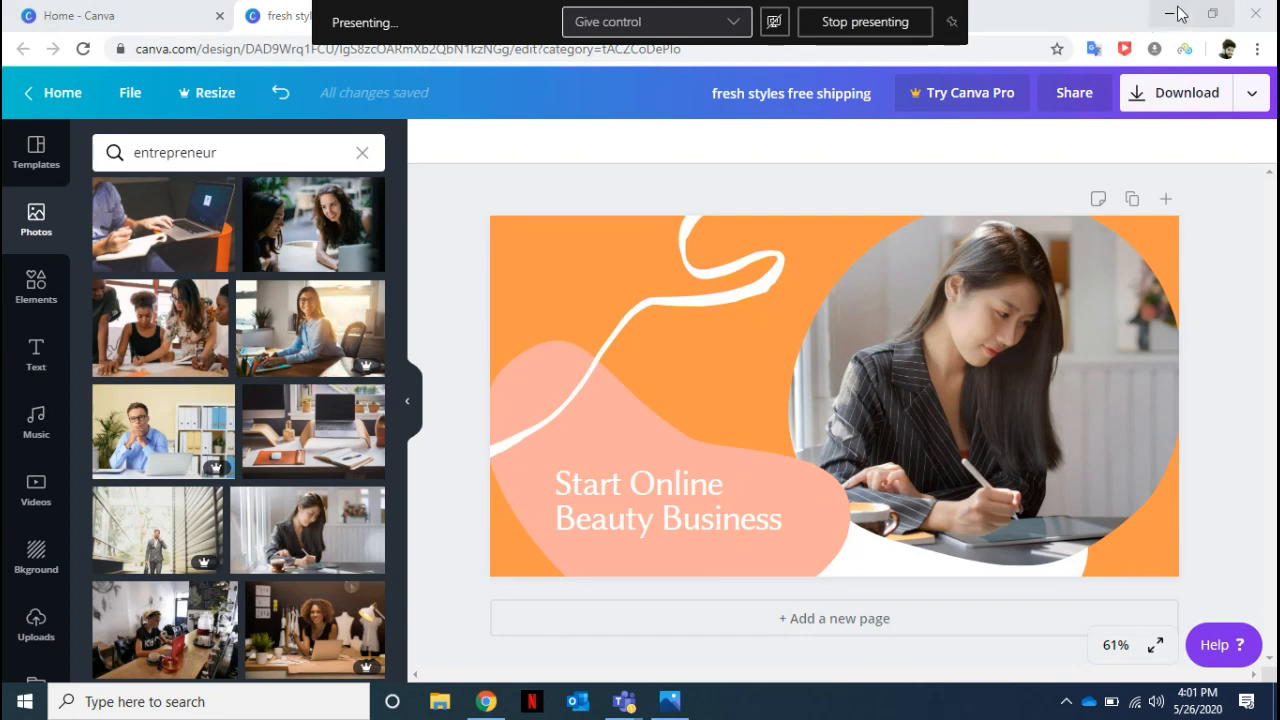
Close the Canva home page and switch to Ads Manager.
right_click(165, 12)
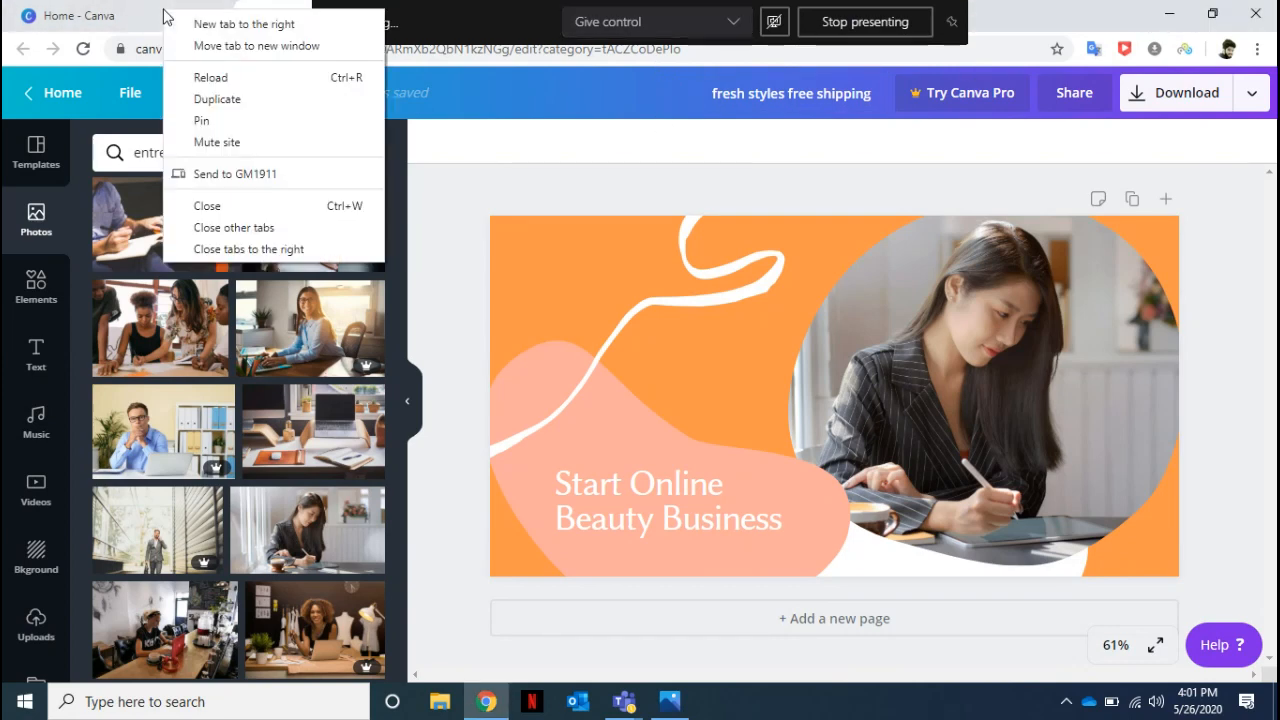
left_click(229, 206)
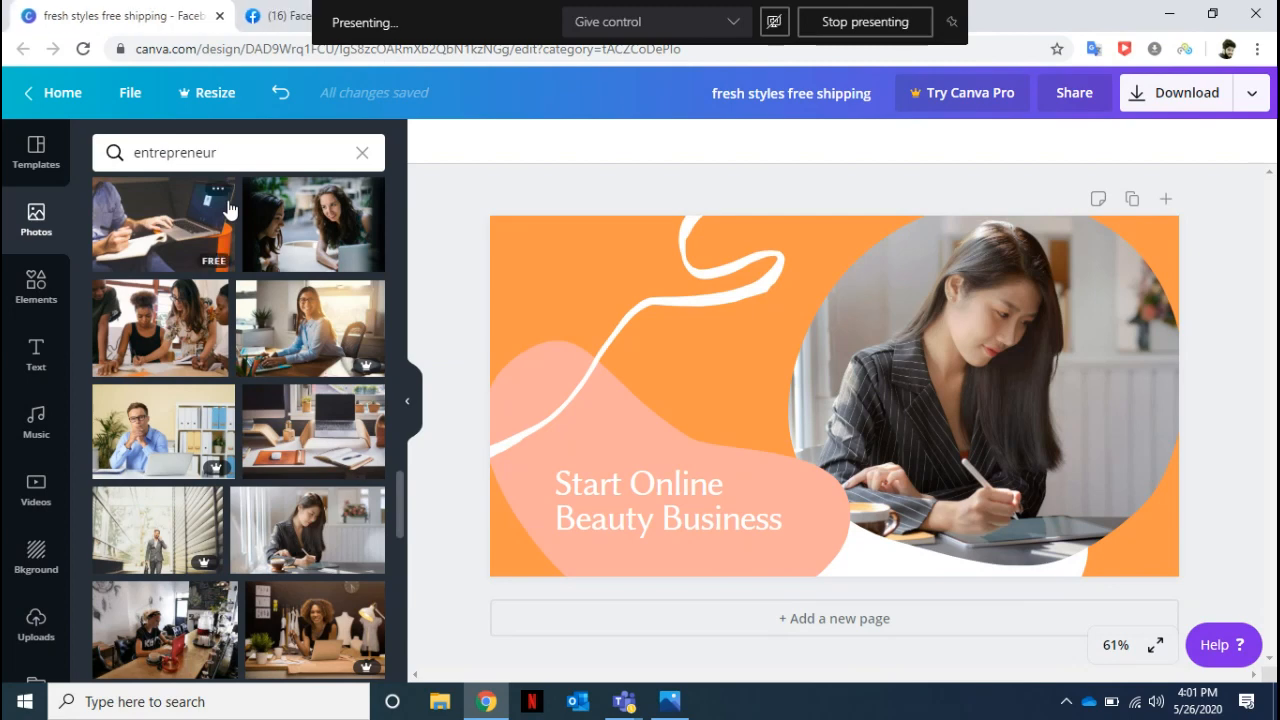
left_click(272, 18)
left_click(530, 20)
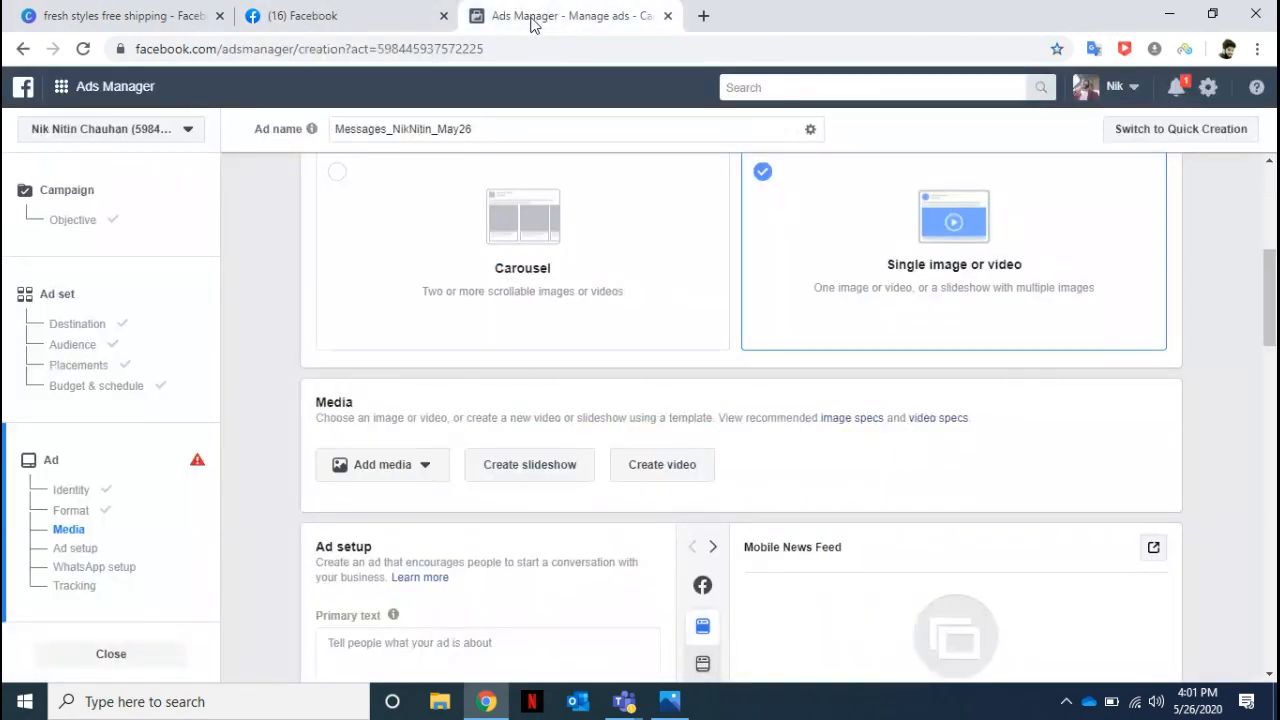
Upload the "fresh styles free shipping" PNG from the Downloads folder and use it as the ad's image.
left_click(419, 467)
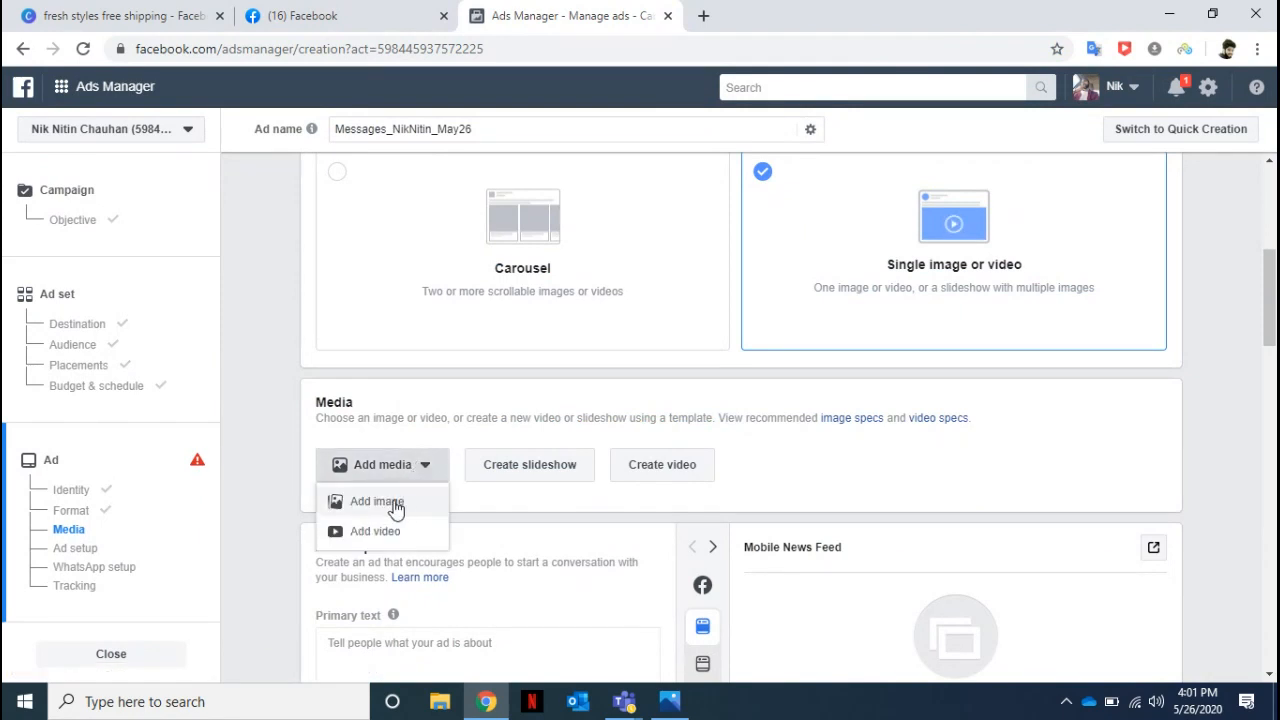
left_click(396, 510)
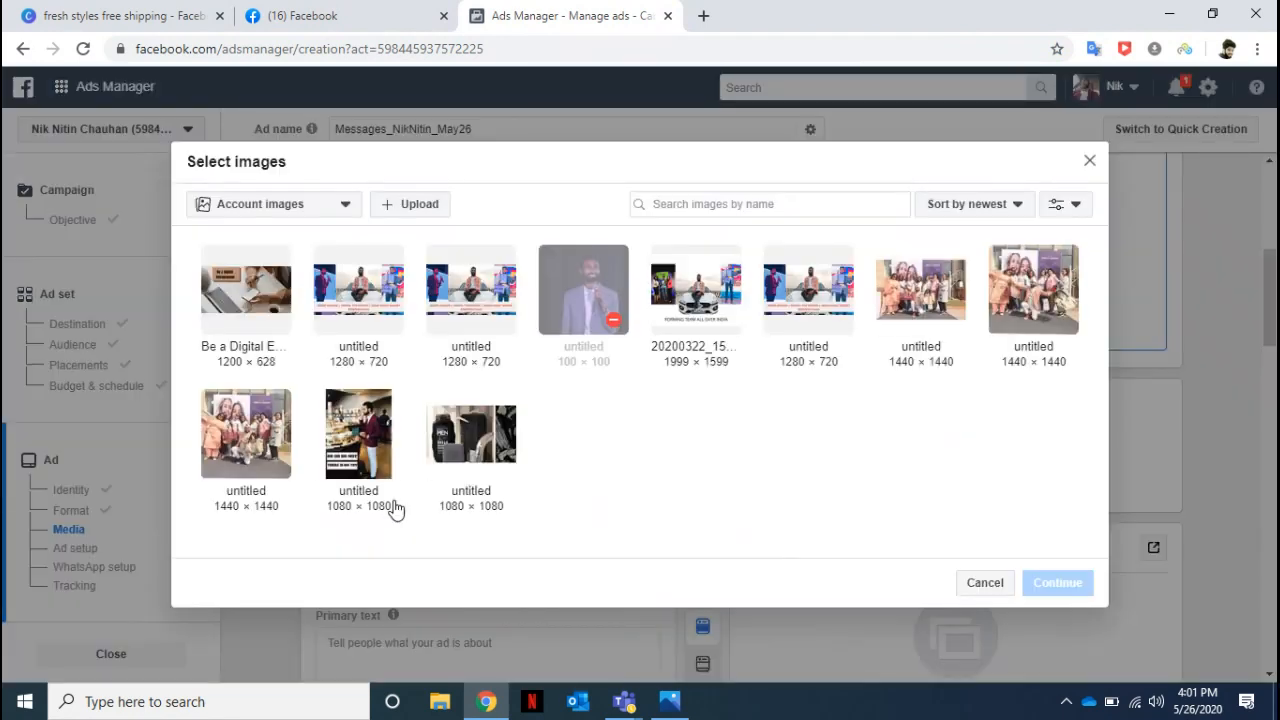
left_click(421, 202)
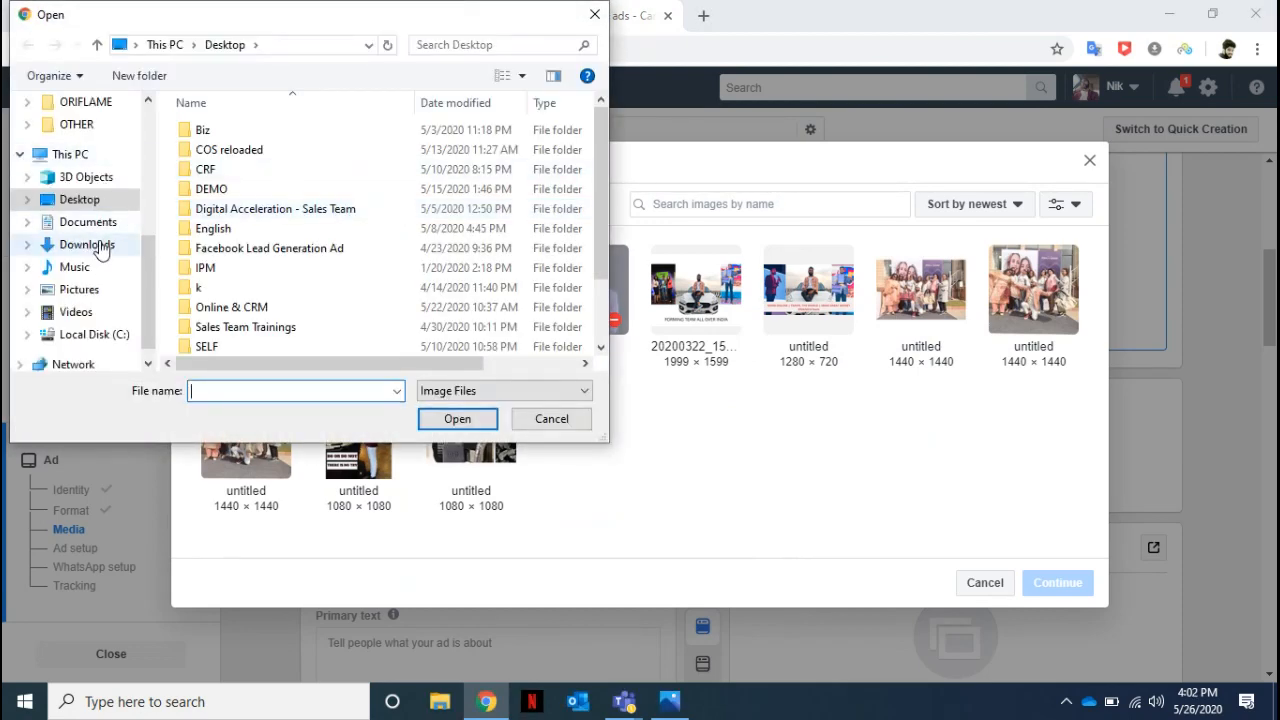
left_click(100, 246)
left_click(235, 160)
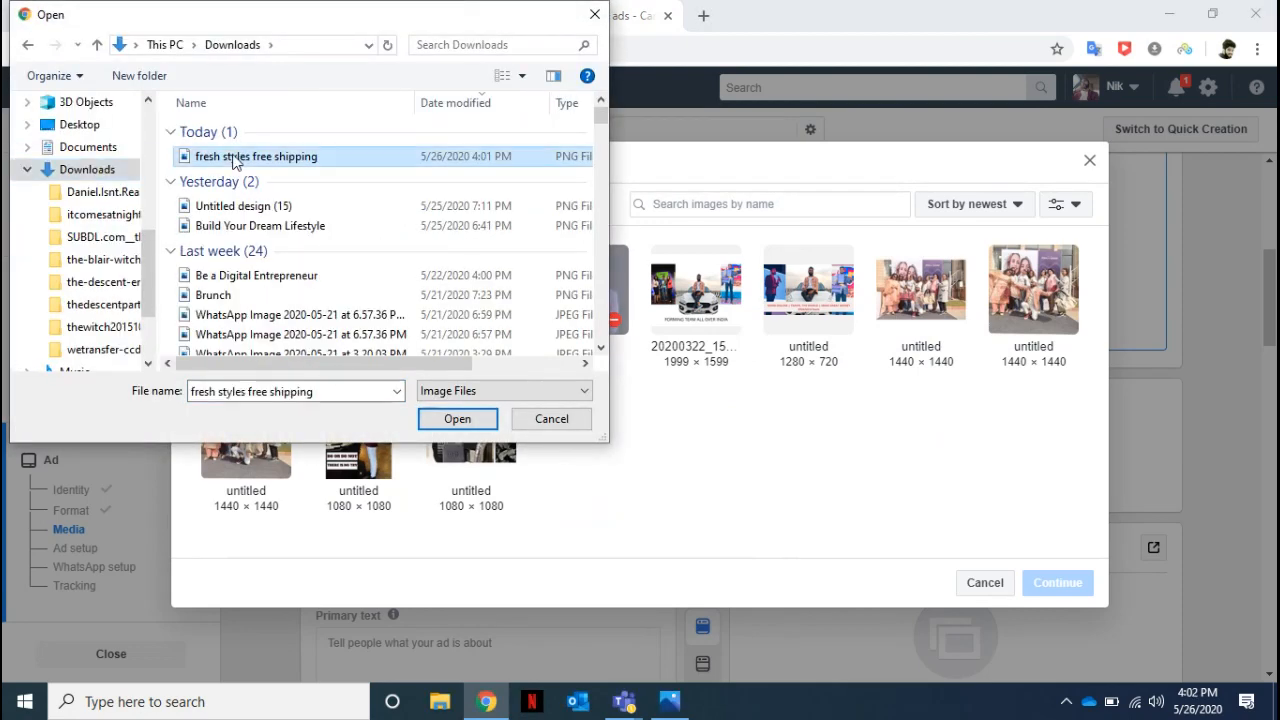
left_click(455, 421)
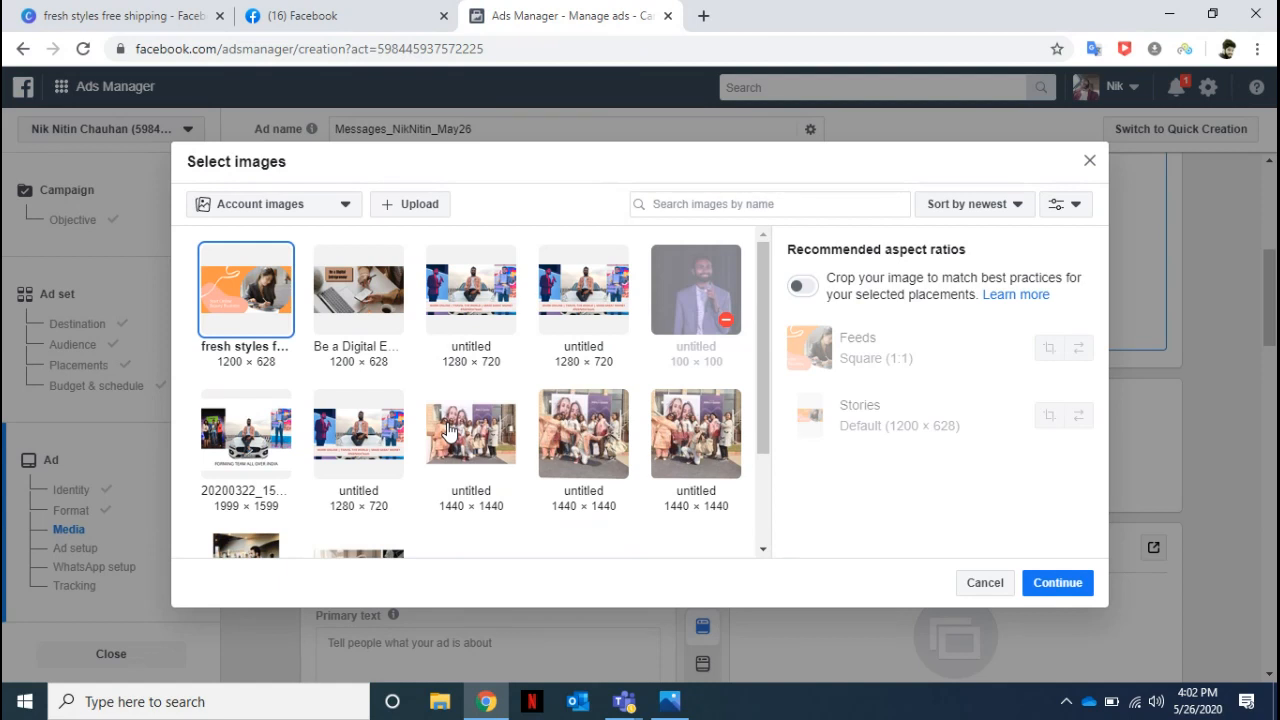
left_click(1057, 594)
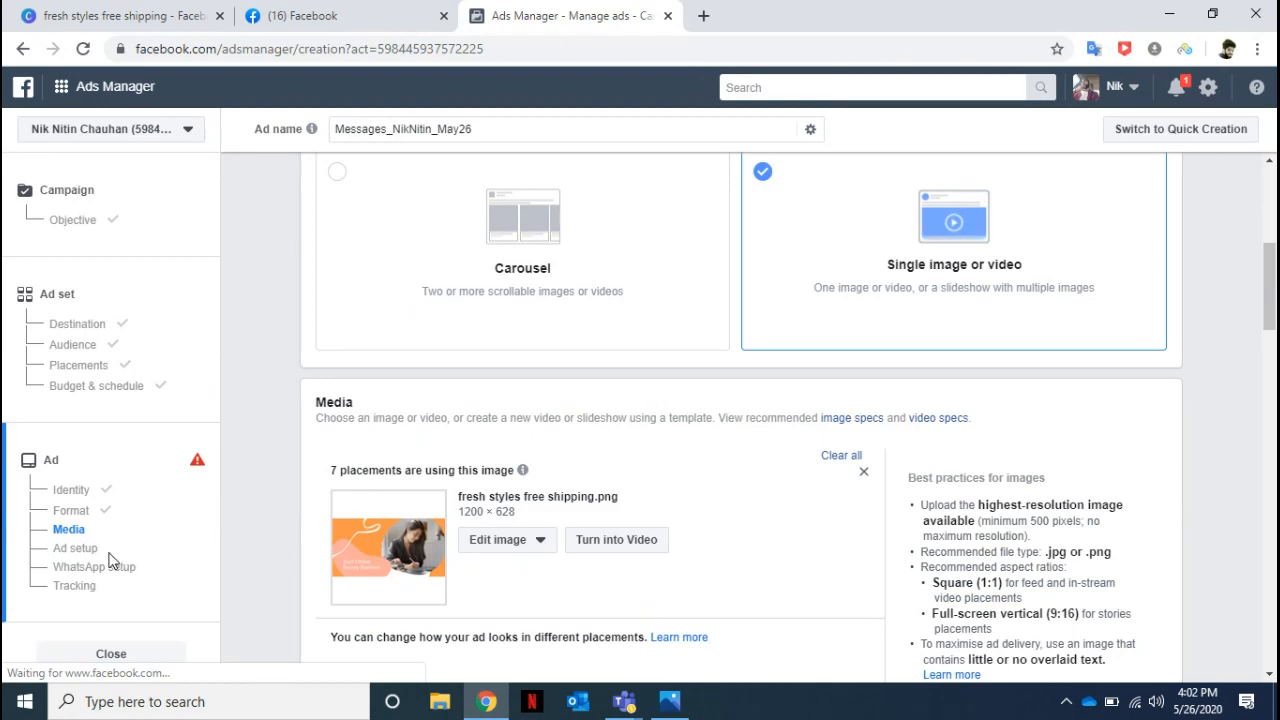
Preview the ad in the Facebook news feed, Marketplace and stories placements and in Instagram feed and stories, ending on Desktop News Feed.
left_click(76, 548)
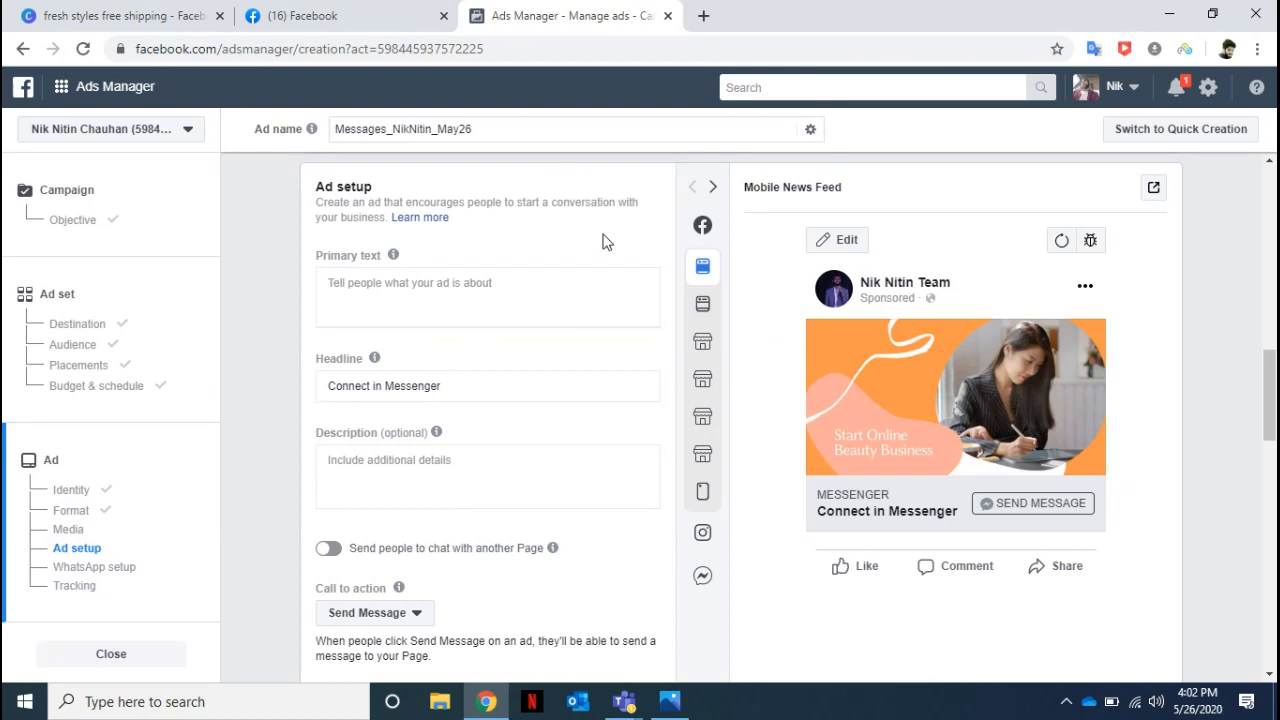
mouse_move(703, 265)
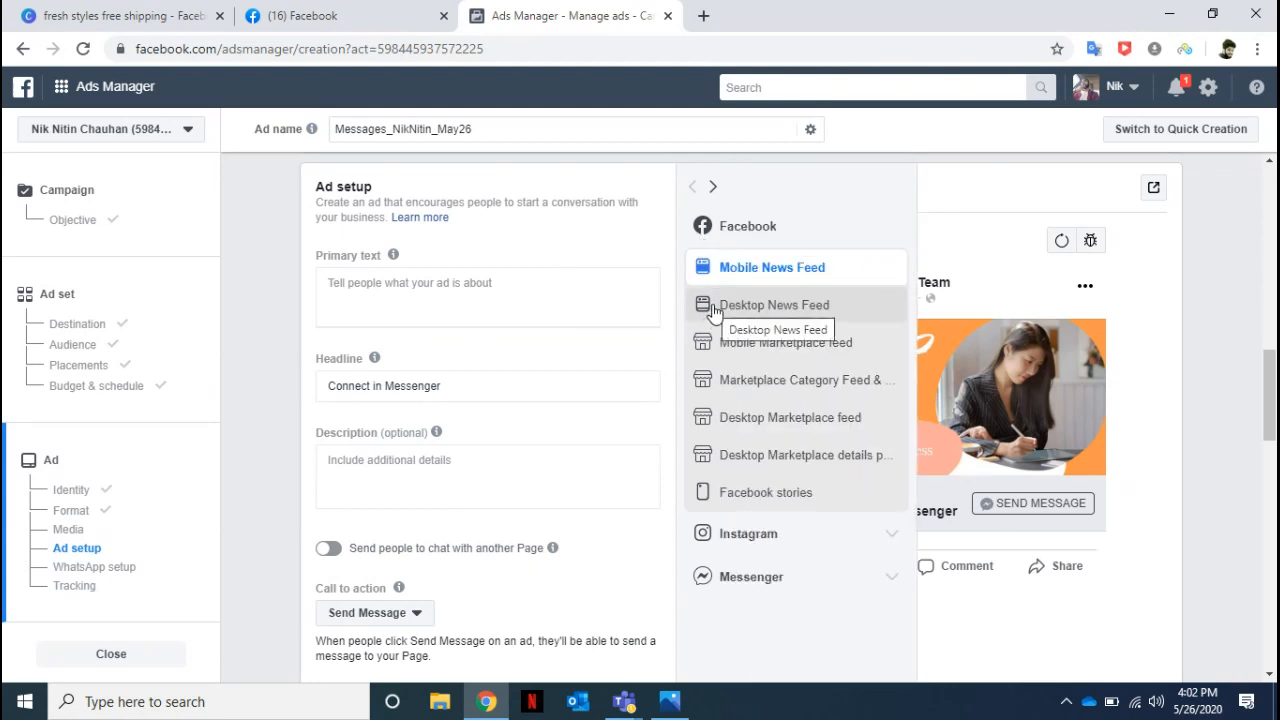
left_click(713, 306)
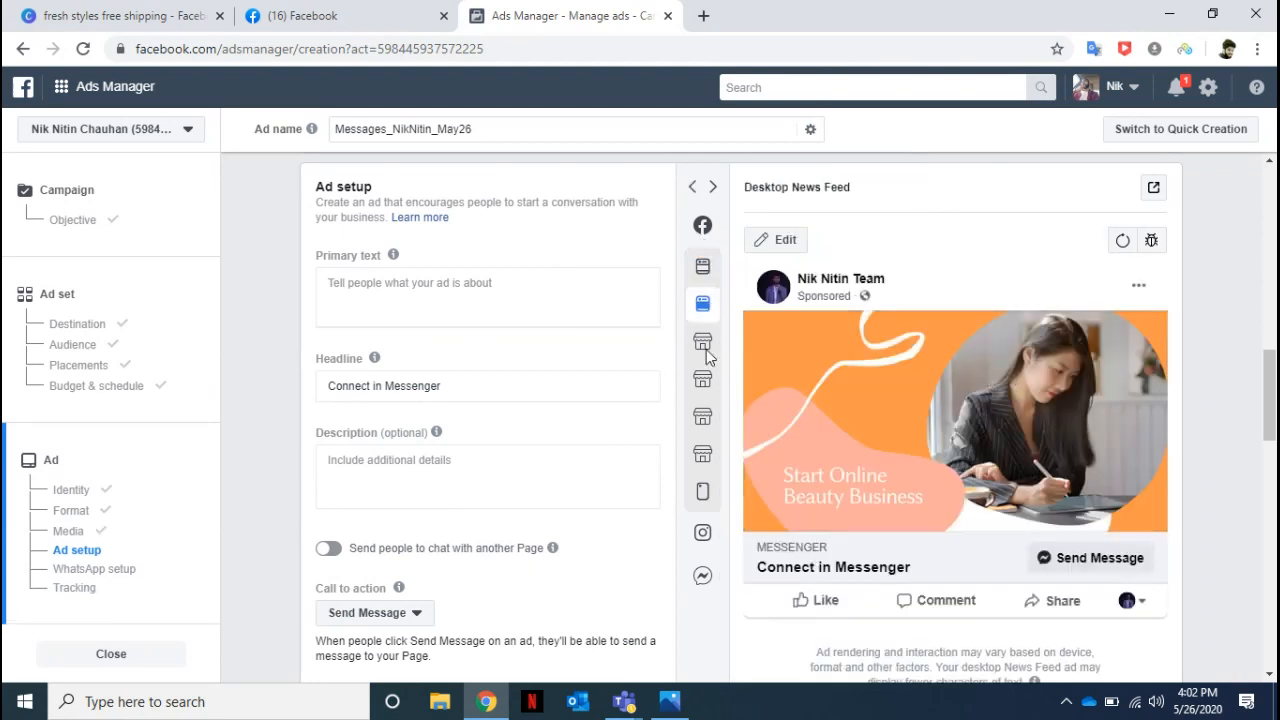
left_click(731, 350)
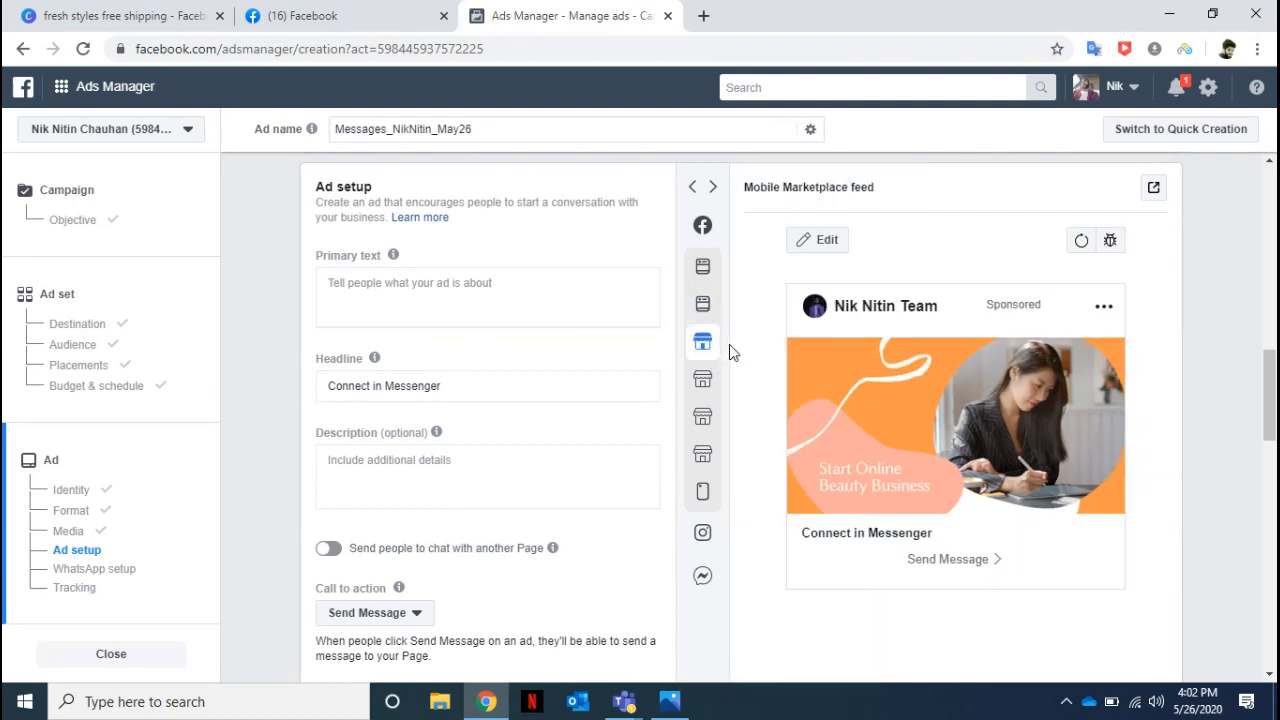
left_click(703, 420)
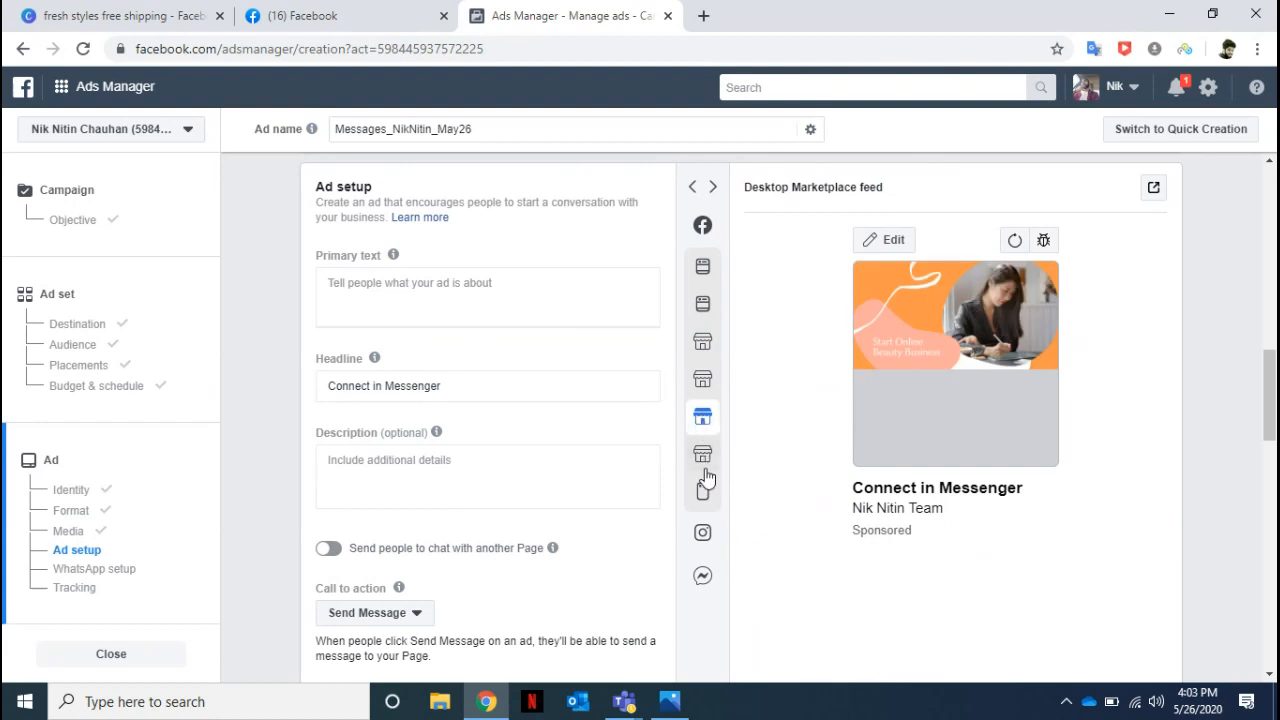
left_click(705, 468)
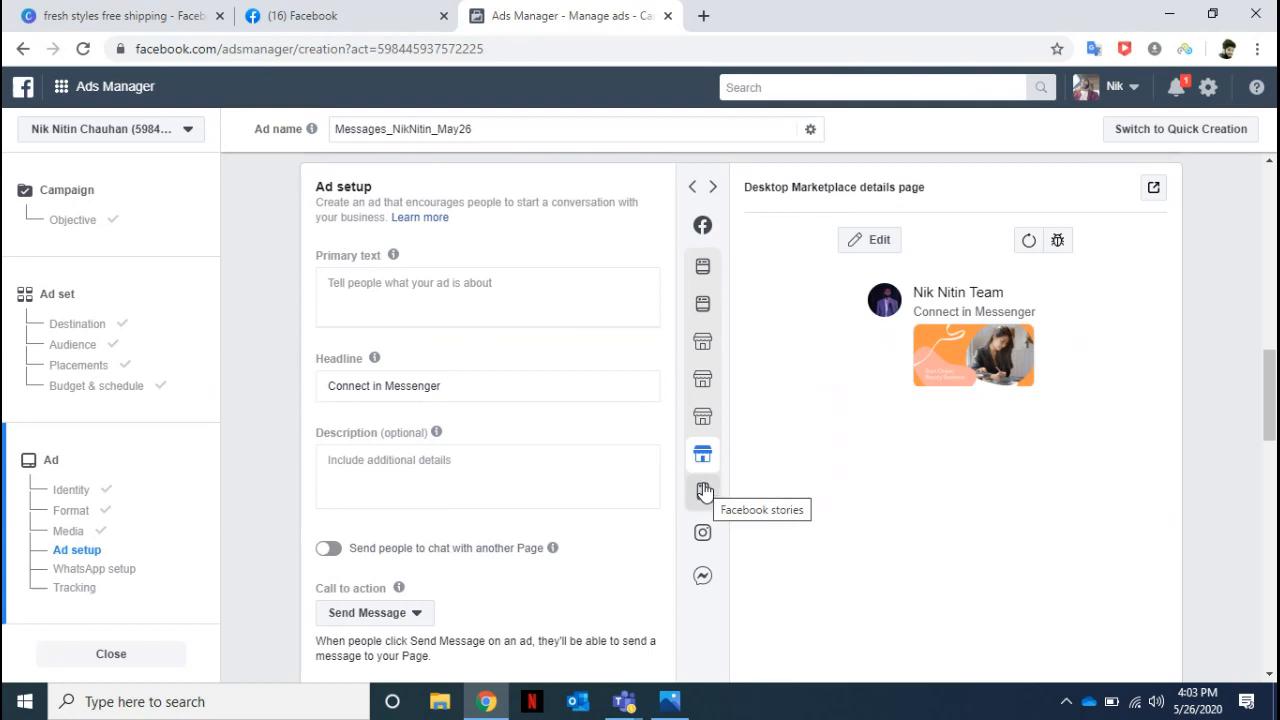
left_click(704, 491)
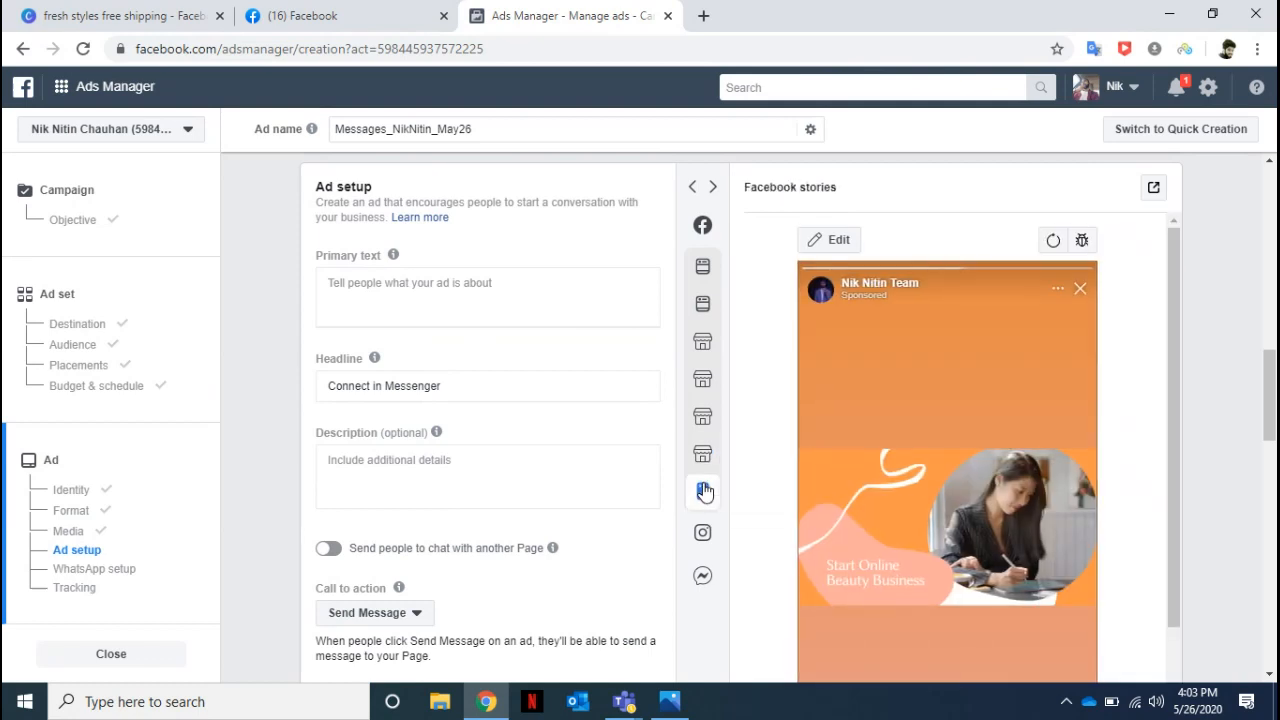
left_click(703, 537)
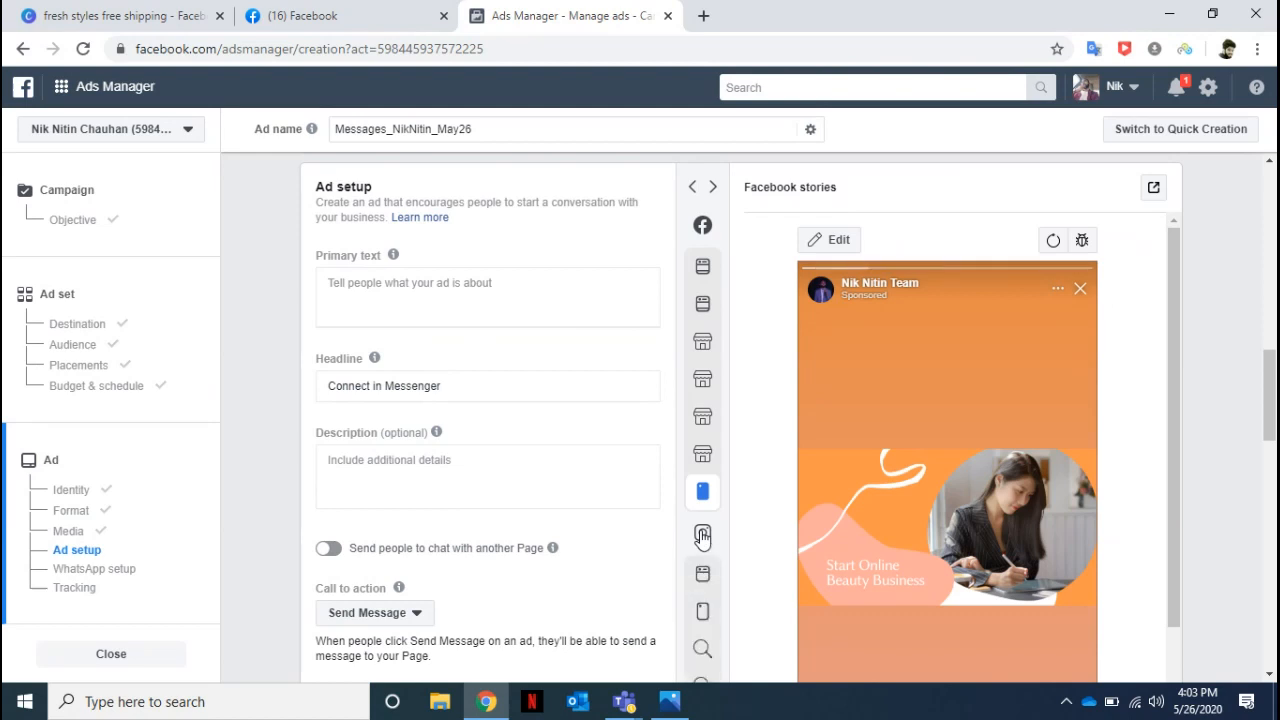
left_click(705, 573)
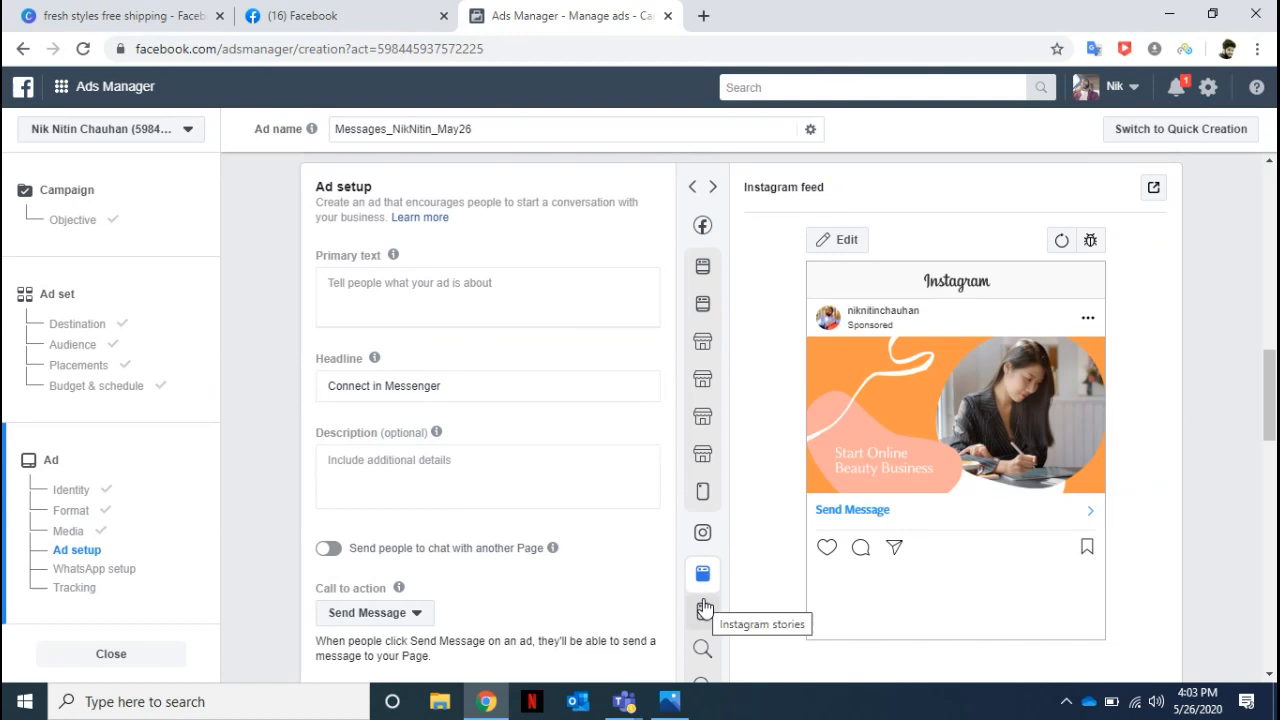
left_click(704, 614)
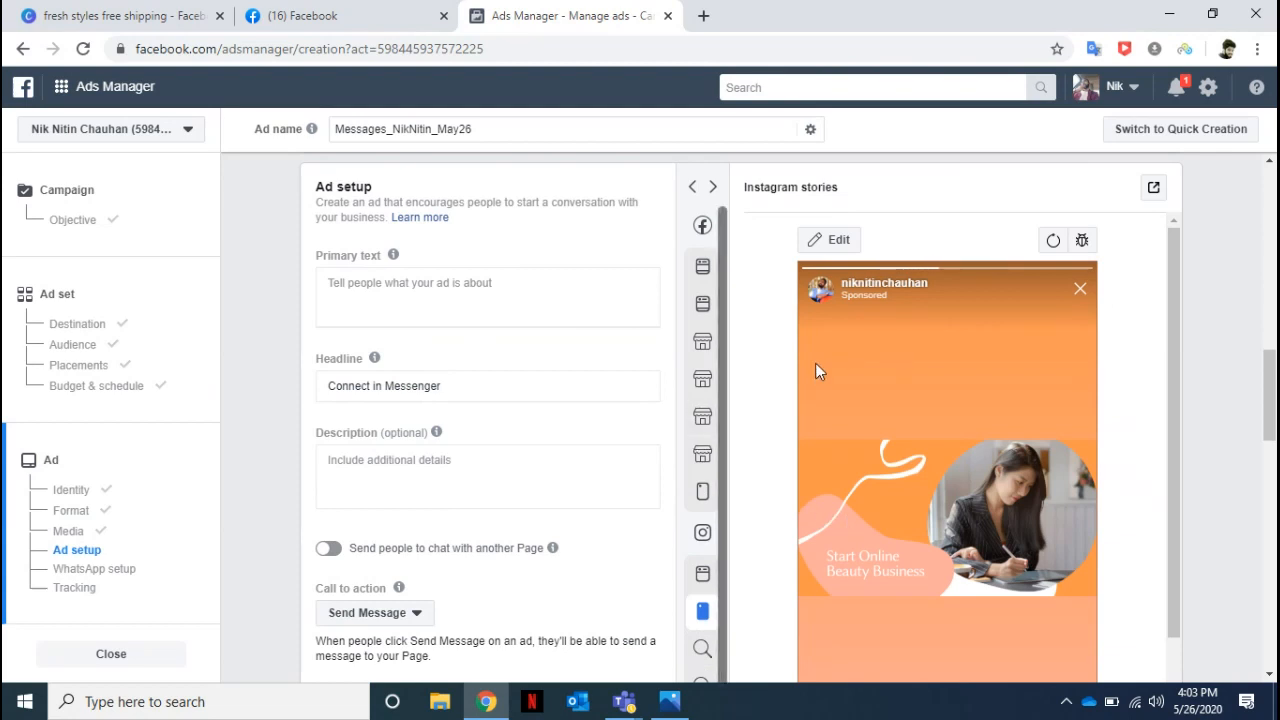
mouse_move(703, 230)
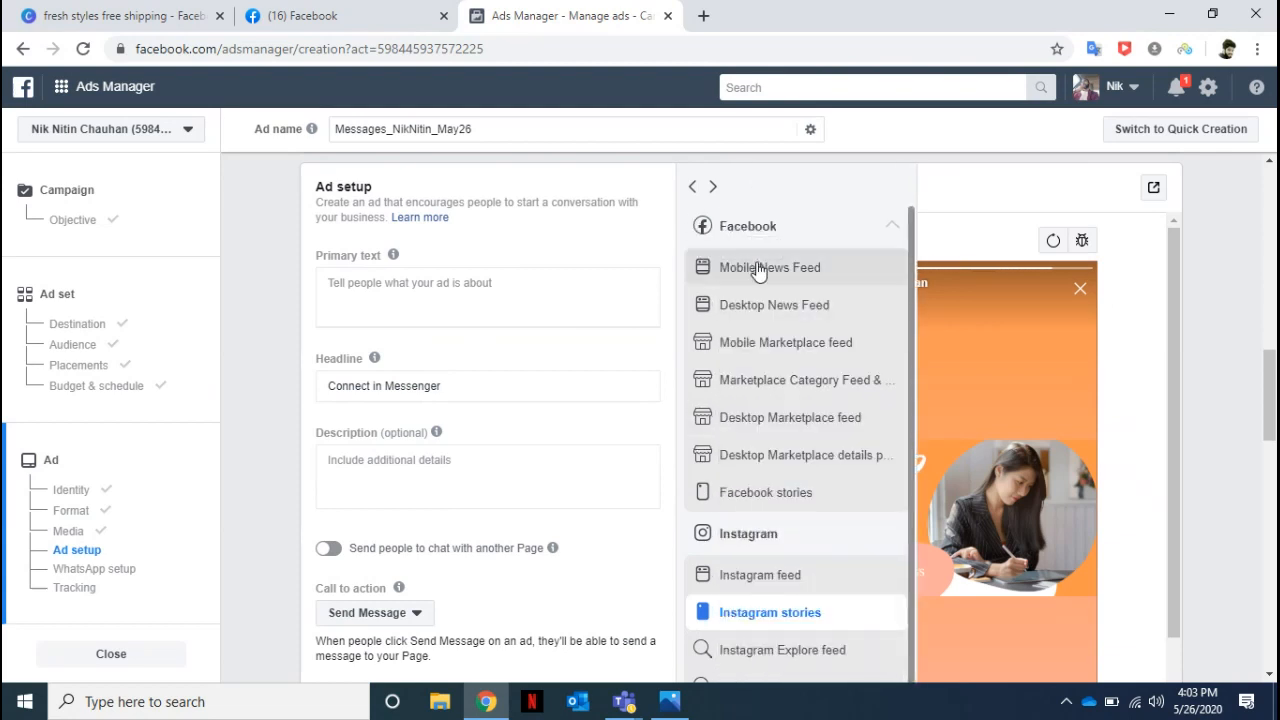
left_click(756, 306)
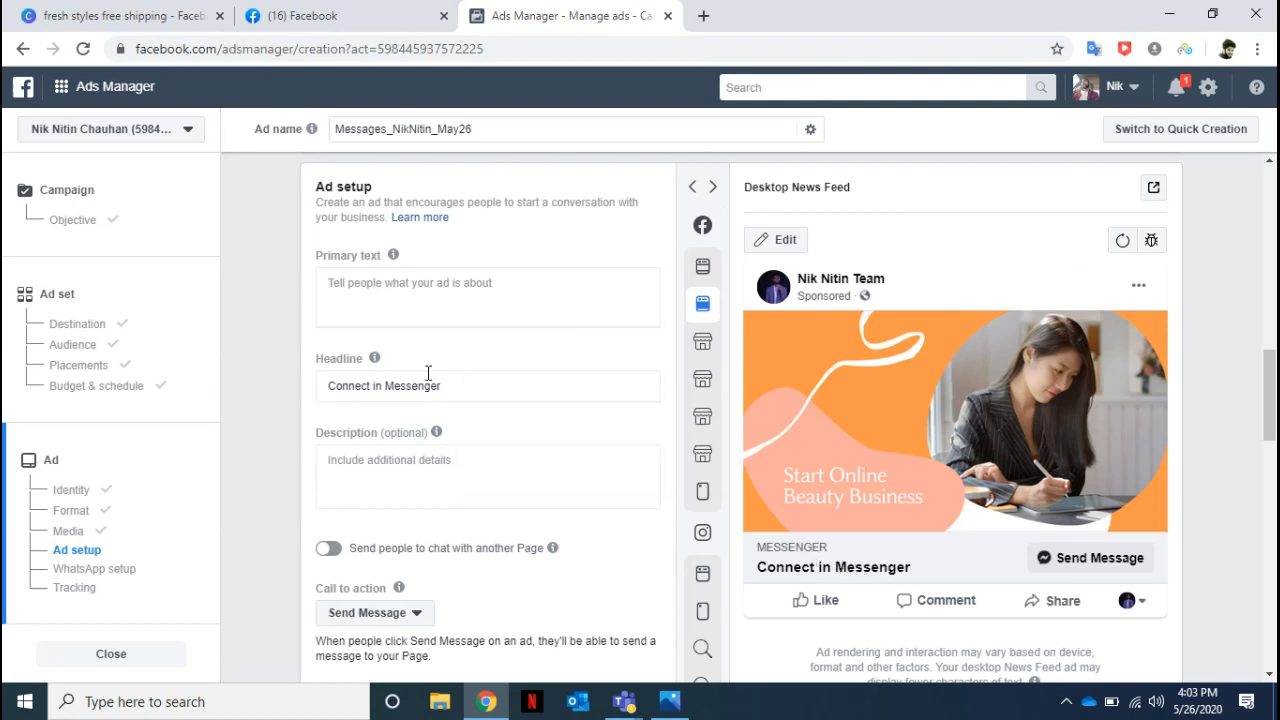
Replace the ad's headline with "Connect for more details".
left_click_drag(440, 385, 279, 372)
type("Connect")
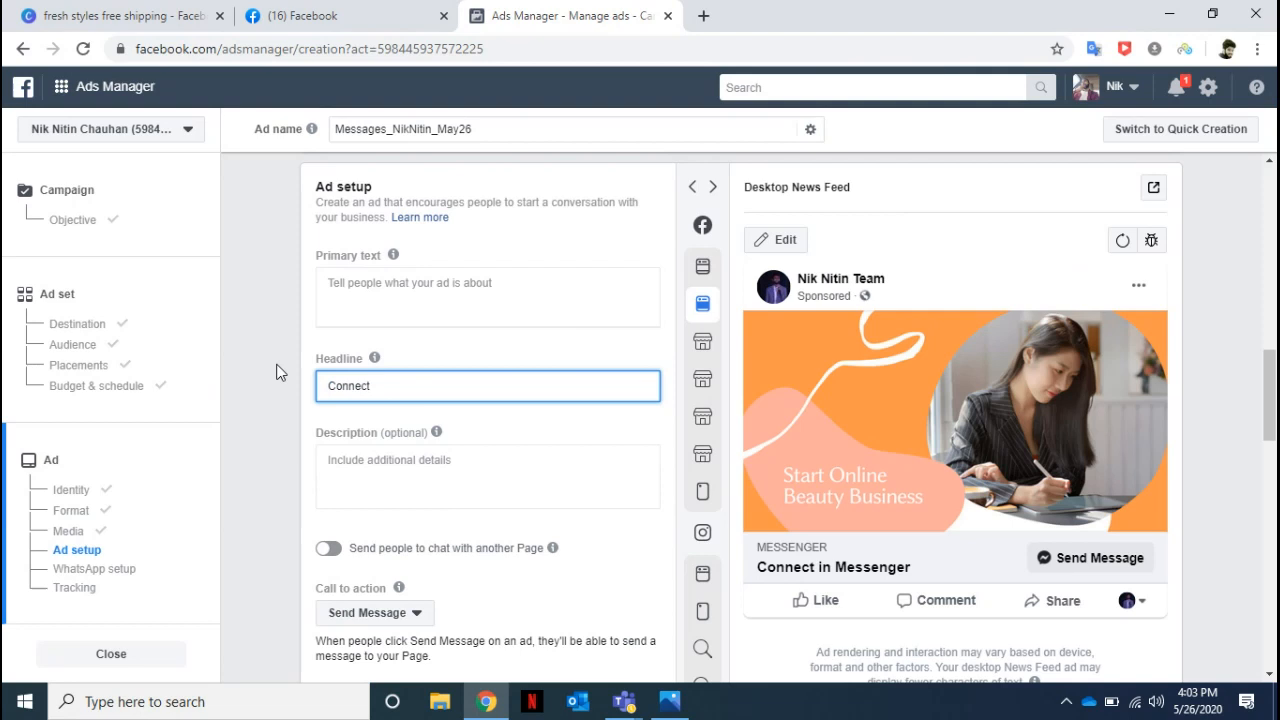
type(" for m")
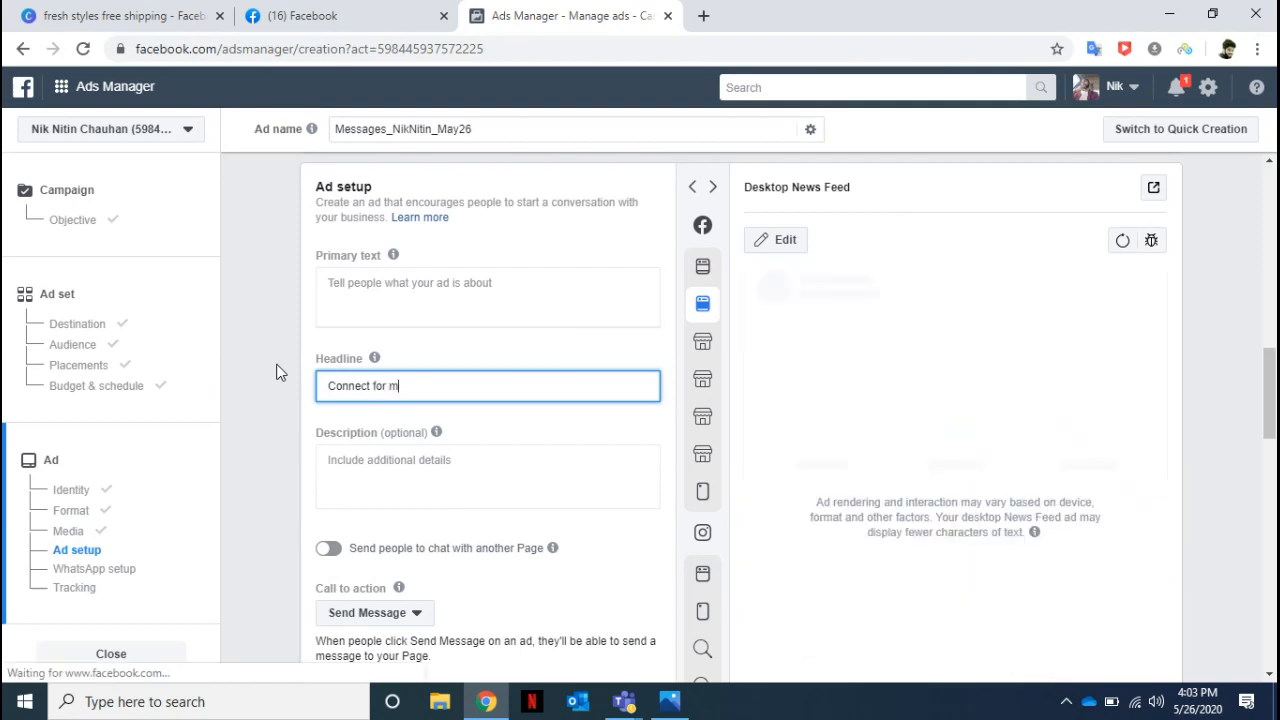
type("ore details")
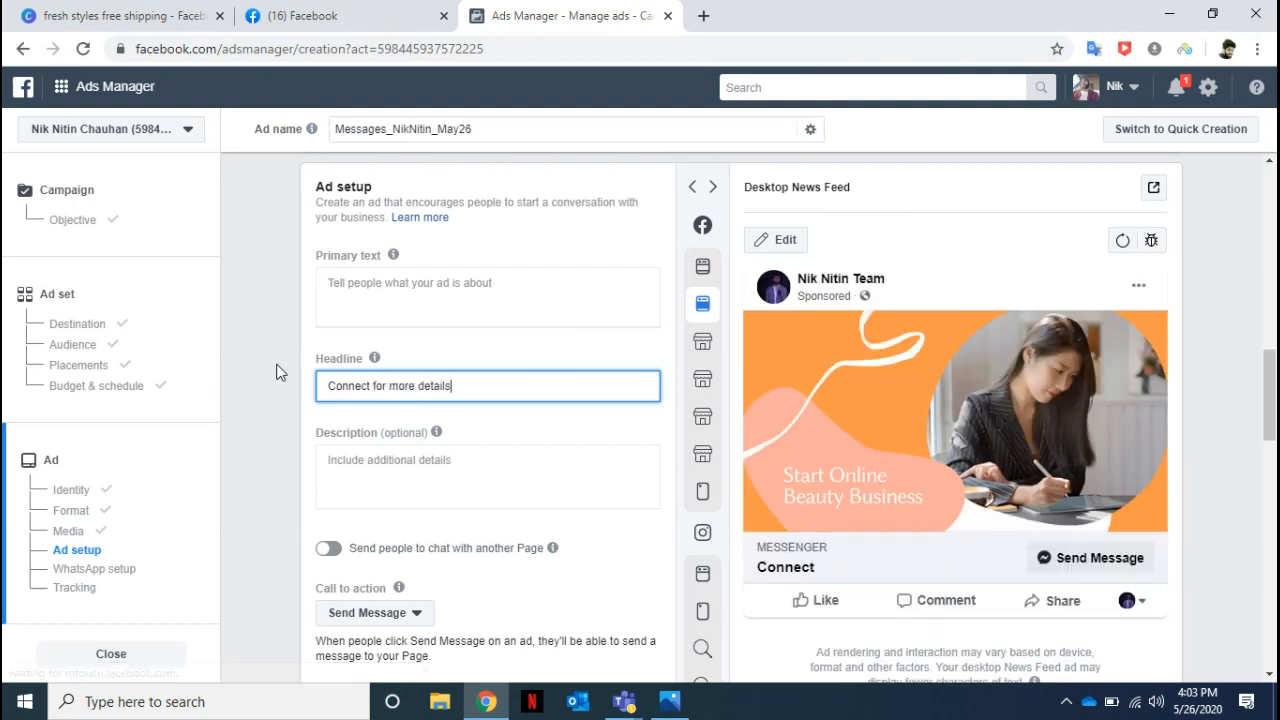
Enter the primary text "Ulock your entrepreneurail spirit and start your online beauty business with", ending with the team's name and a full stop.
left_click(365, 283)
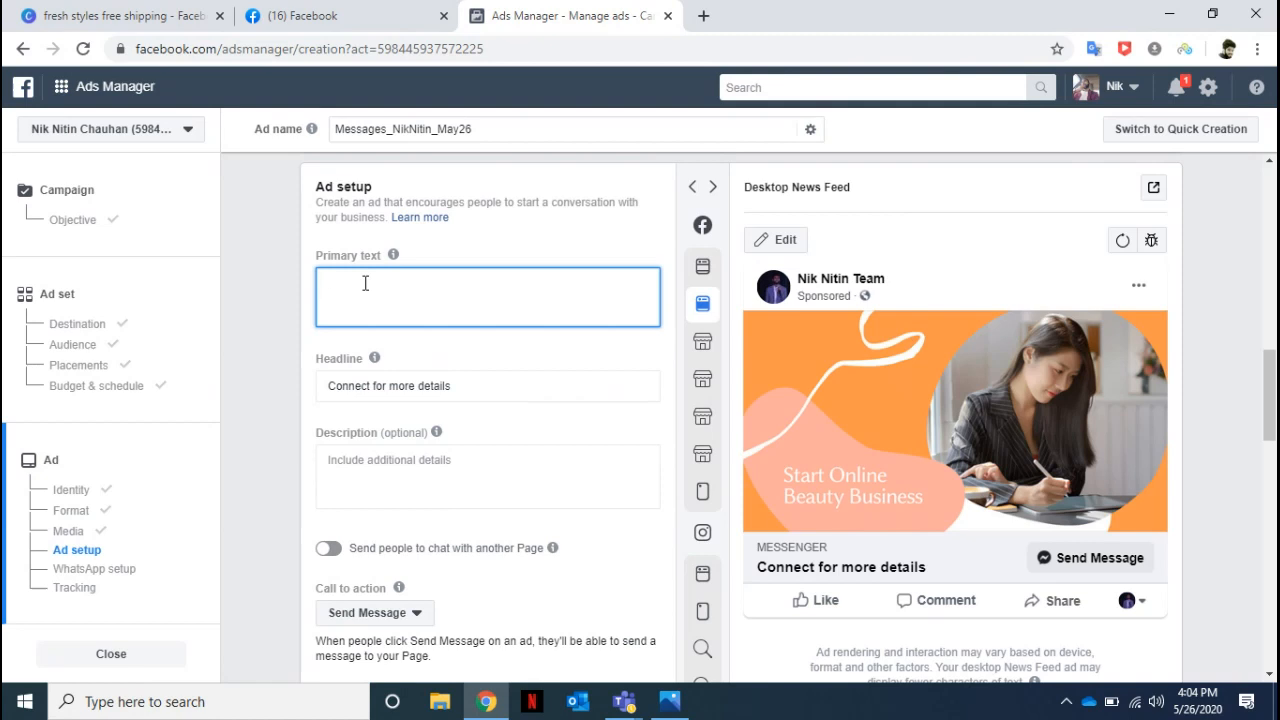
type("Ulock your entrepreneurail spirit and sta")
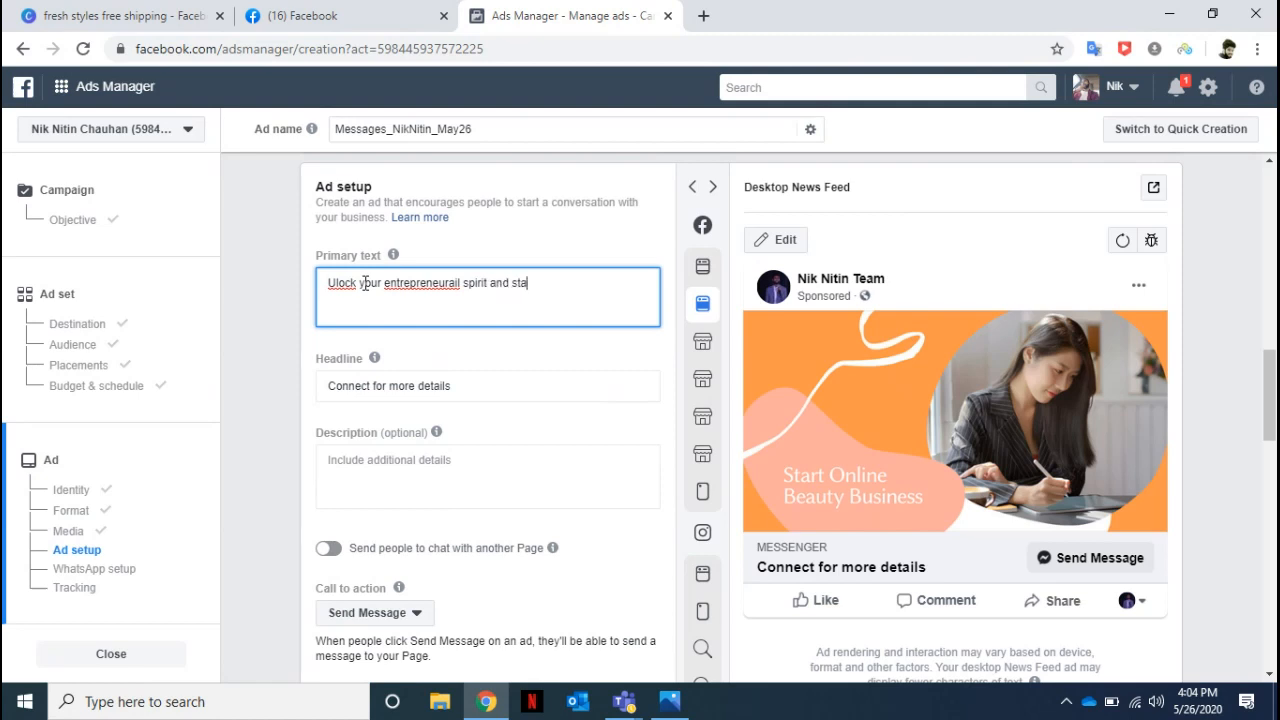
type("rt your online beauty business with ")
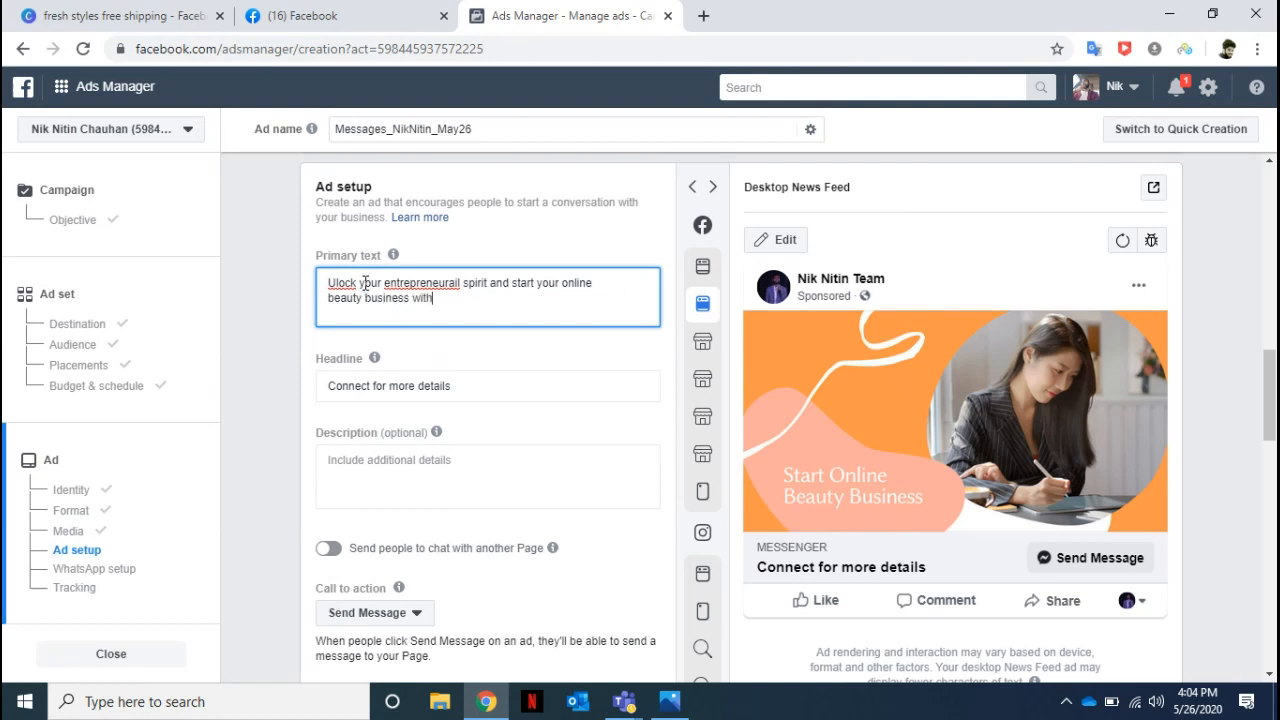
type("NikNi")
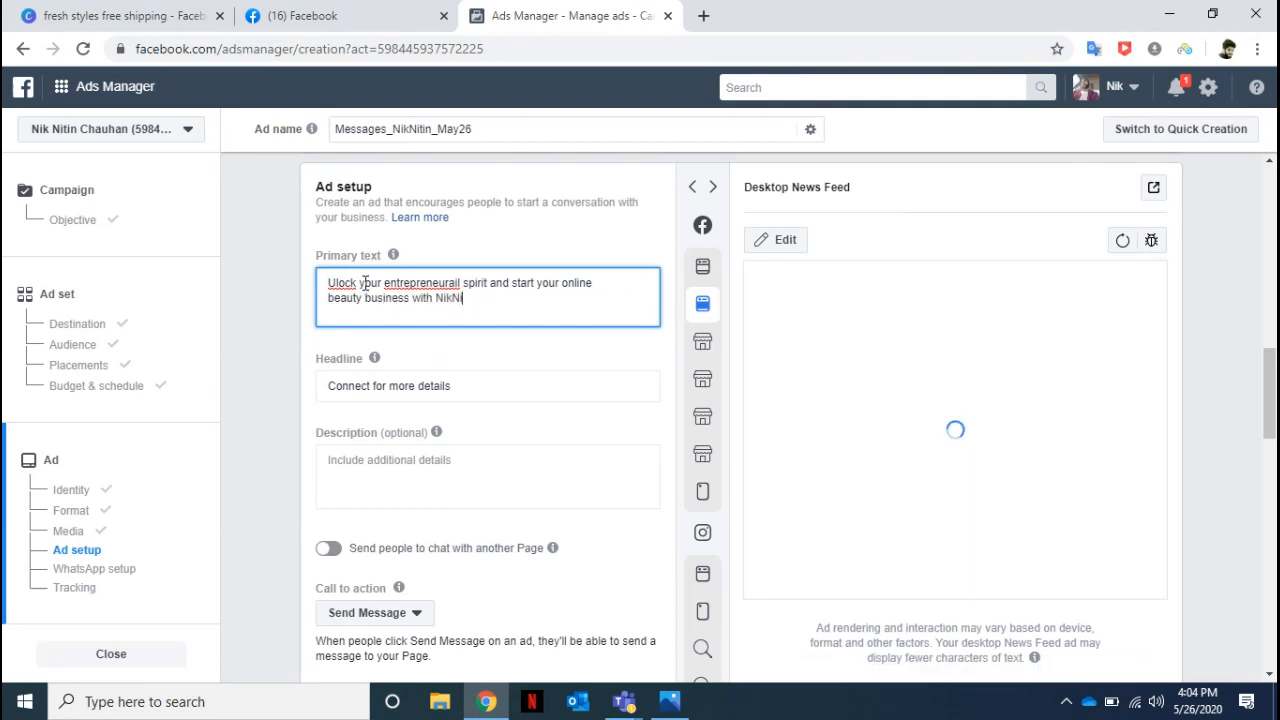
type("tin Team.")
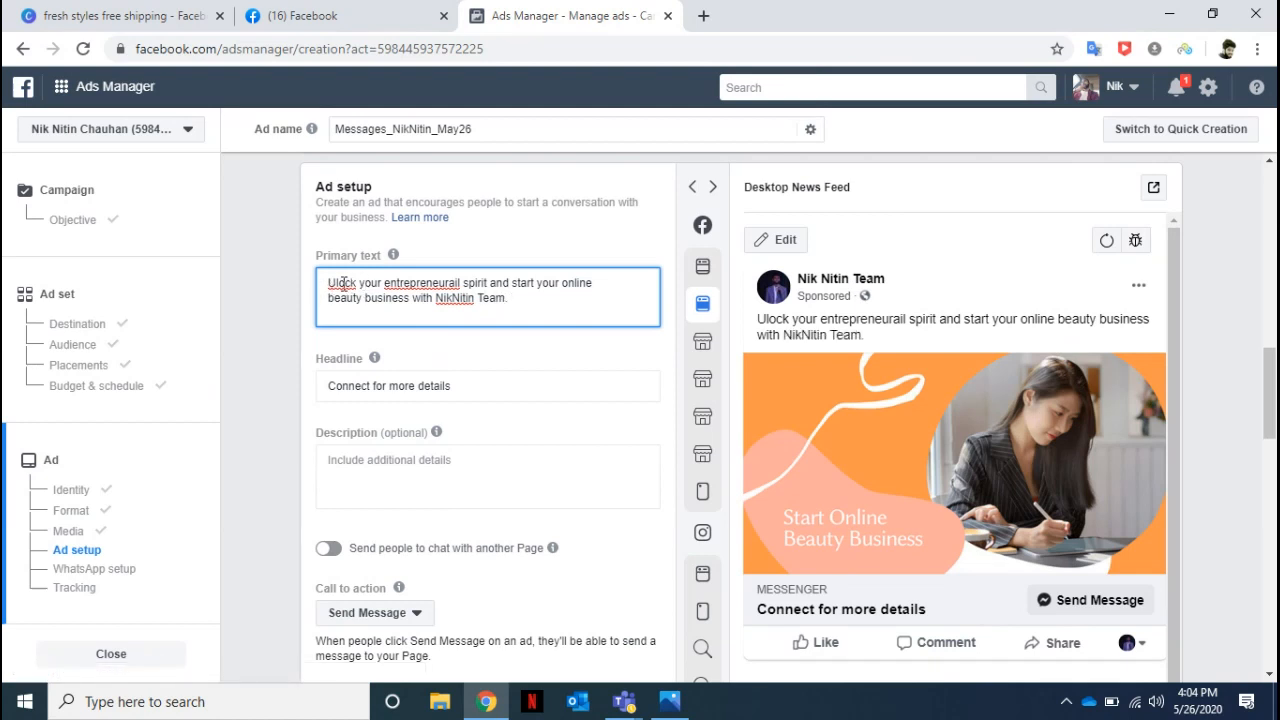
Correct the primary text's spelling to "Unlock" and "entrepreneurial", and put a space between the words of the team's name.
left_click(335, 283)
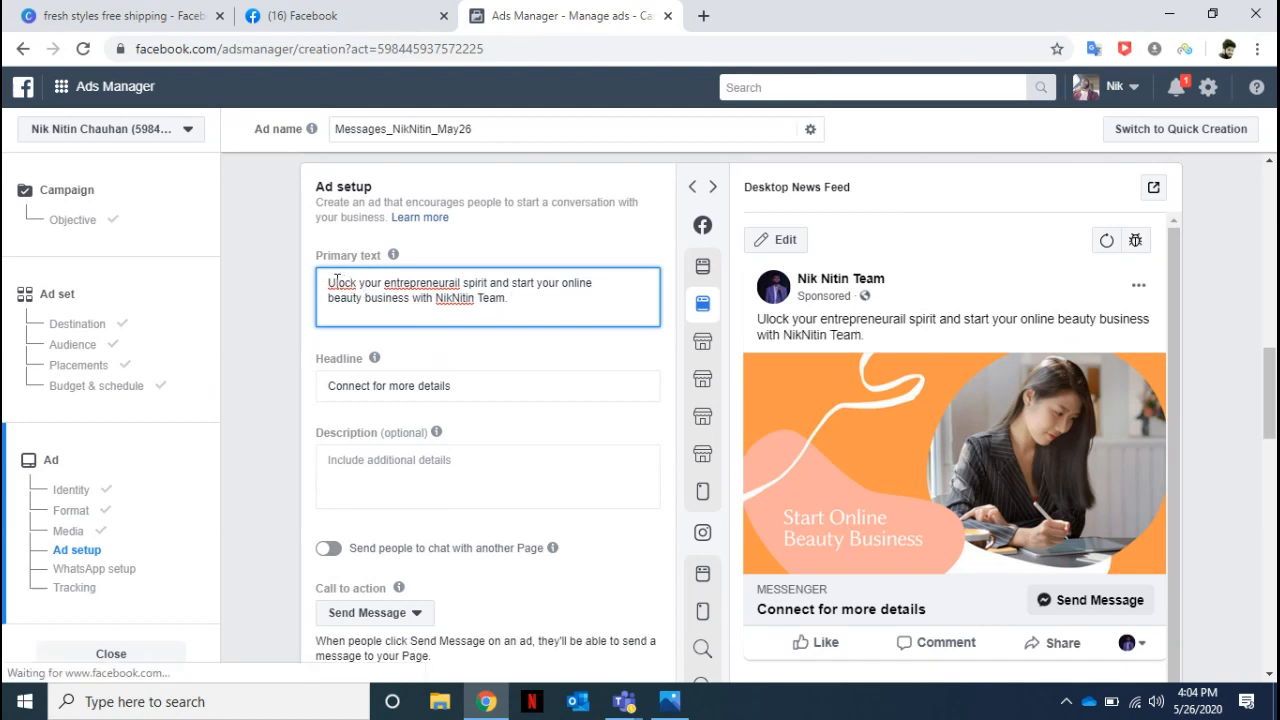
type("n")
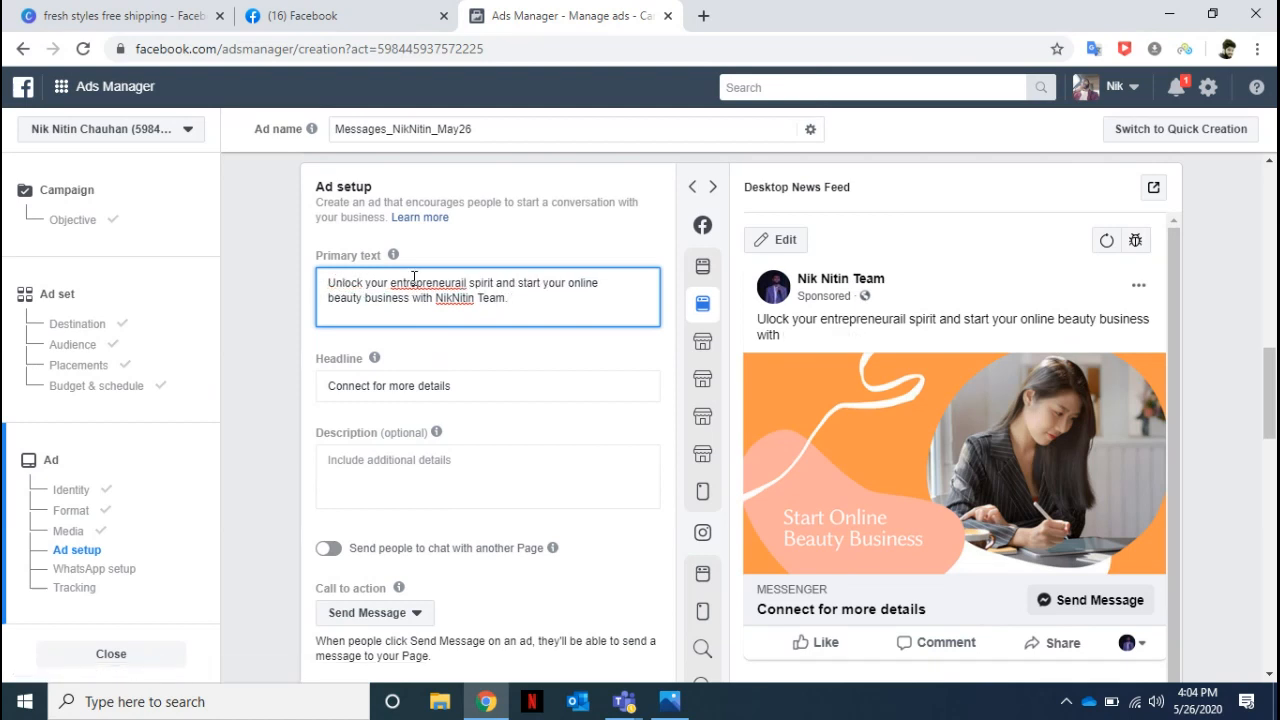
right_click(414, 282)
left_click(474, 297)
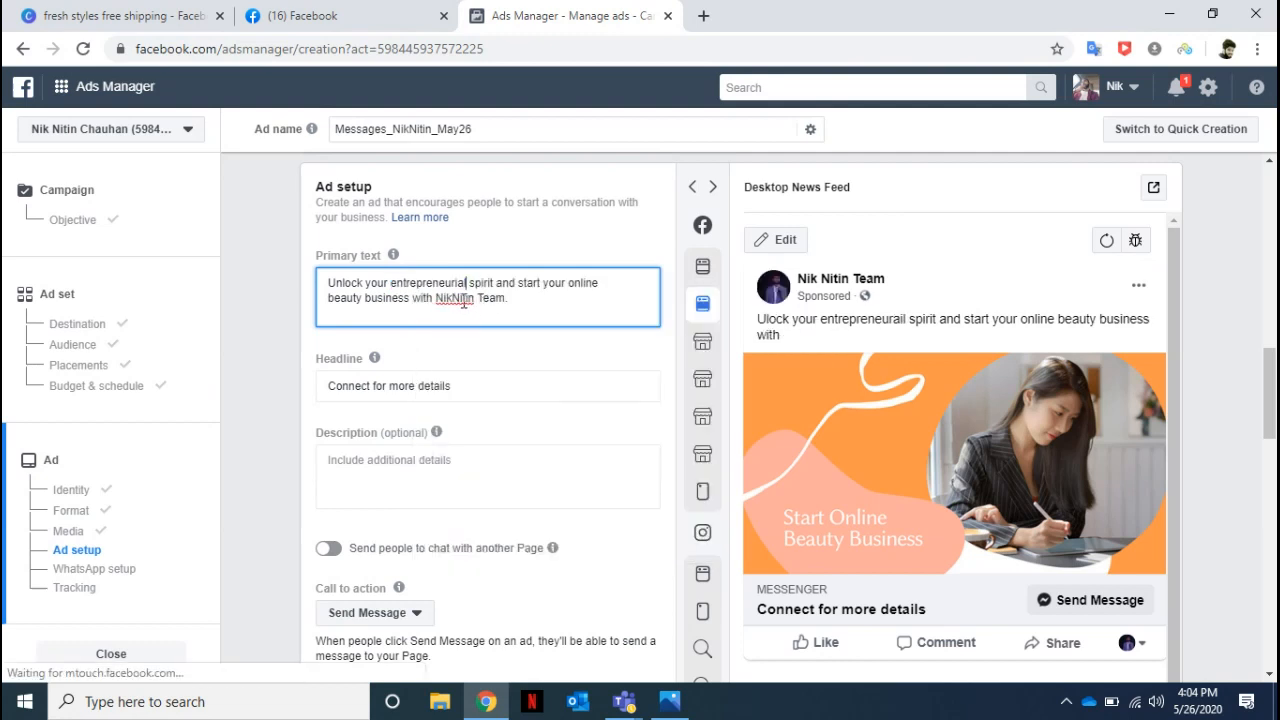
left_click(455, 297)
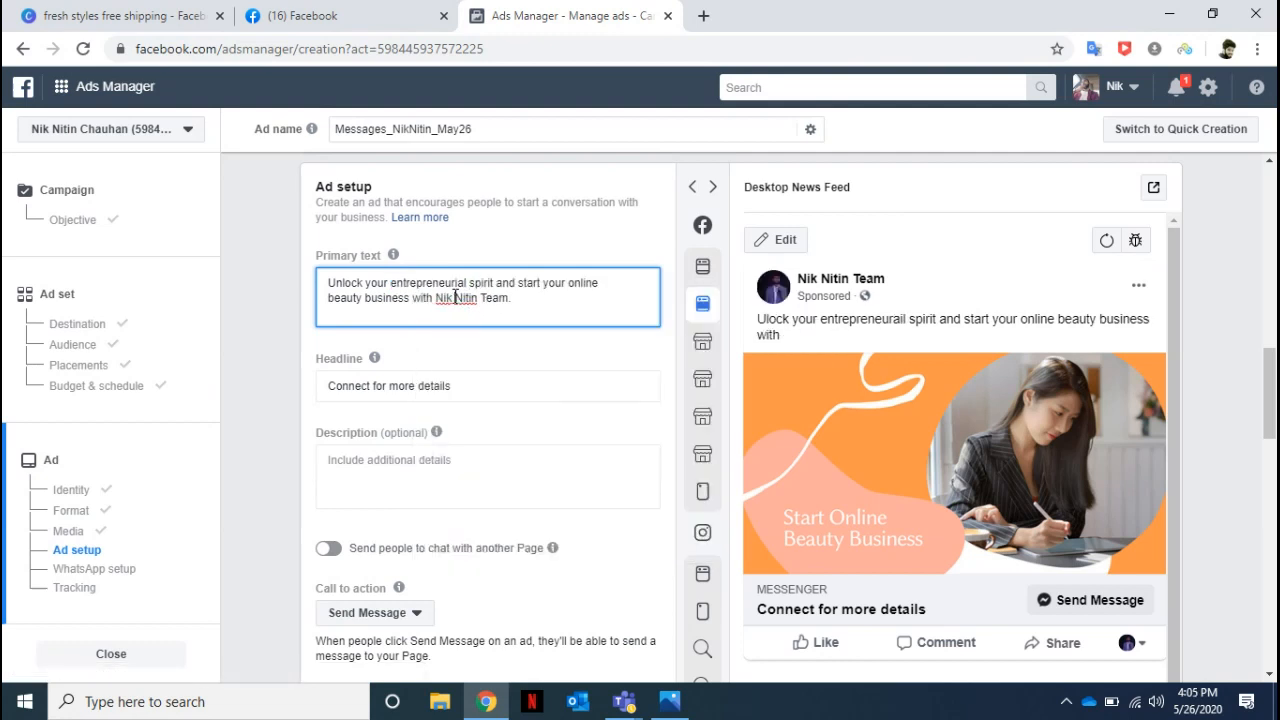
left_click(518, 297)
key("BackSpace")
Choose Send Message as the ad's call to action.
left_click_drag(1270, 364, 1273, 392)
scroll(928, 355, "down", 2)
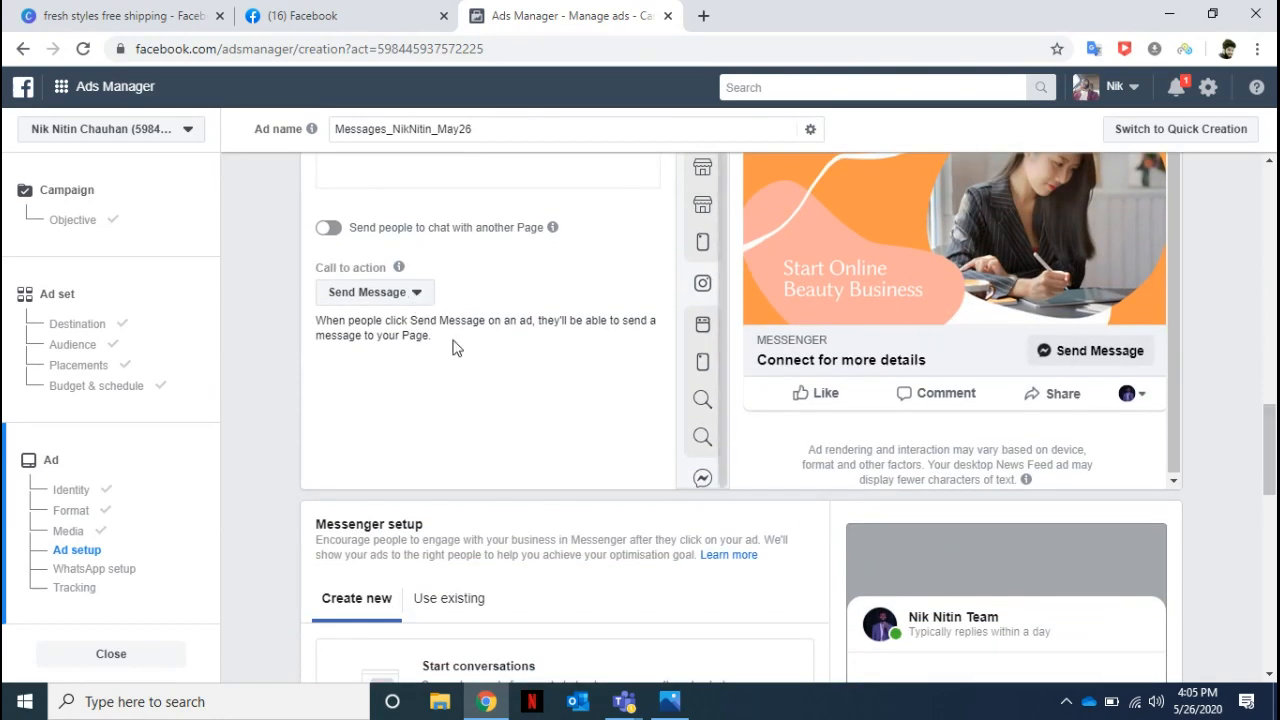
left_click(424, 298)
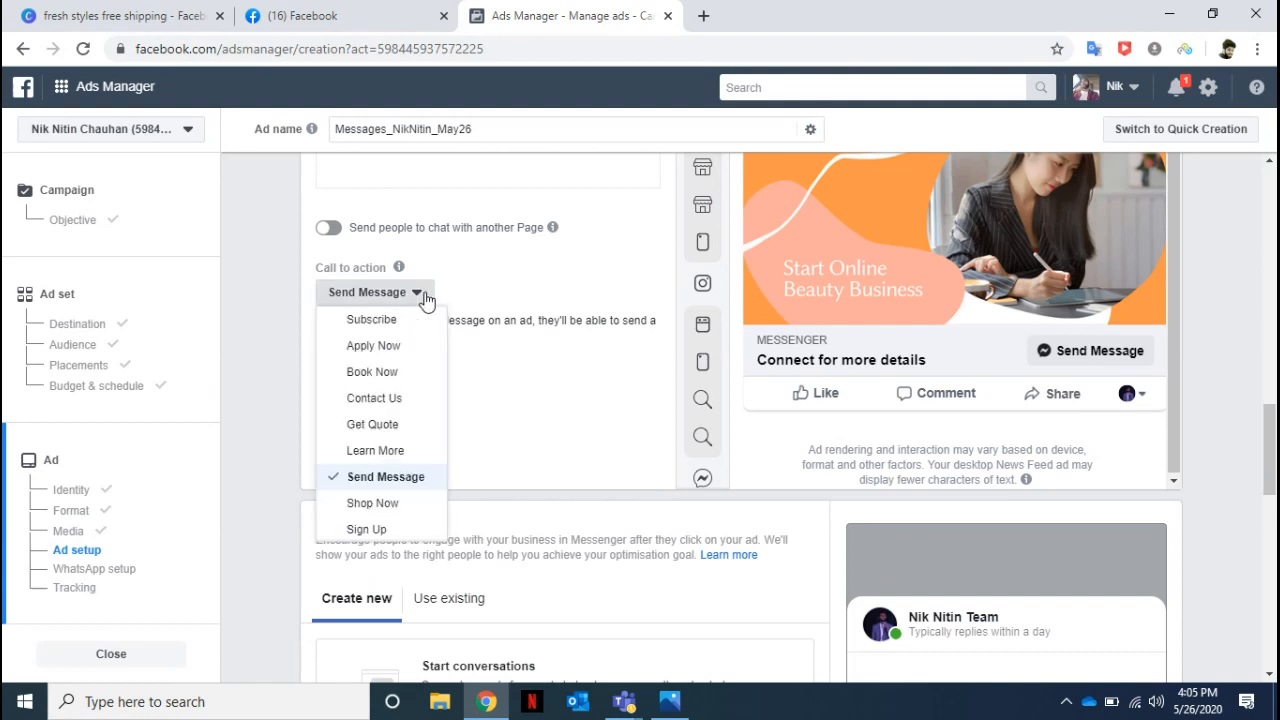
left_click(389, 480)
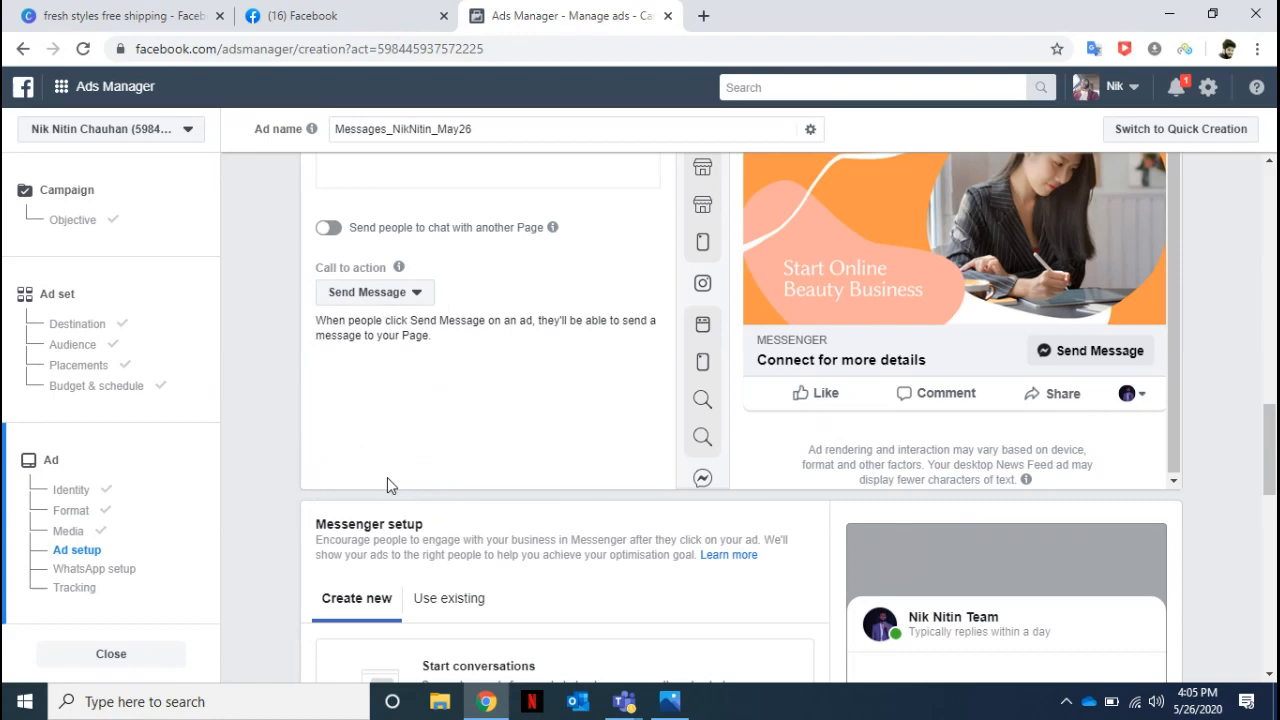
Create a new Generate leads chat in the Messenger setup and set its intro format to Text & video.
left_click(117, 569)
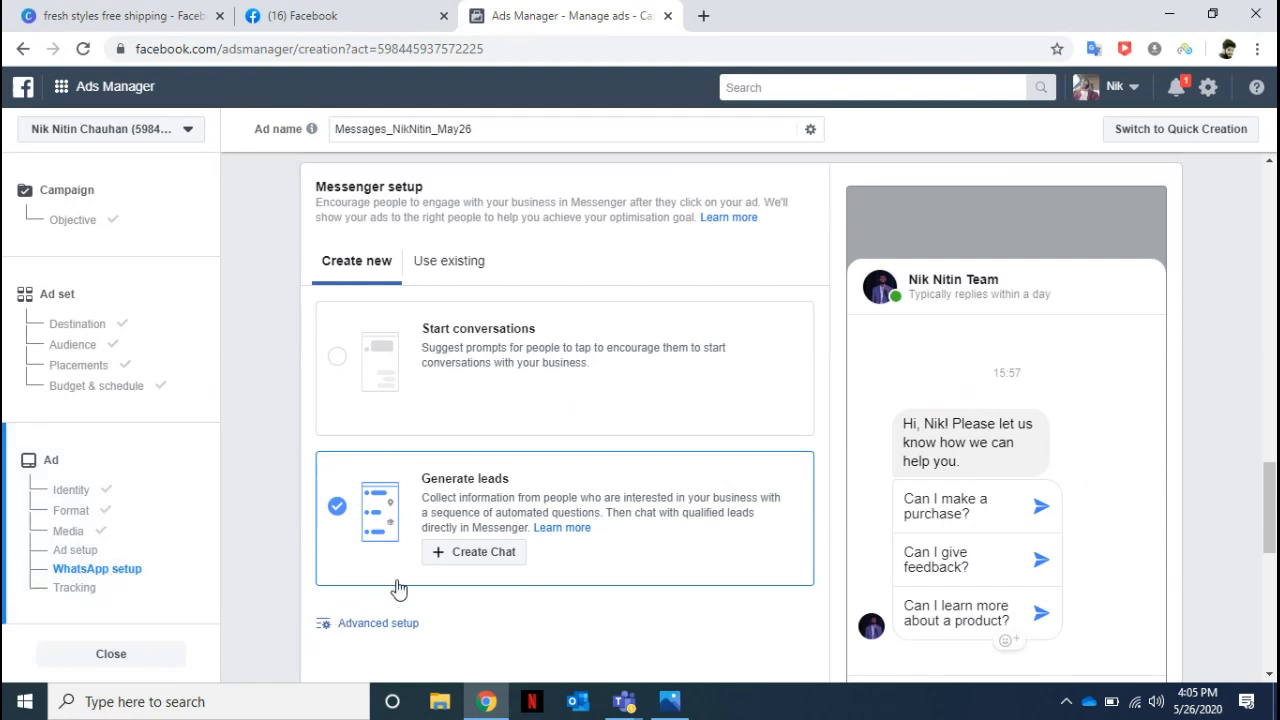
left_click(472, 556)
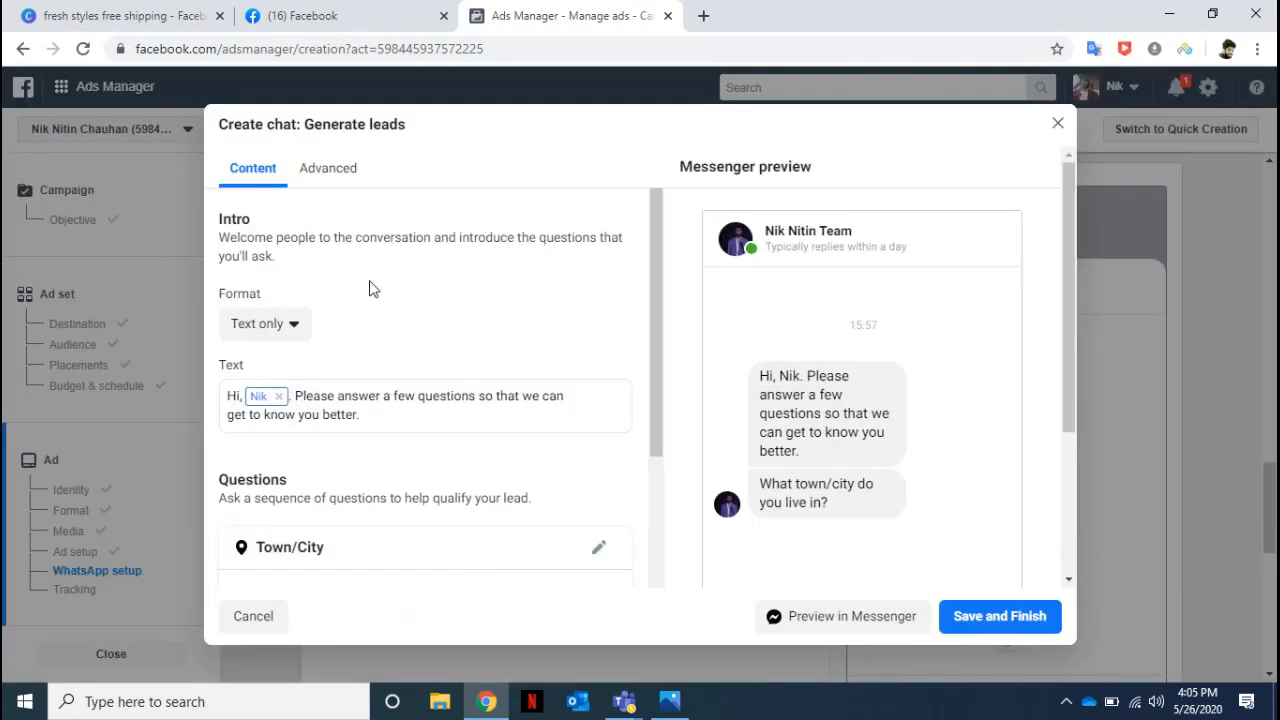
left_click(292, 341)
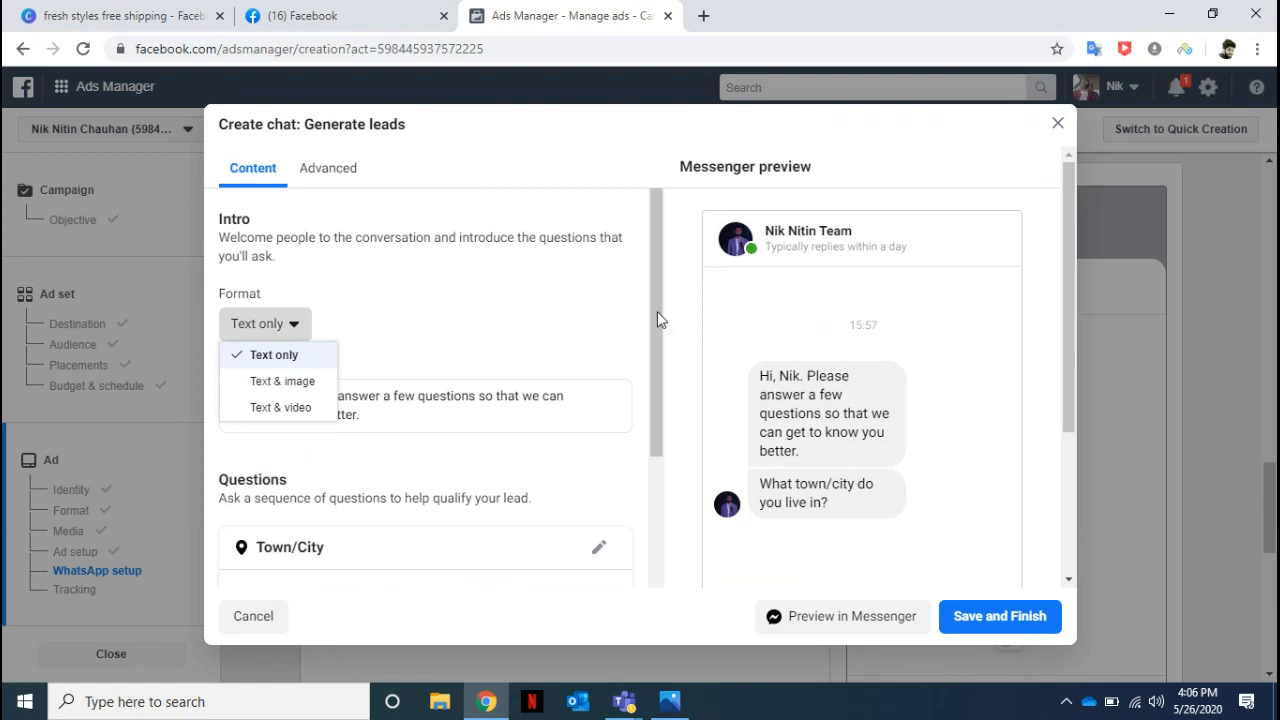
left_click(290, 408)
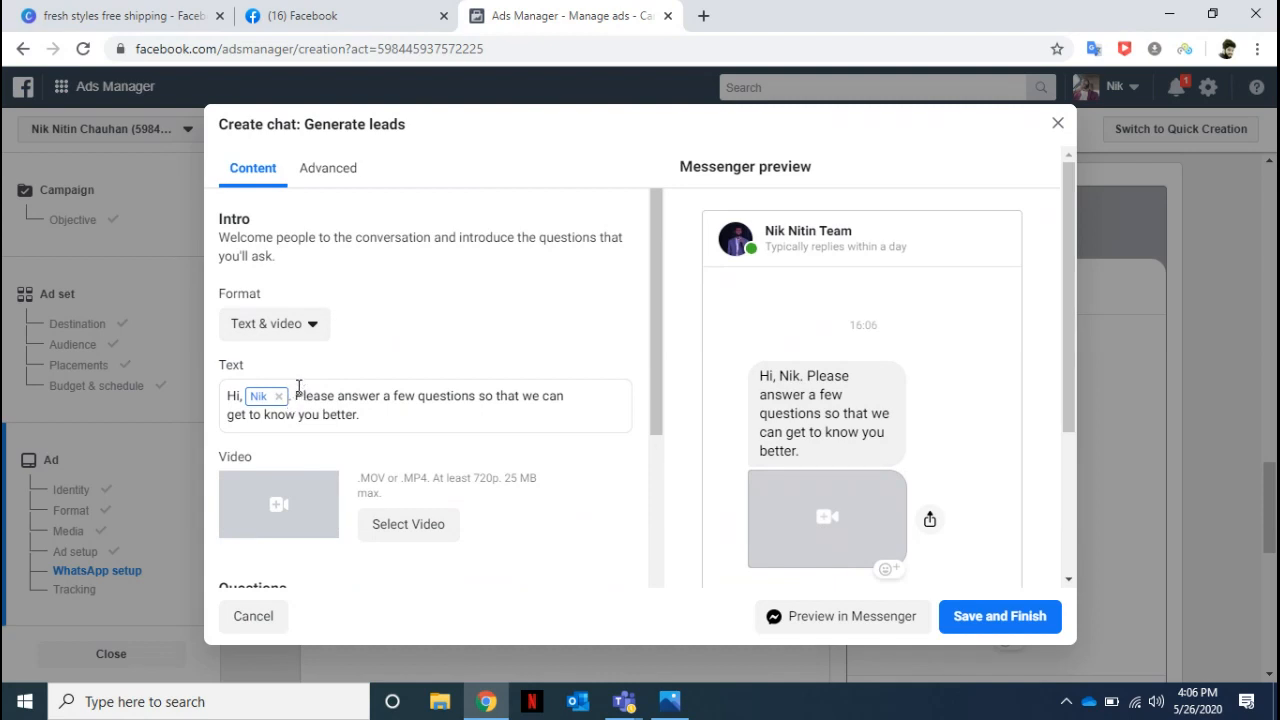
Replace the intro text that follows the greeting's name field with "Thanks for your interest".
left_click_drag(298, 387, 376, 414)
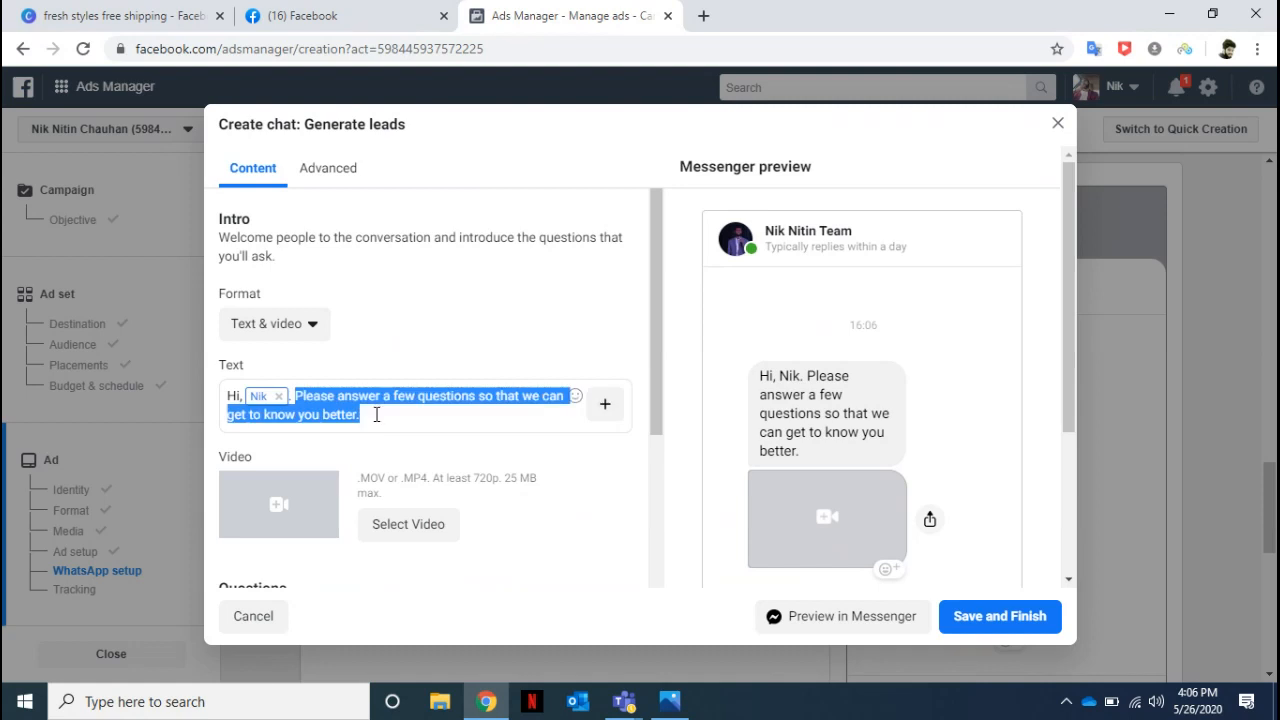
key("BackSpace")
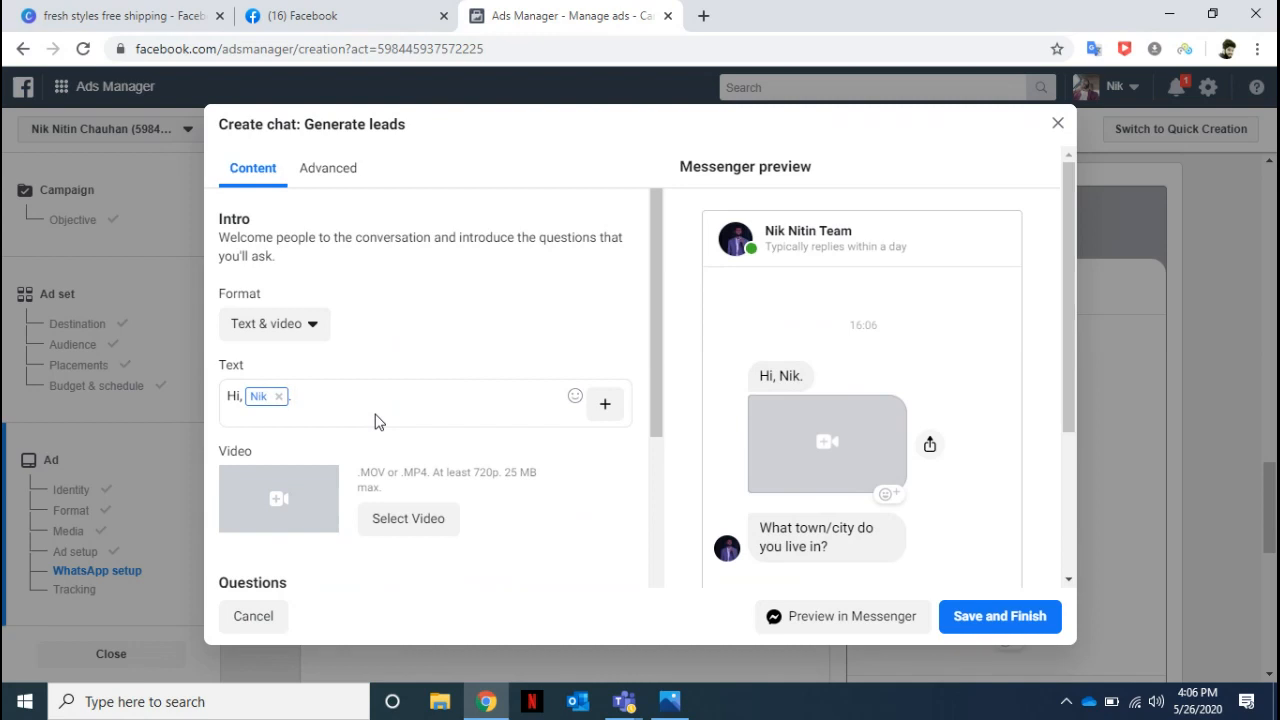
type("Thanks f")
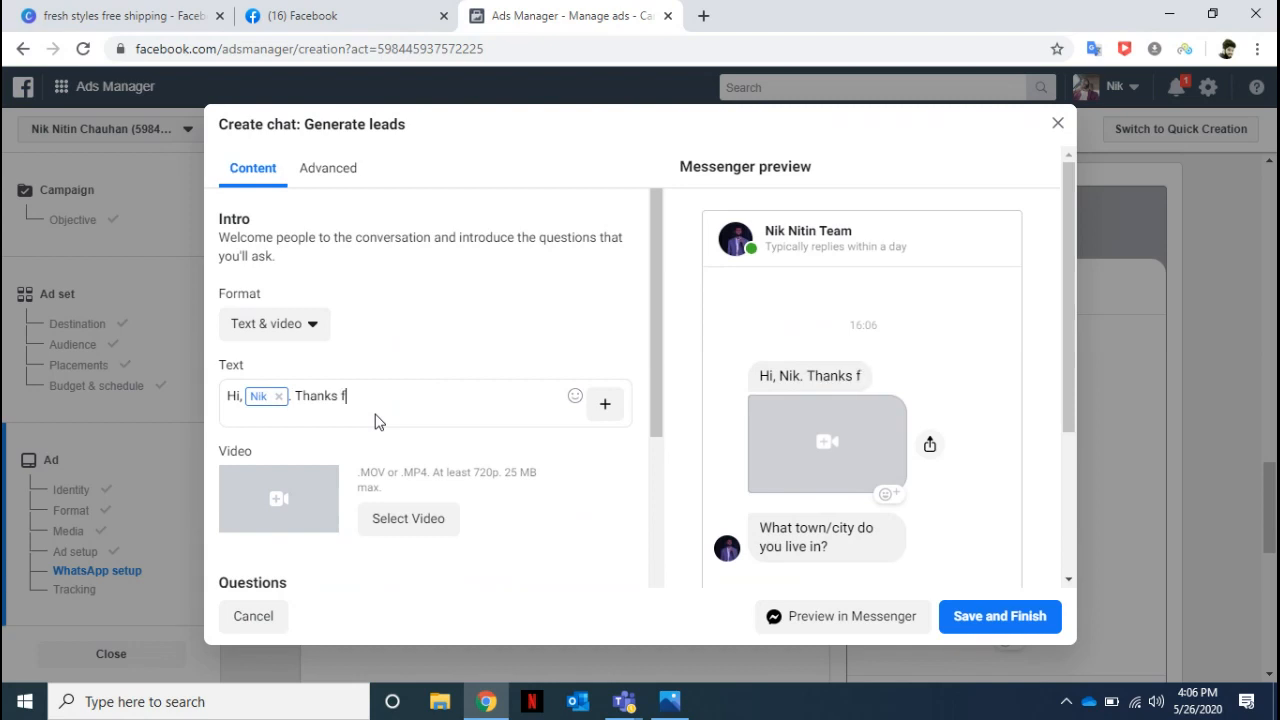
type("or your interest")
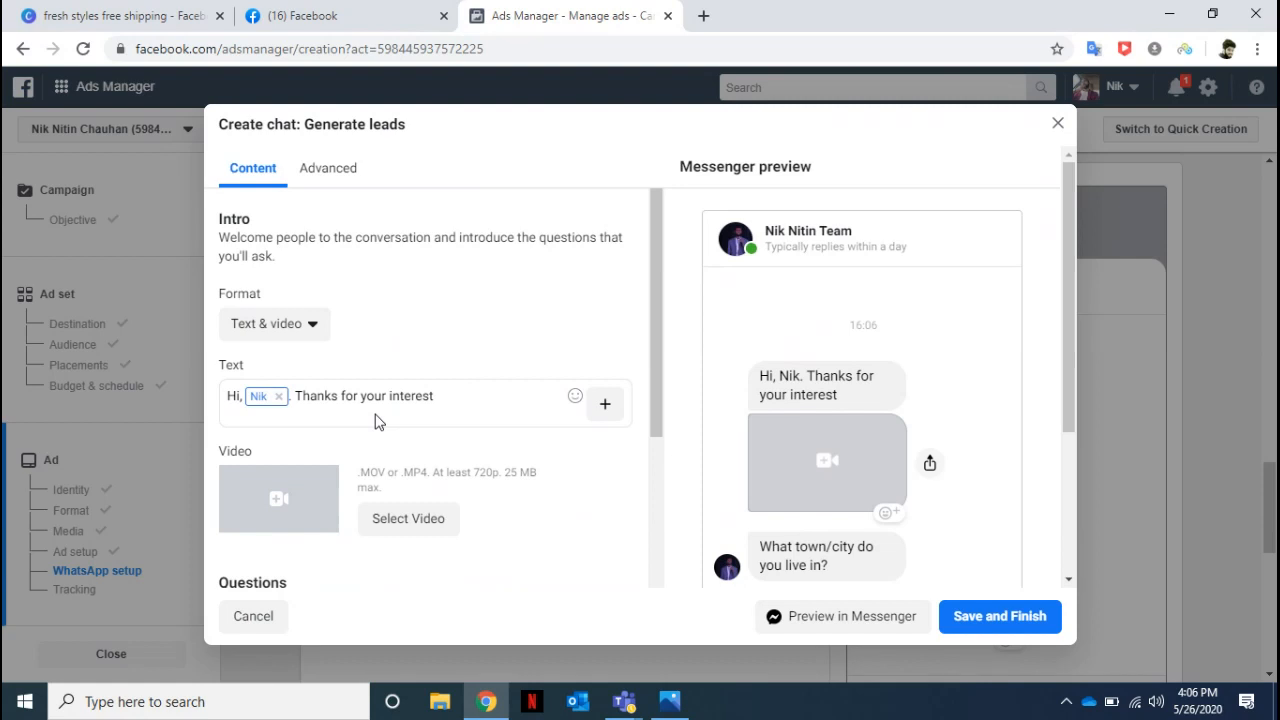
type(". Kindly have a loo")
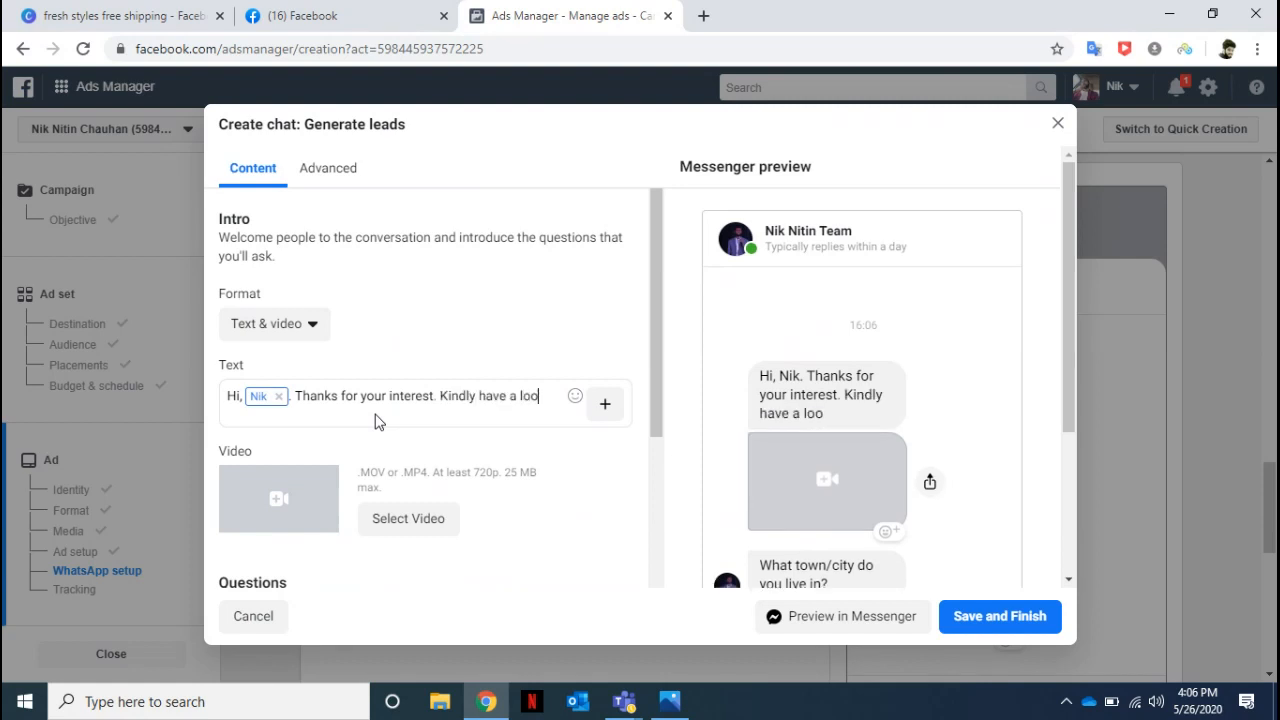
type("k at tje")
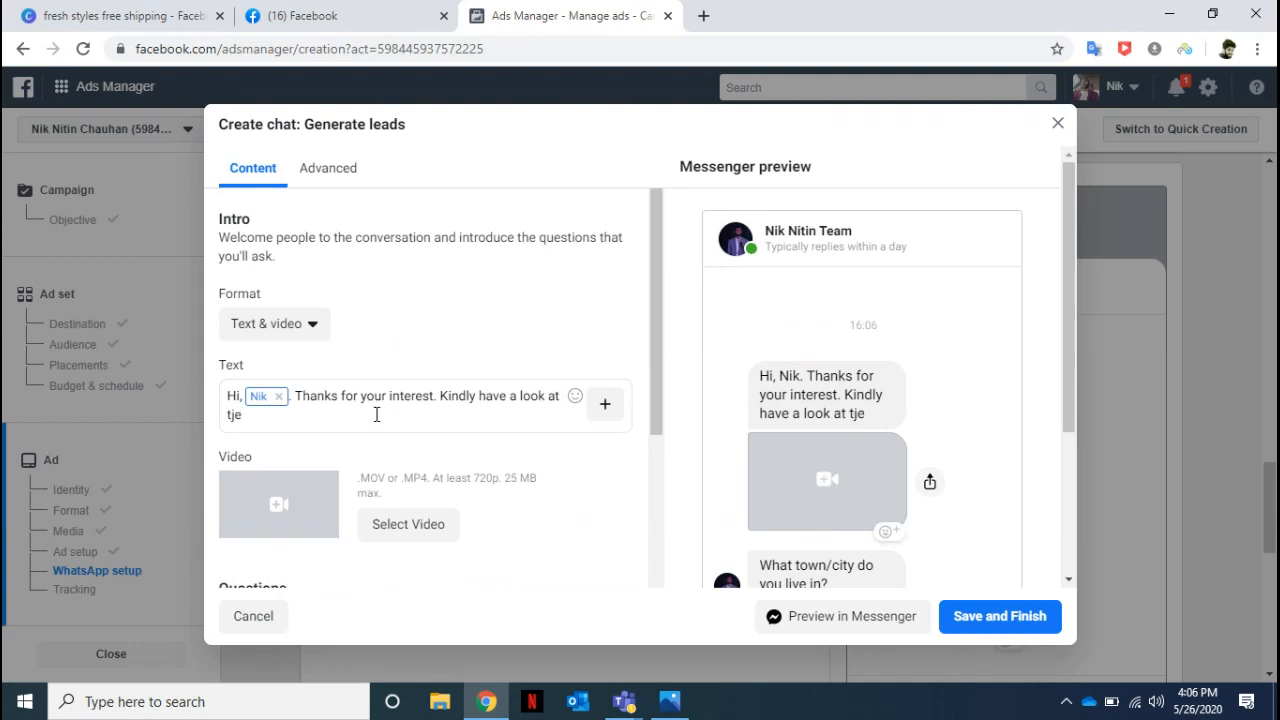
Continue the intro text with ". Kindly have a look at the video".
key("BackSpace")
key("BackSpace")
type("he video")
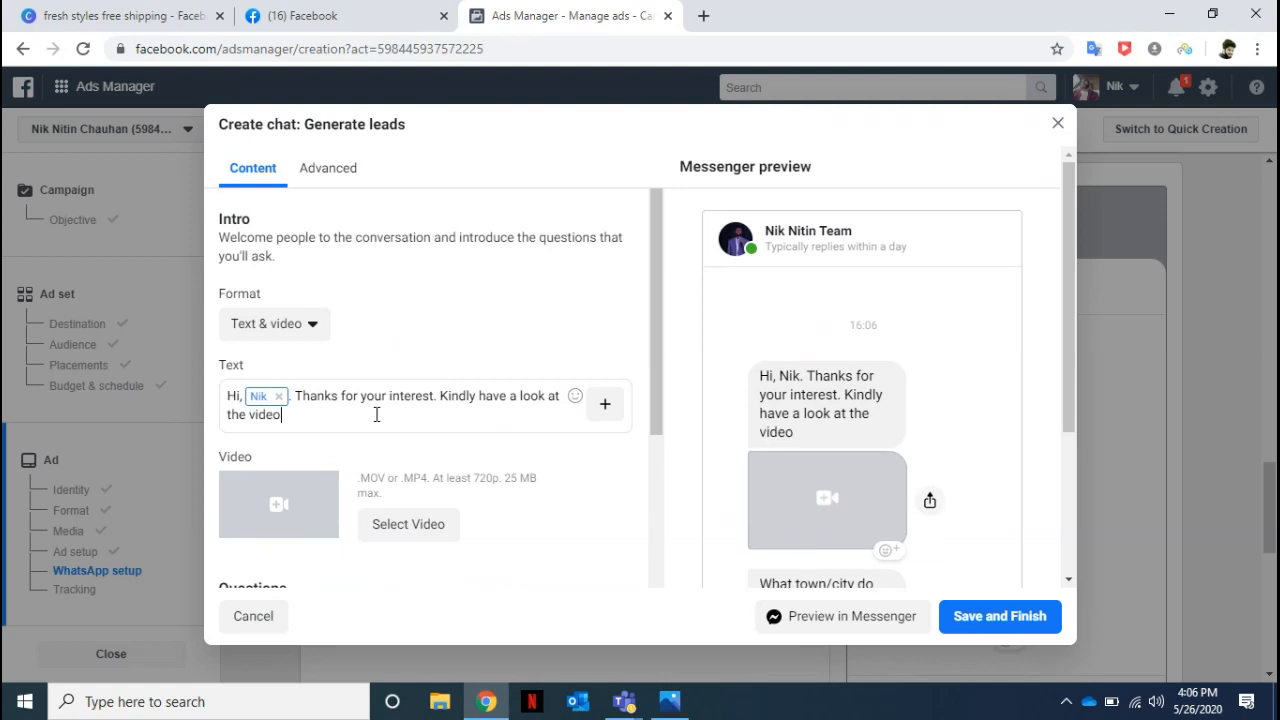
type(" and then proceed som")
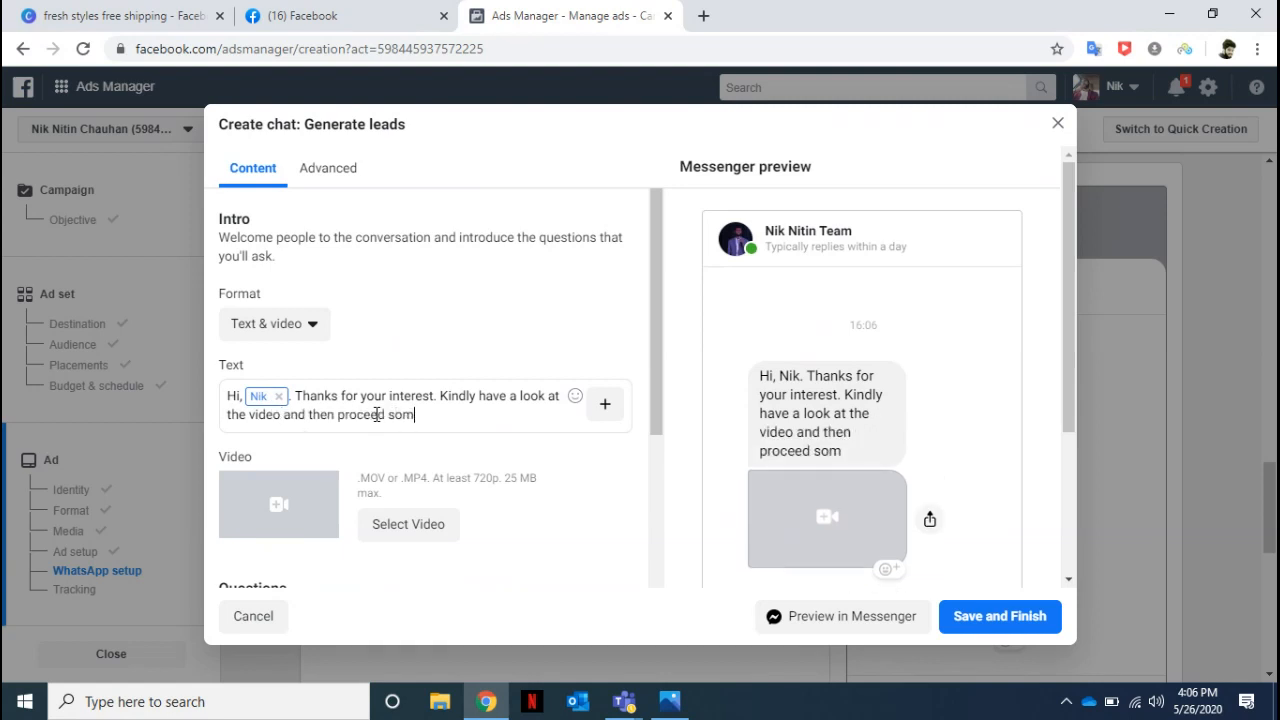
Finish the intro text with "and then proceed answering some questions.".
key("BackSpace")
key("BackSpace")
key("BackSpace")
key("BackSpace")
type("answering soe")
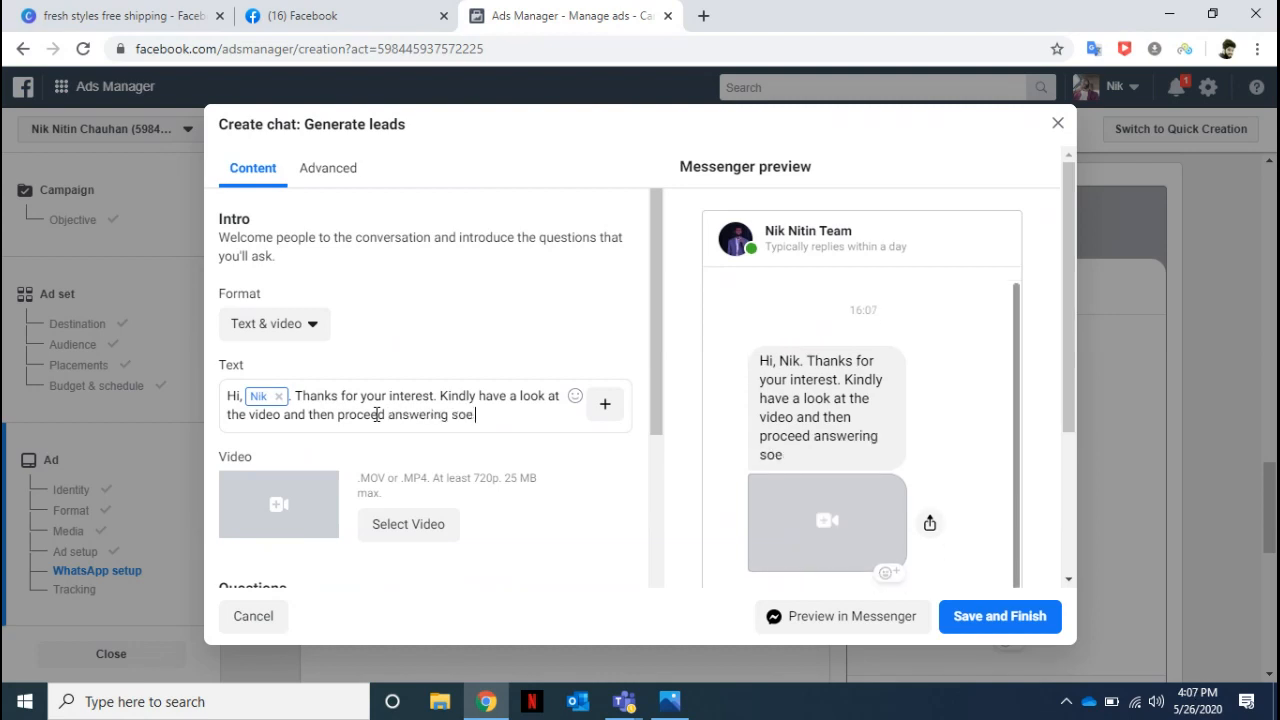
type(" questions.")
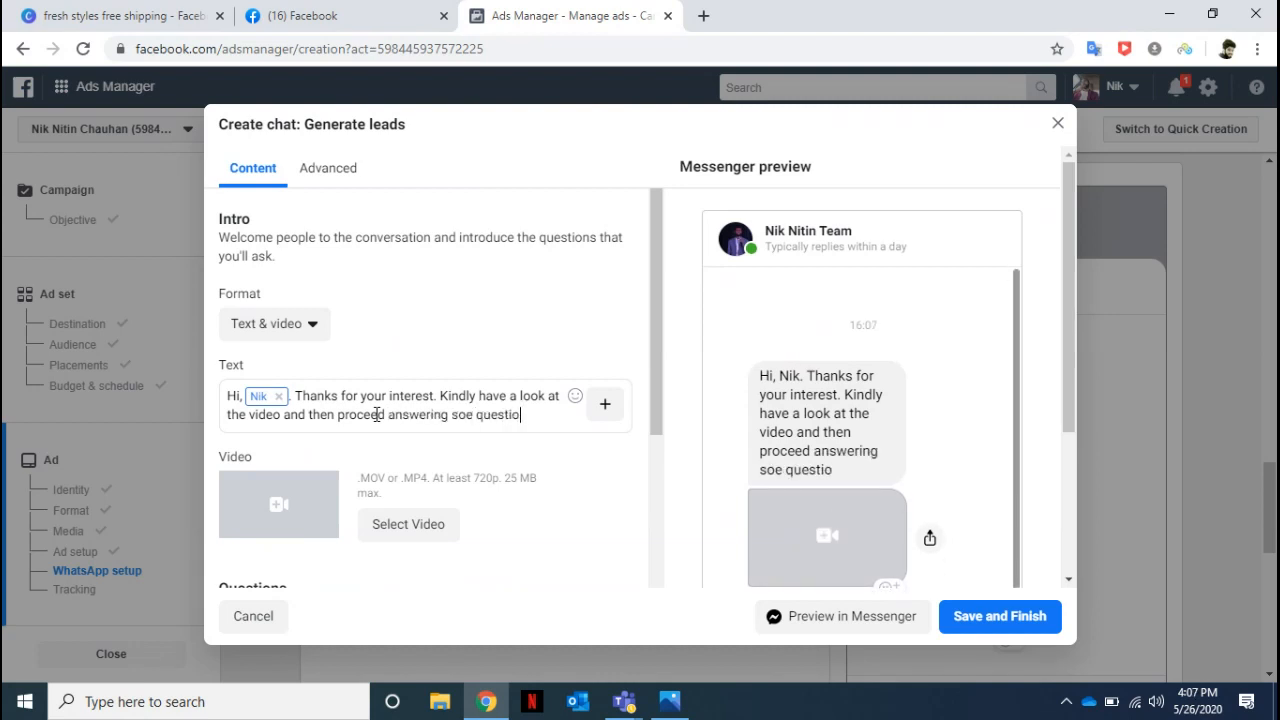
left_click(462, 420)
type("m")
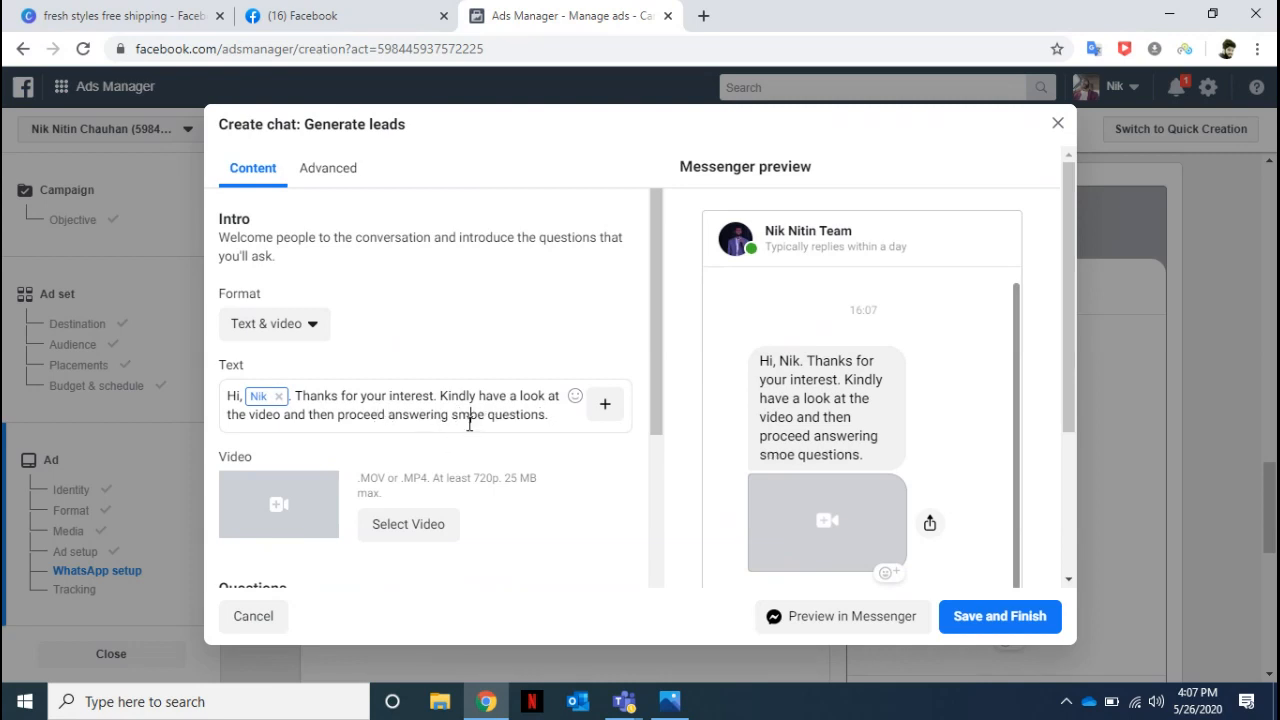
key("BackSpace")
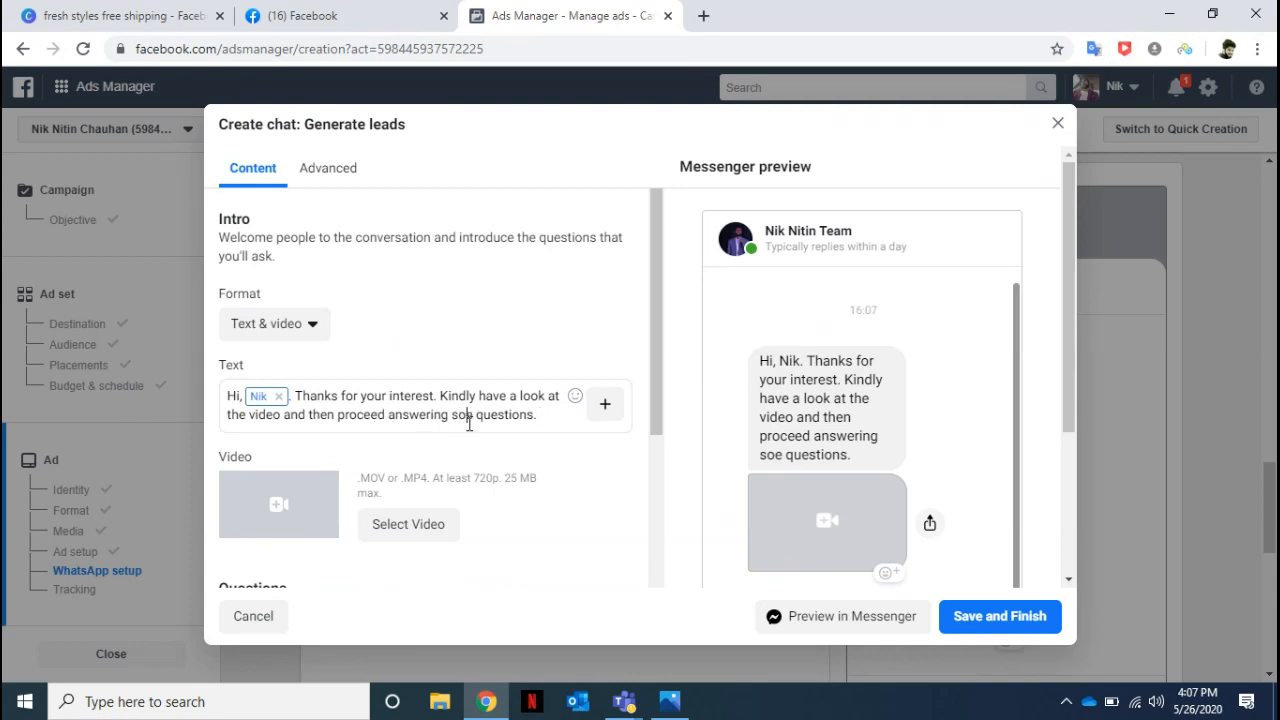
left_click(469, 423)
type("m")
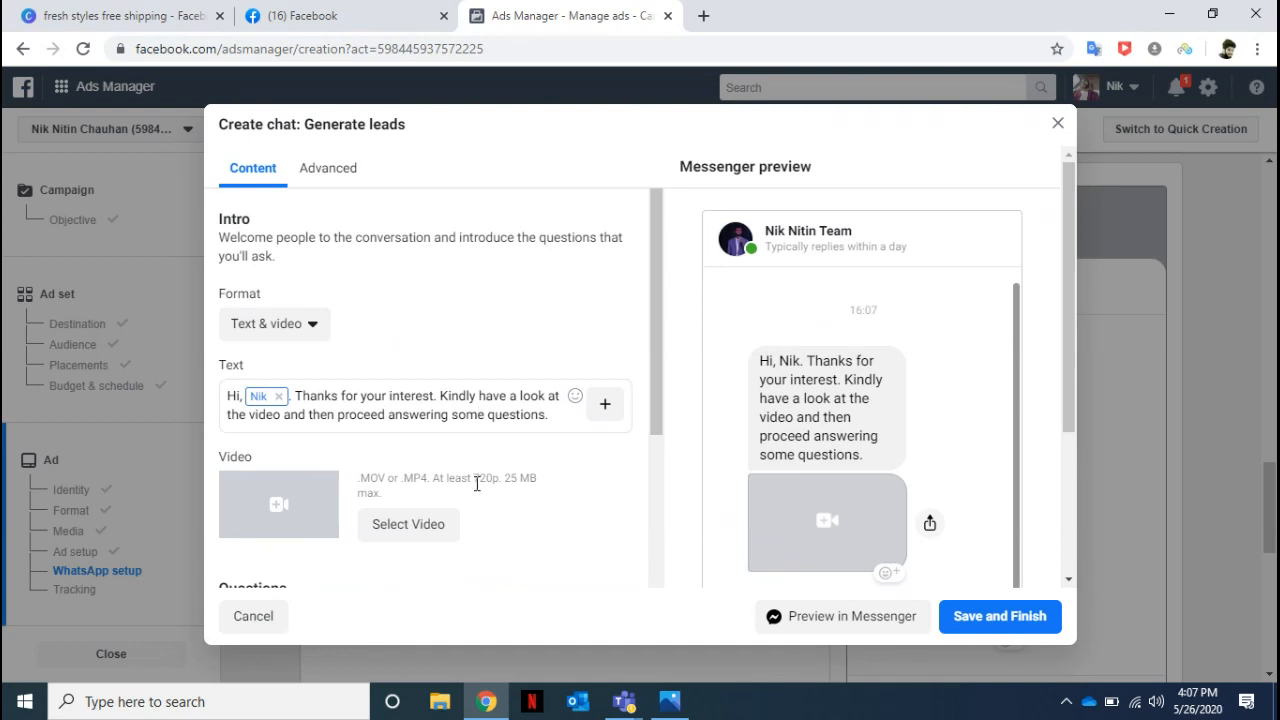
Add the prefilled Phone number question after the Town/City question in the lead chat.
mouse_move(660, 401)
left_mouse_down()
mouse_move(651, 446)
mouse_move(641, 408)
left_mouse_up()
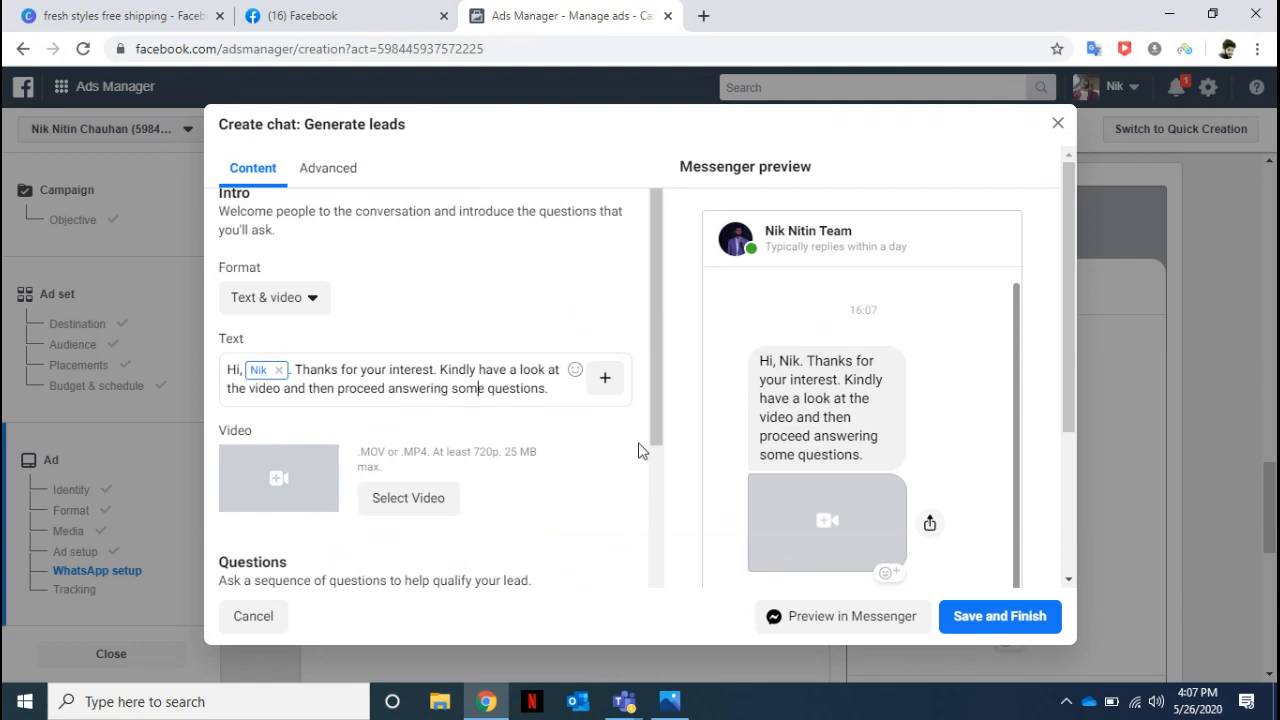
left_click_drag(652, 416, 650, 564)
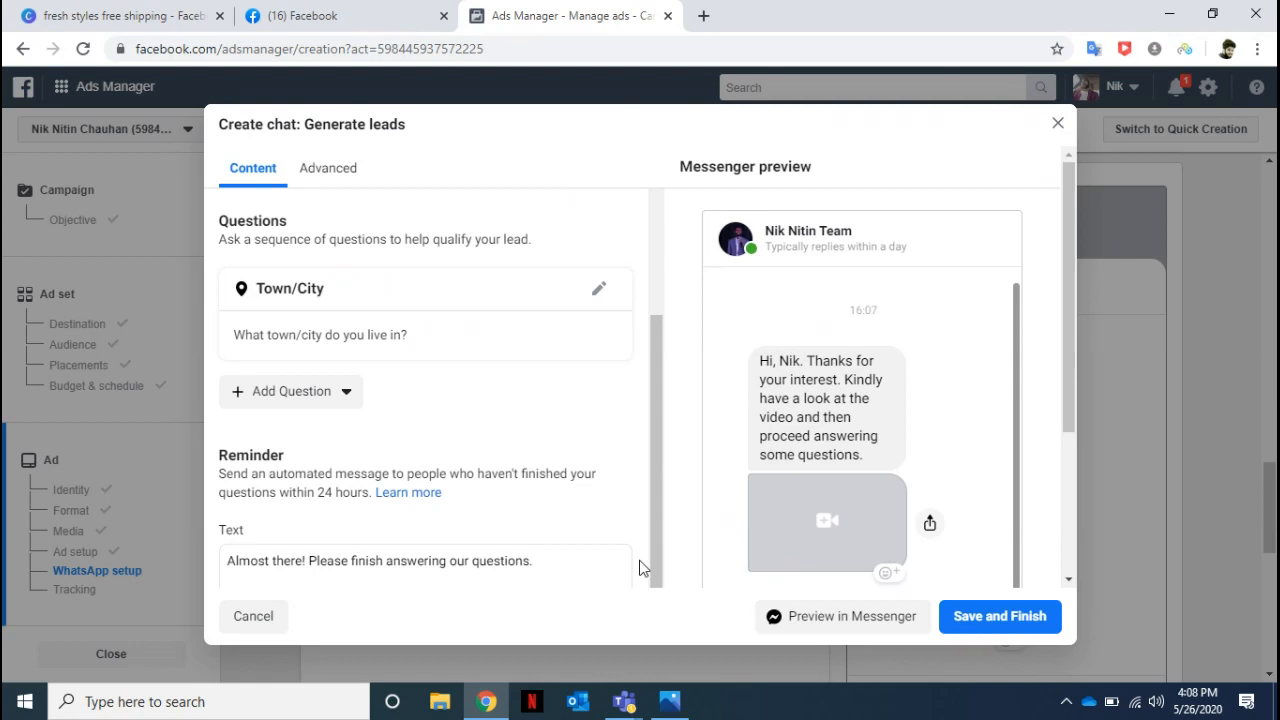
left_click_drag(657, 539, 654, 480)
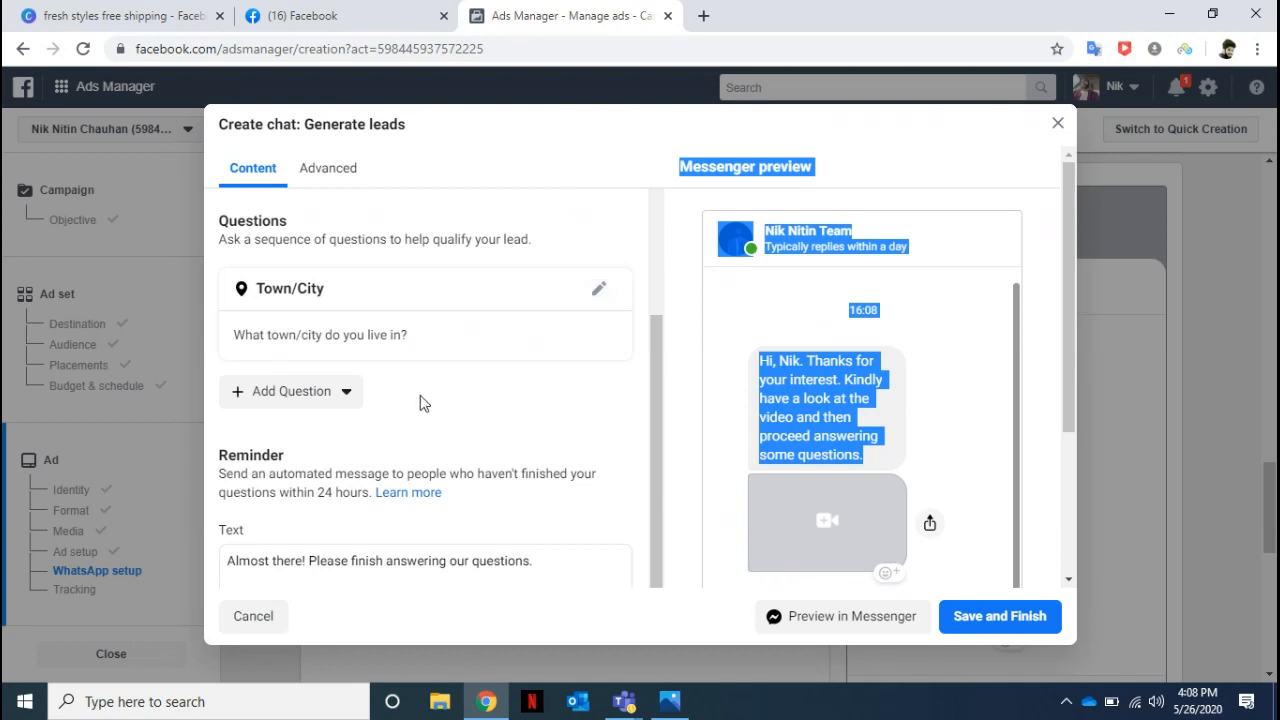
left_click(346, 402)
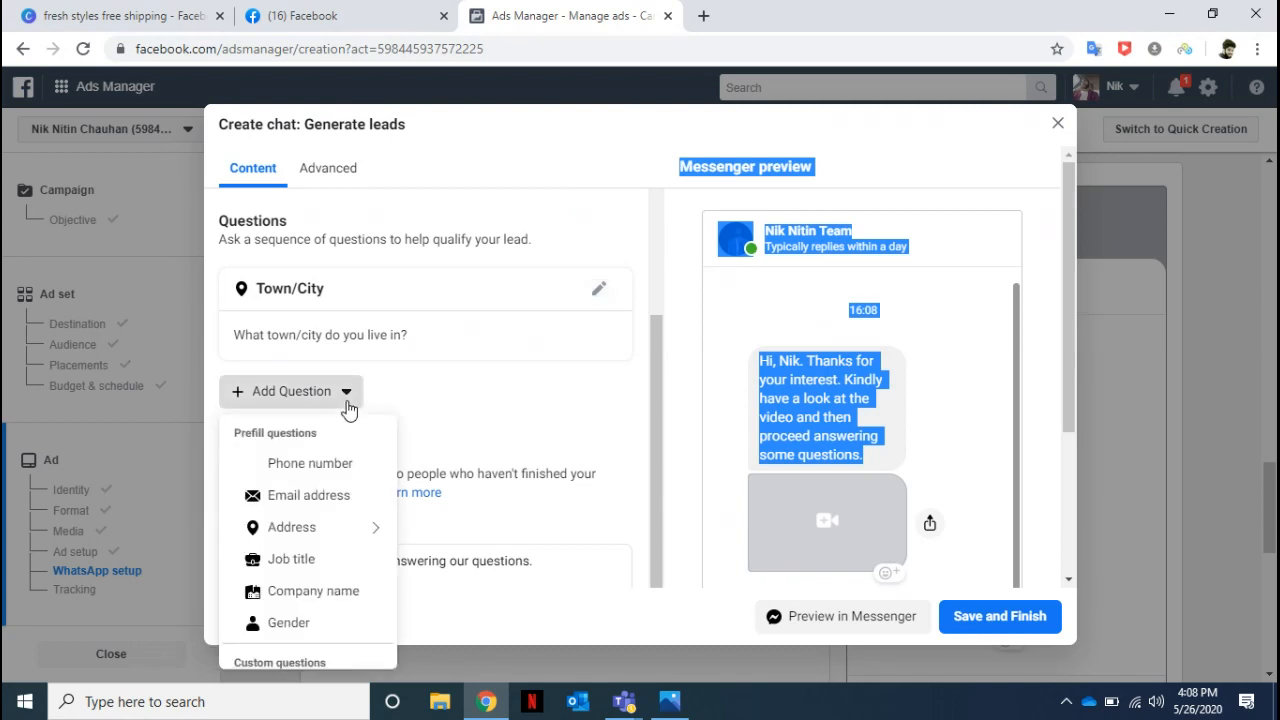
left_click(321, 468)
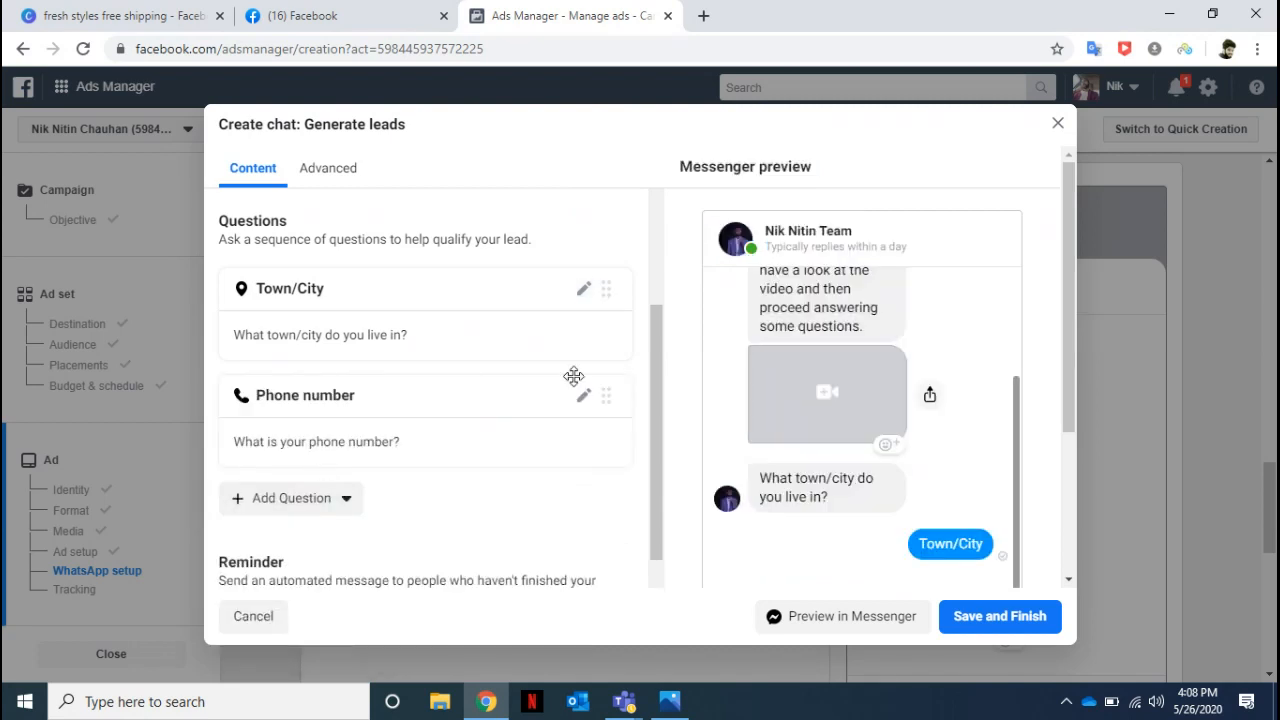
Add the prefilled Job title question after the Phone number question.
left_click_drag(652, 416, 649, 446)
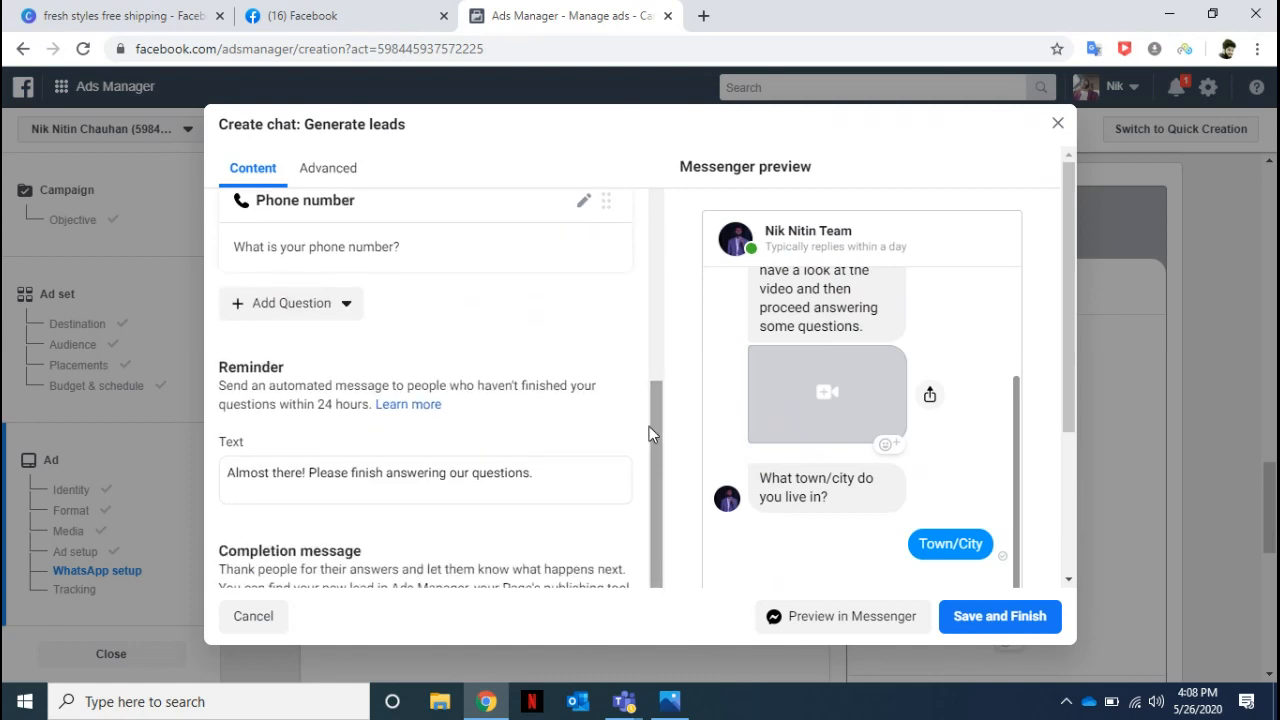
scroll(655, 410, "up", 1)
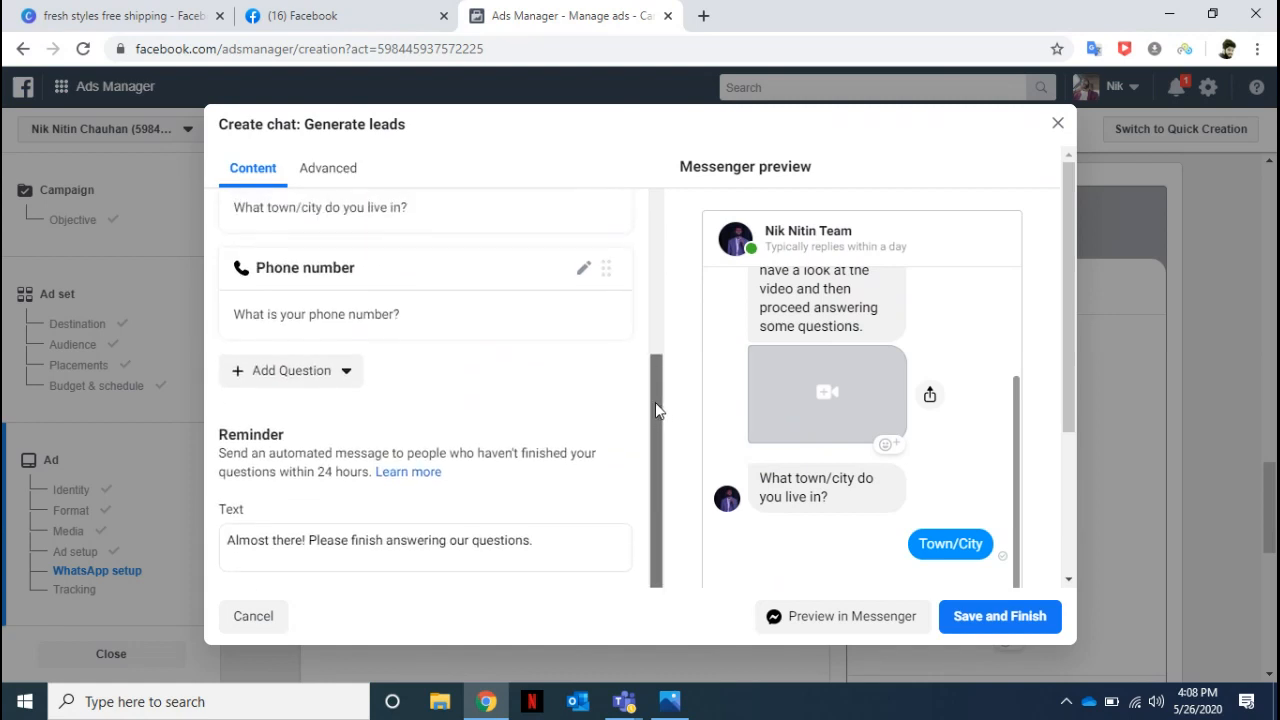
left_click(346, 376)
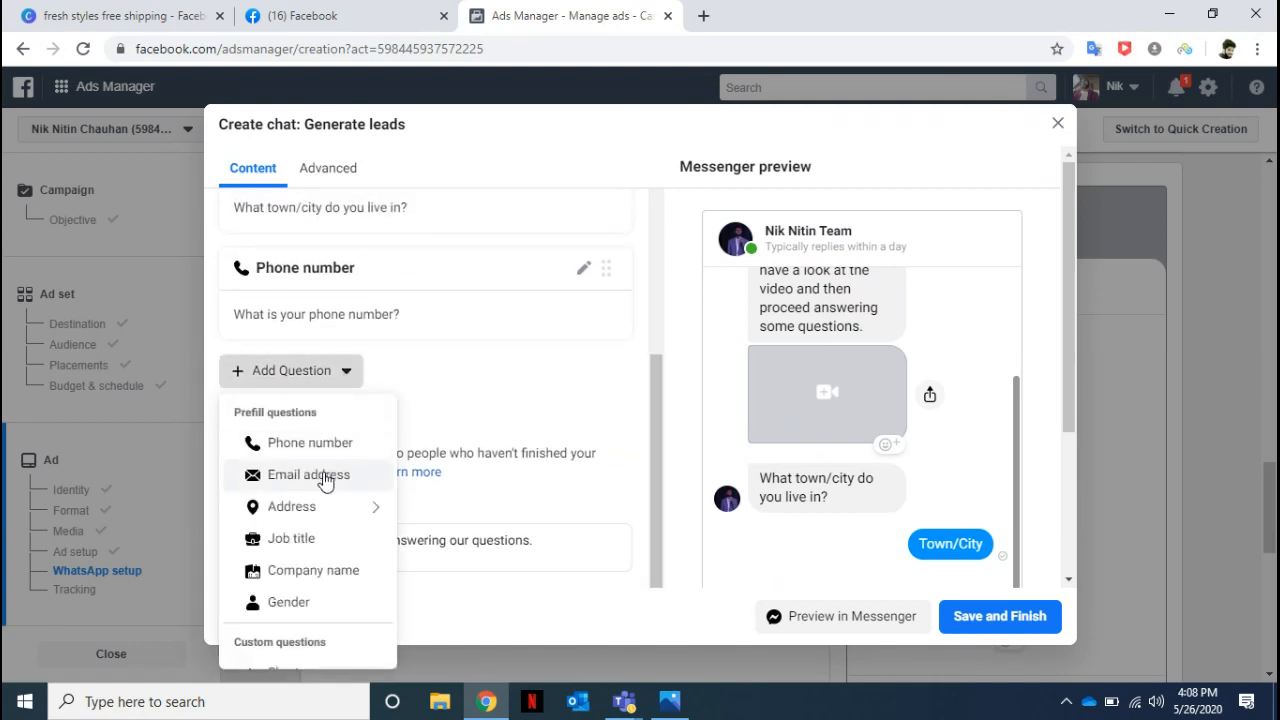
mouse_move(329, 500)
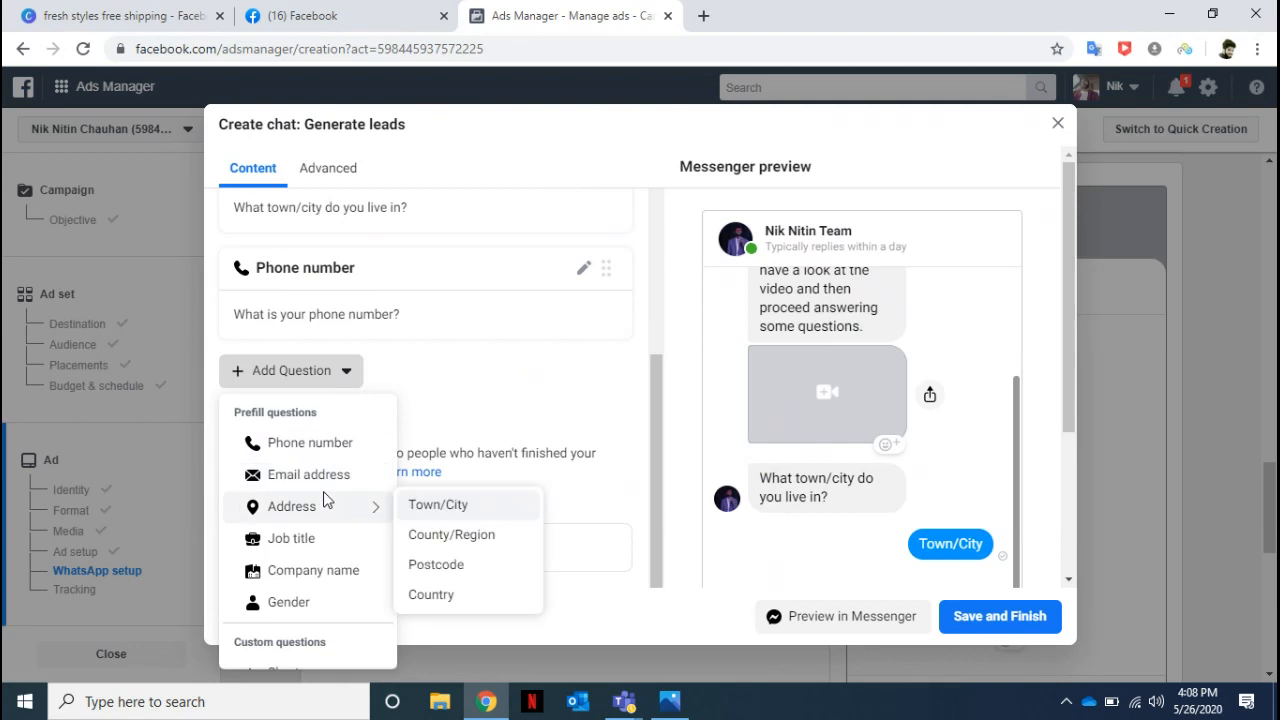
left_click(333, 545)
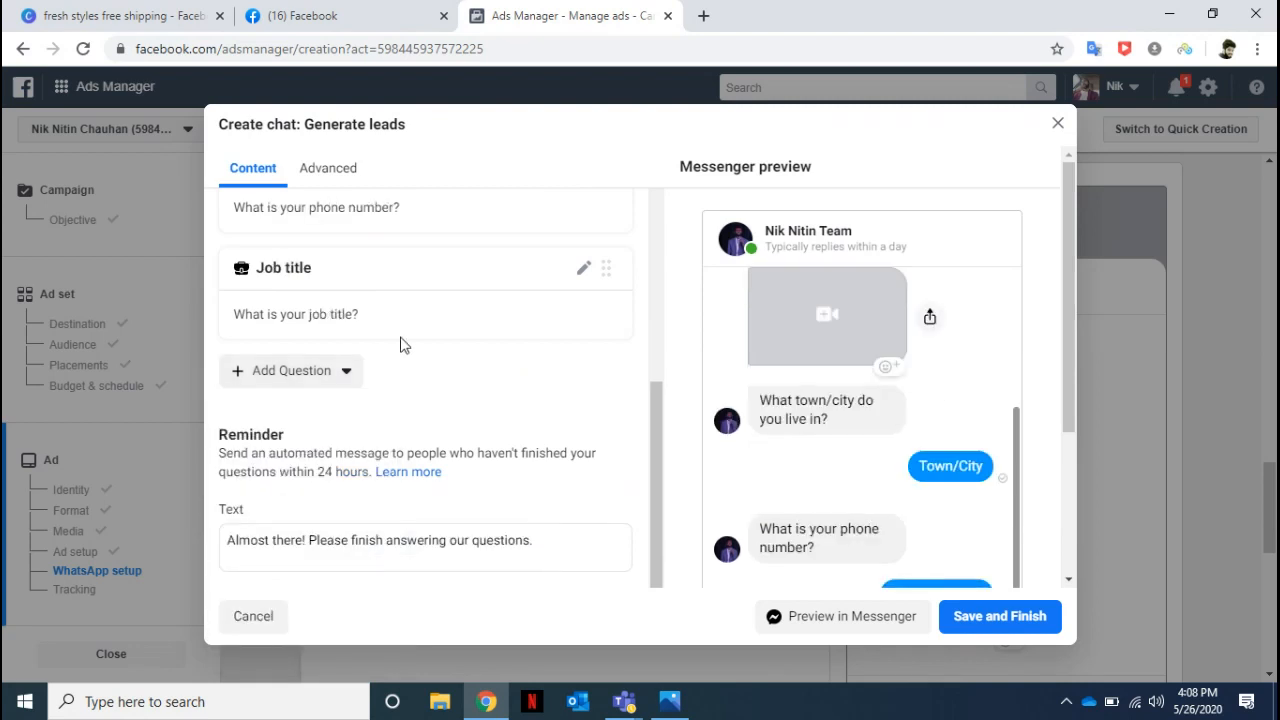
Reword the Job title question as "What is your current profession?".
left_click(583, 271)
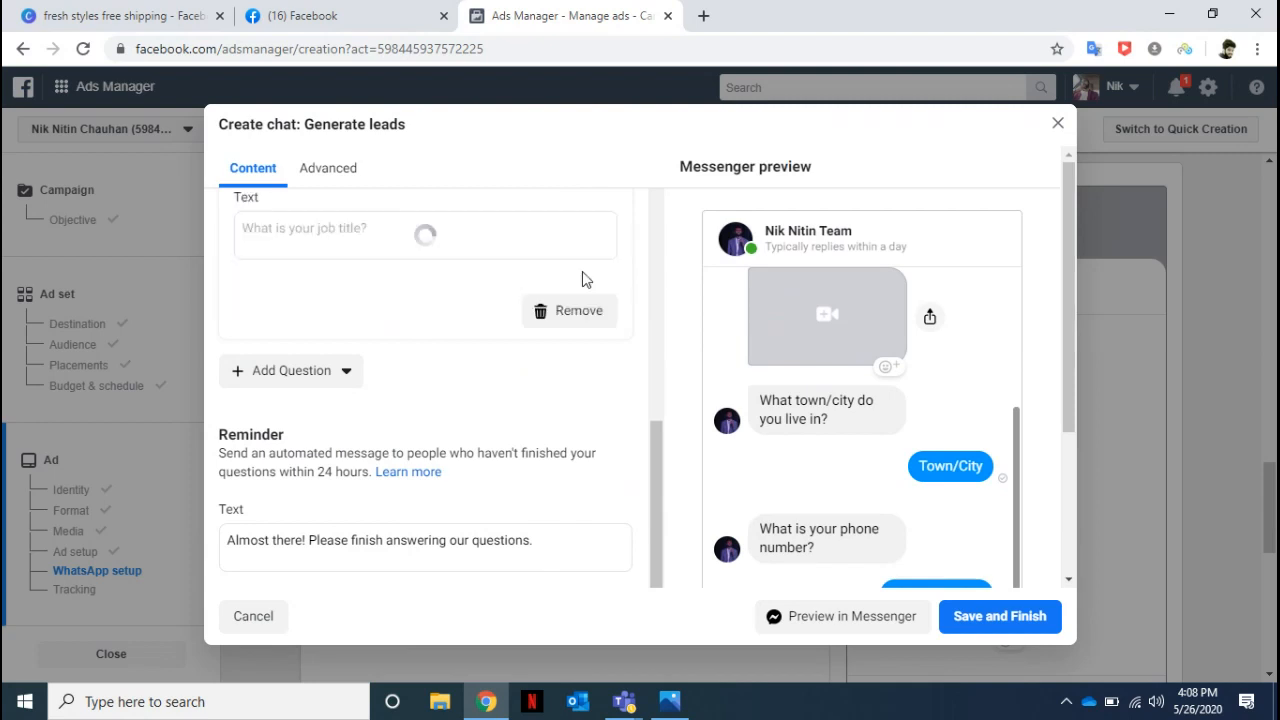
left_click_drag(318, 228, 395, 227)
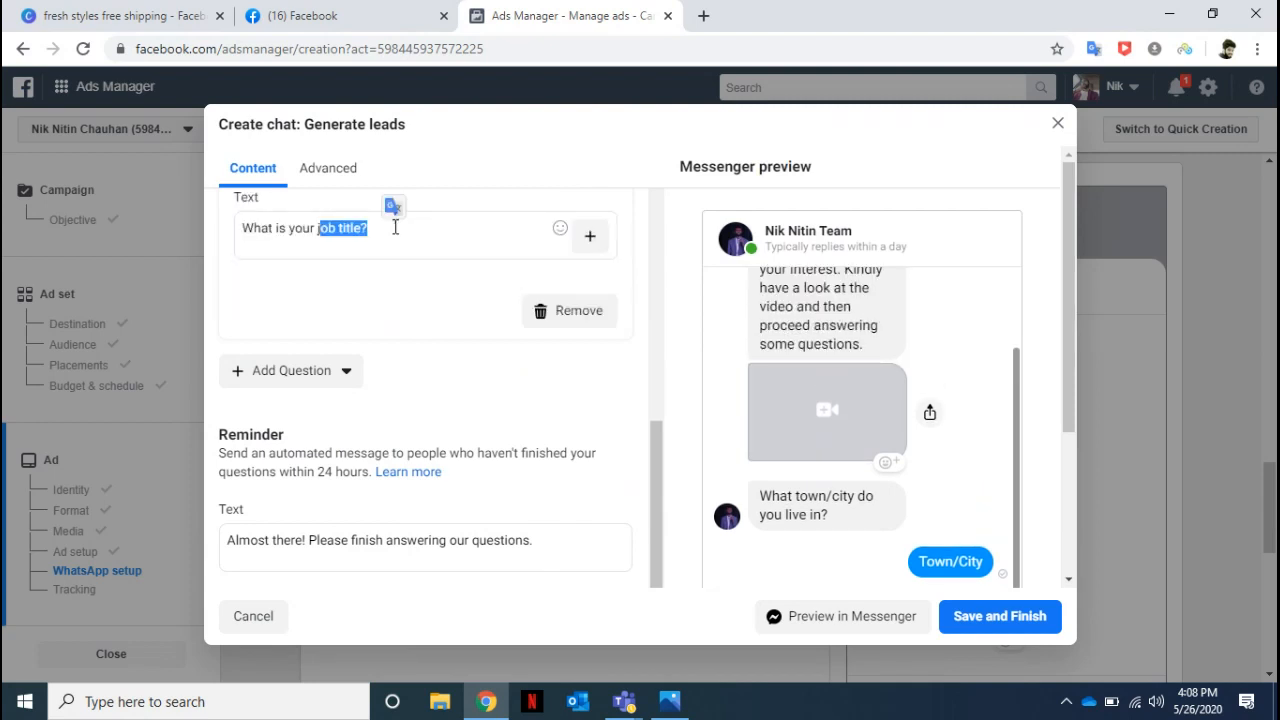
key("BackSpace")
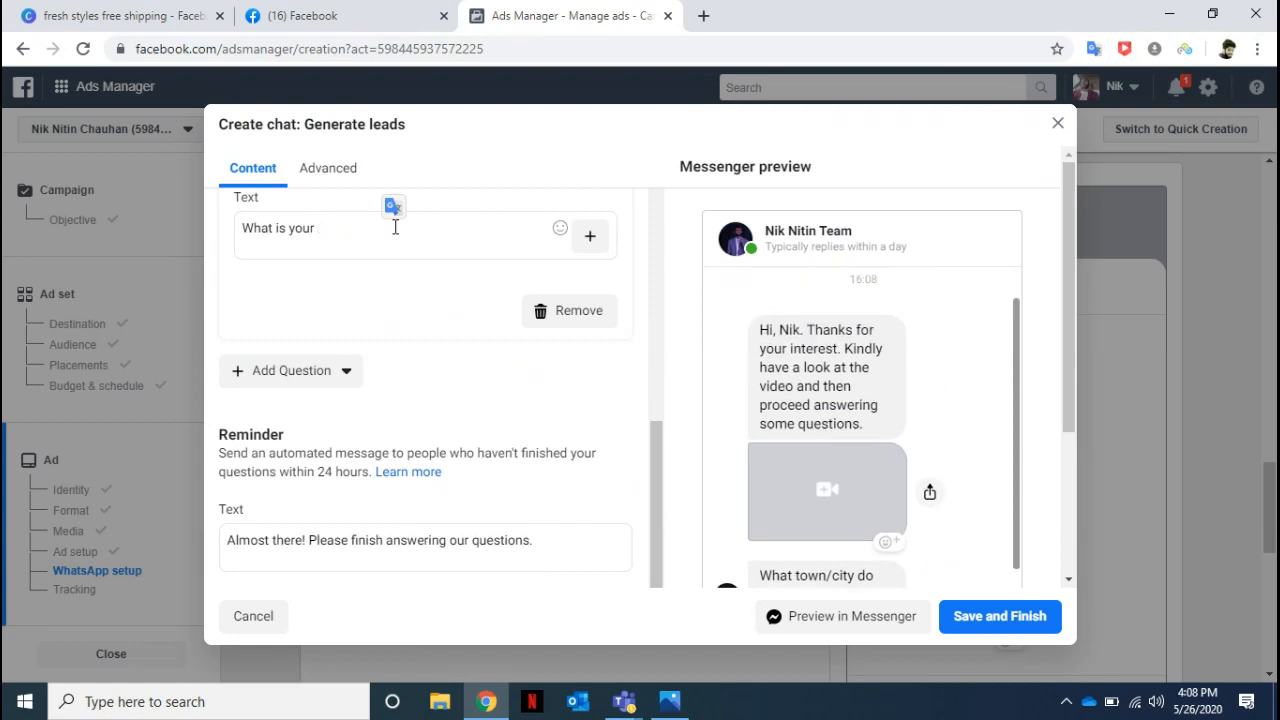
type("current ")
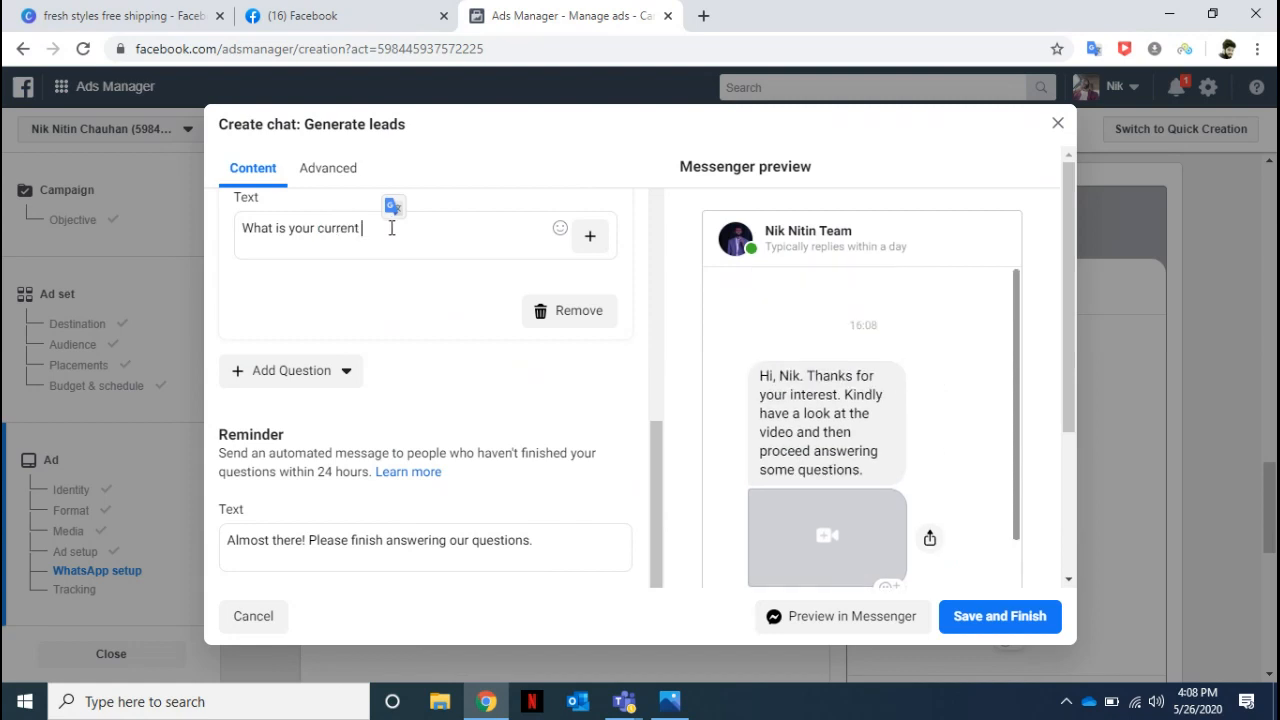
type("profession?")
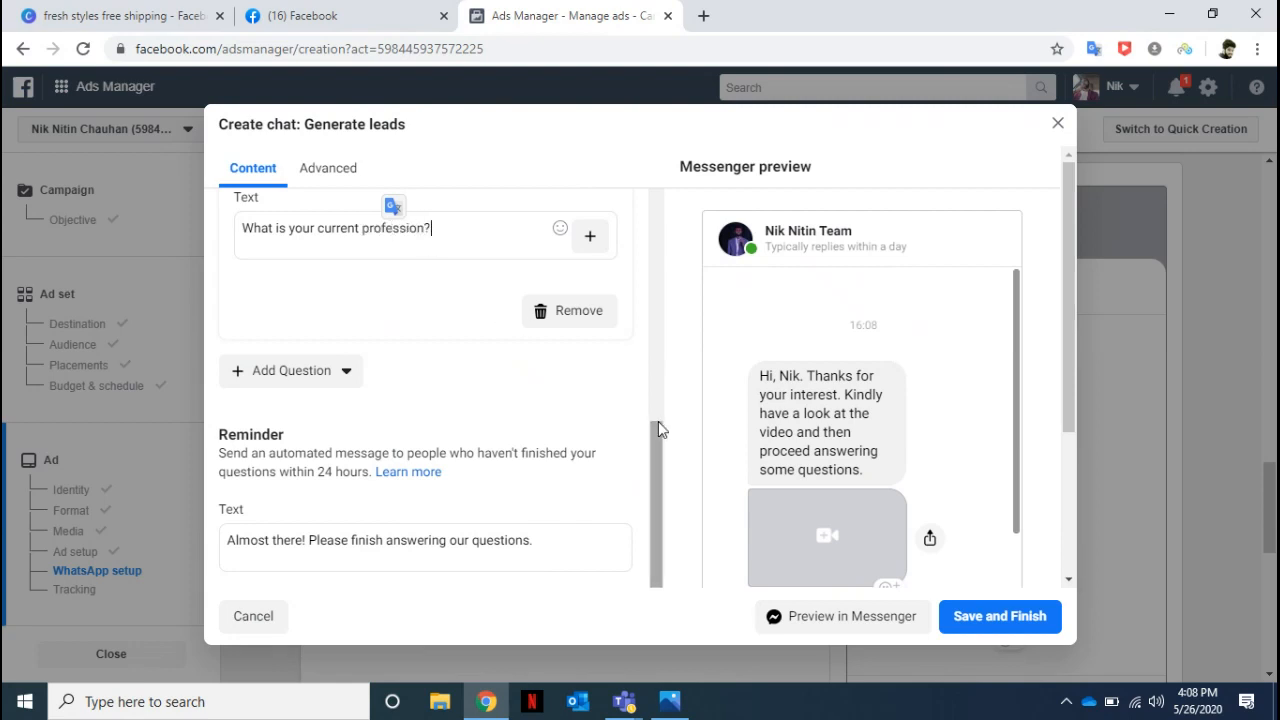
Add a custom Short answer question after the Job title question.
left_click_drag(653, 436, 646, 463)
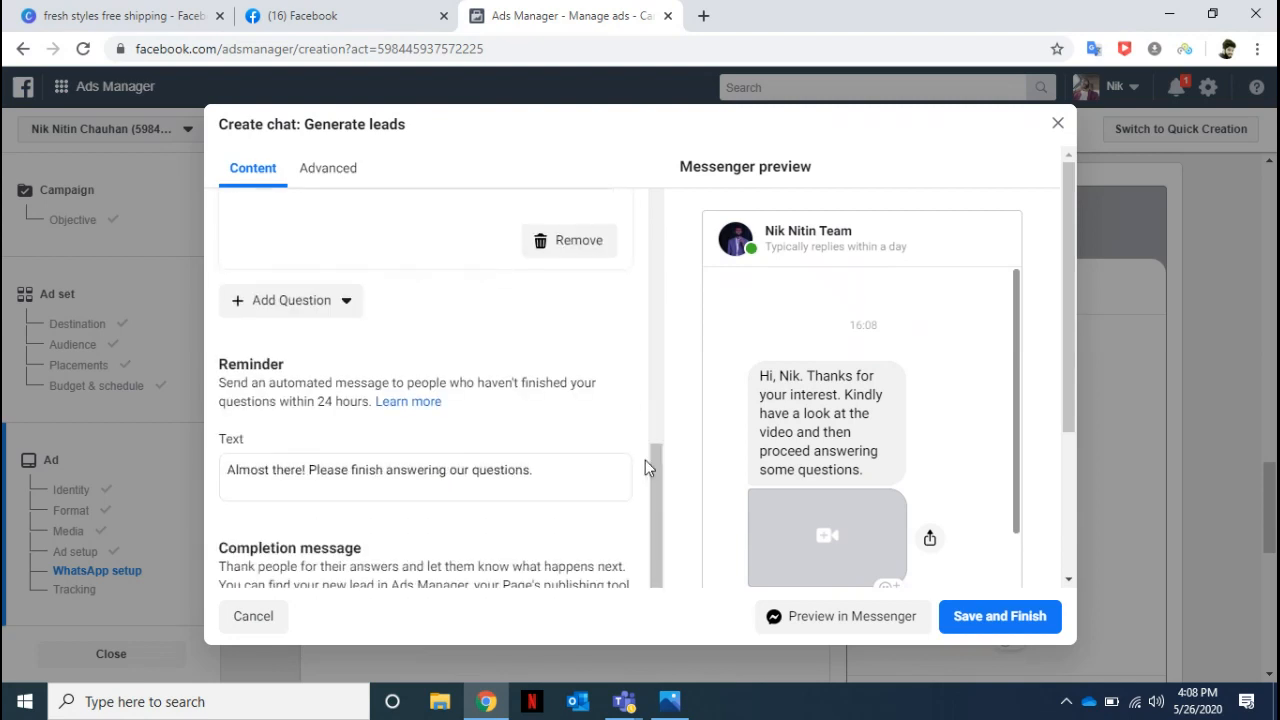
left_click(336, 304)
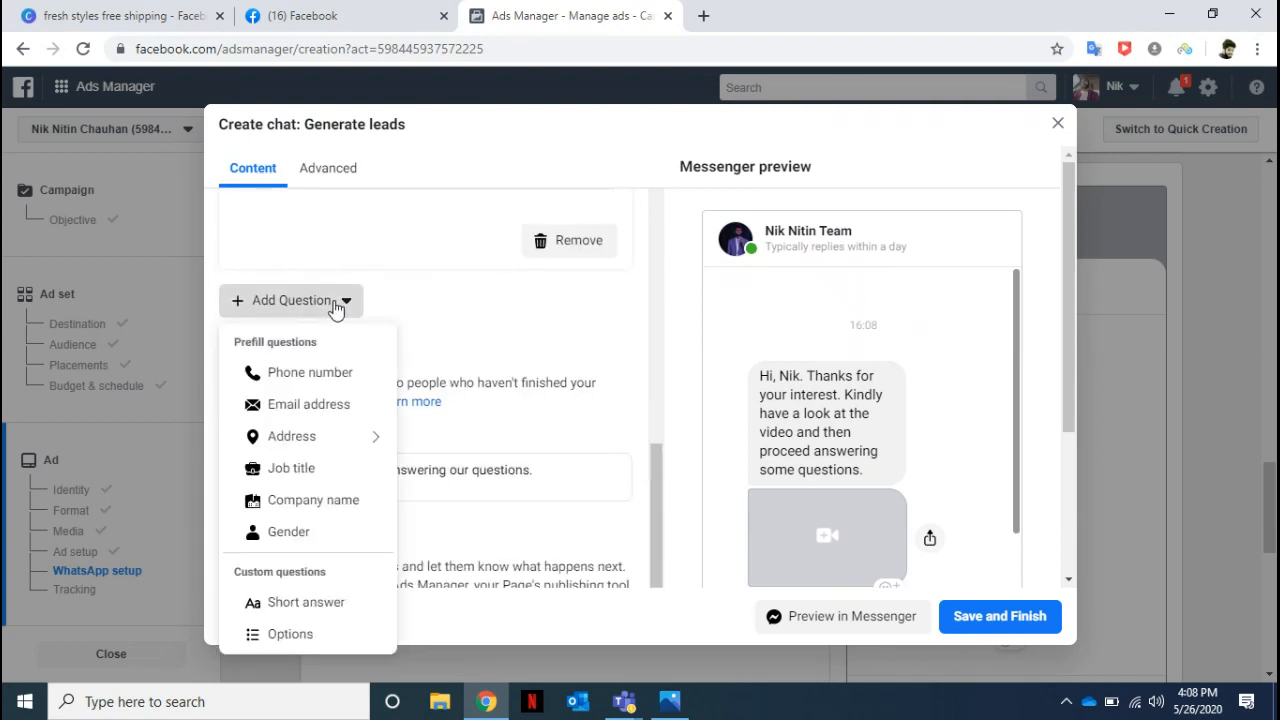
left_click(305, 604)
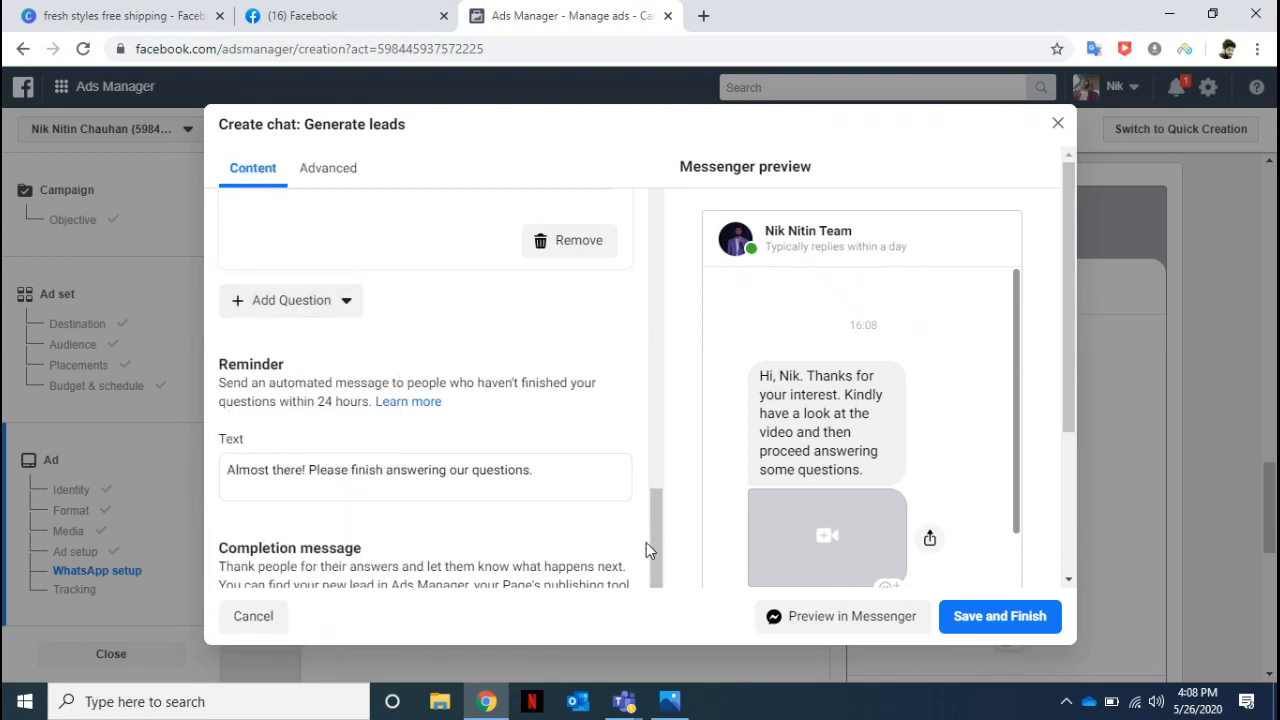
Write "Do you want to get more details about this online beauty business?" as the text of the new Short answer question.
left_click_drag(654, 539, 660, 466)
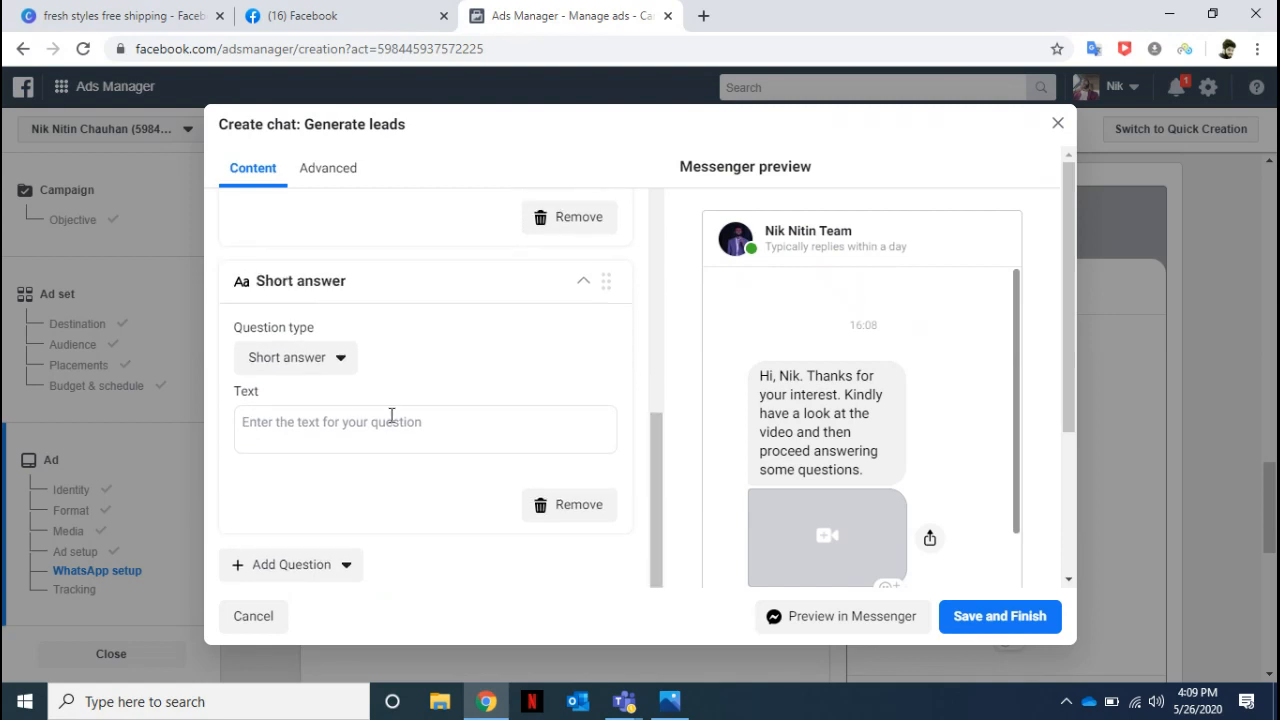
left_click(332, 428)
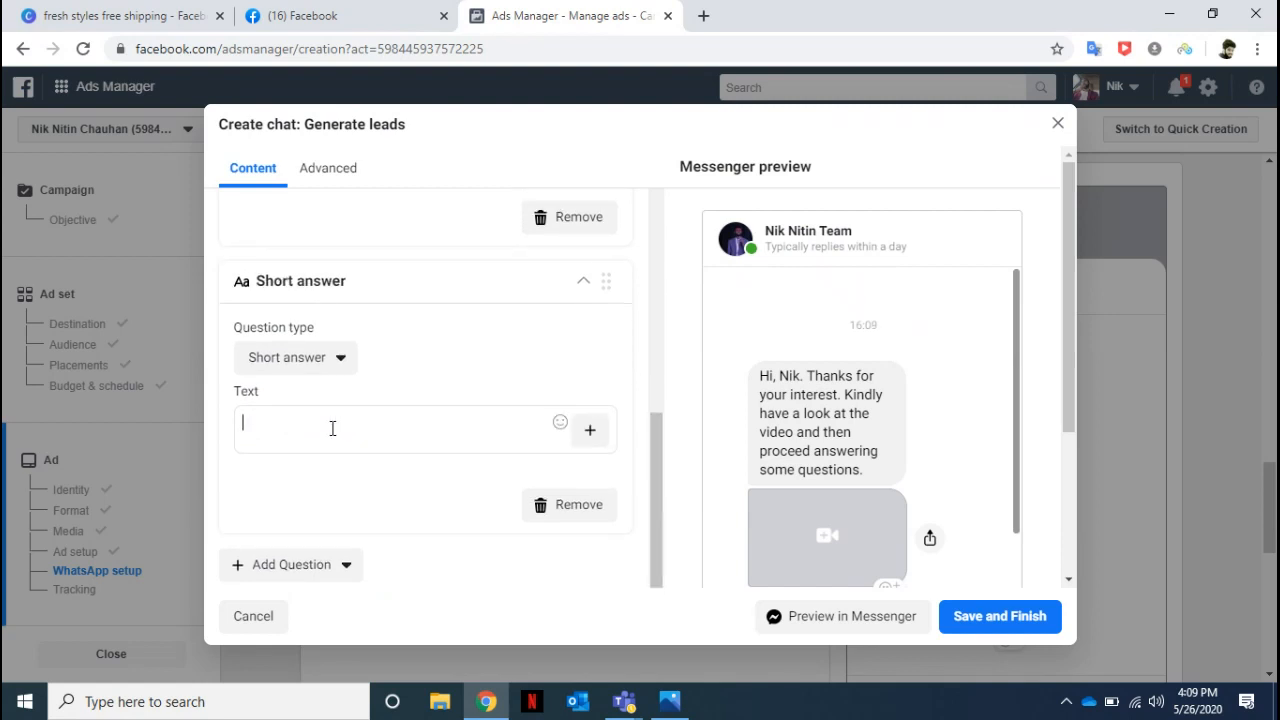
type("Do you want to get more details about this")
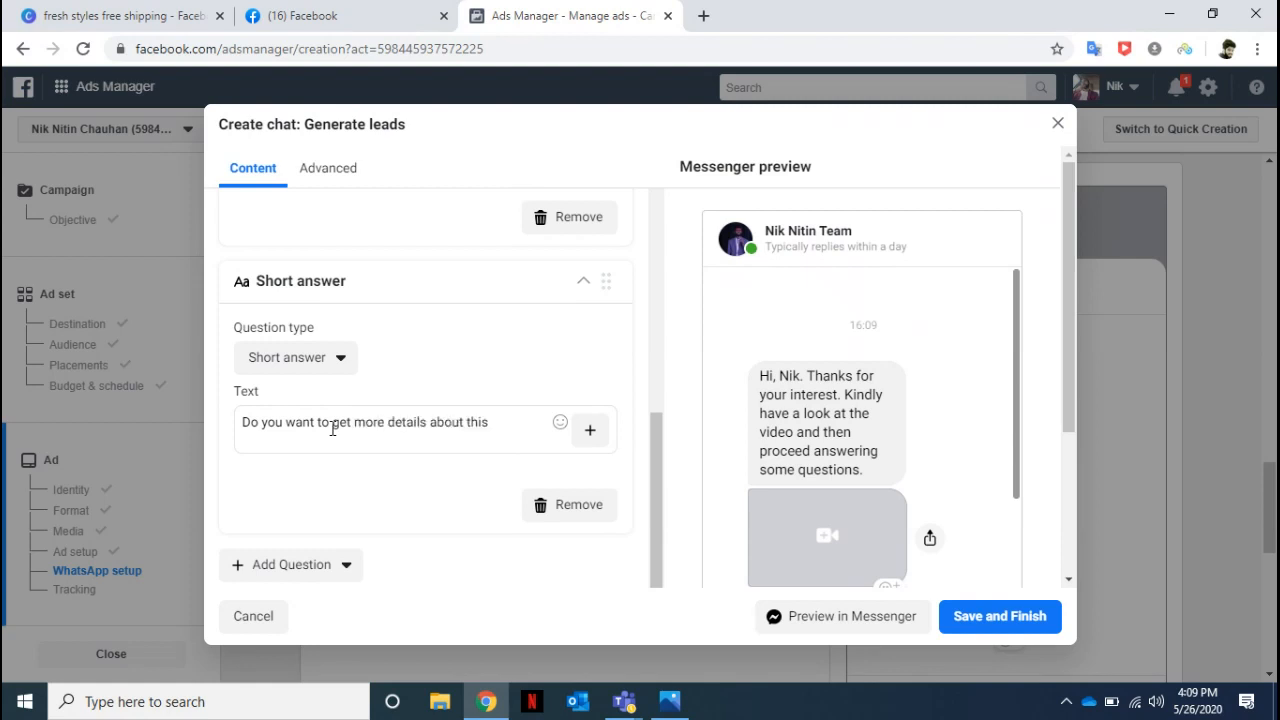
type("online beauty business?")
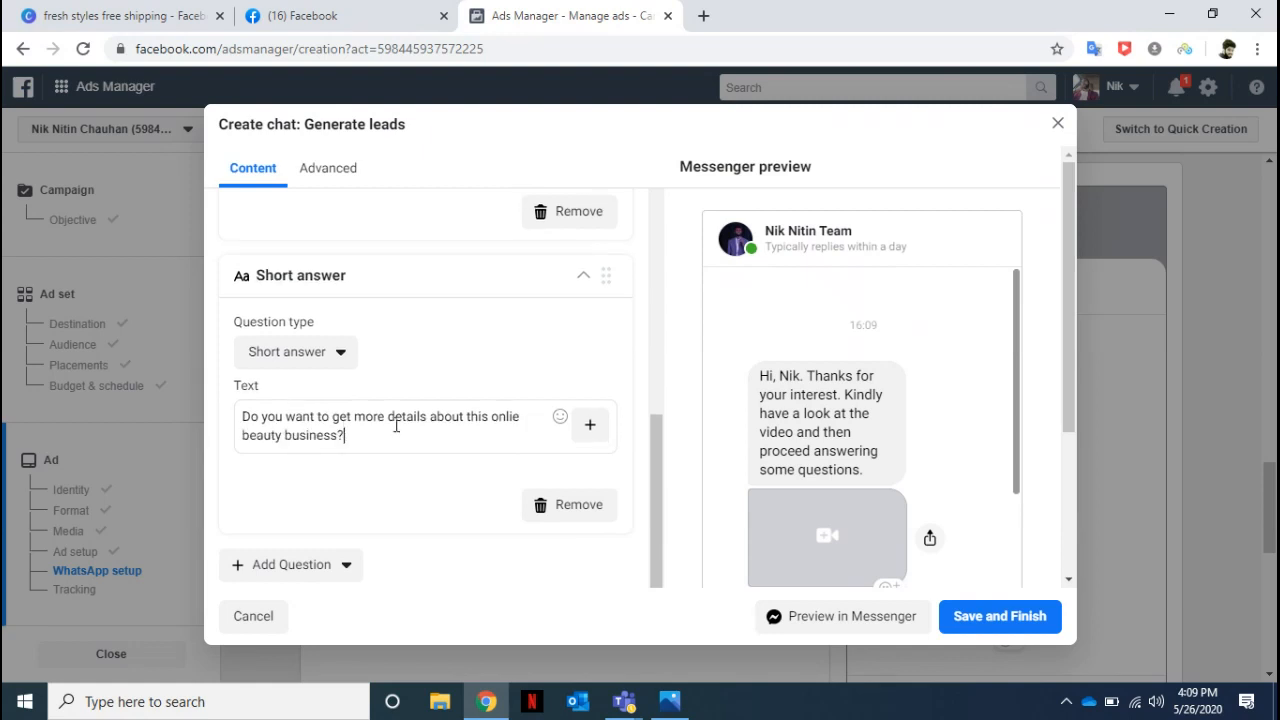
left_click(513, 416)
type("n")
Change the Short answer question's type to Options, carrying its question text over to the new type.
left_click_drag(345, 437, 240, 405)
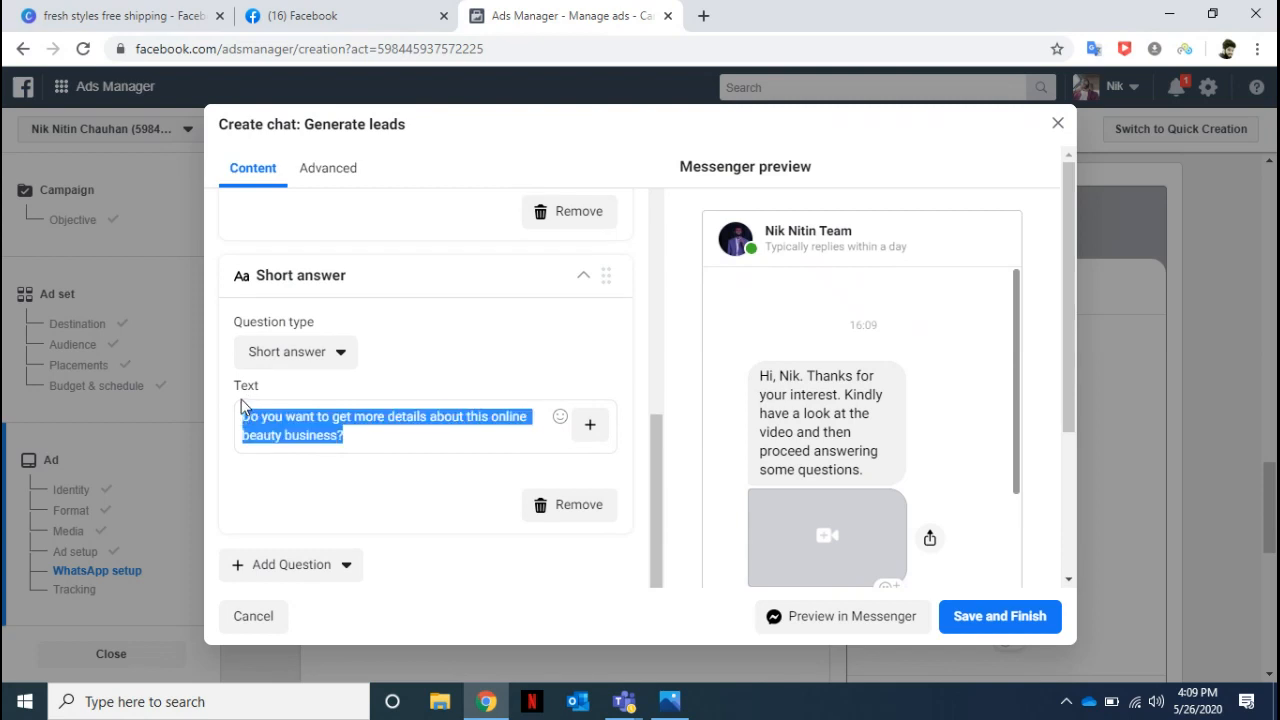
key("ctrl+x")
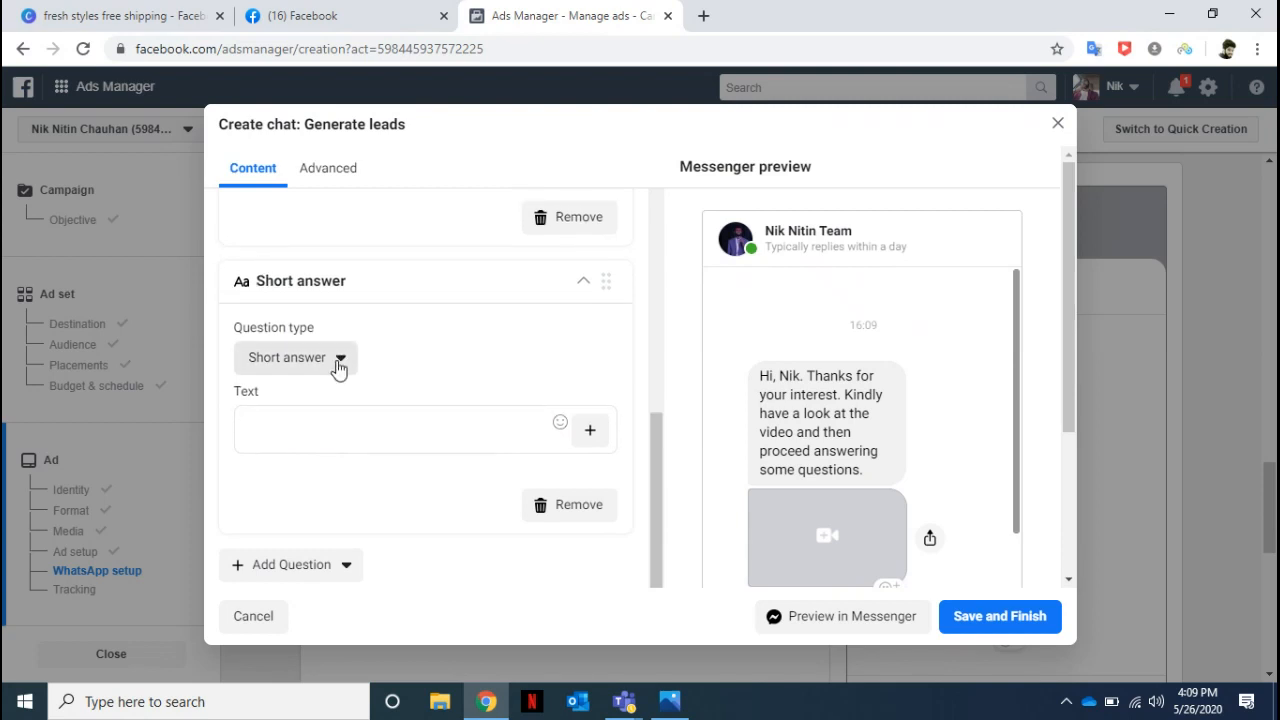
left_click(339, 362)
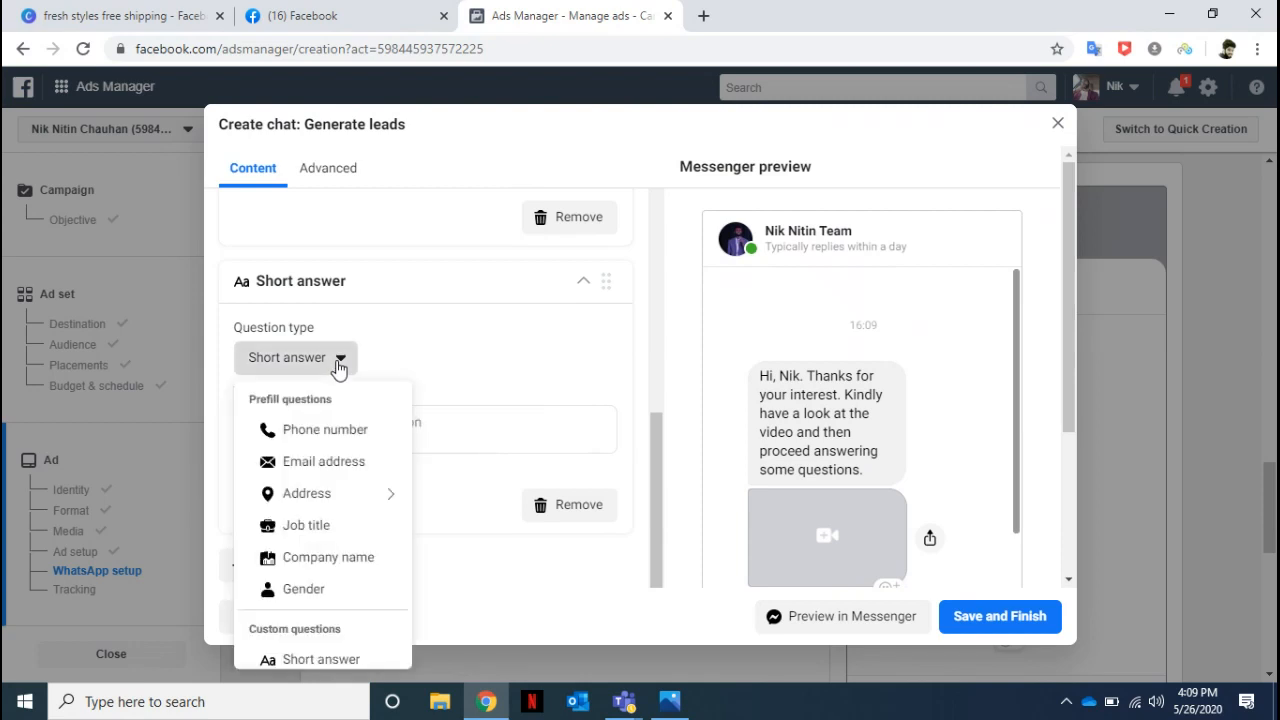
left_click_drag(663, 526, 659, 570)
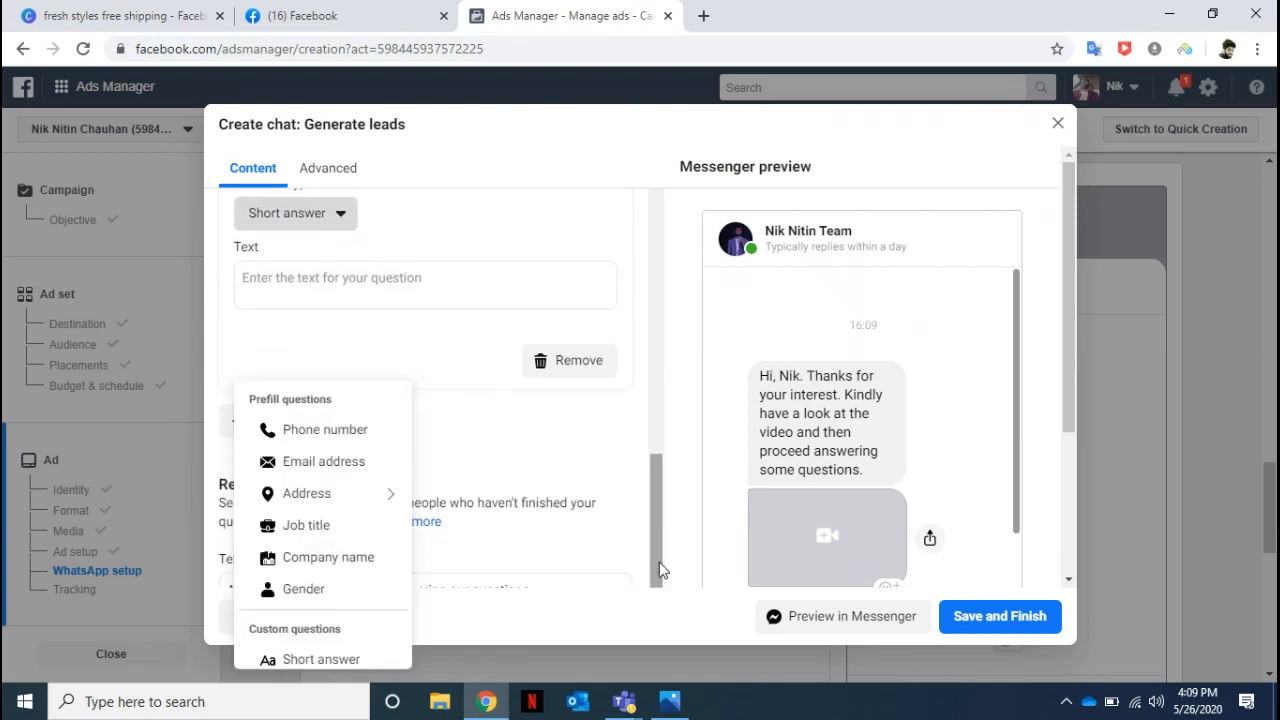
scroll(412, 536, "down", 1)
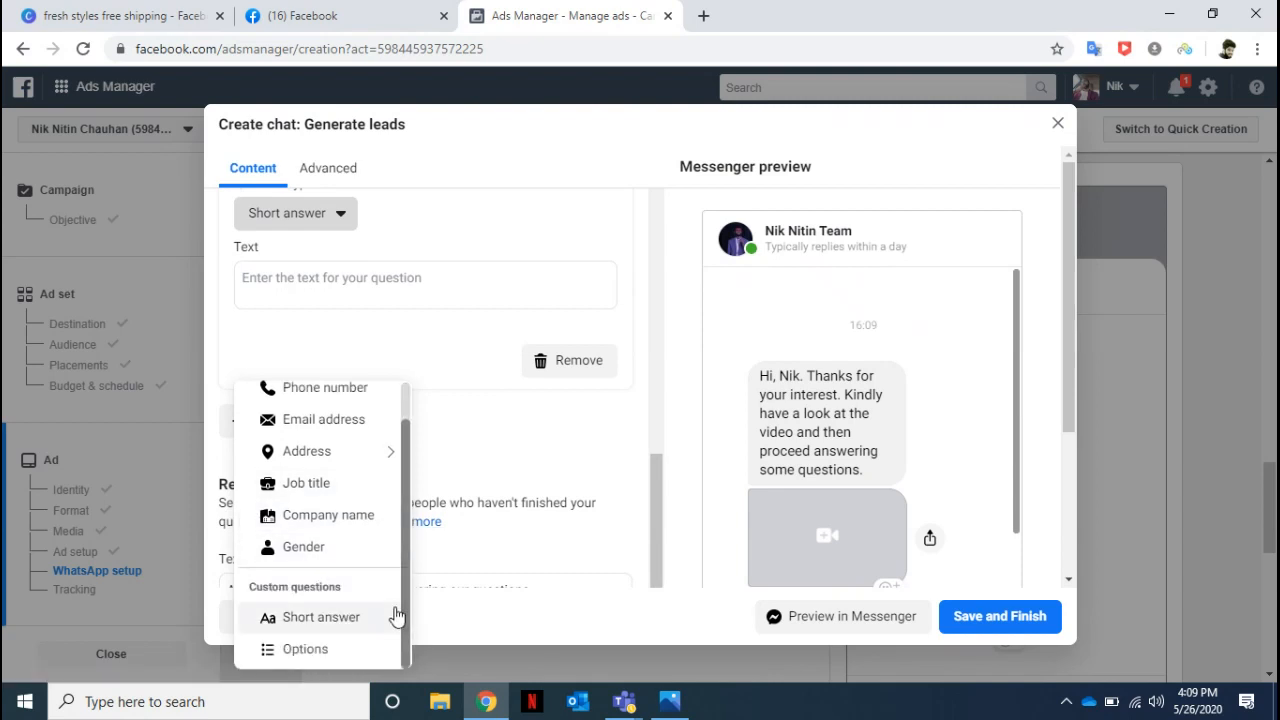
left_click(317, 649)
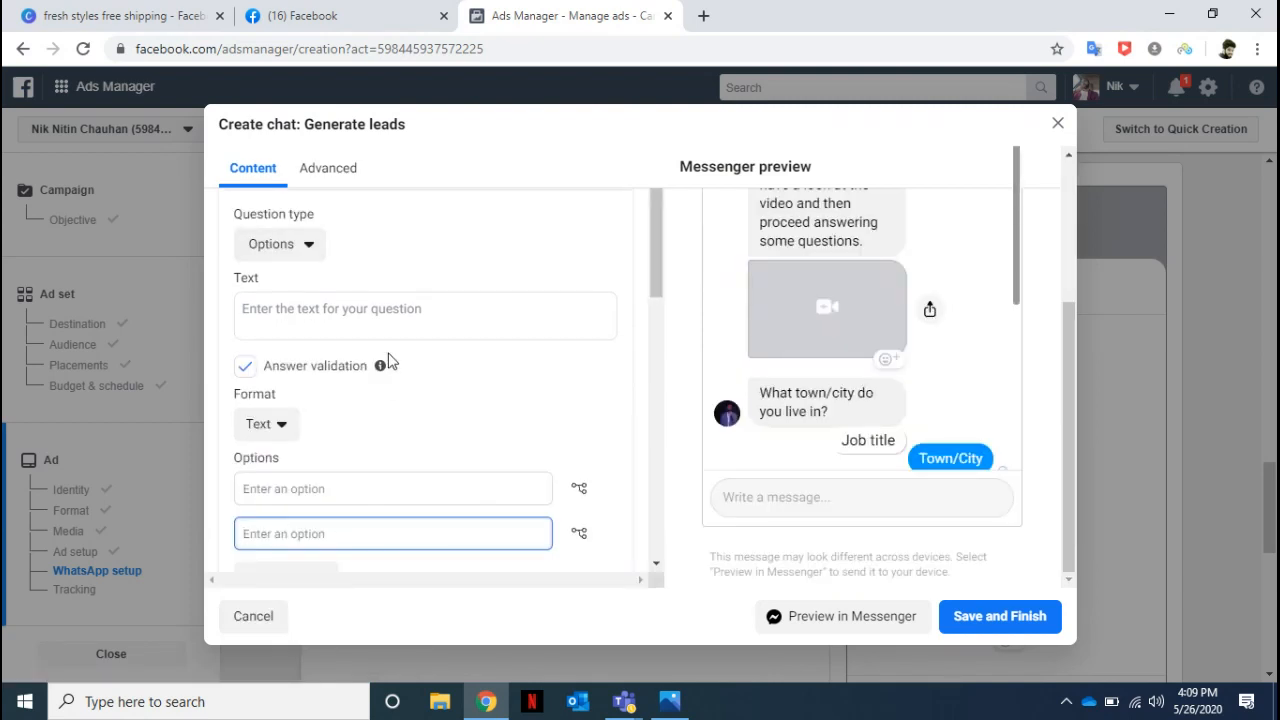
left_click(322, 310)
key("ctrl+v")
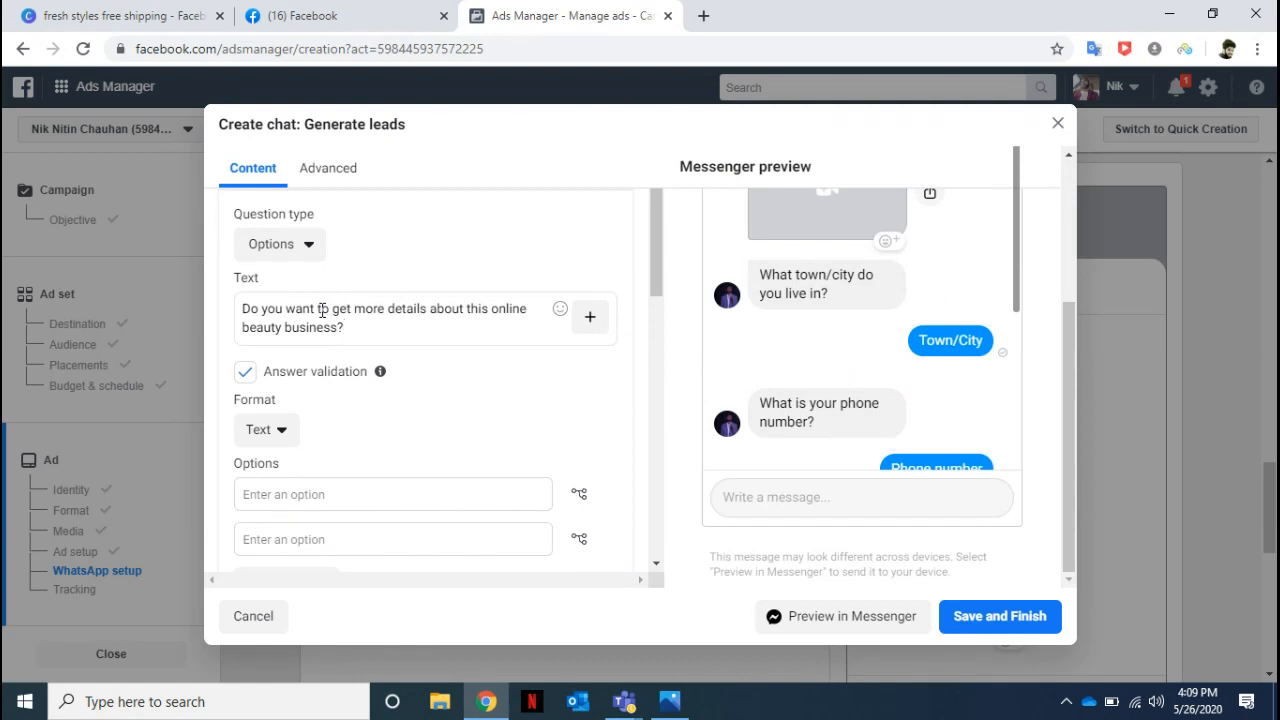
Enter "Yes" and "May be later" as the two answer options and check the question in the Messenger preview.
left_click(300, 494)
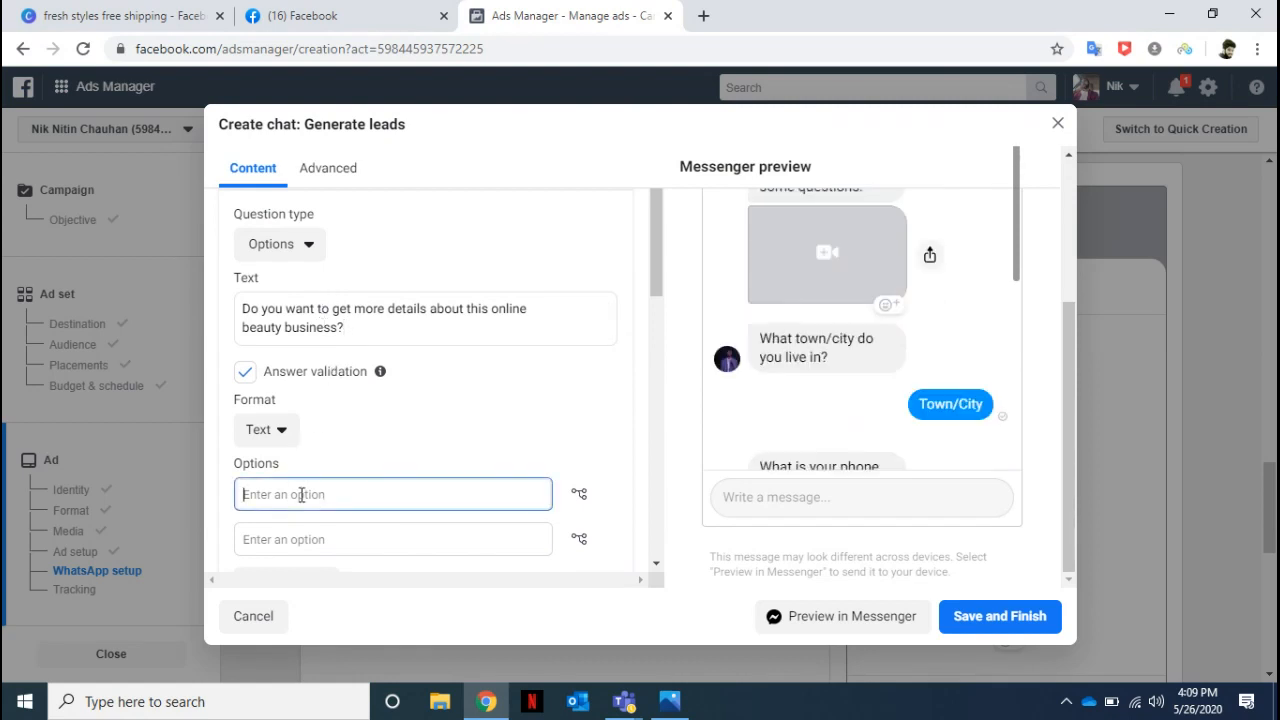
type("Yes")
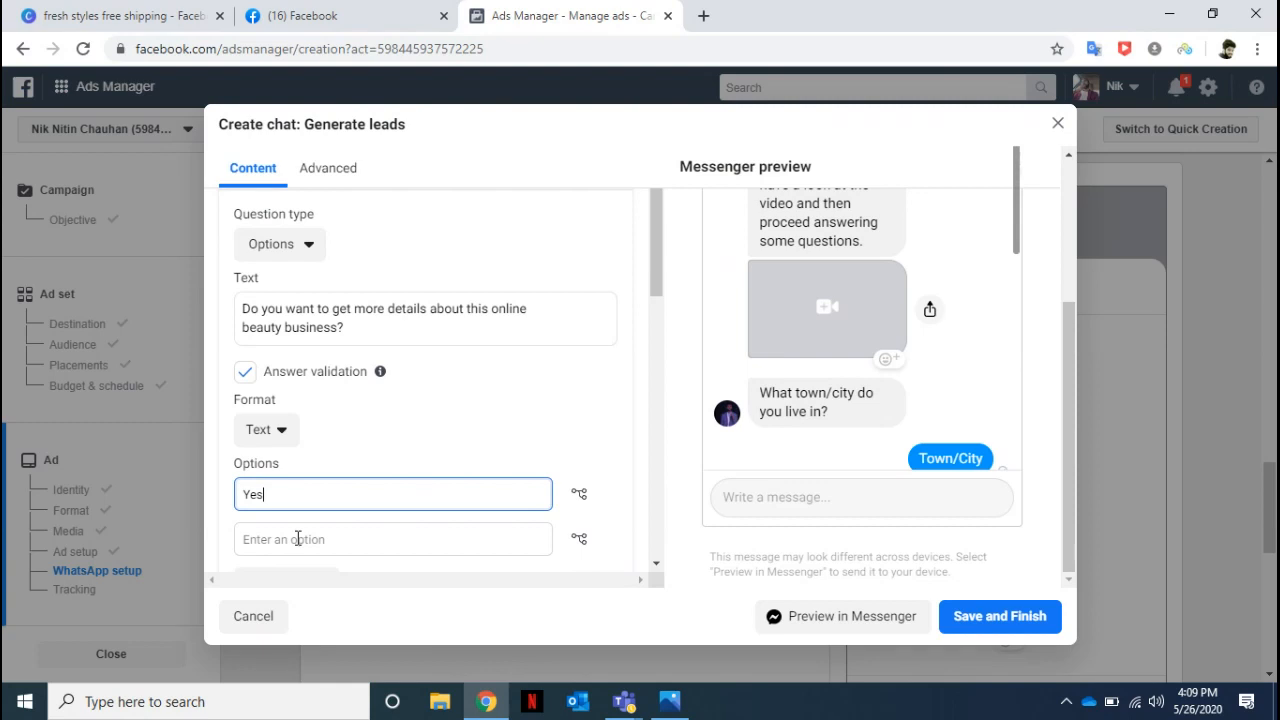
key("ctrl+v")
left_click_drag(263, 494, 363, 517)
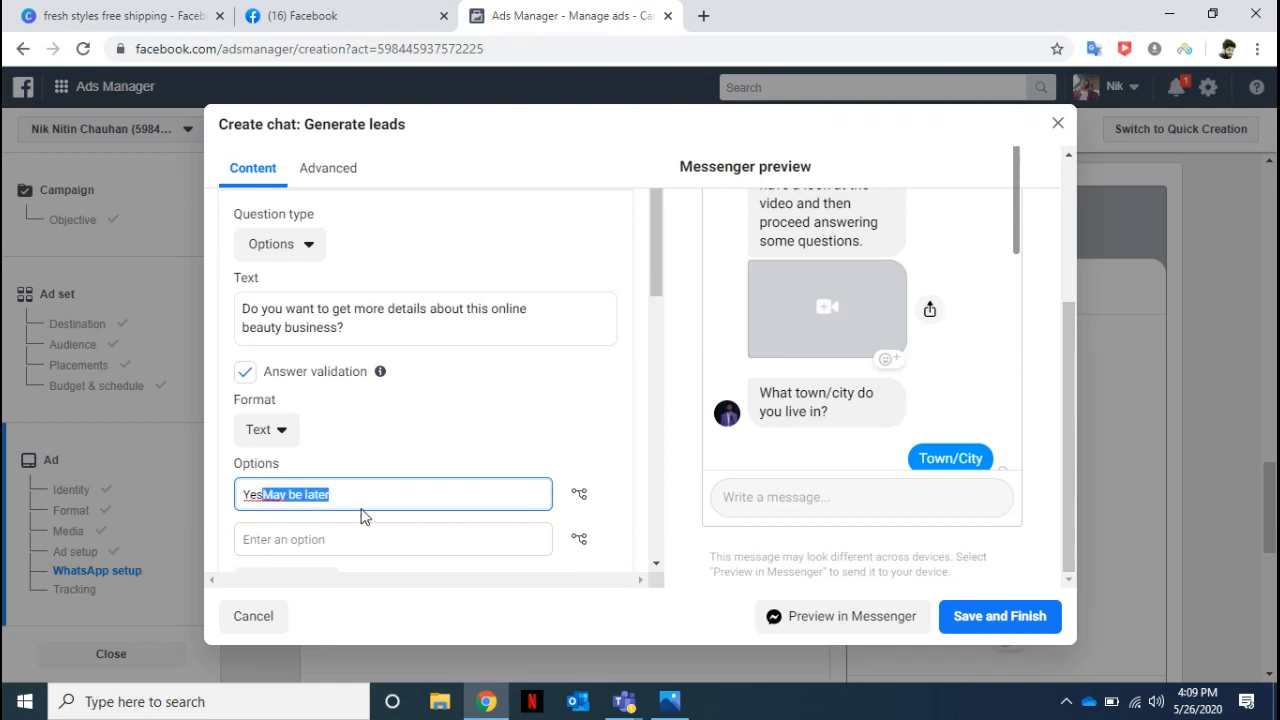
key("ctrl+x")
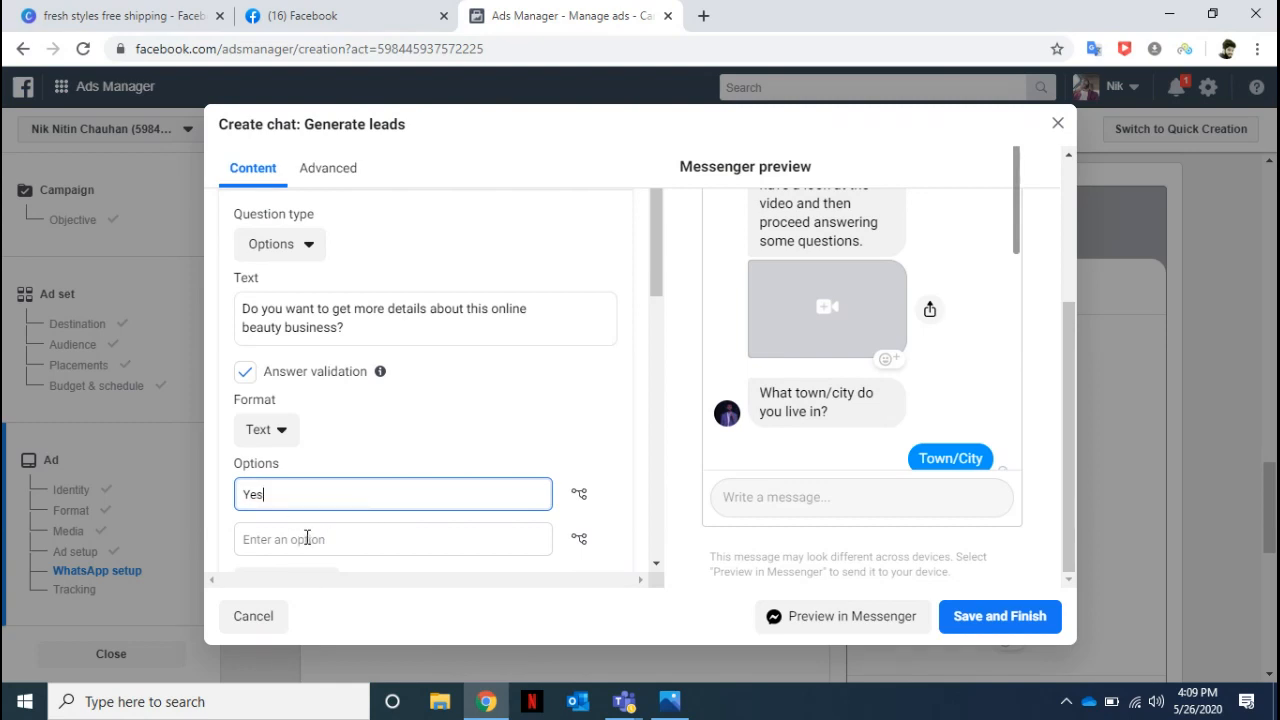
left_click(308, 539)
key("ctrl+v")
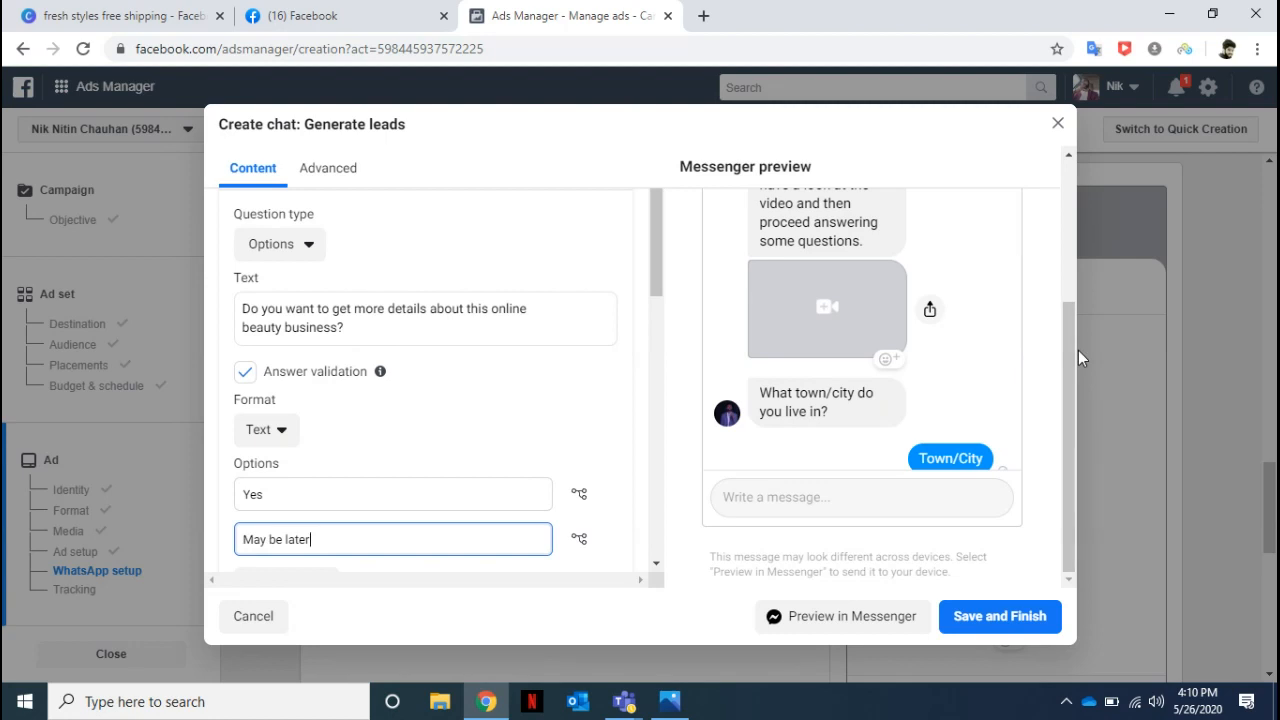
left_click_drag(1063, 329, 1067, 188)
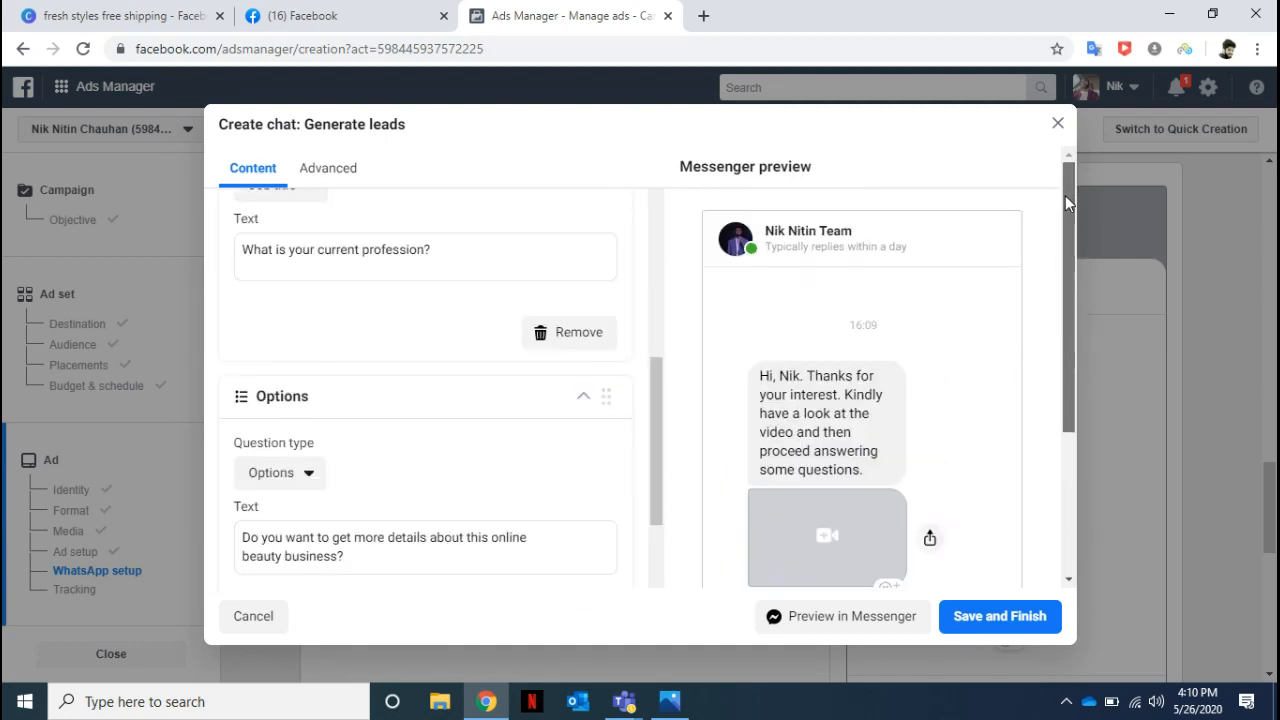
left_click_drag(1067, 204, 1079, 361)
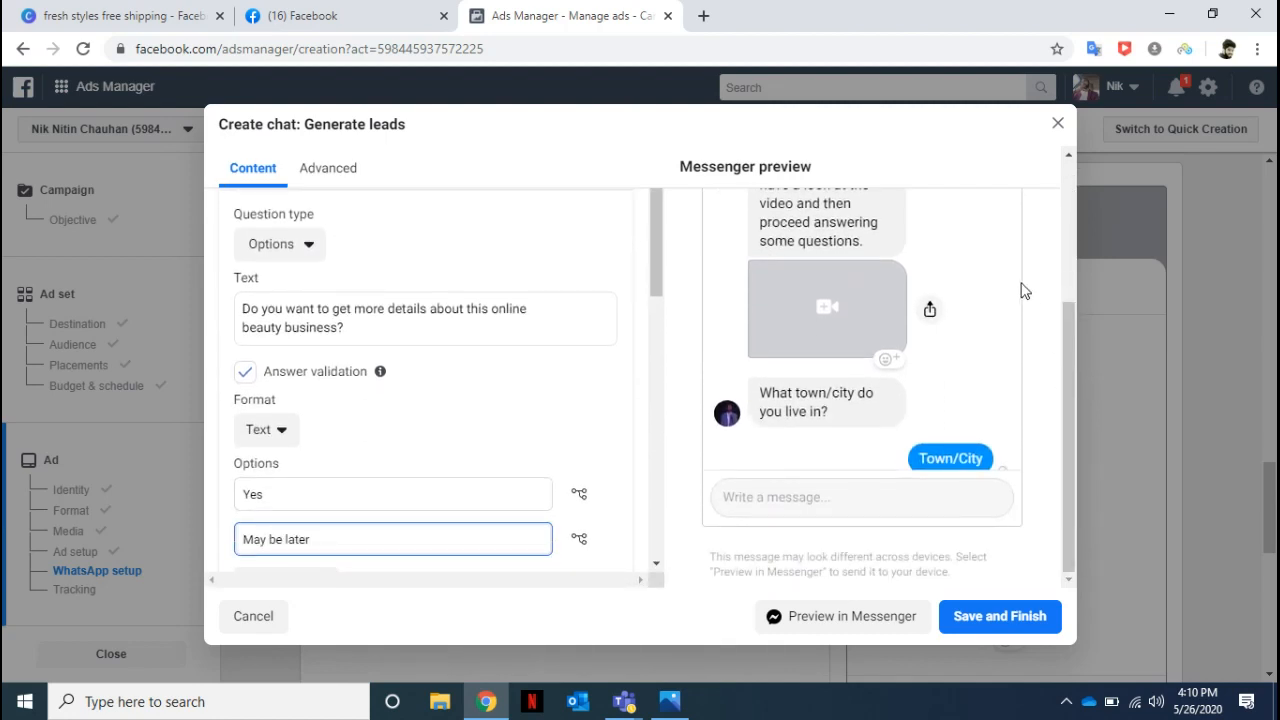
left_click_drag(1013, 221, 1016, 450)
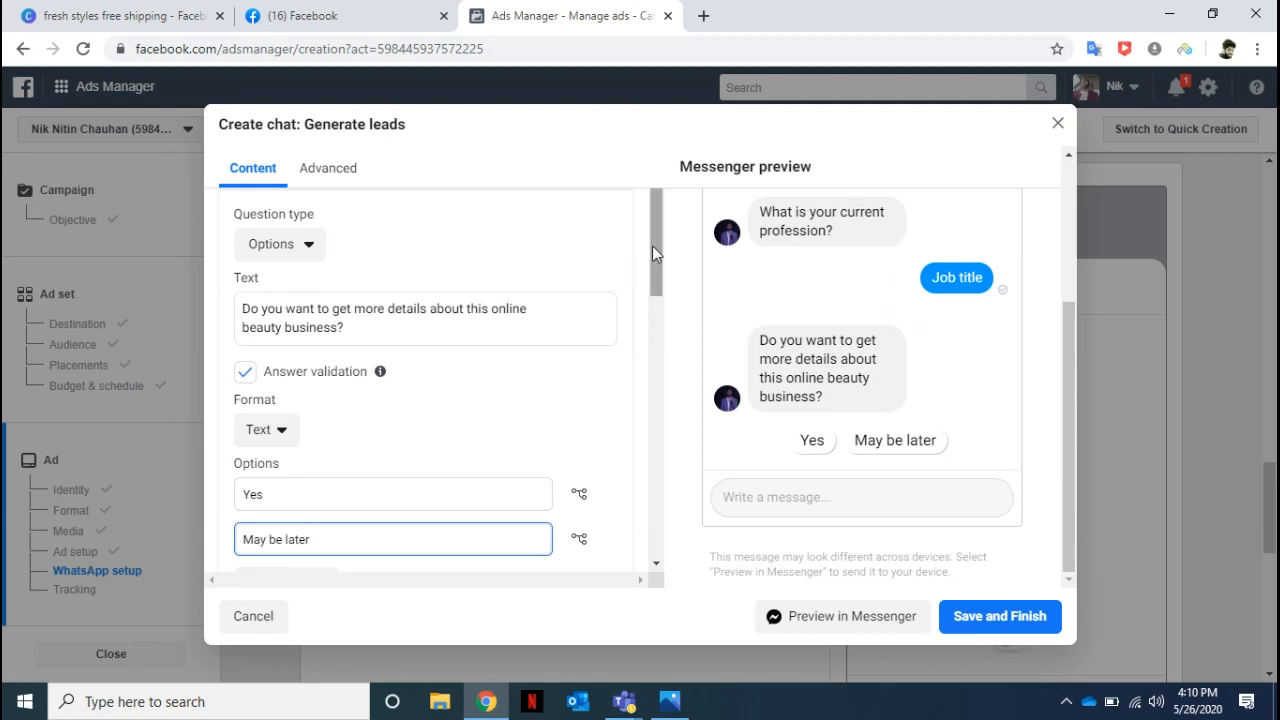
Replace the completion message text with "Thank you for your time.".
left_click_drag(652, 252, 663, 457)
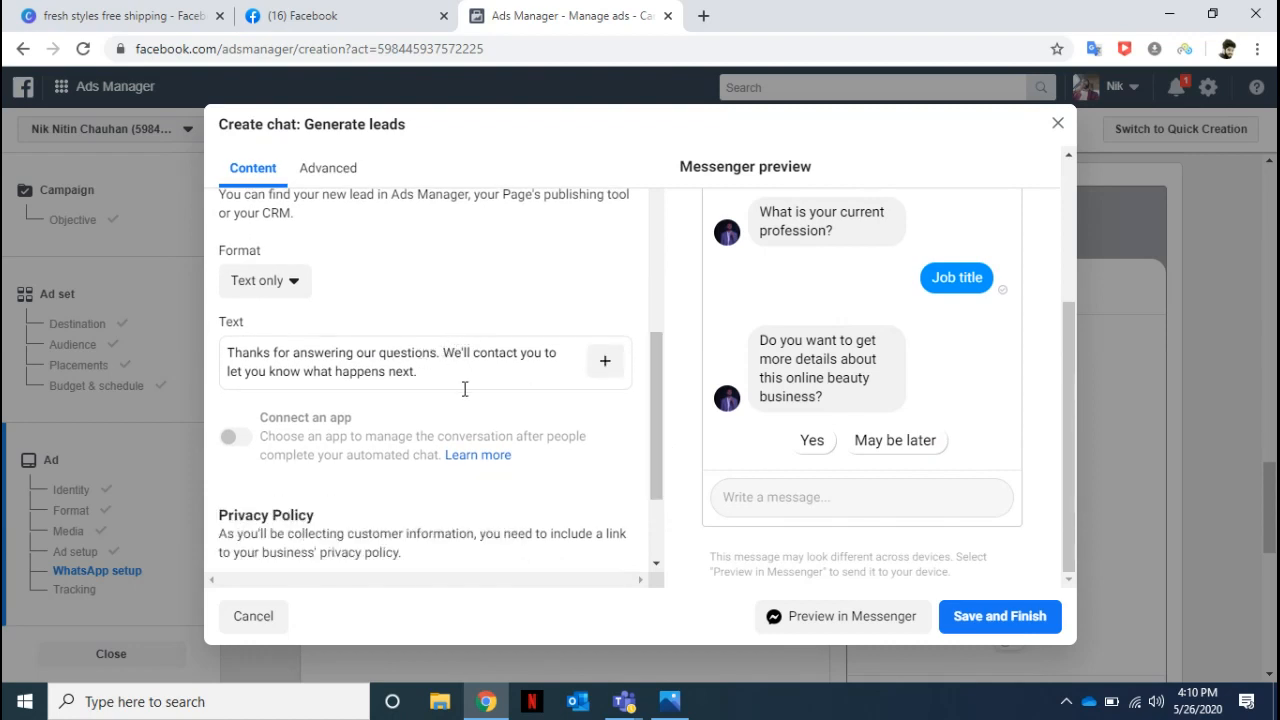
left_click_drag(442, 353, 465, 389)
key("BackSpace")
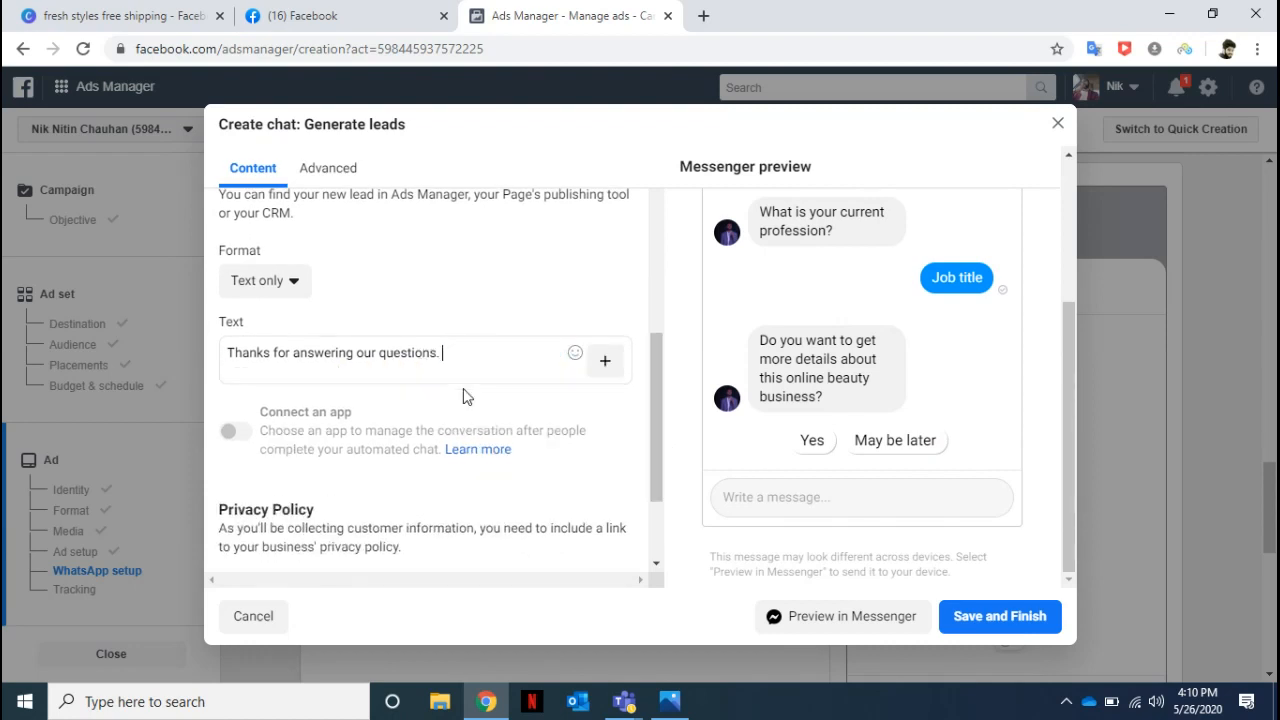
key("BackSpace")
key("ctrl+a")
key("BackSpace")
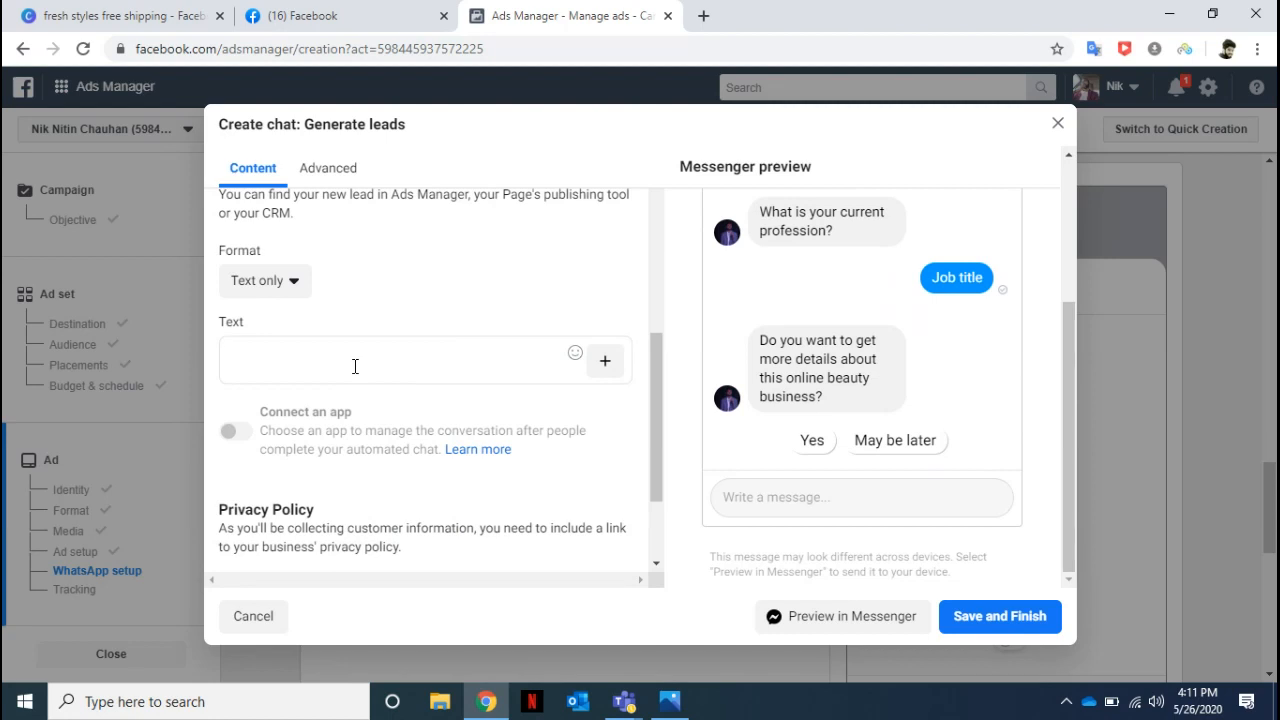
type("Thank you for your time.")
Set the completion message format to Text & image.
left_click(296, 284)
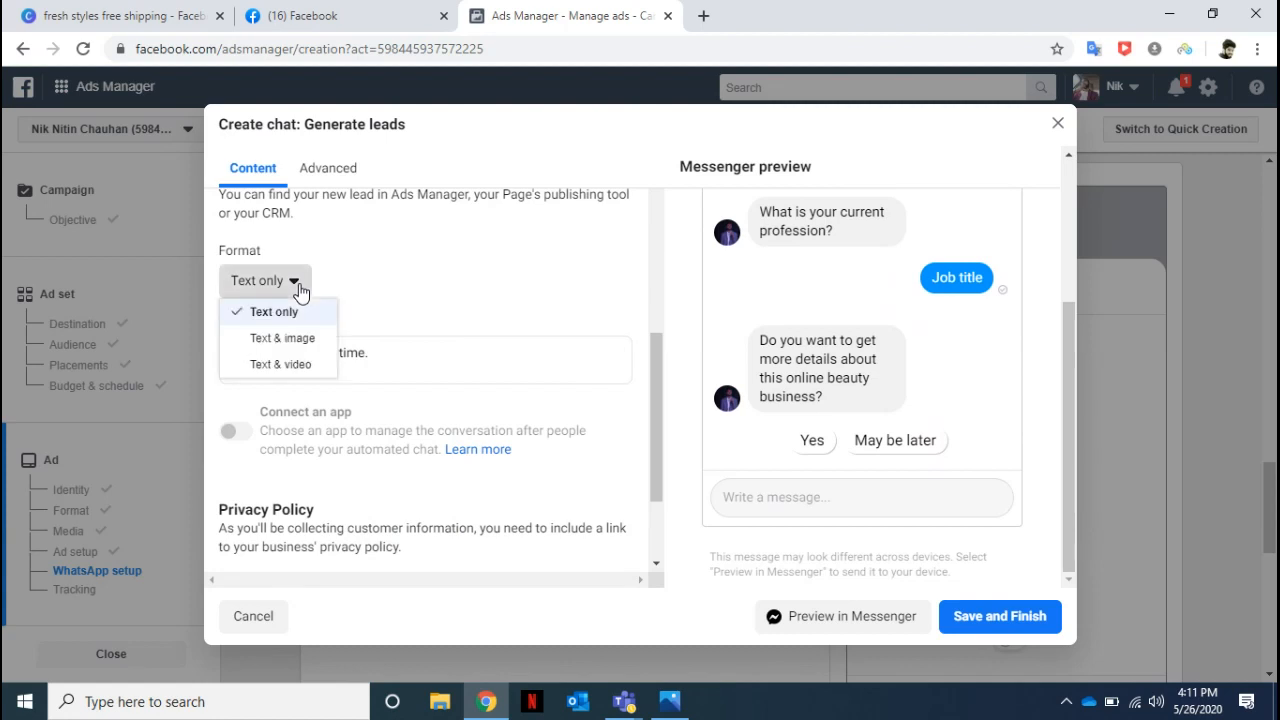
left_click(395, 356)
left_click_drag(395, 356, 174, 341)
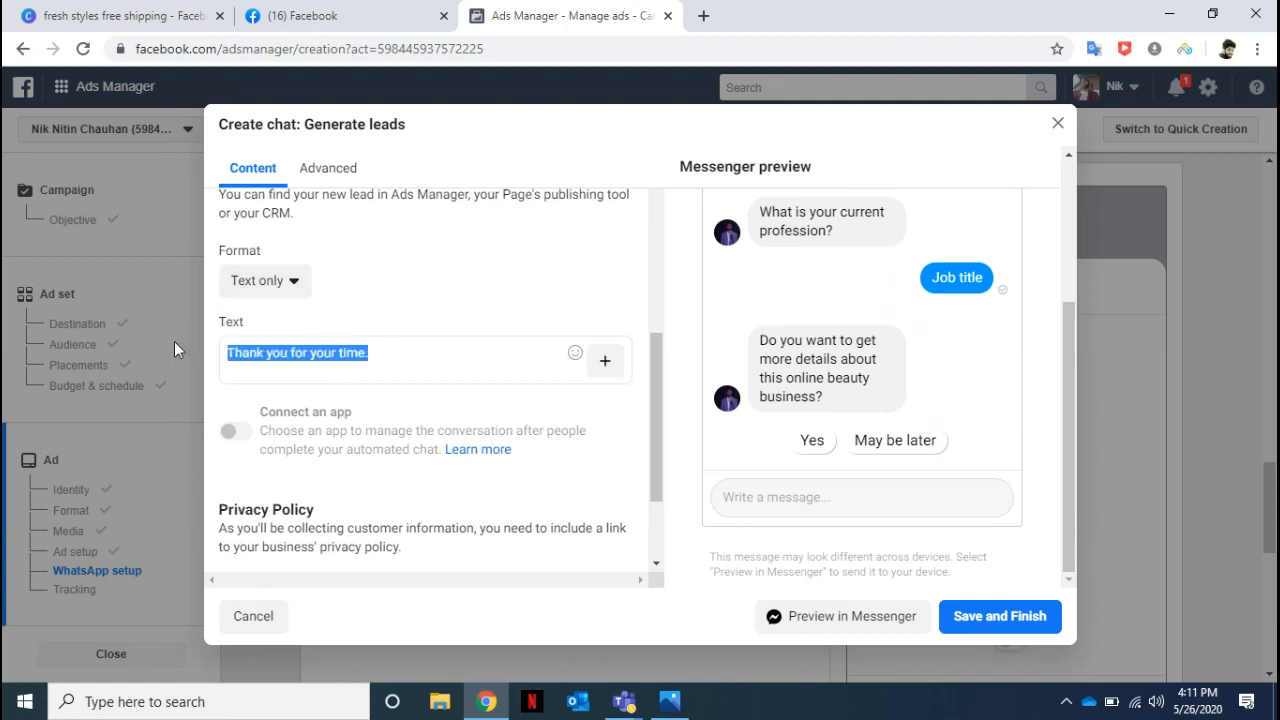
left_click(292, 284)
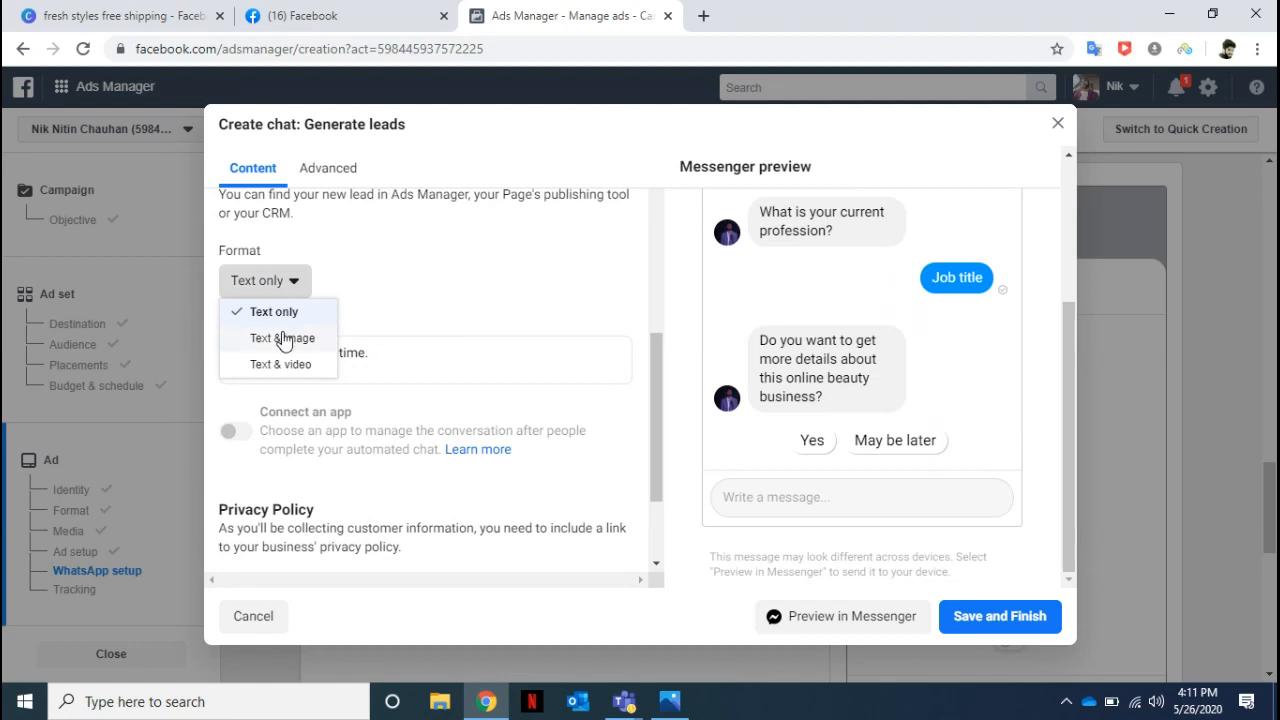
left_click(406, 366)
left_click(394, 357)
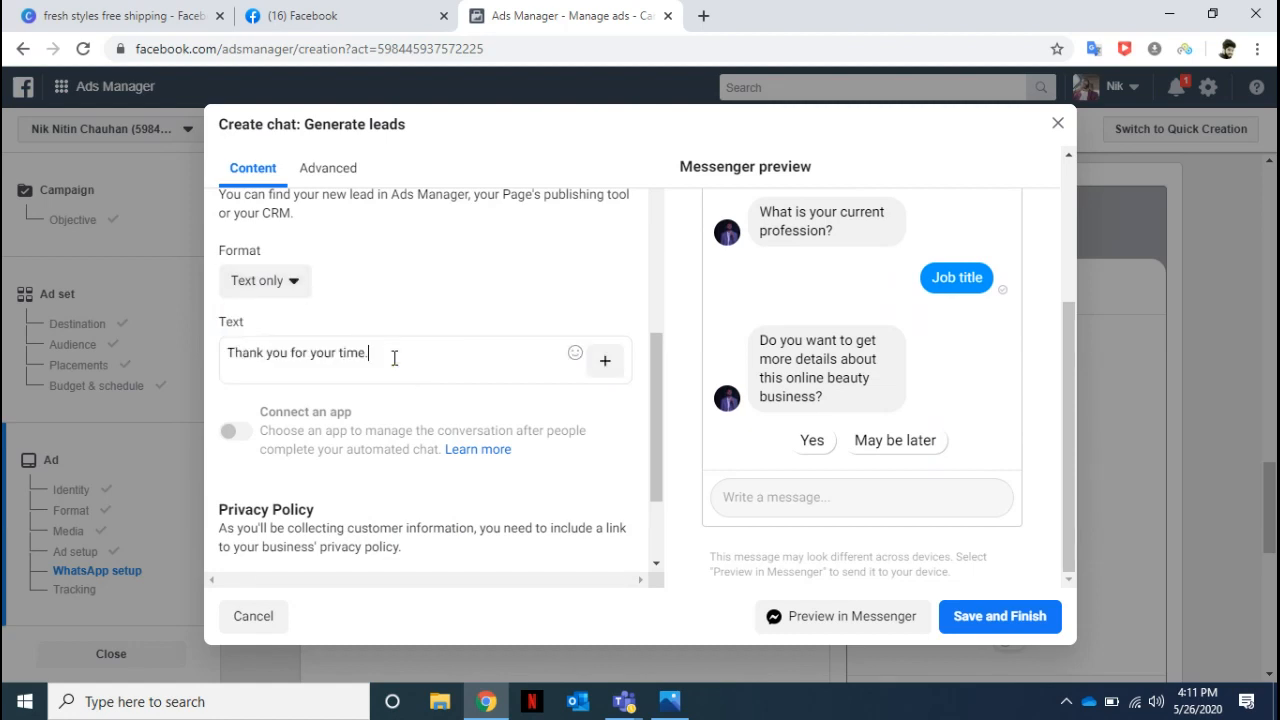
left_click_drag(374, 354, 195, 362)
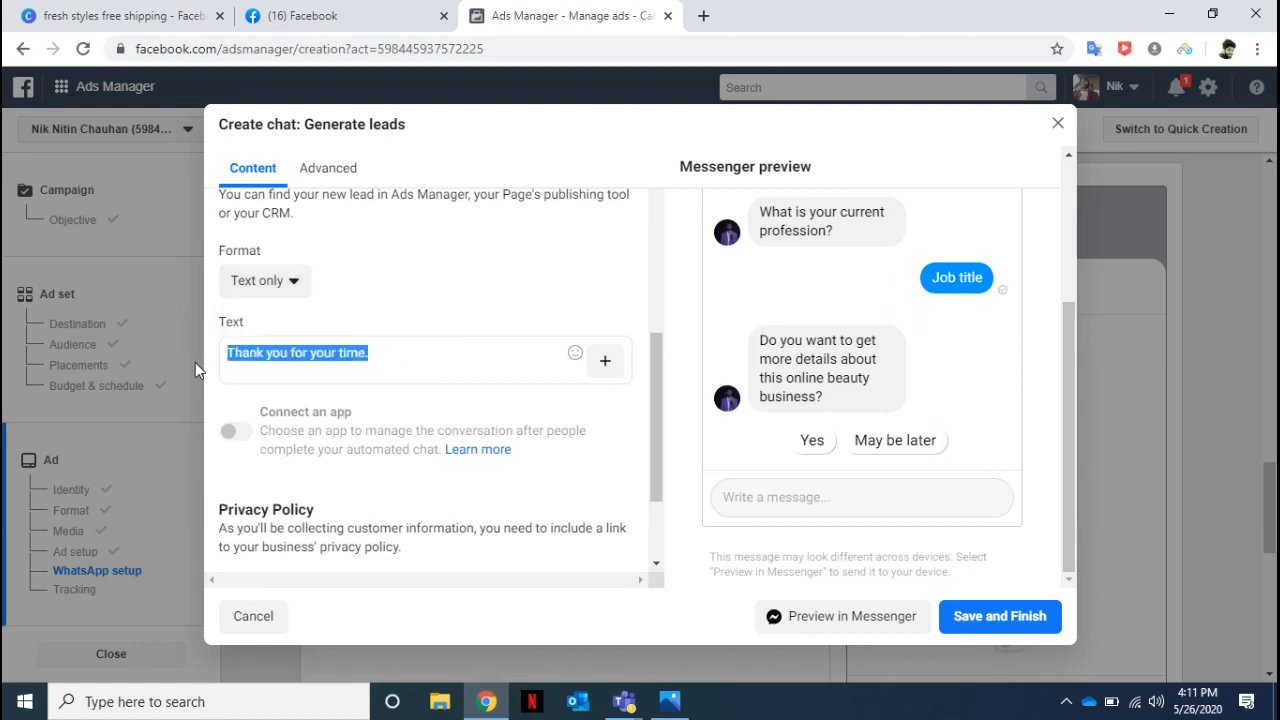
left_click(290, 290)
left_click(295, 336)
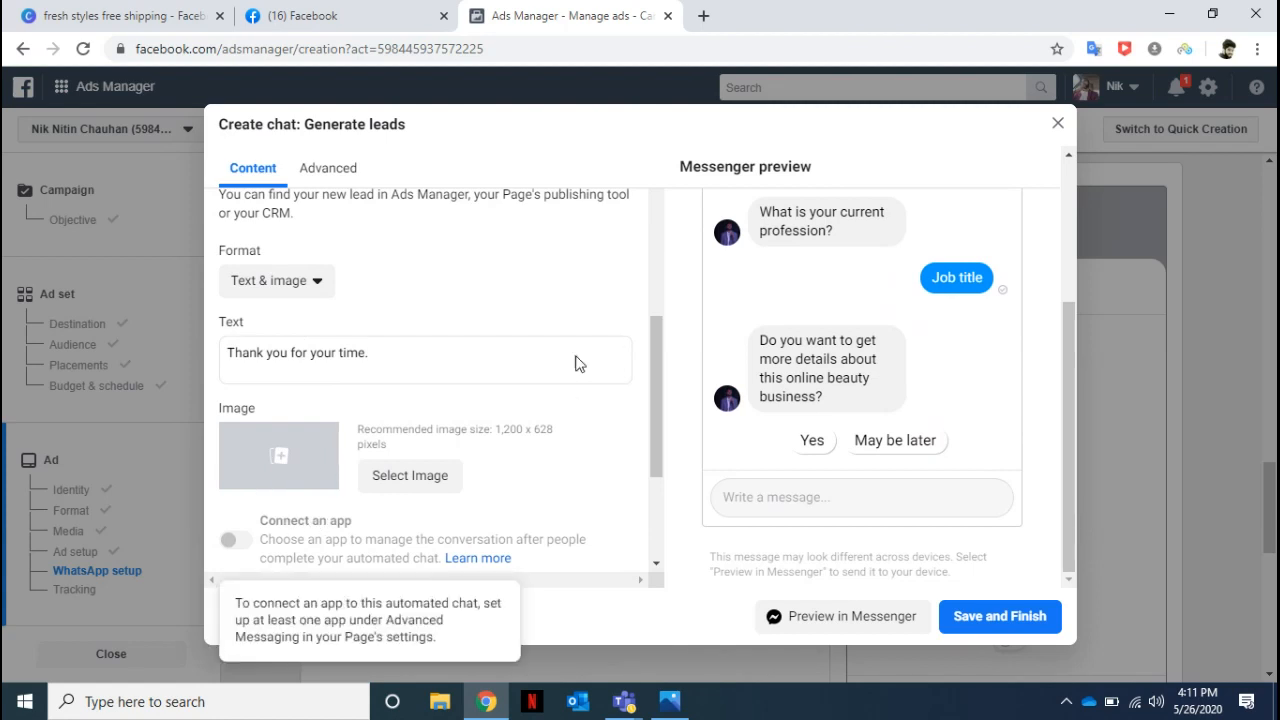
Append "You can join my onine oportunity meet scheduled for 27th" to the completion message text.
mouse_move(651, 349)
left_mouse_down()
mouse_move(660, 400)
mouse_move(657, 357)
mouse_move(632, 346)
left_mouse_up()
triple_click(412, 370)
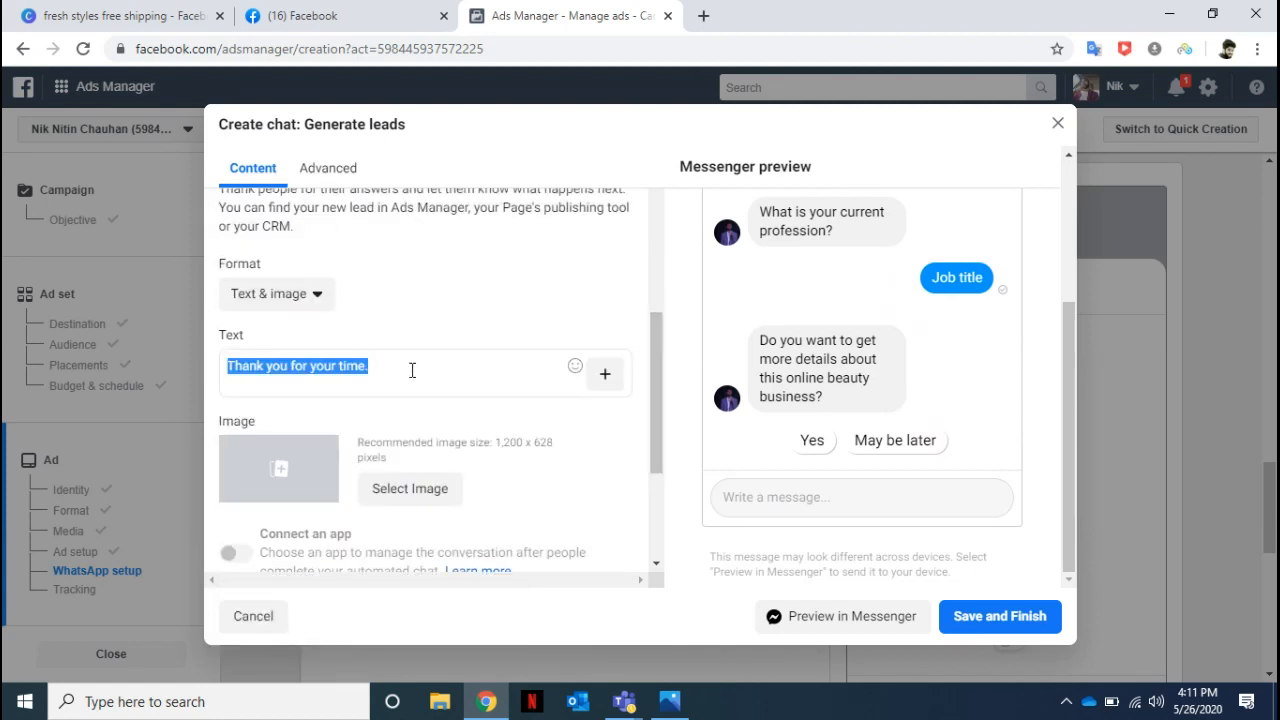
left_click(412, 370)
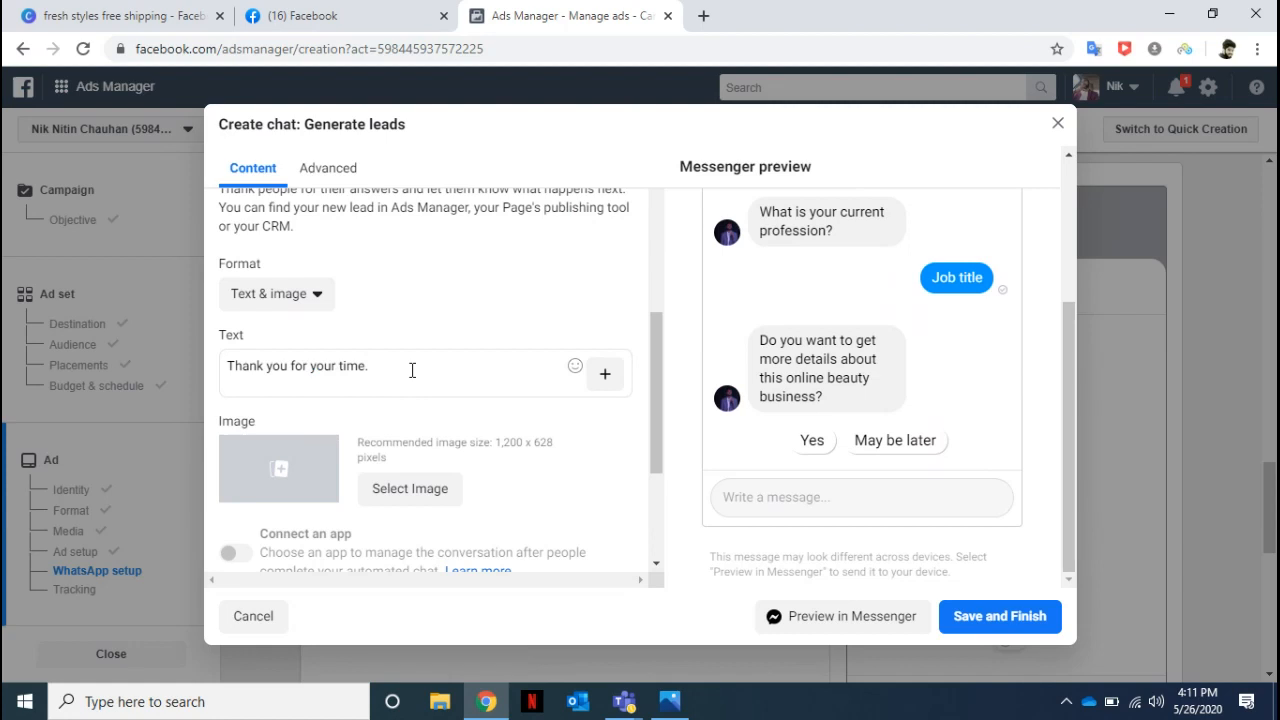
type("You can join my onine oportunity eet")
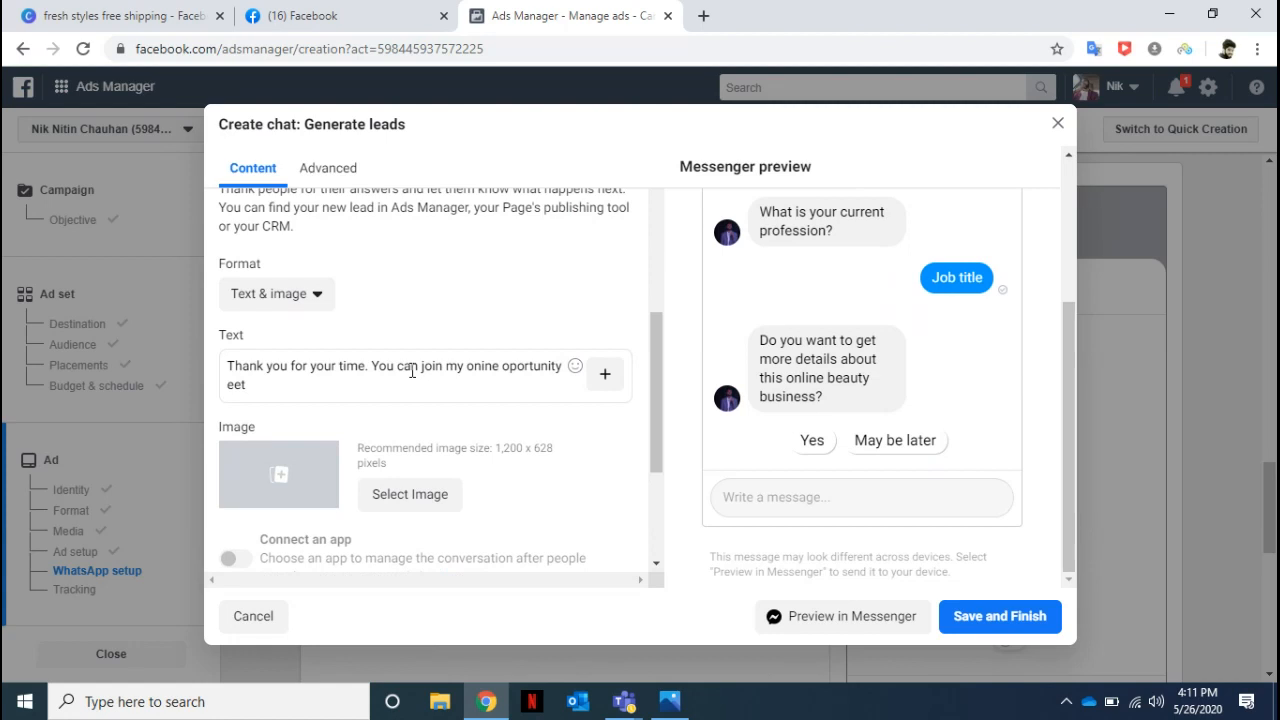
key("BackSpace")
key("BackSpace")
key("BackSpace")
key("BackSpace")
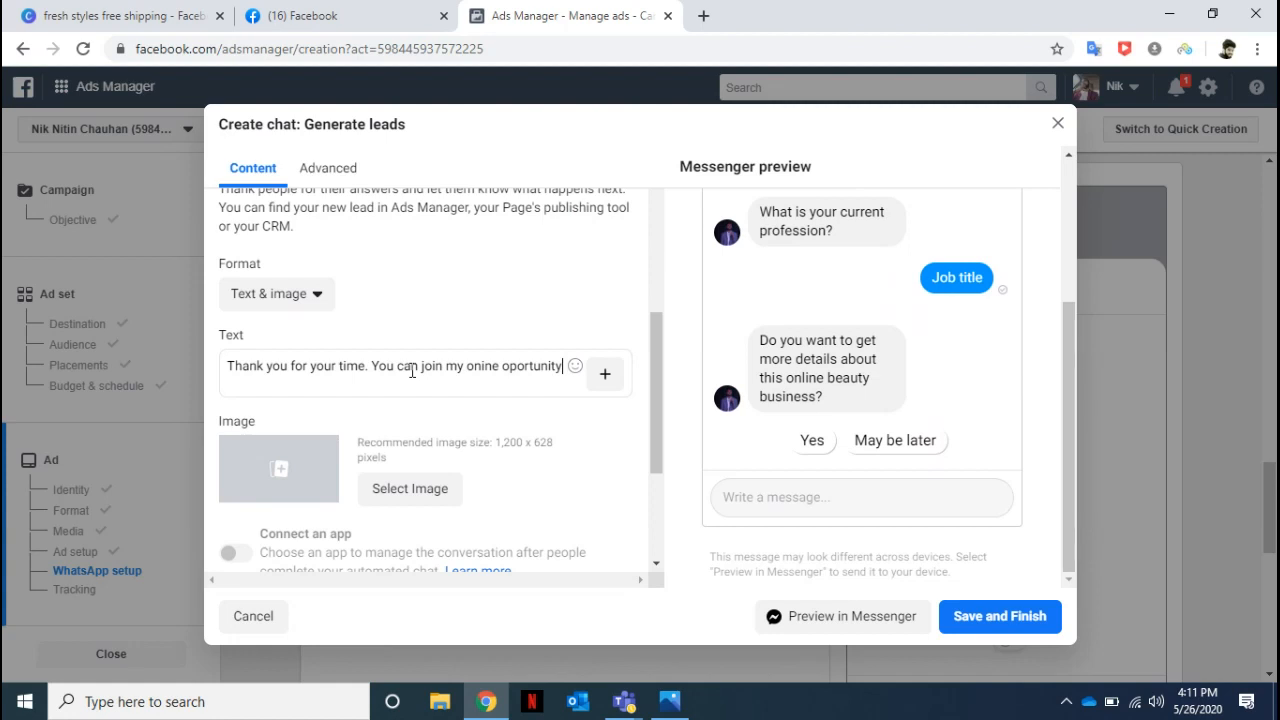
type("meet scheduled for 27th ")
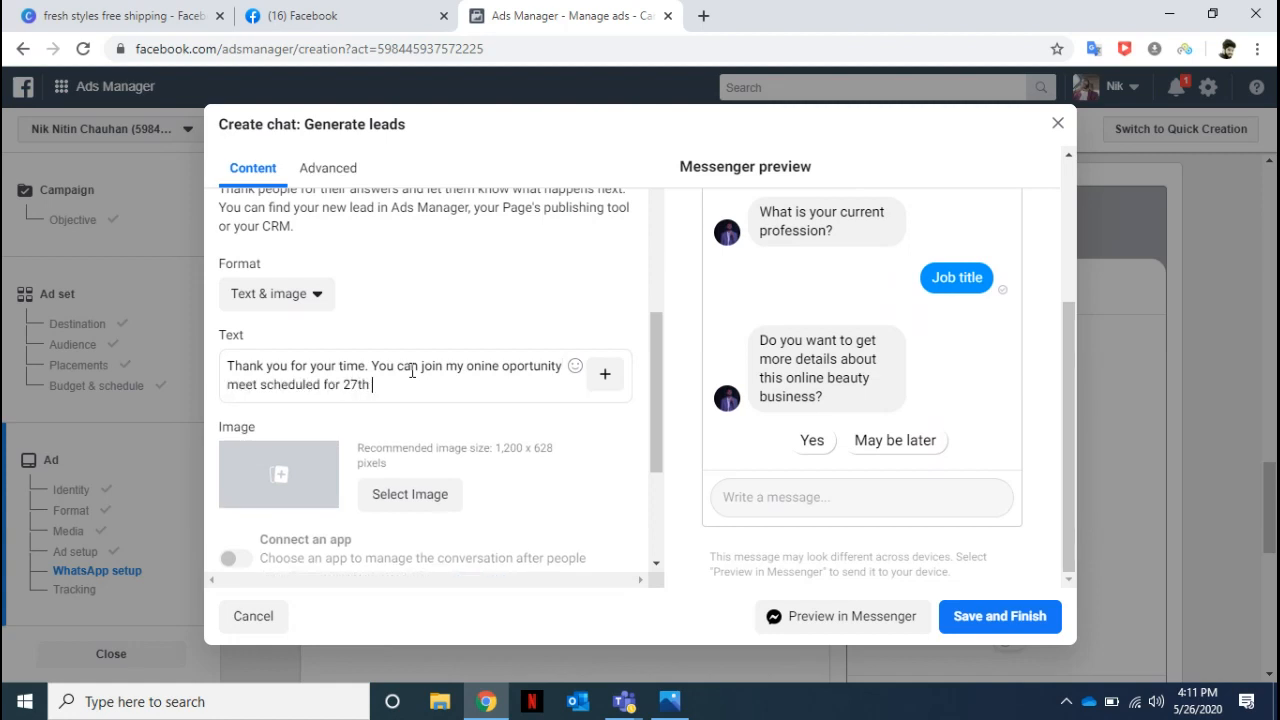
type("May")
type(" at ")
type("5 P")
type(".")
type("m")
key("BackSpace")
type("M. jOINING DETAILS A")
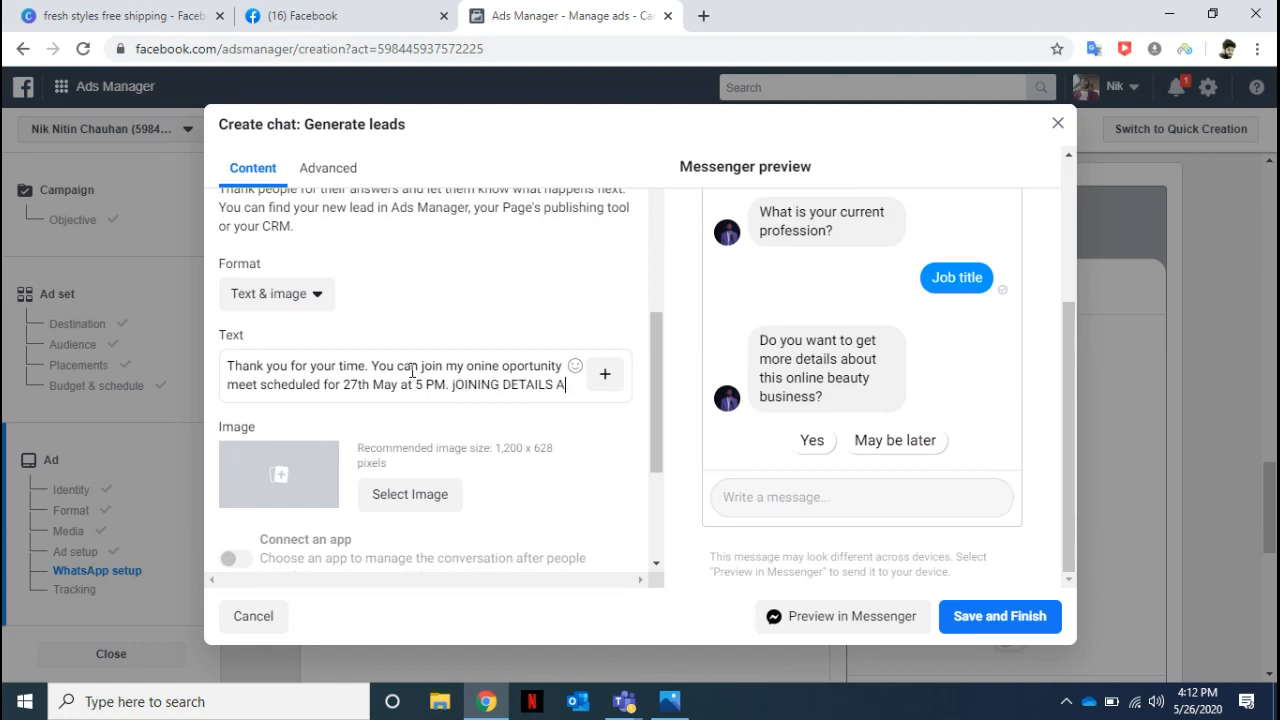
key("BackSpace")
key("BackSpace")
key("BackSpace")
key("BackSpace")
key("BackSpace")
key("BackSpace")
key("BackSpace")
key("BackSpace")
key("BackSpace")
key("BackSpace")
key("BackSpace")
key("BackSpace")
key("BackSpace")
key("BackSpace")
key("BackSpace")
key("BackSpace")
key("BackSpace")
key("BackSpace")
key("BackSpace")
key("BackSpace")
key("BackSpace")
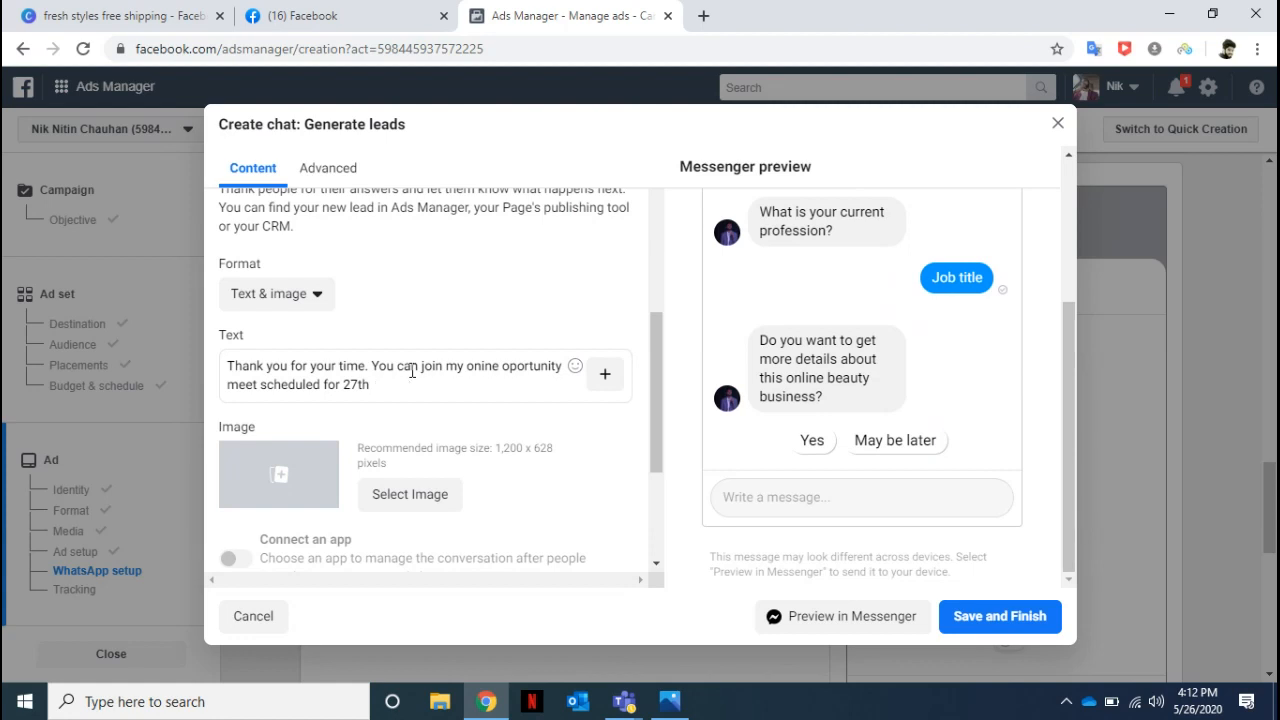
type("mAY. tO JOIN PLEASE")
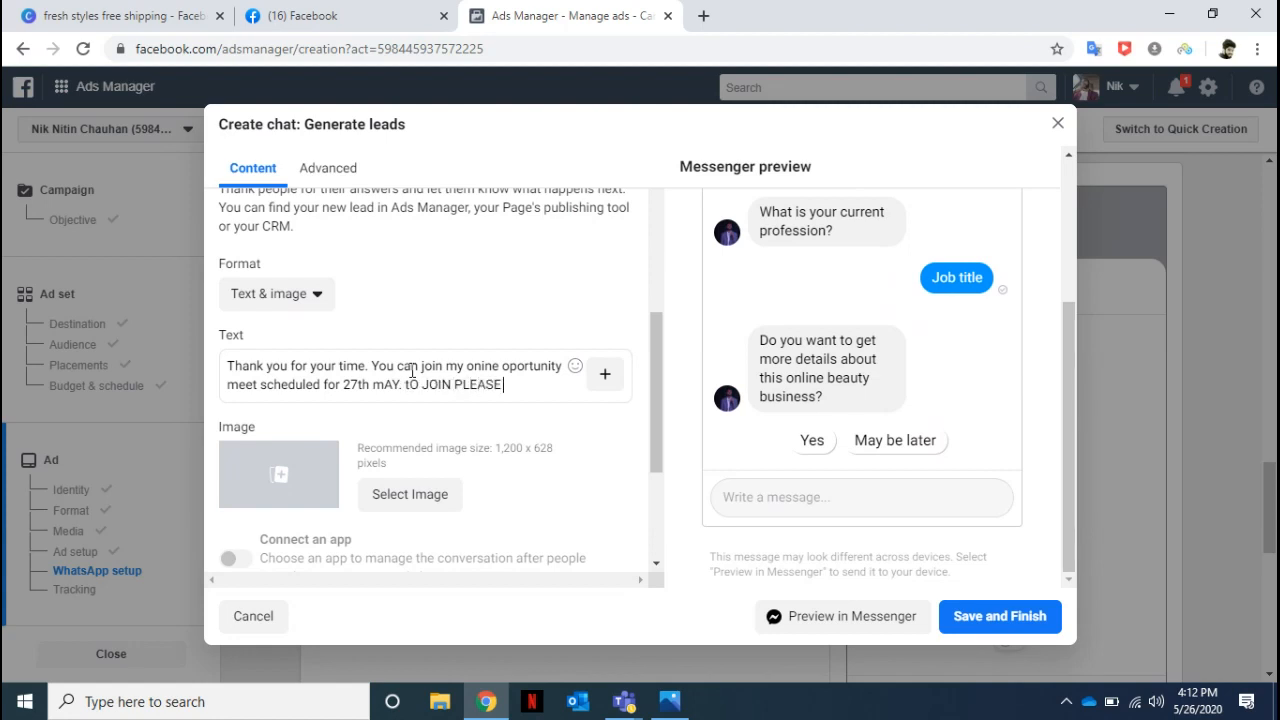
type(" CLCIK")
key("BackSpace")
key("BackSpace")
key("BackSpace")
key("BackSpace")
key("BackSpace")
key("BackSpace")
key("BackSpace")
key("BackSpace")
key("BackSpace")
key("BackSpace")
key("BackSpace")
key("BackSpace")
key("BackSpace")
key("BackSpace")
key("BackSpace")
key("BackSpace")
key("BackSpace")
key("BackSpace")
key("BackSpace")
key("BackSpace")
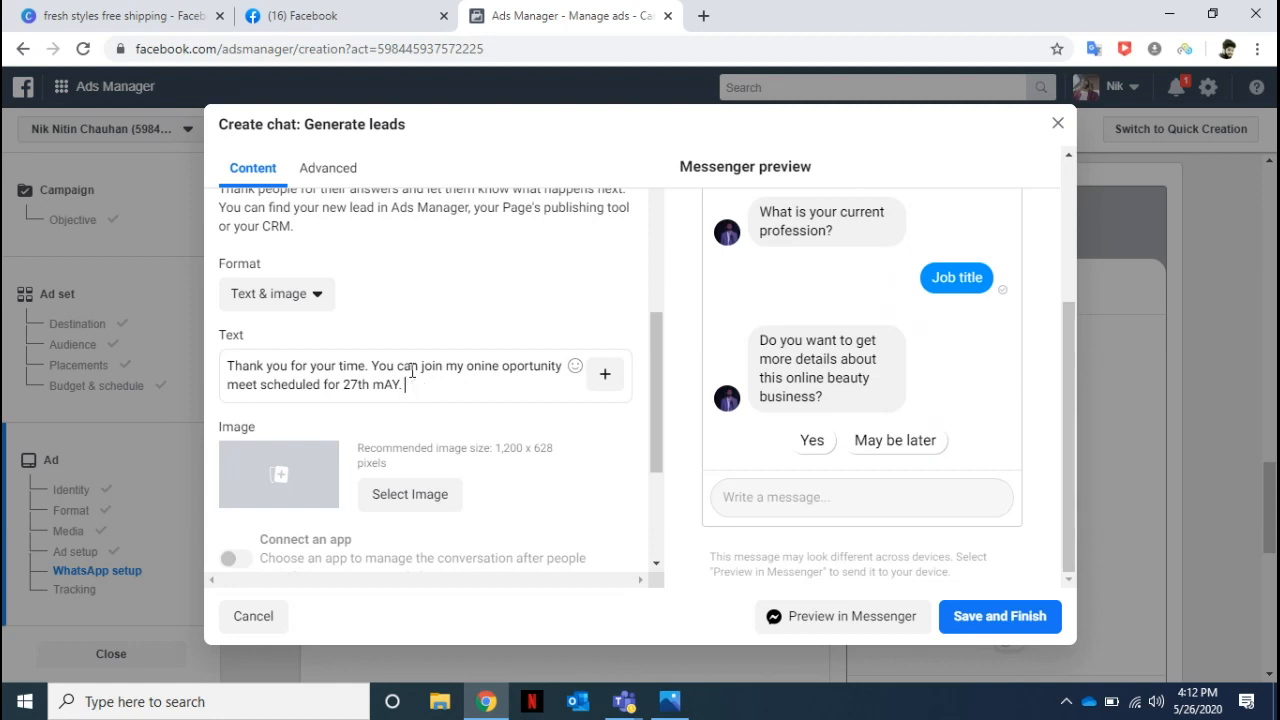
key("BackSpace")
key("BackSpace")
key("BackSpace")
key("BackSpace")
key("BackSpace")
key("BackSpace")
Extend the completion message after "27th" with "May. To join please click <link>".
type("ay. To join please click")
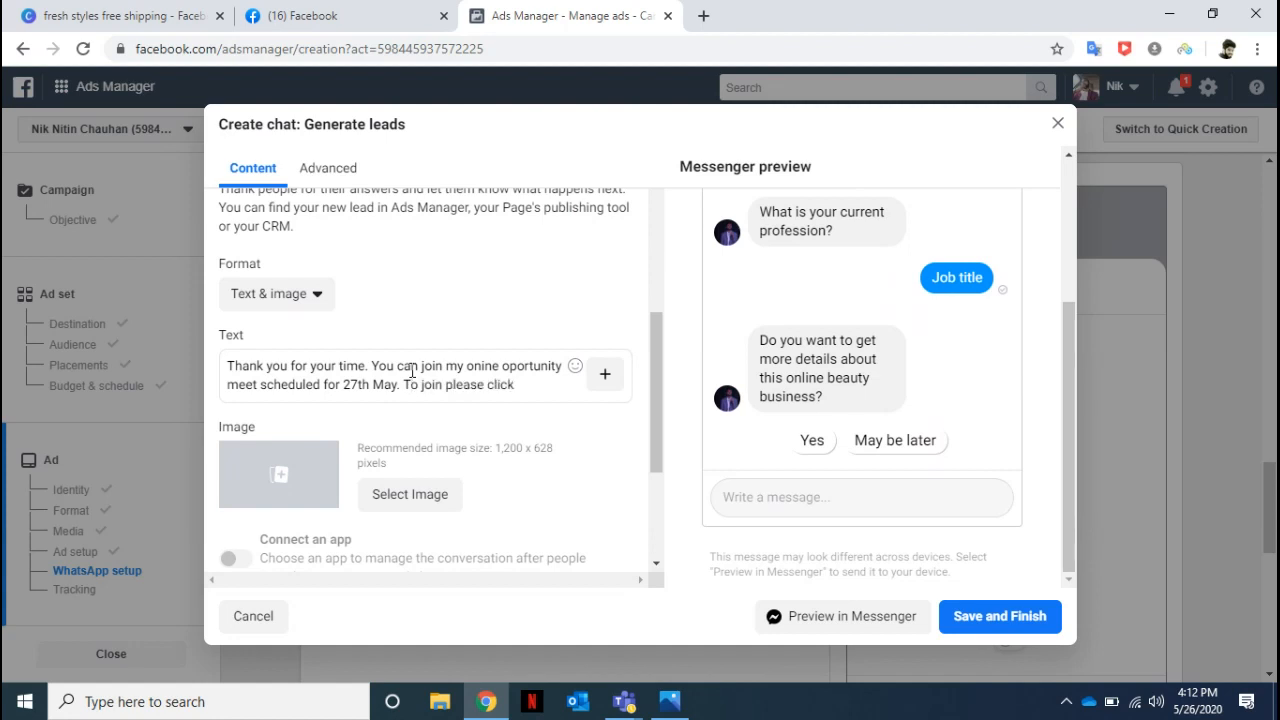
type(" <link>")
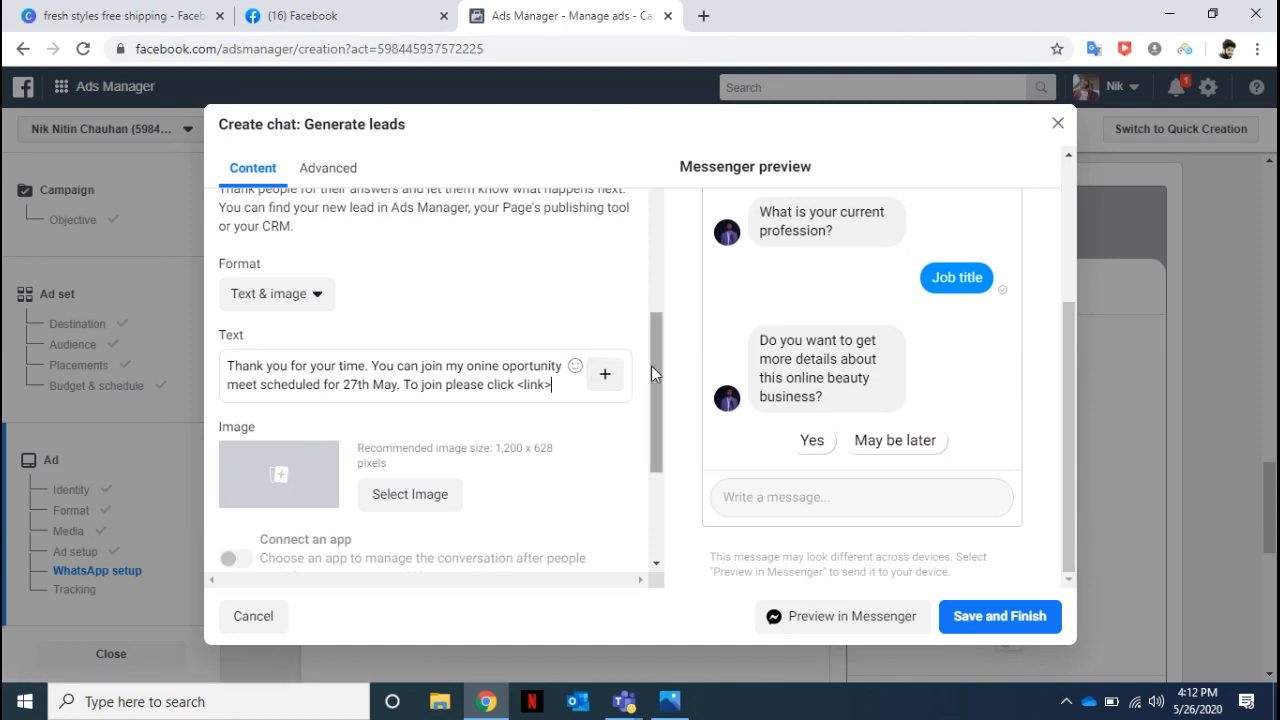
Copy the URL of the personal Facebook profile page and close the Canva design's browser tab.
left_click_drag(651, 365, 652, 457)
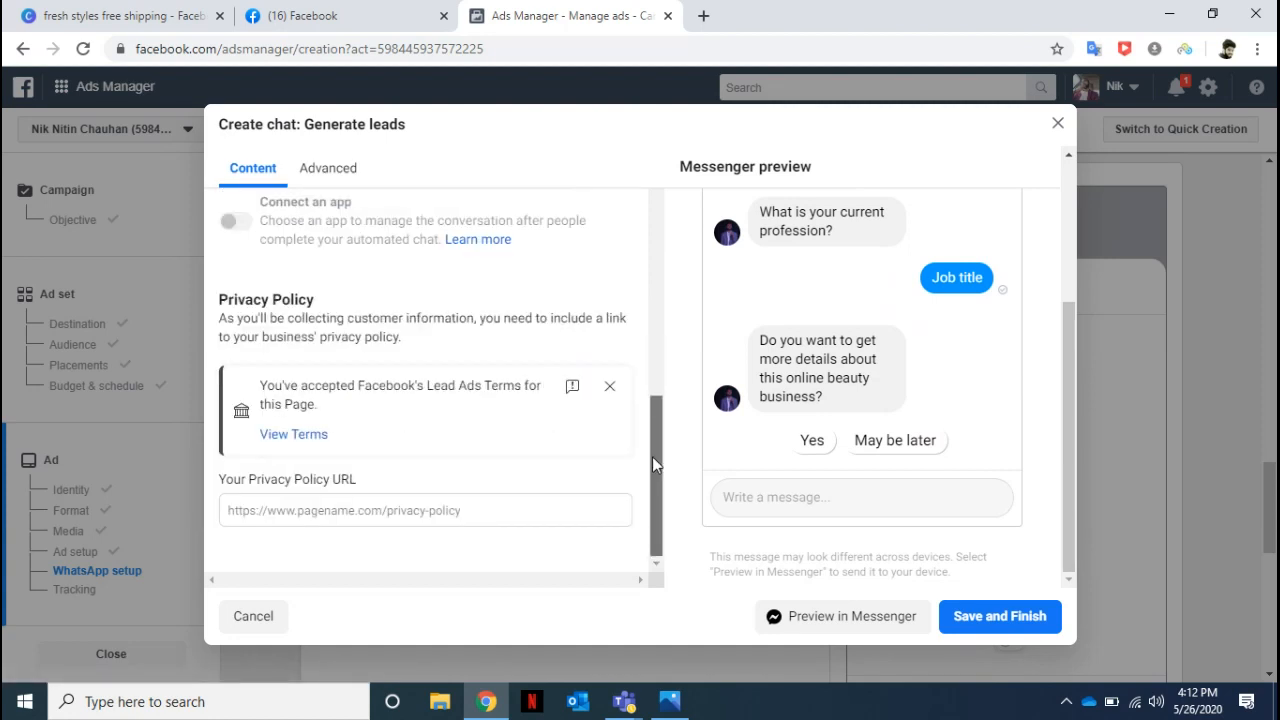
left_click(288, 14)
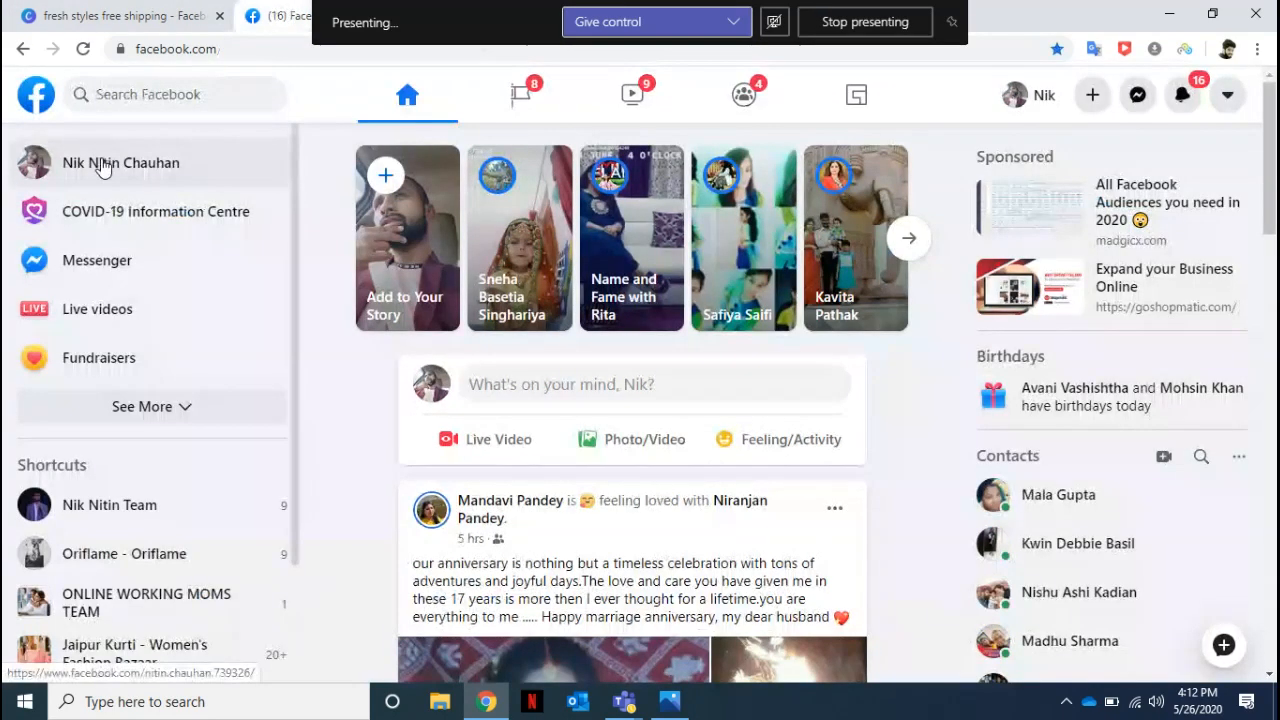
left_click(213, 52)
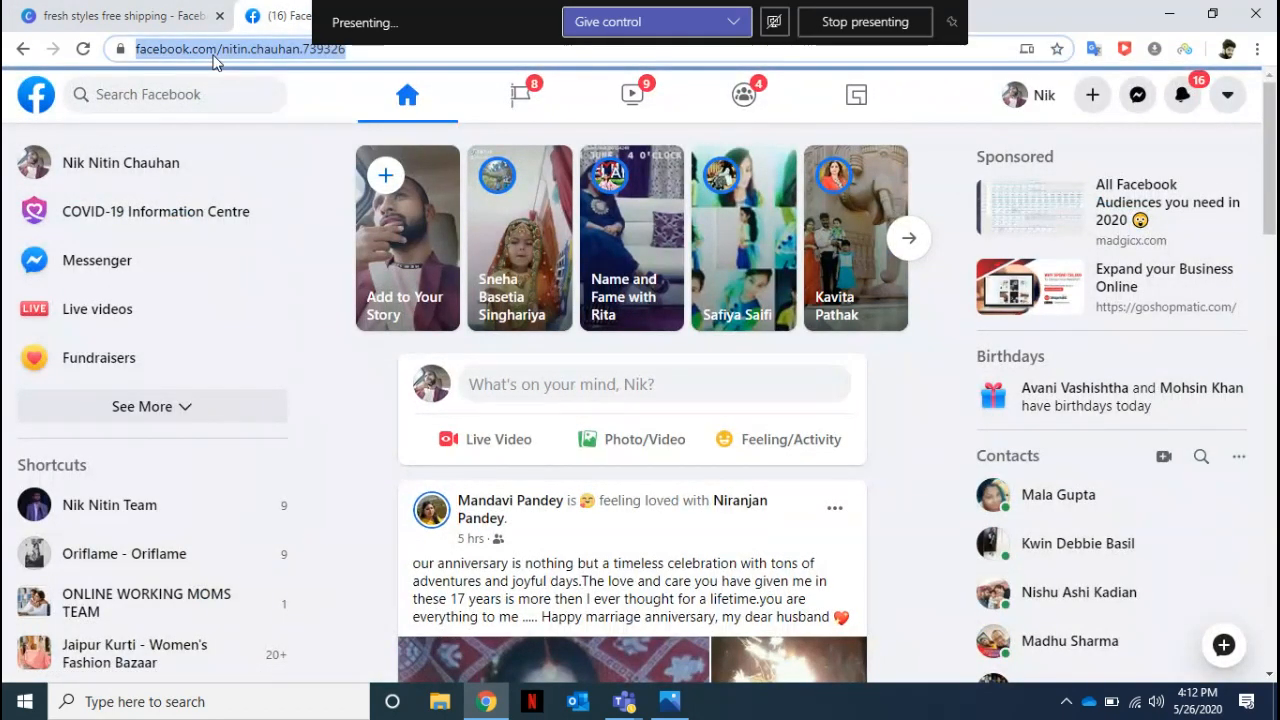
right_click(213, 57)
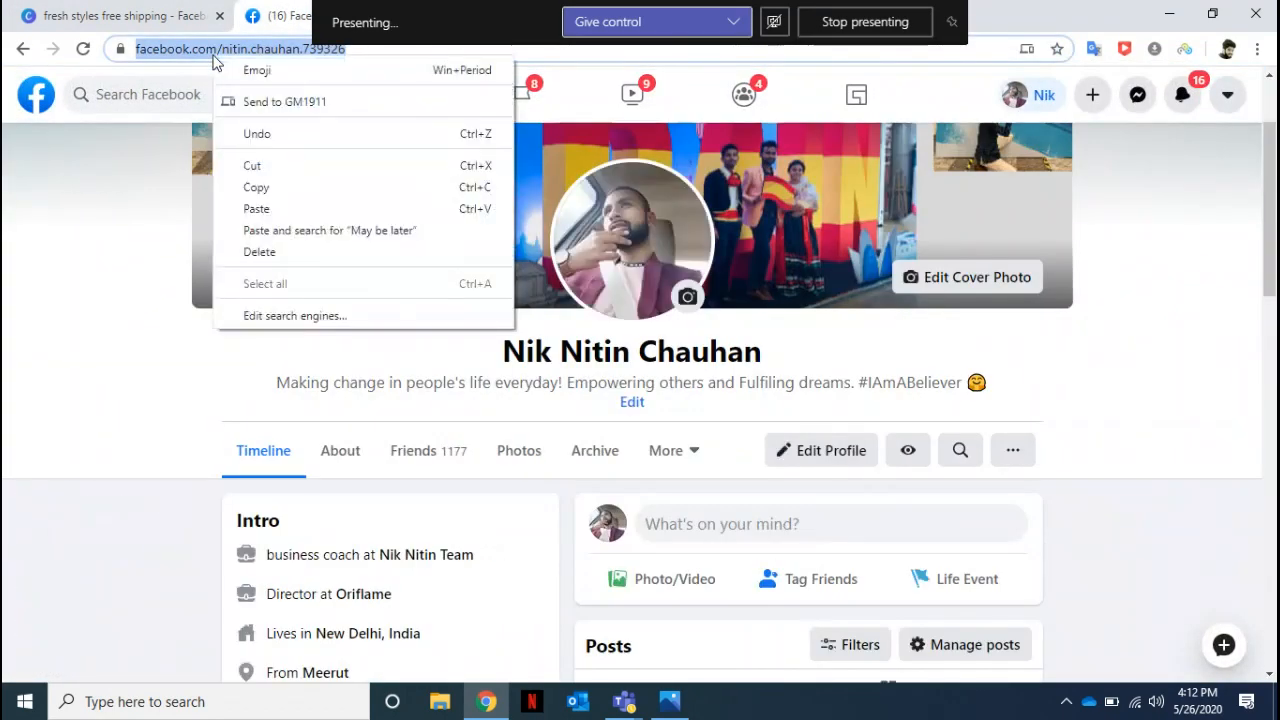
left_click(264, 187)
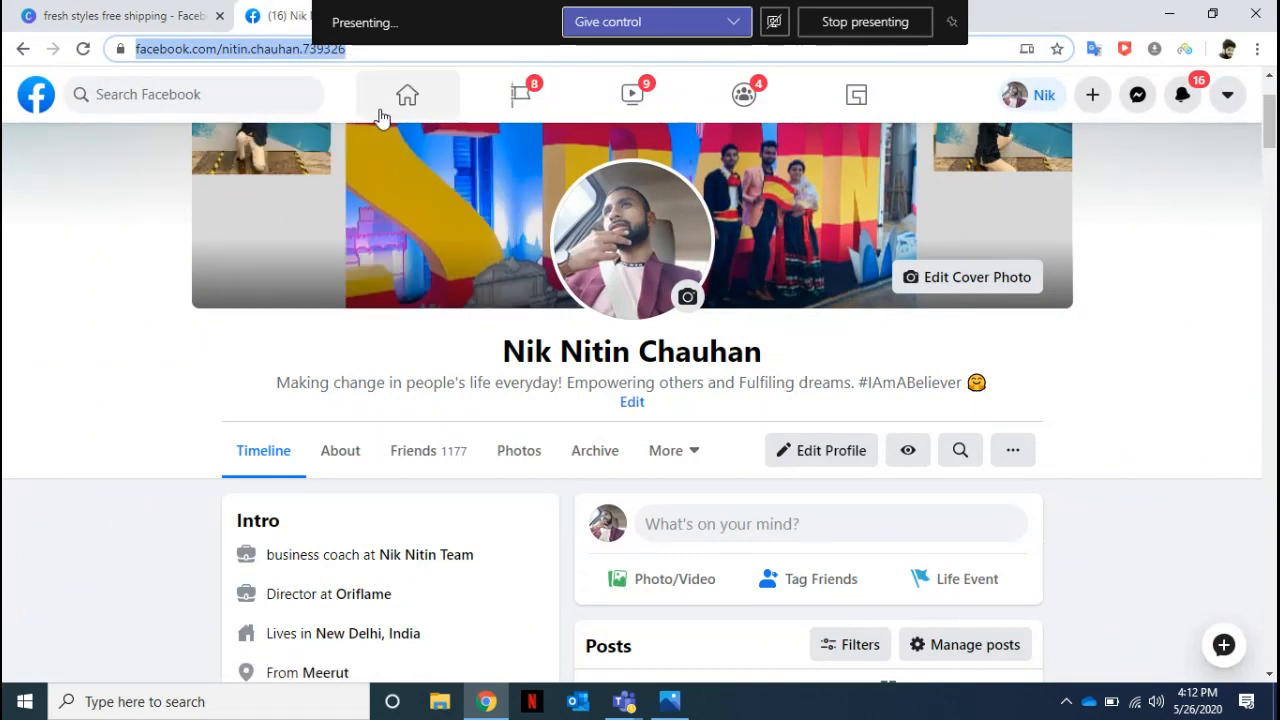
right_click(130, 18)
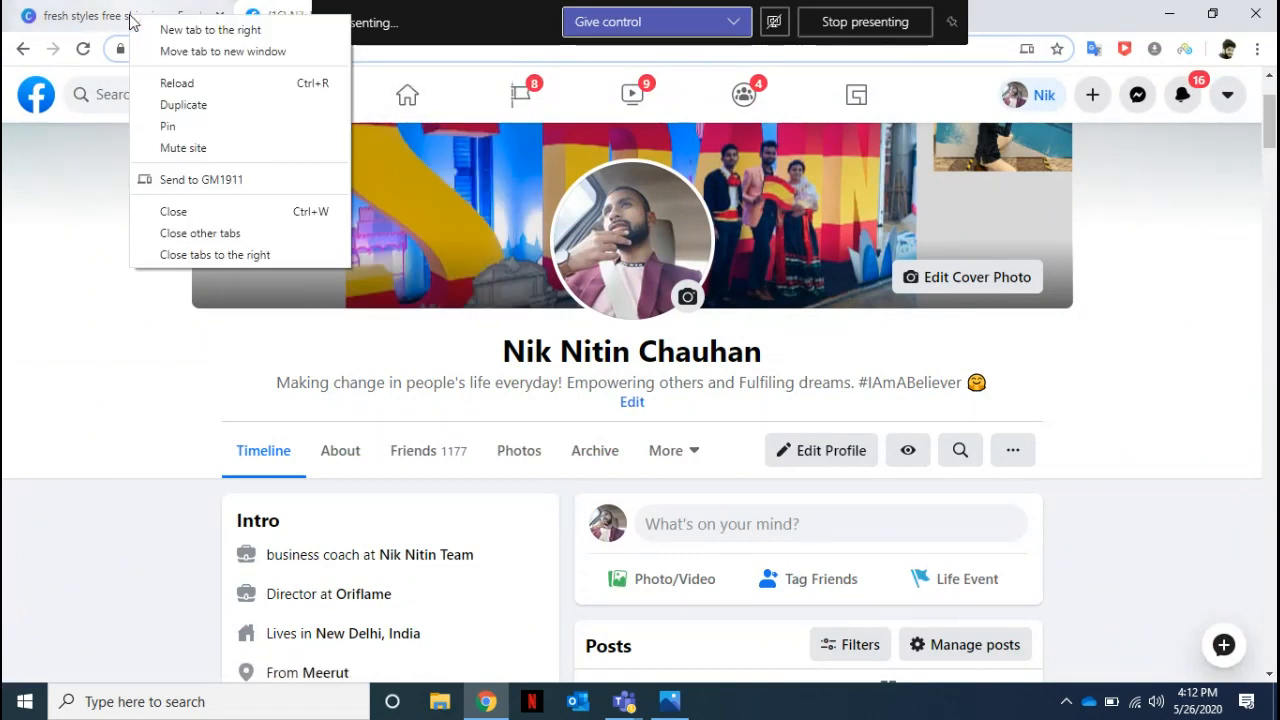
left_click(190, 212)
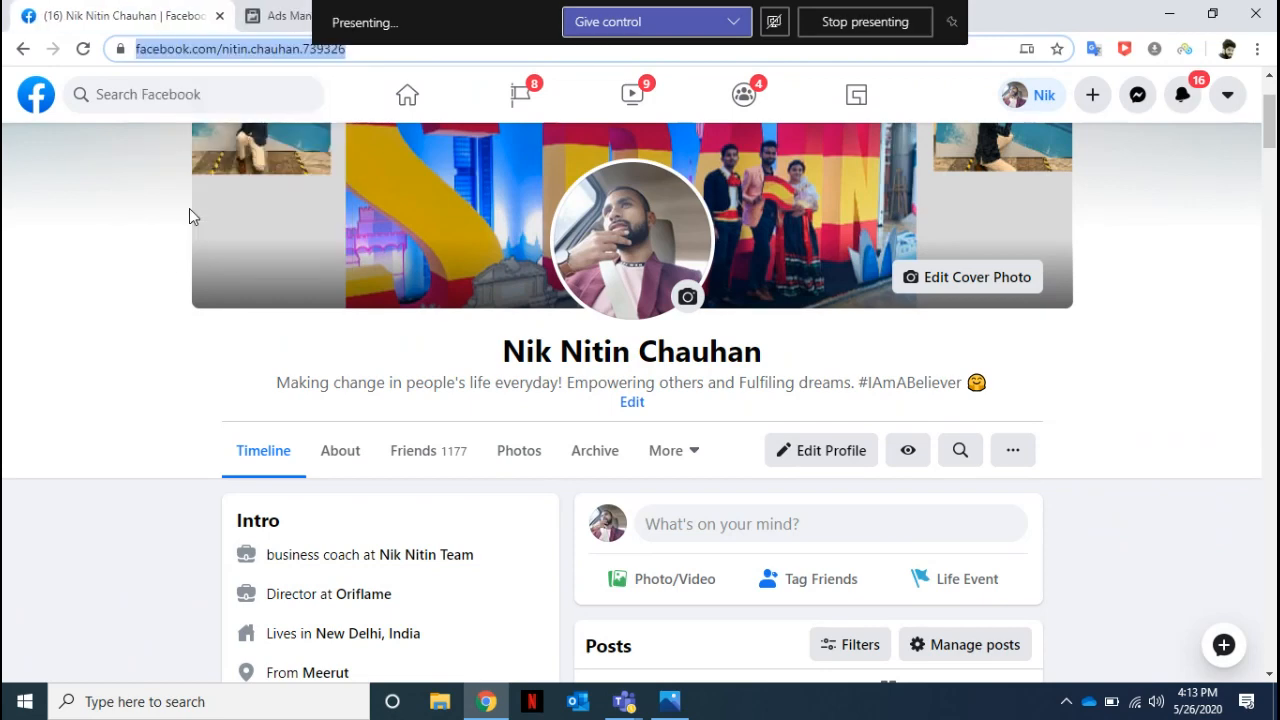
Copy the personal profile page's URL again and enter it as the chat's Privacy Policy URL.
right_click(197, 52)
left_click(251, 177)
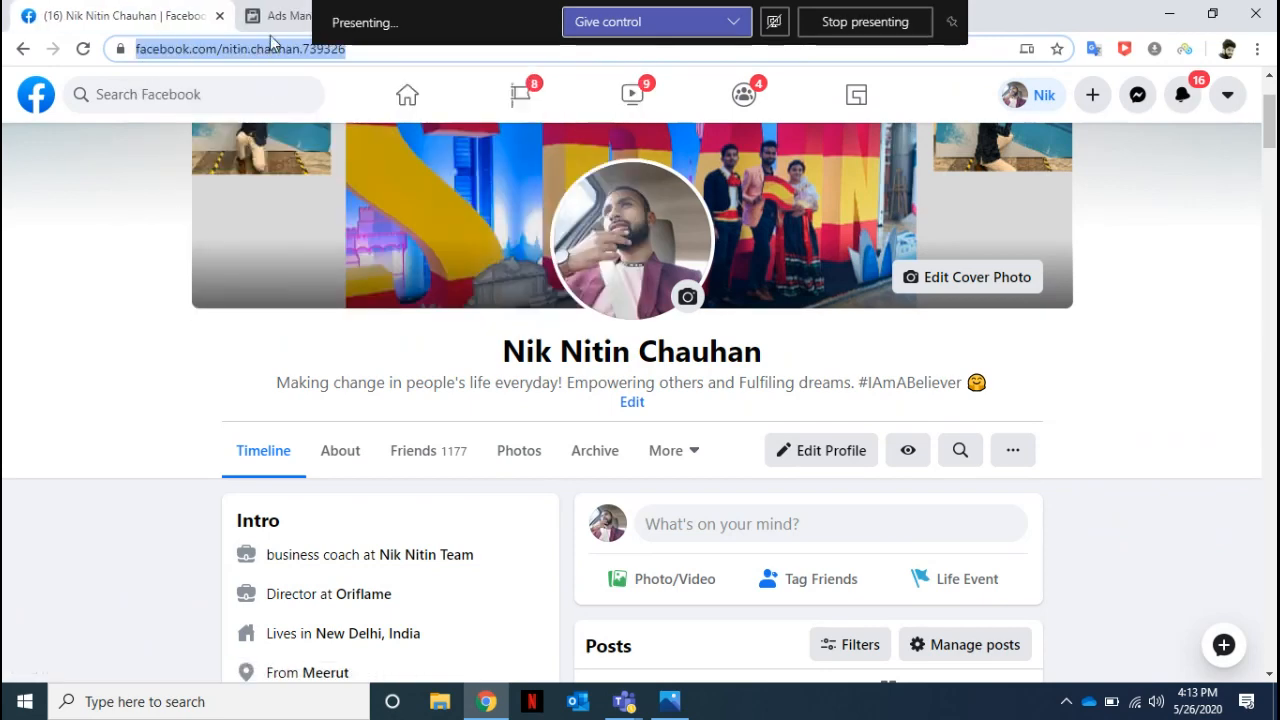
left_click(276, 14)
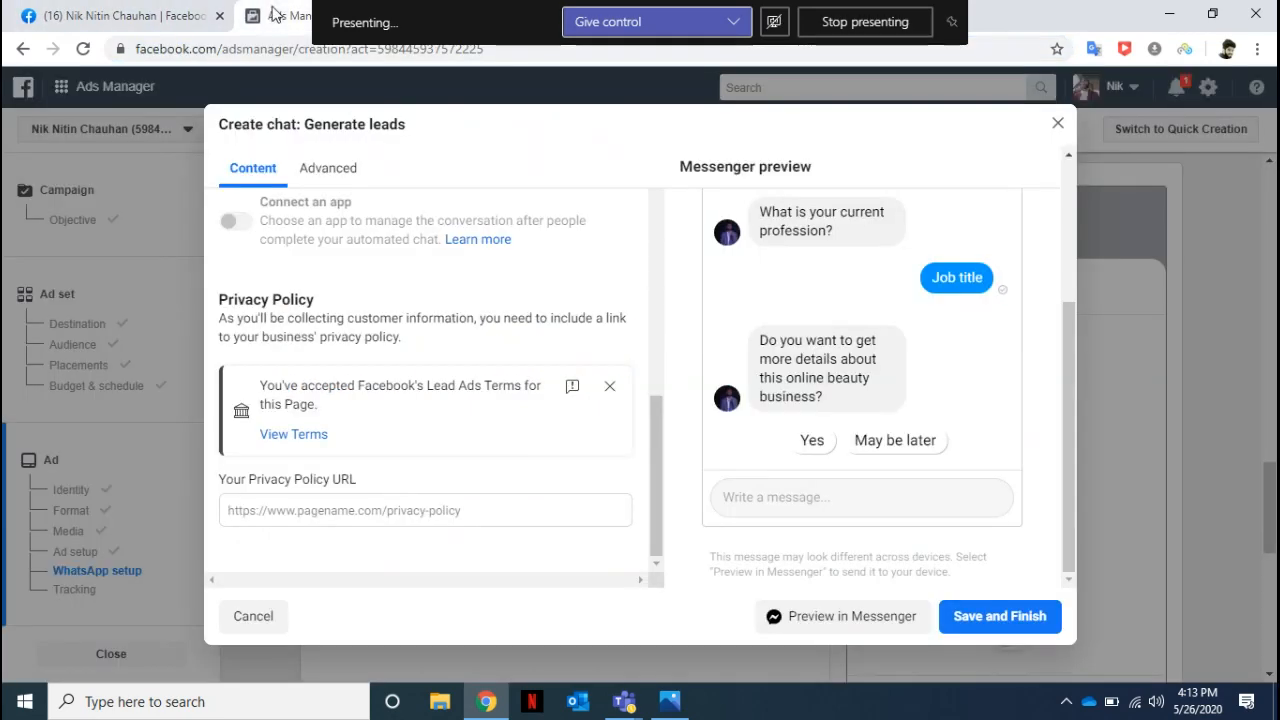
left_click(306, 511)
key("ctrl+v")
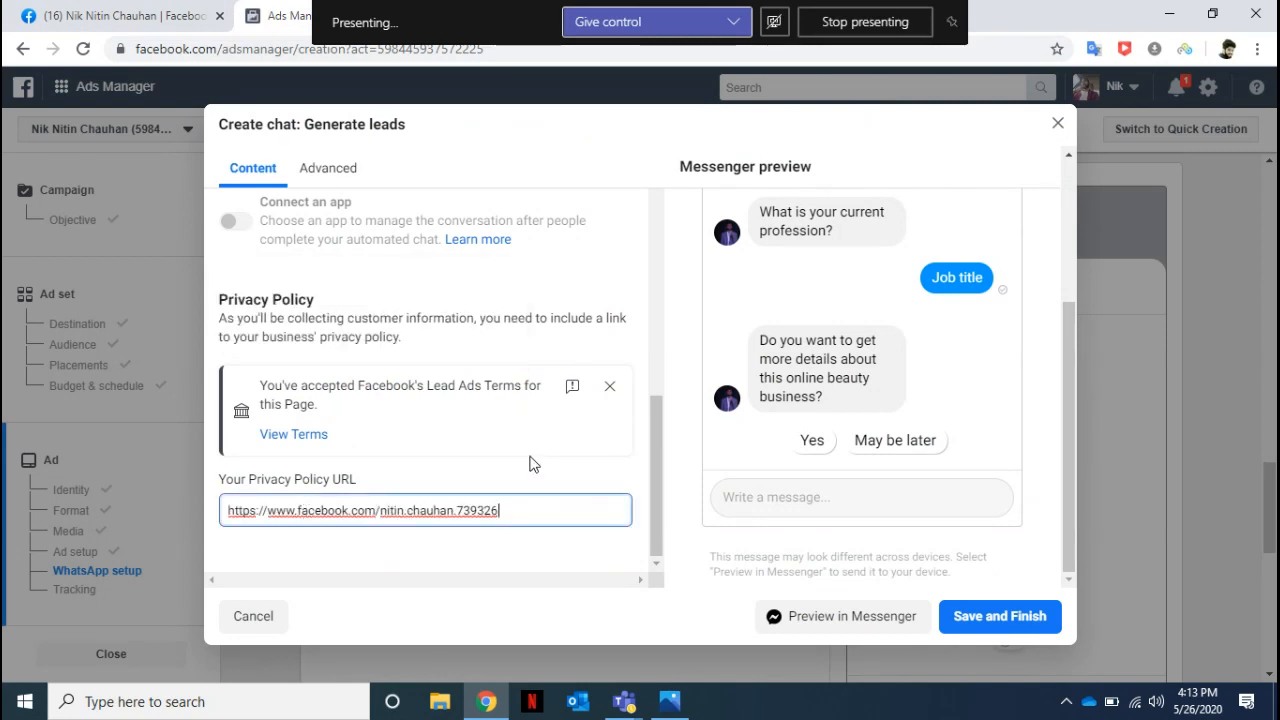
left_click(530, 463)
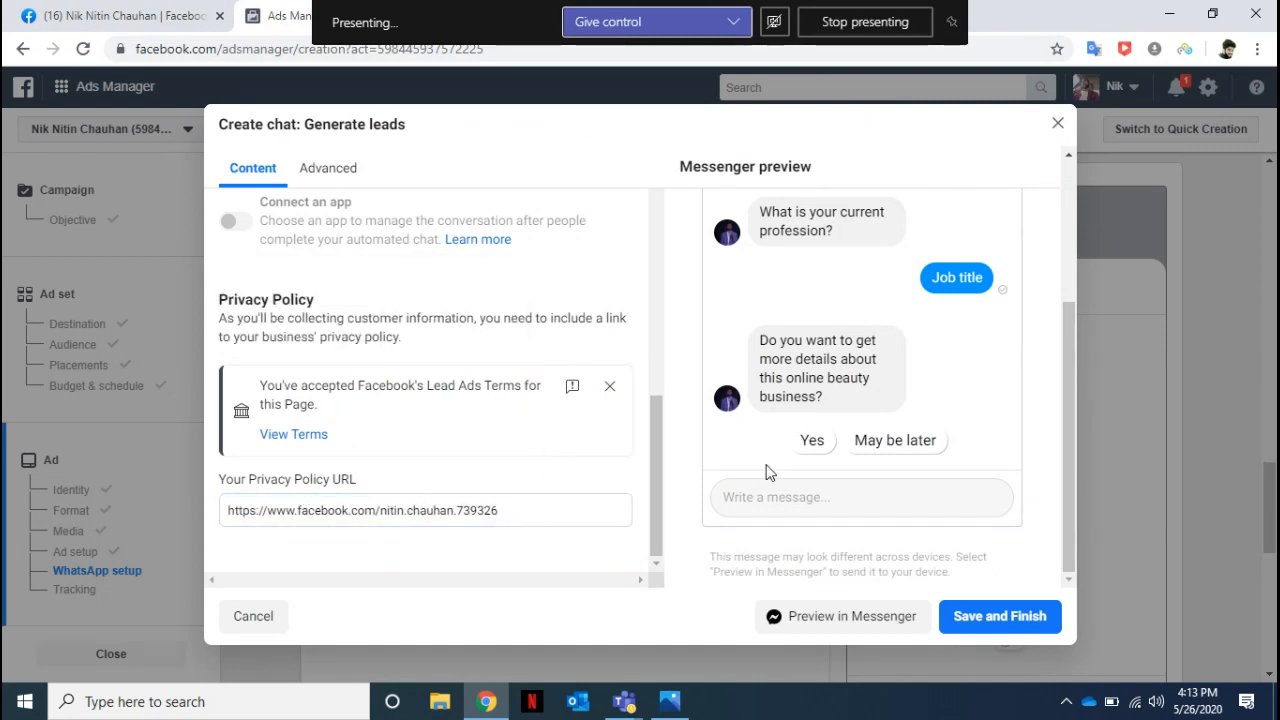
Review the questions in the Messenger preview and try to save and finish the lead-generation chat.
left_click_drag(1069, 412, 1069, 245)
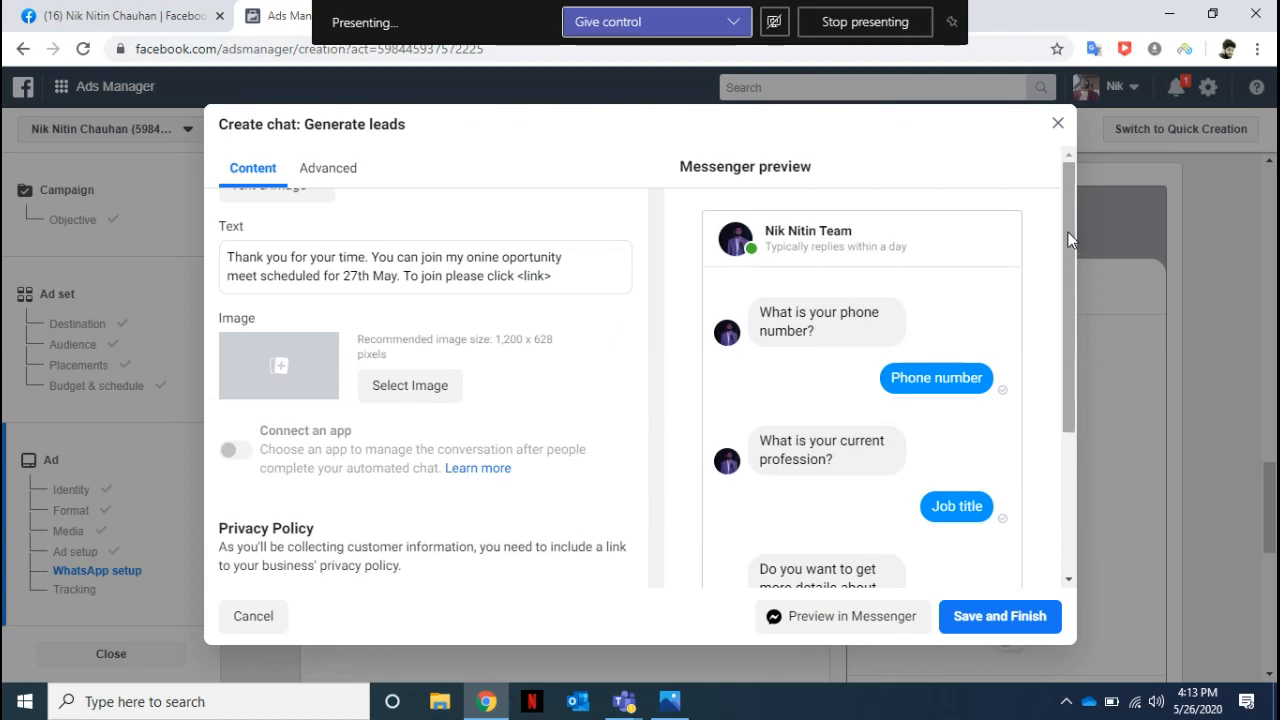
left_click_drag(1068, 241, 1081, 264)
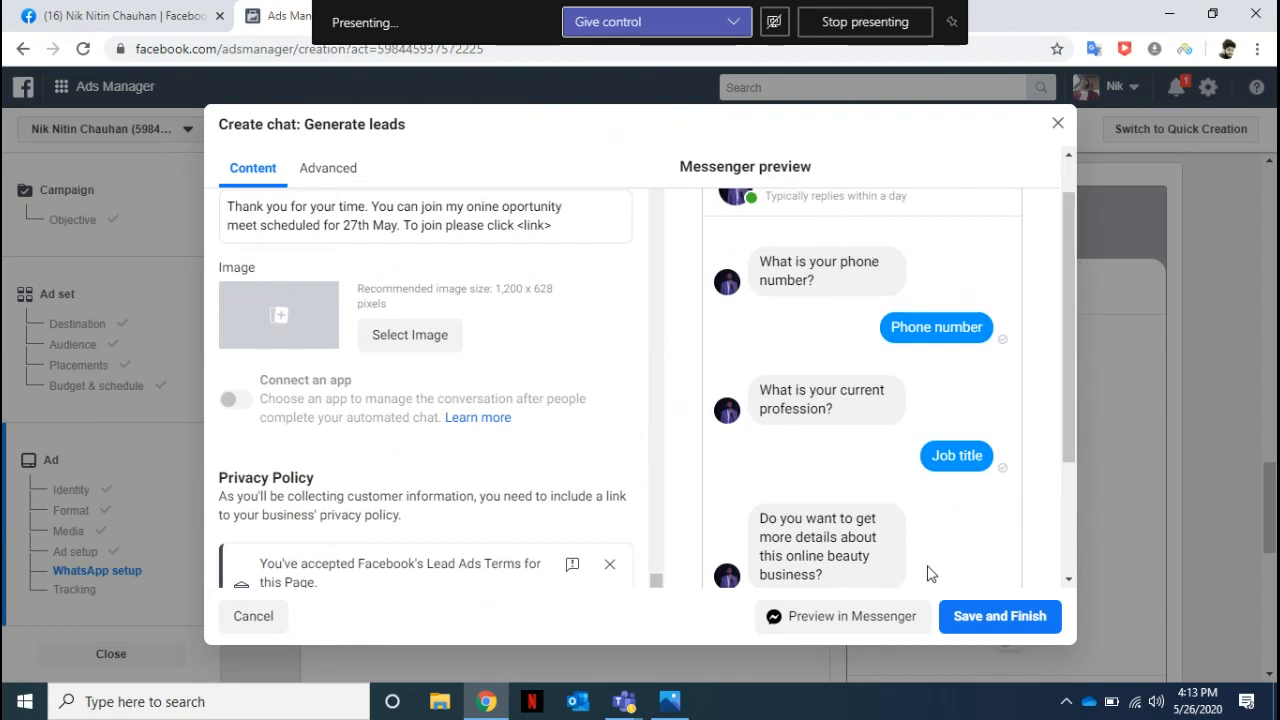
left_click_drag(1065, 400, 1066, 510)
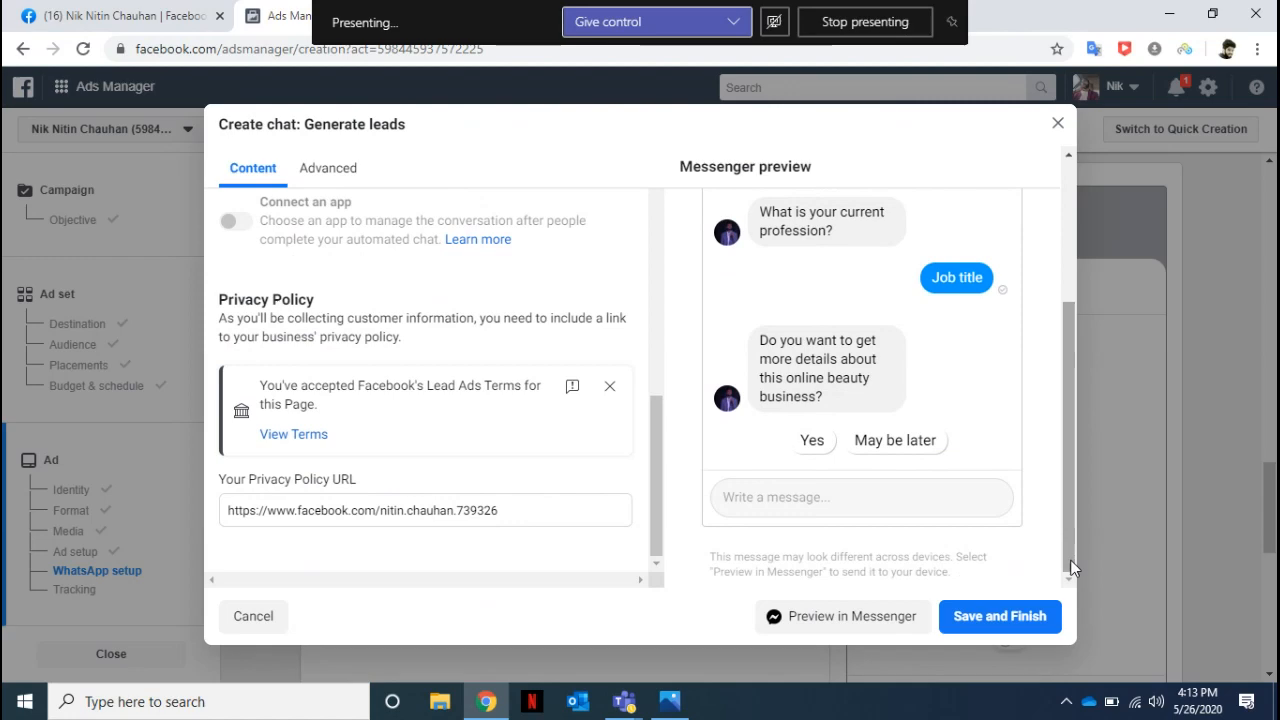
left_click(988, 618)
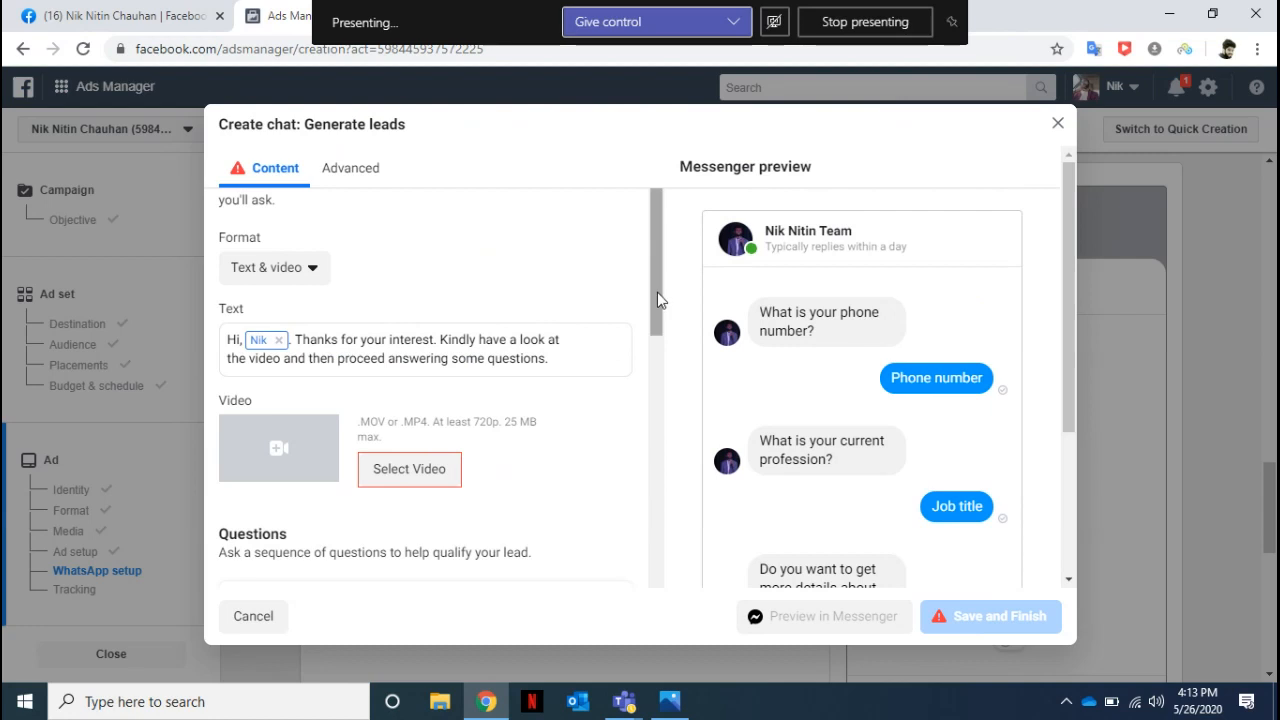
left_click_drag(657, 292, 613, 137)
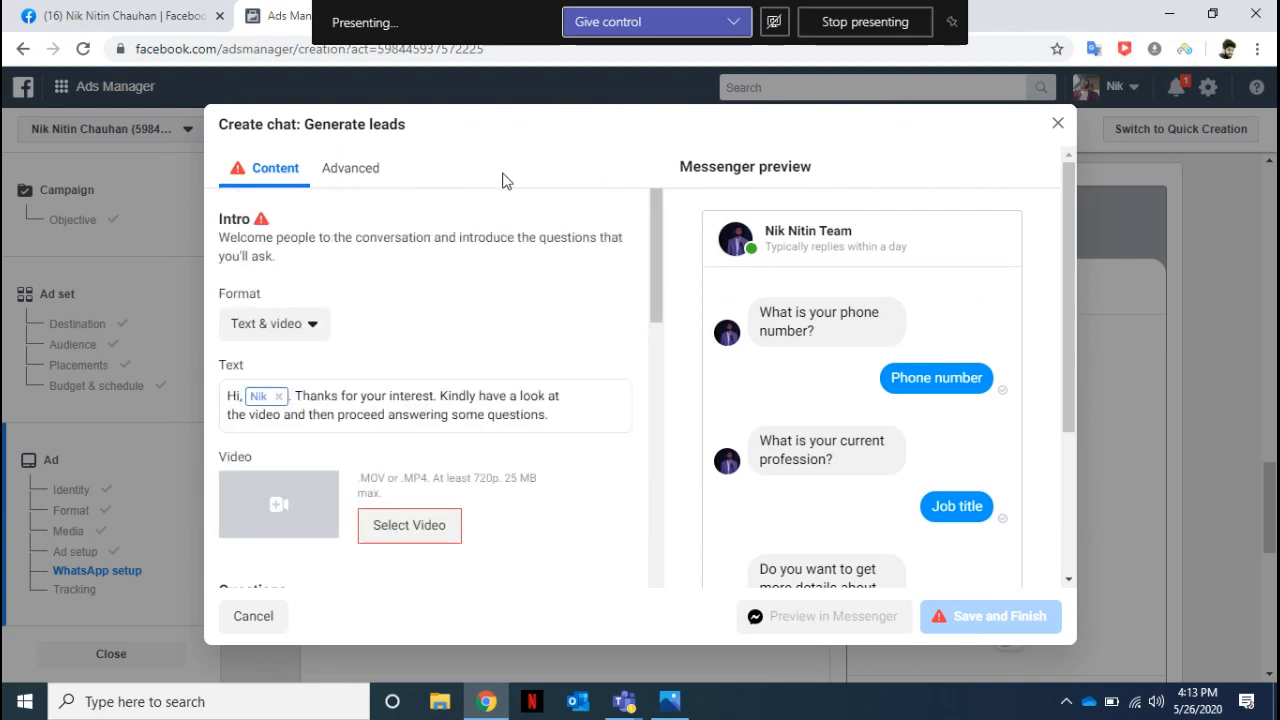
Discard the lead-generation chat template and close the campaign creation without saving.
left_click(254, 618)
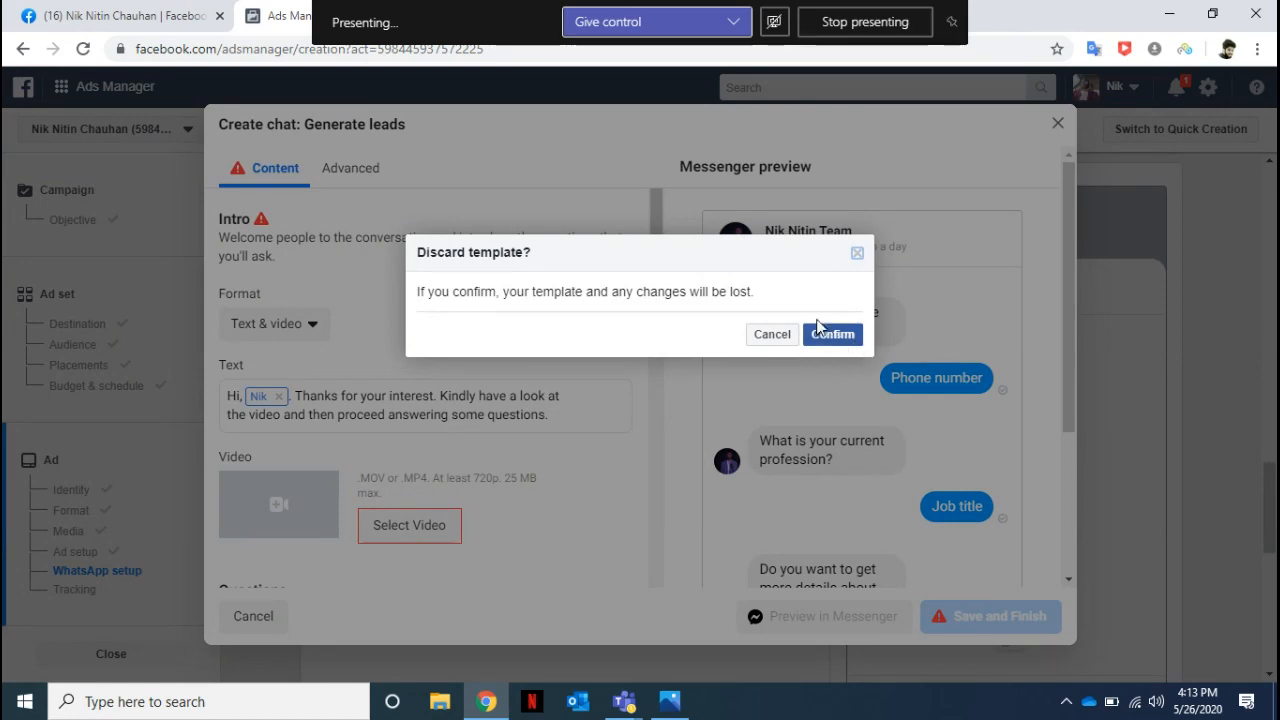
left_click(857, 253)
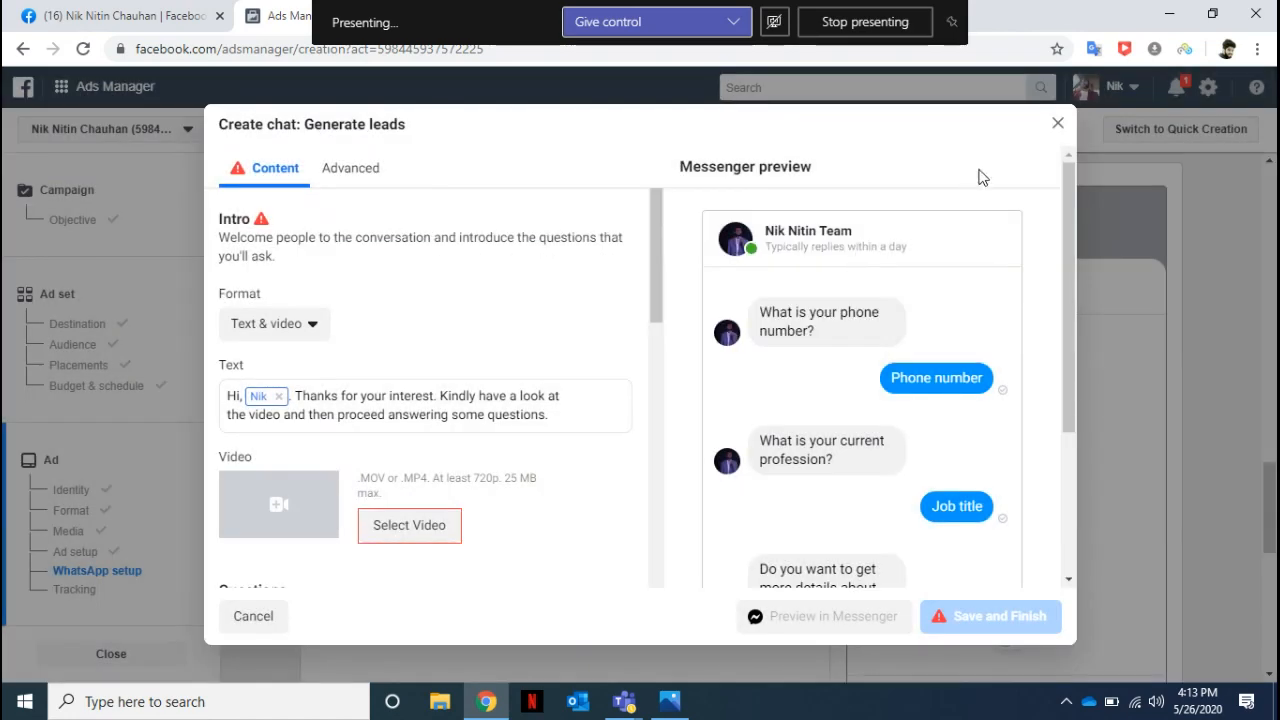
left_click(1058, 123)
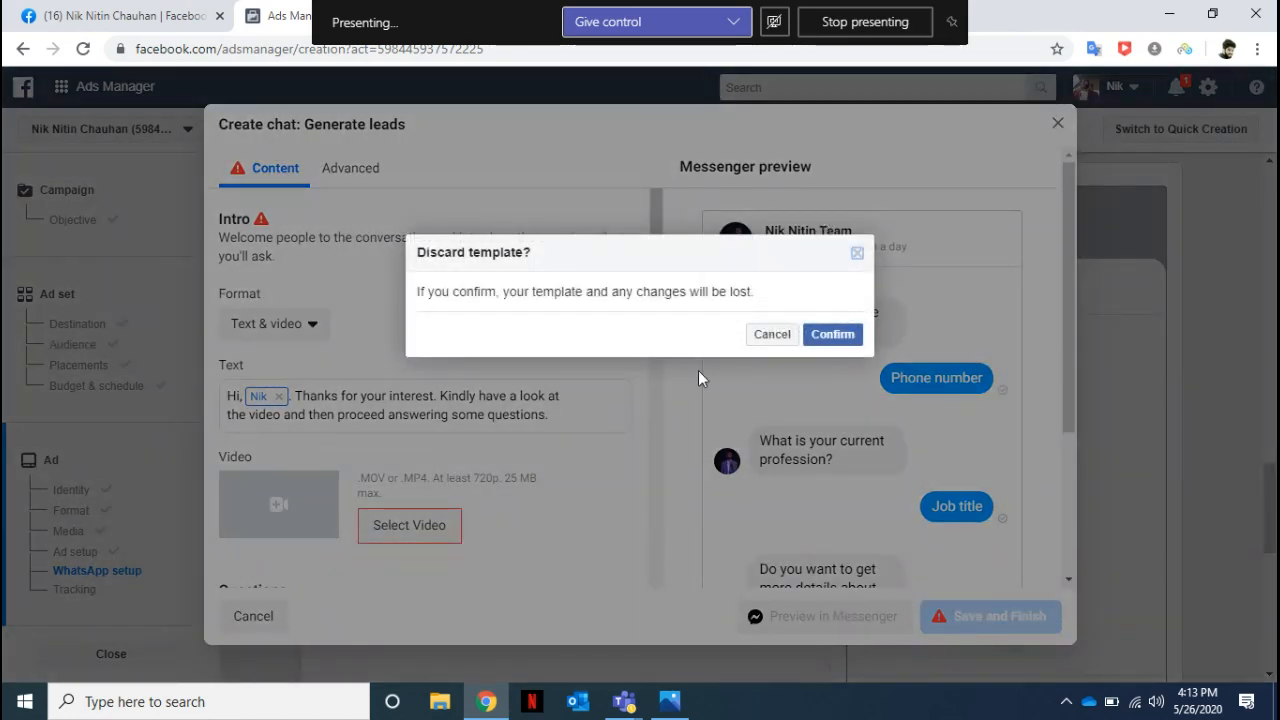
left_click(821, 340)
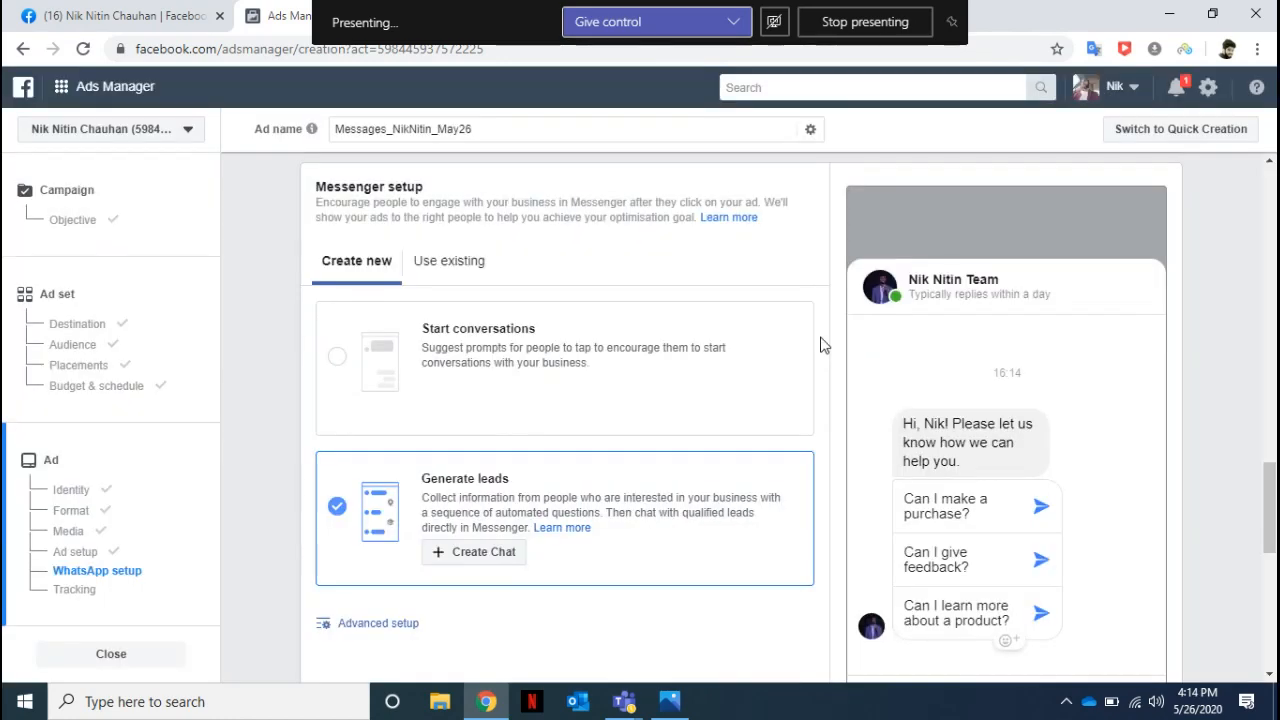
left_click(109, 653)
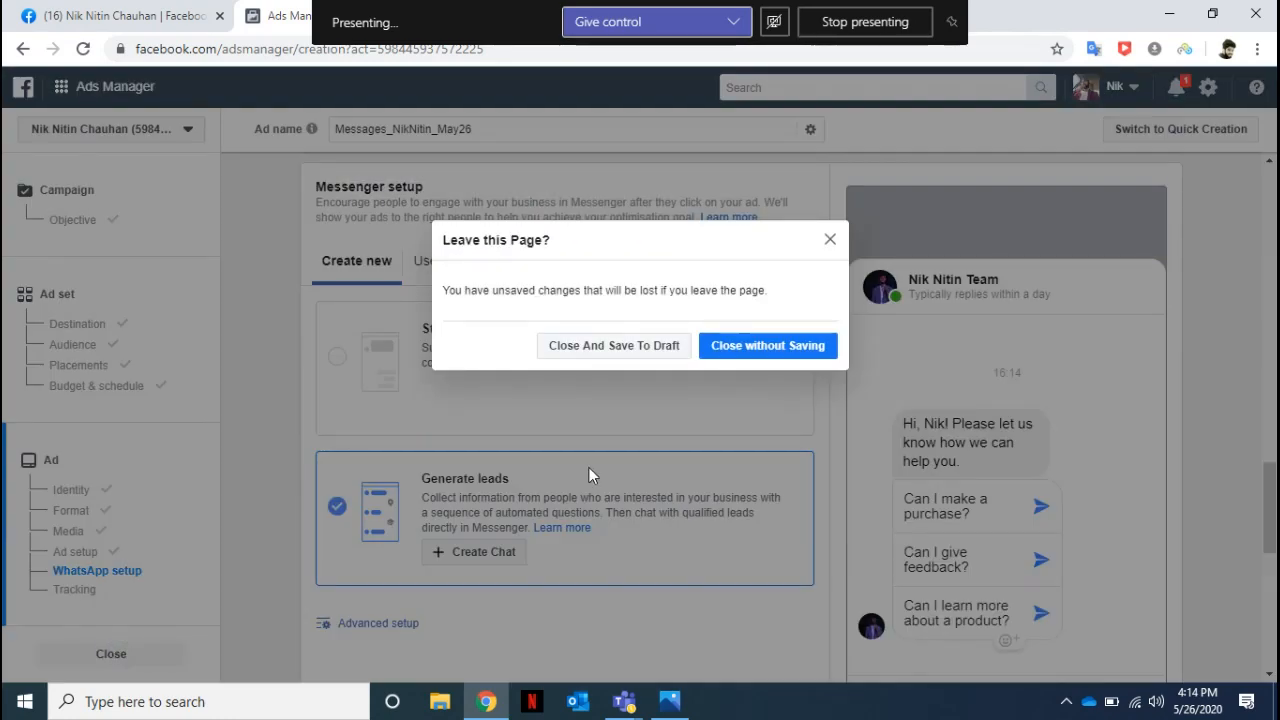
left_click(738, 350)
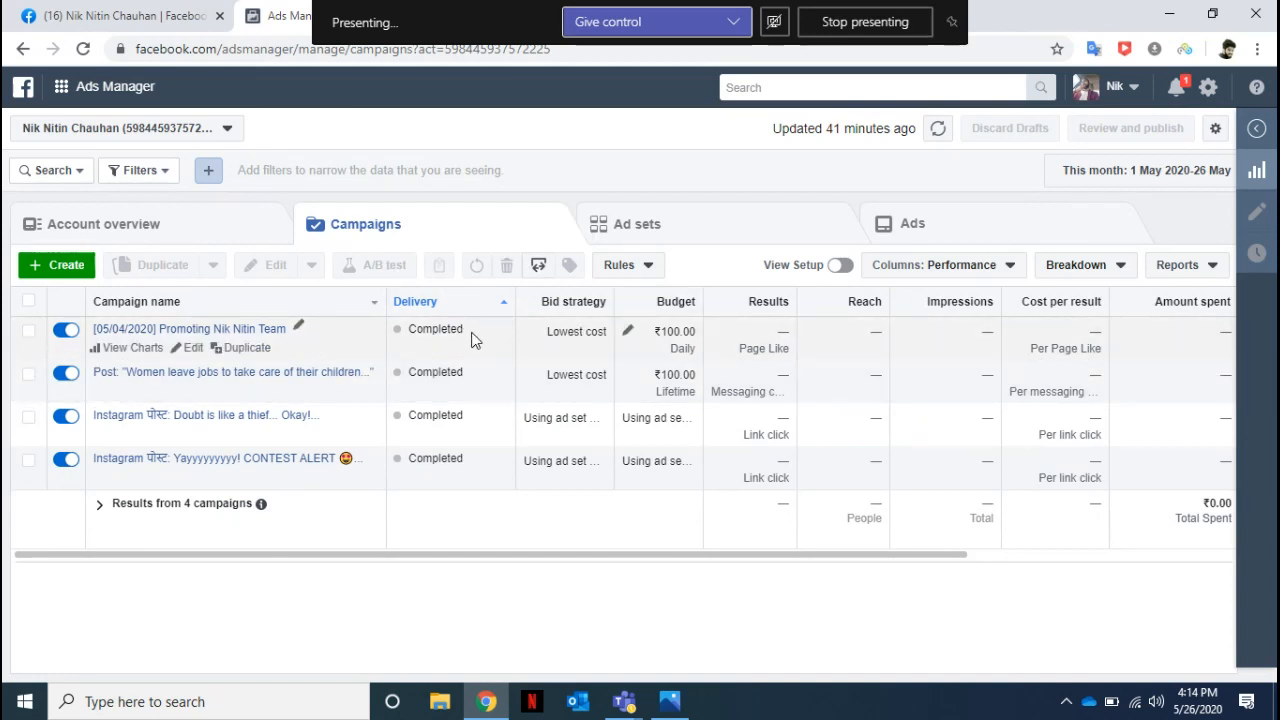
Examine the budget, cost per result and amount spent of the page-promotion campaign dated 05/04/2020.
left_click(703, 332)
double_click(703, 332)
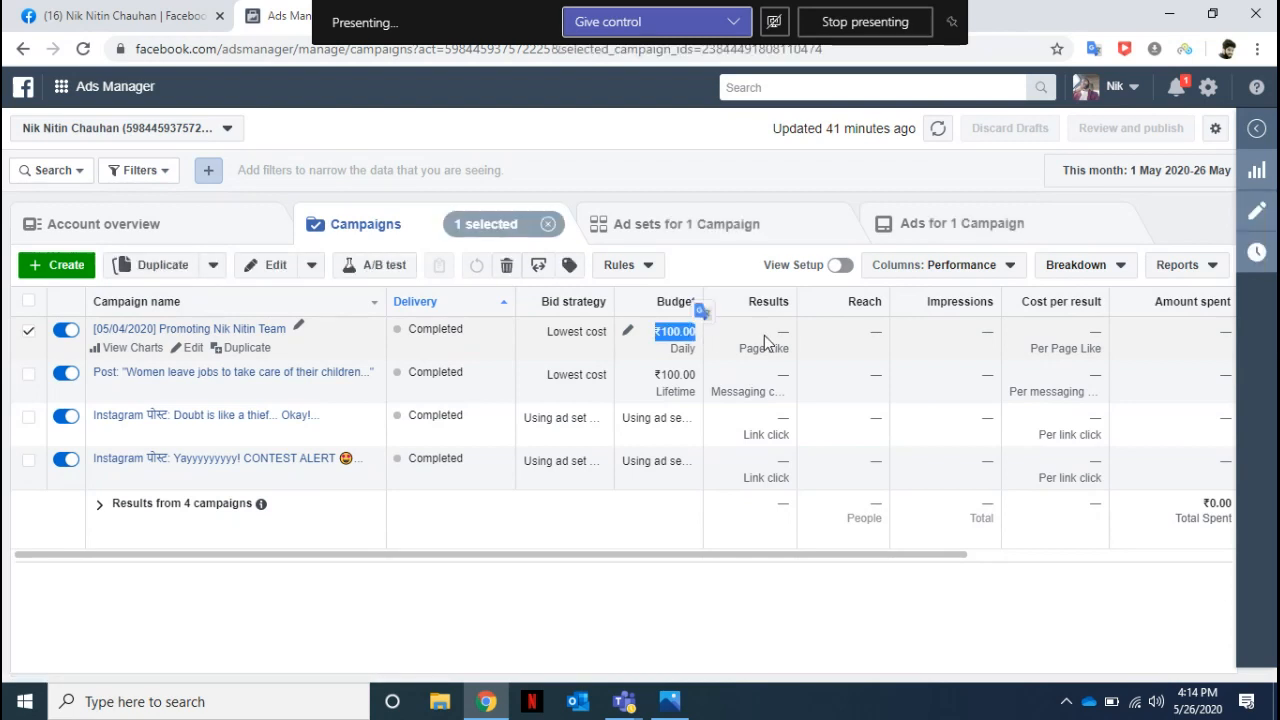
left_click_drag(793, 557, 989, 557)
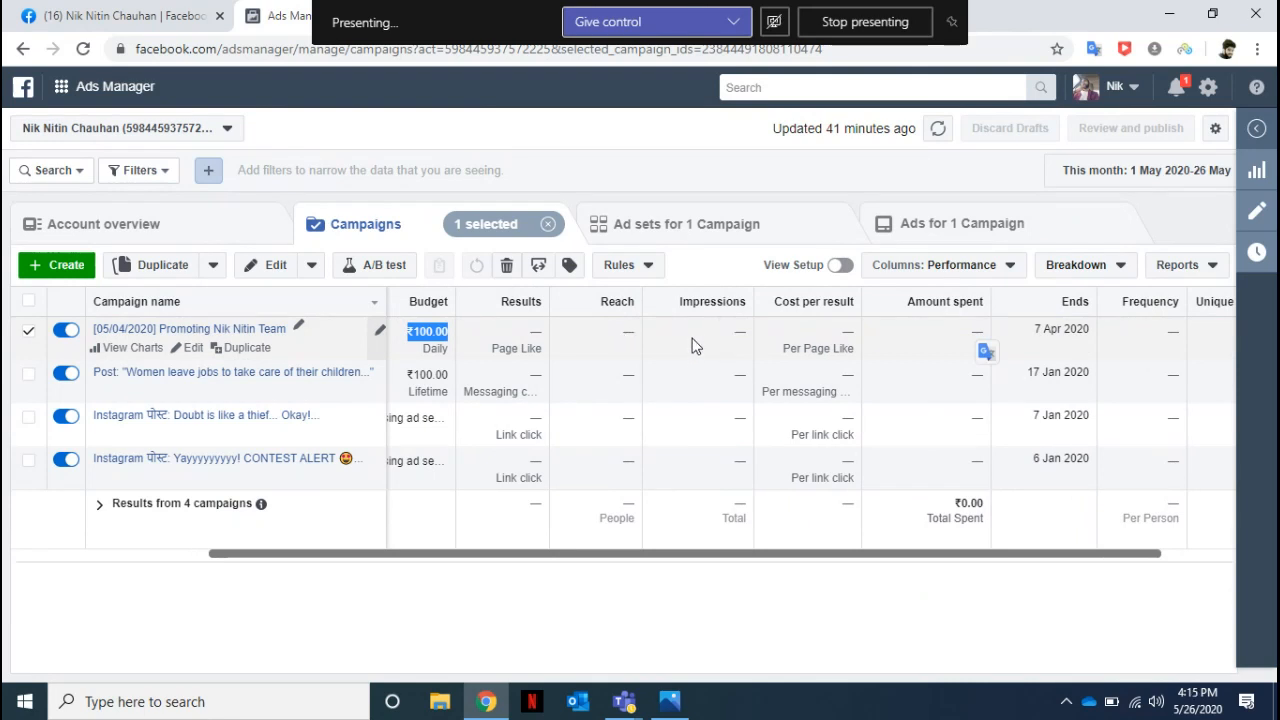
double_click(845, 331)
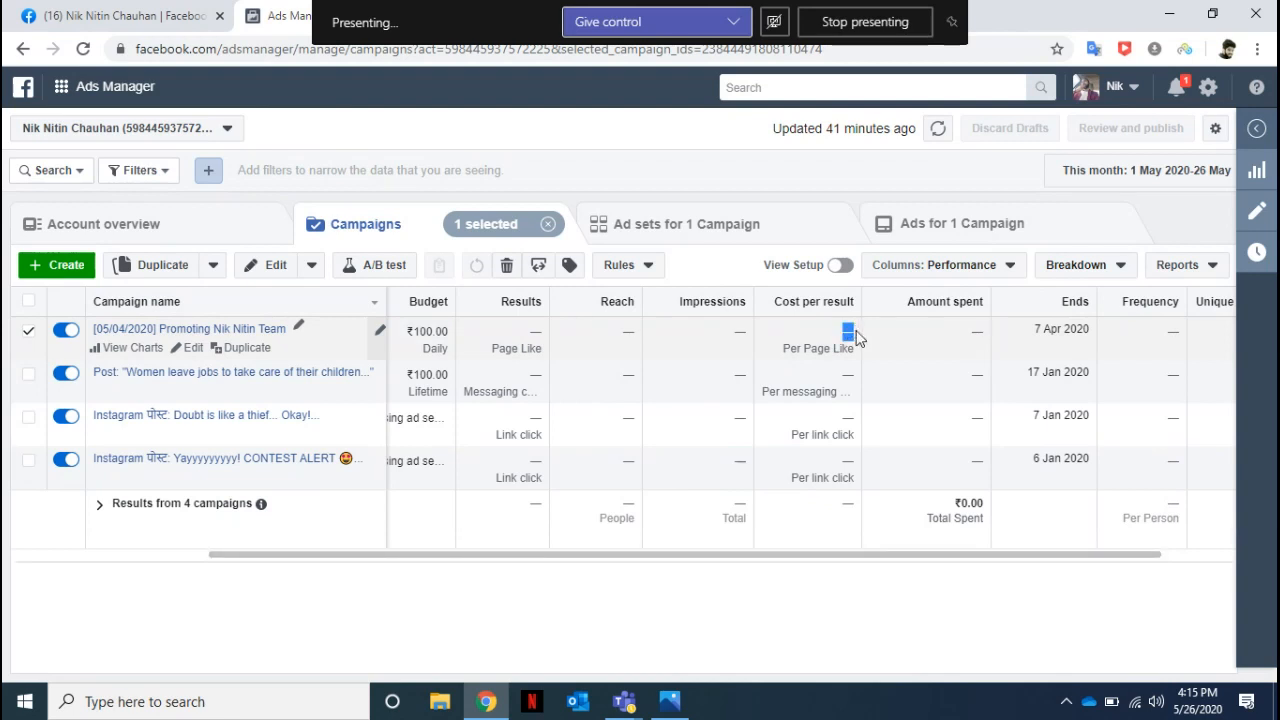
double_click(976, 332)
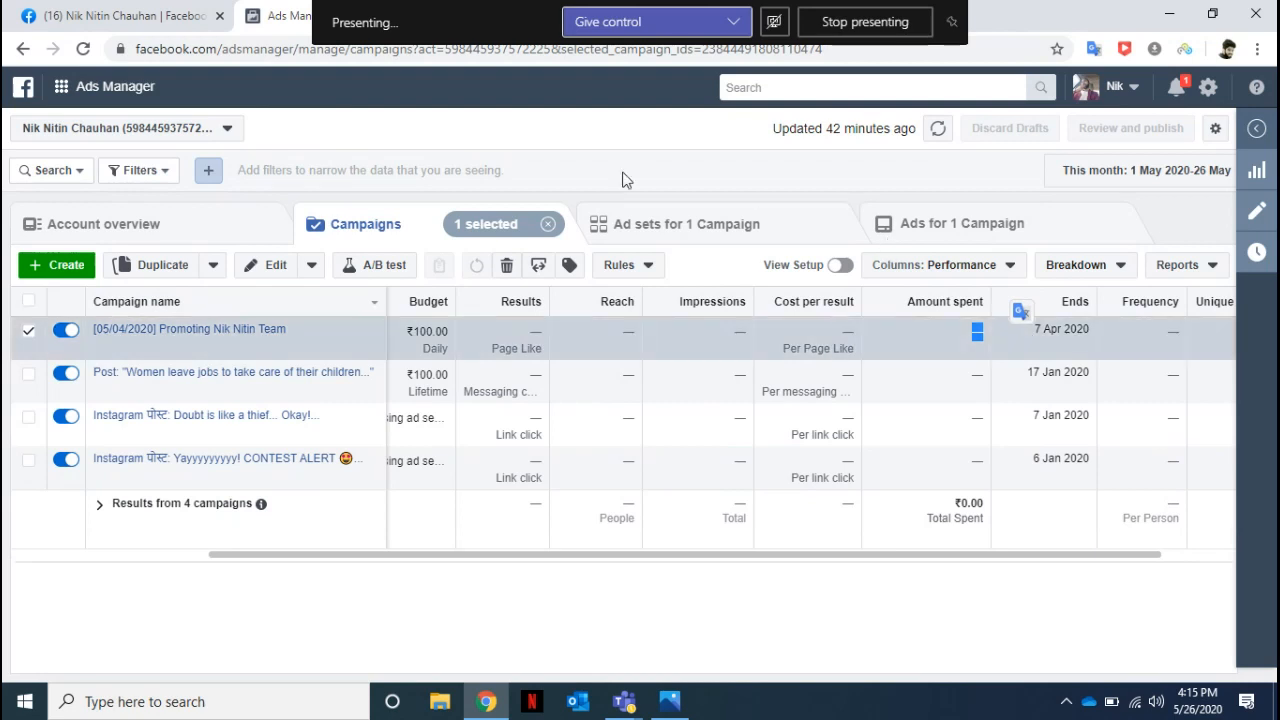
Turn off the page-promotion campaign dated 05/04/2020 together with its ad set and its ad.
left_click(62, 332)
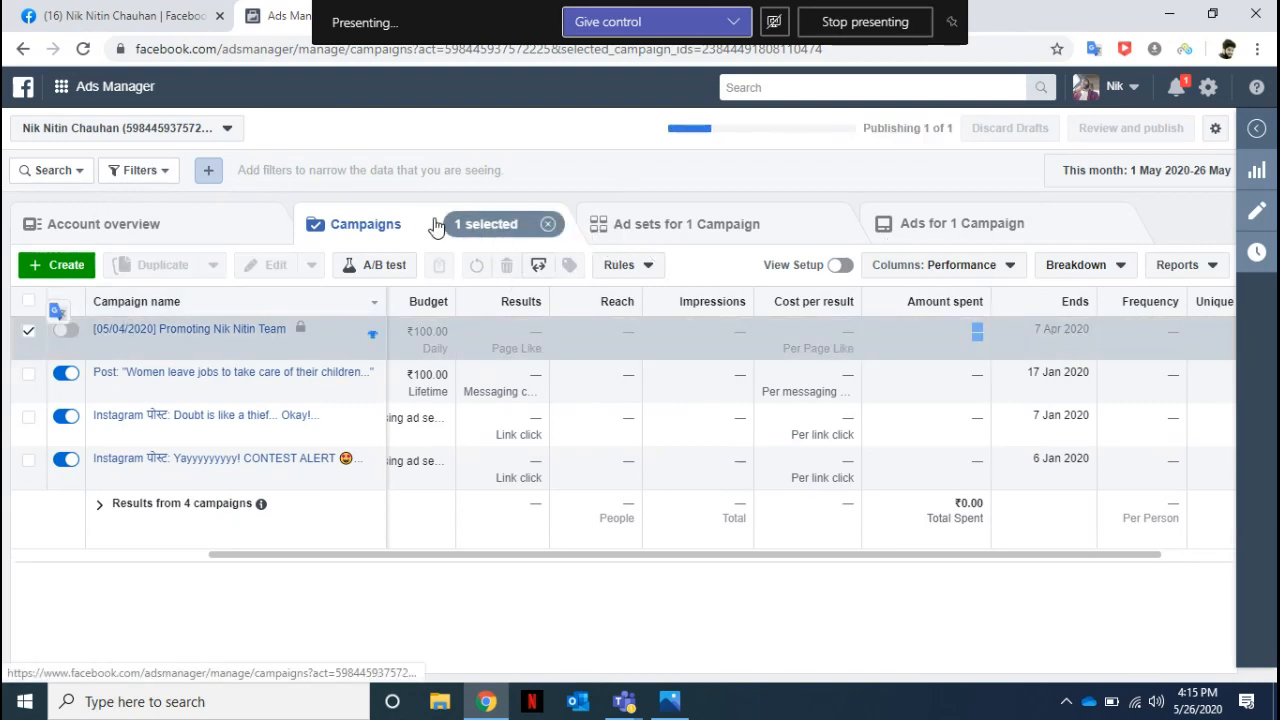
left_click(687, 226)
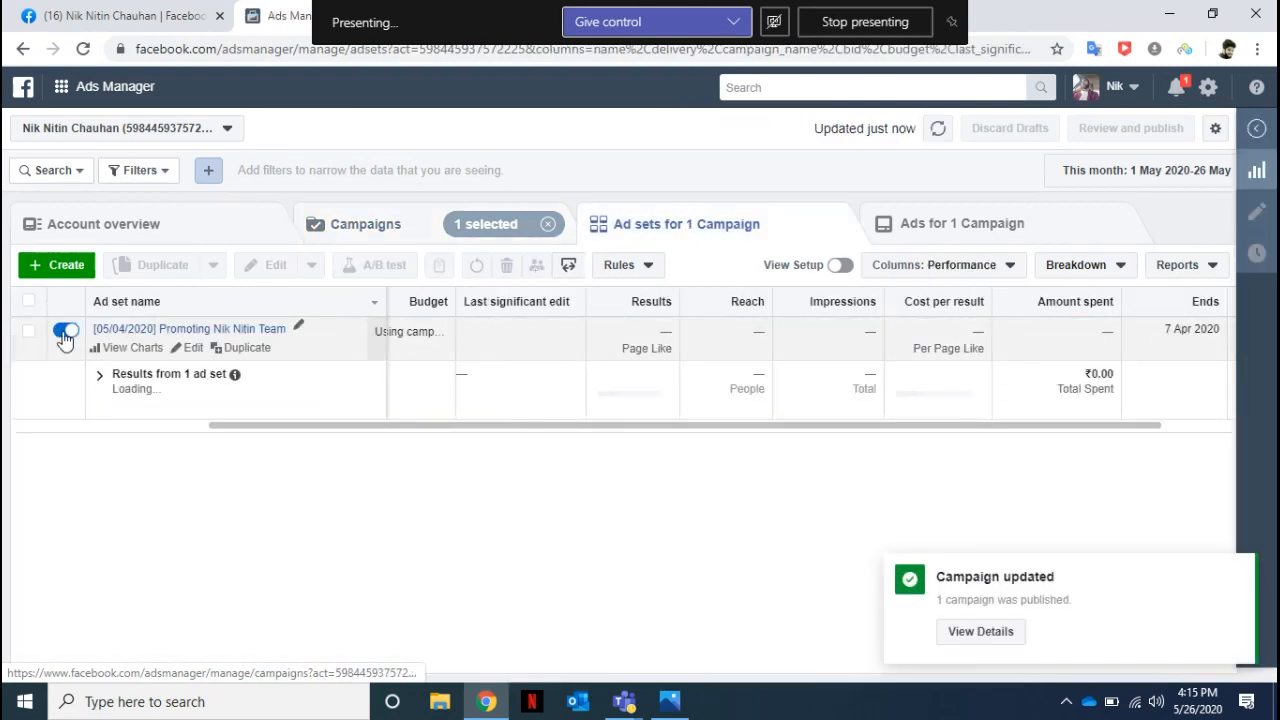
left_click(64, 334)
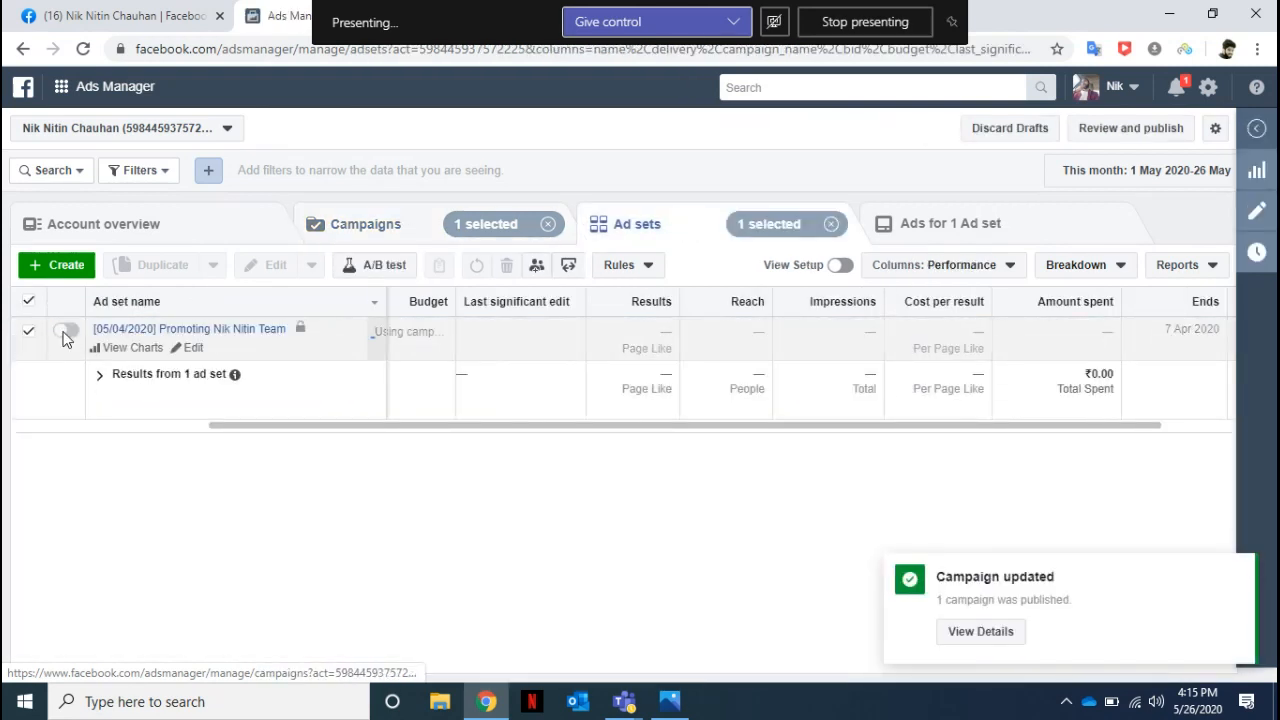
left_click(916, 226)
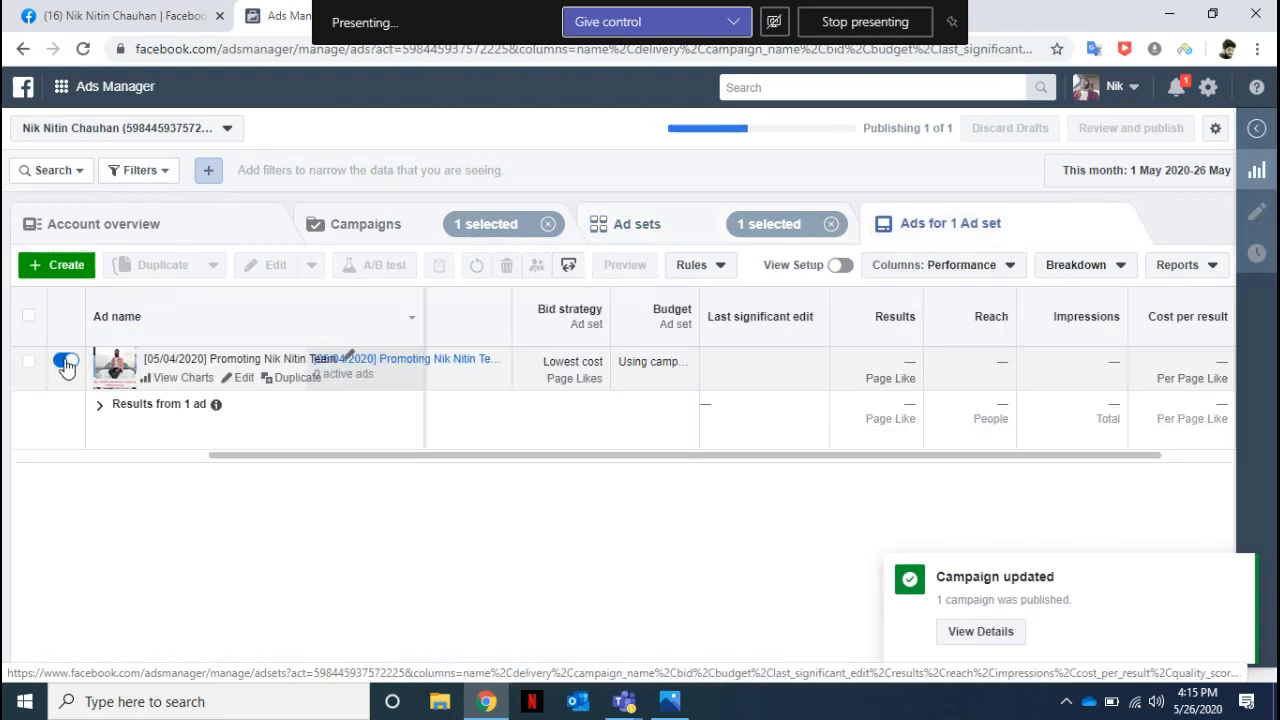
left_click(64, 361)
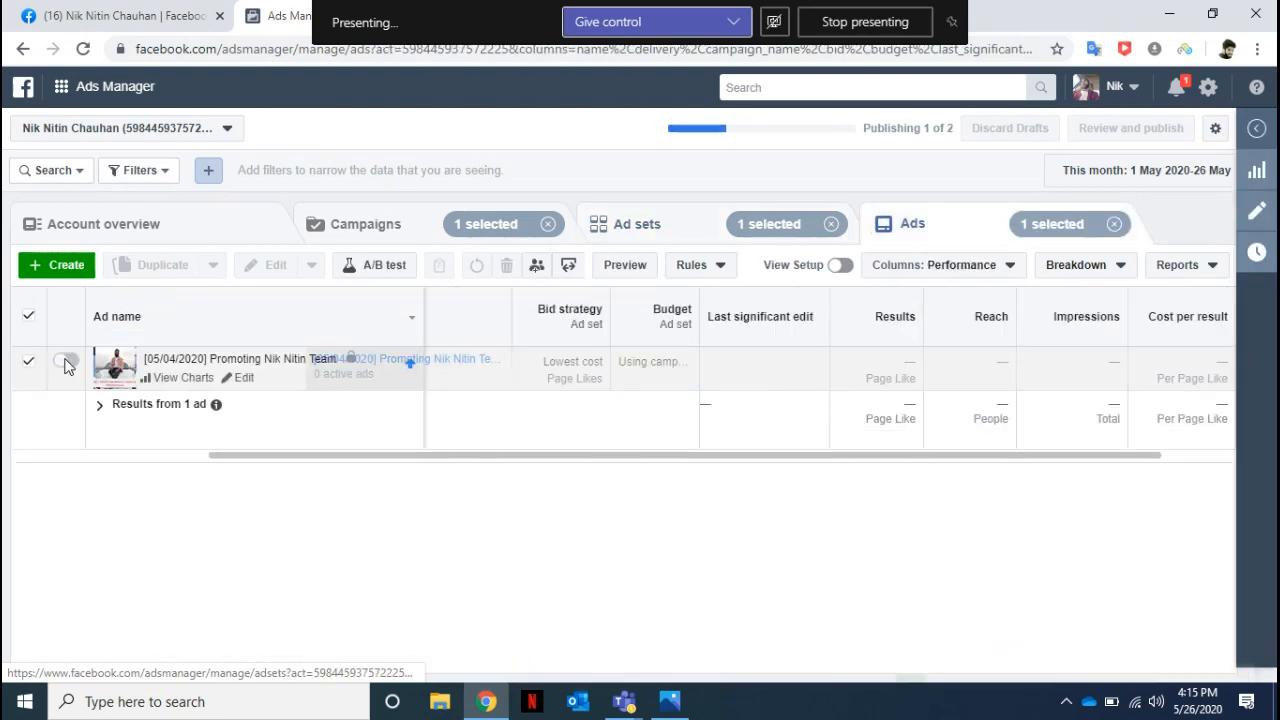
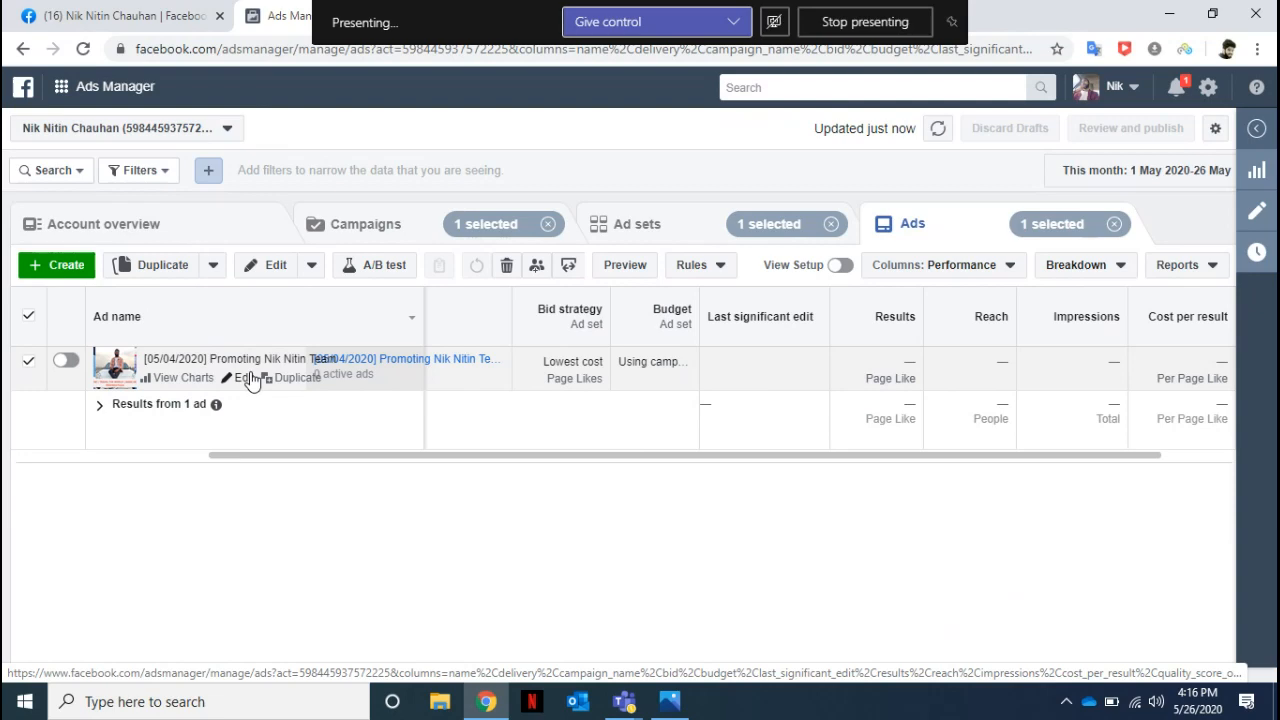
Log out of the Facebook account and close the browser.
left_click(174, 22)
left_click(1228, 96)
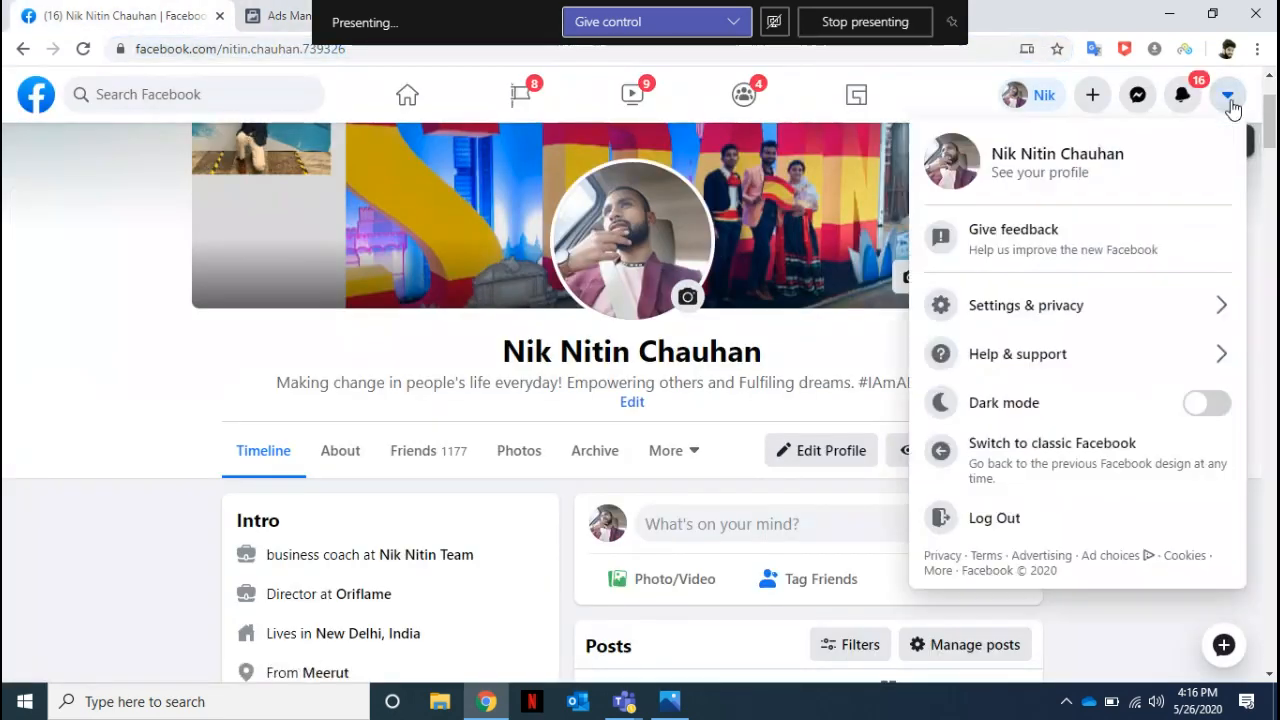
left_click(1000, 517)
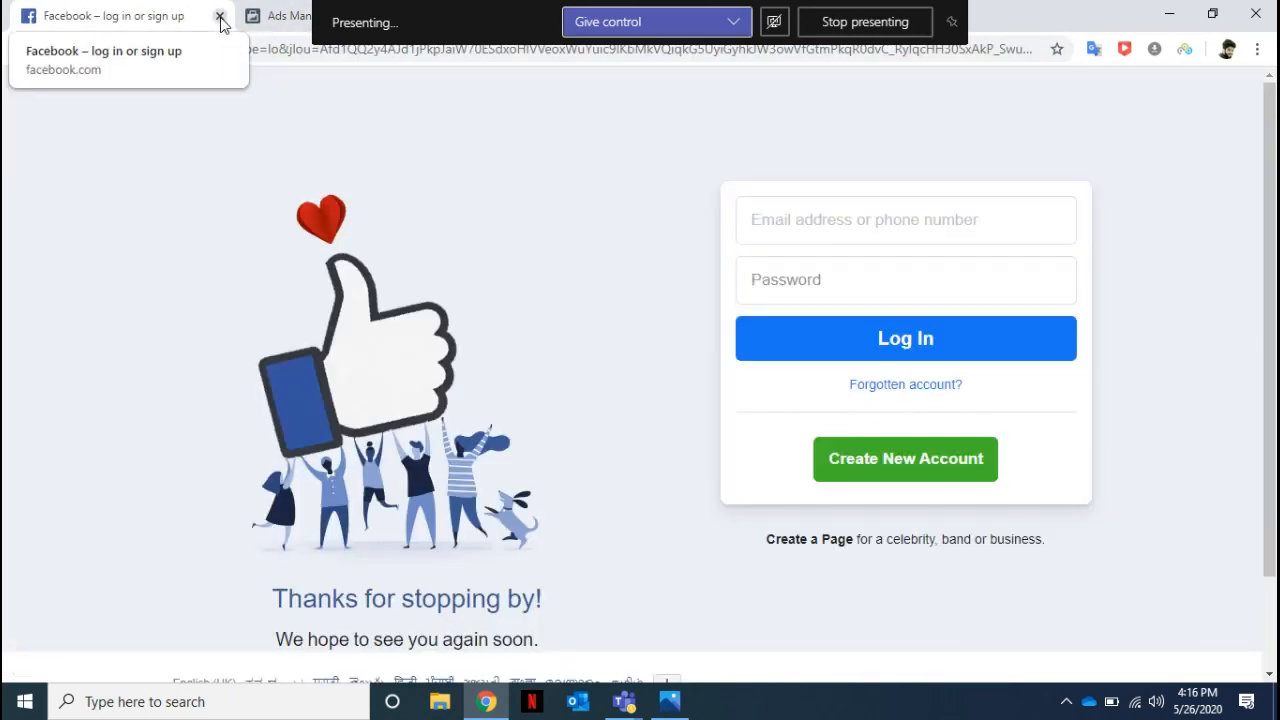
left_click(220, 18)
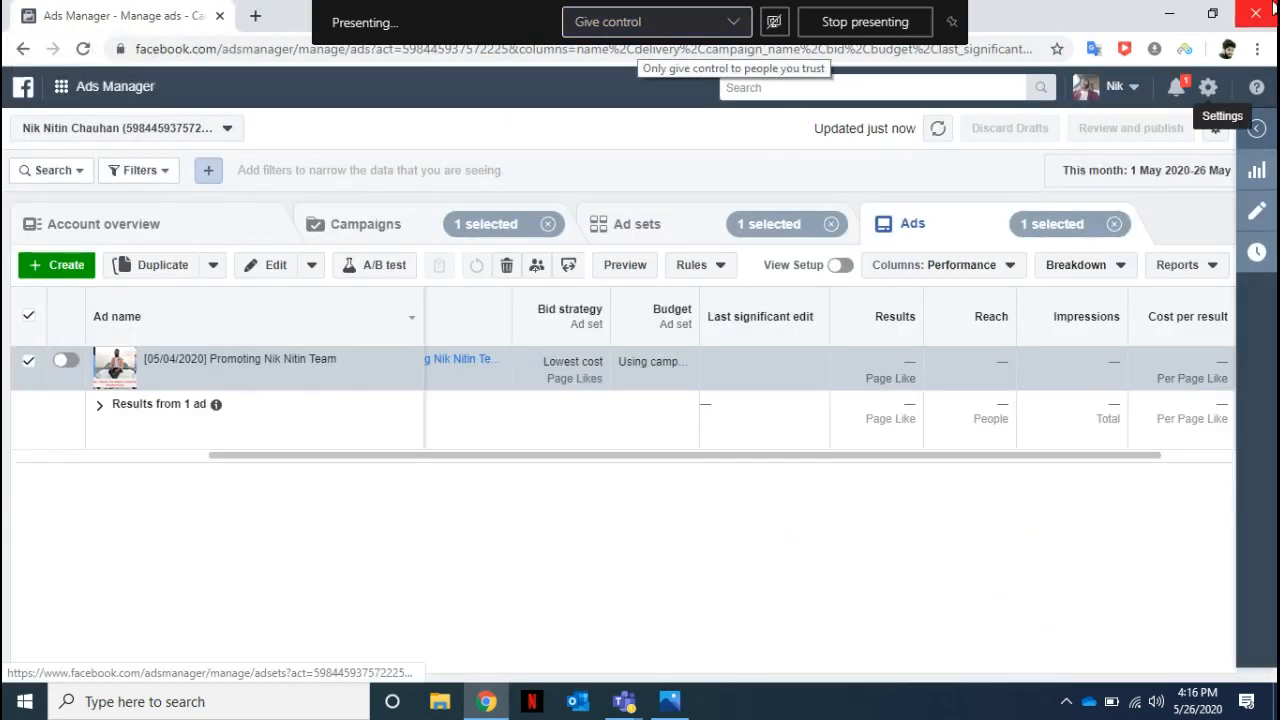
left_click(1258, 12)
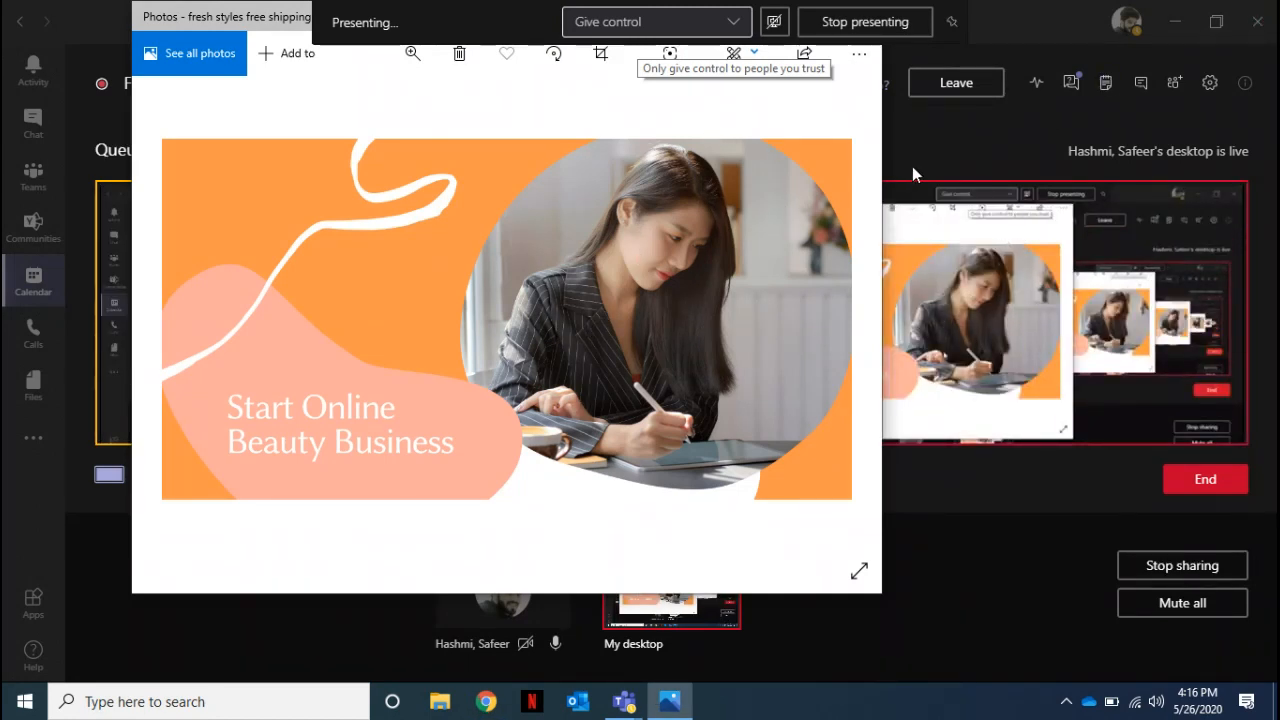
Open the live event Q&A in Microsoft Teams and read through the new attendee questions.
left_click(1072, 85)
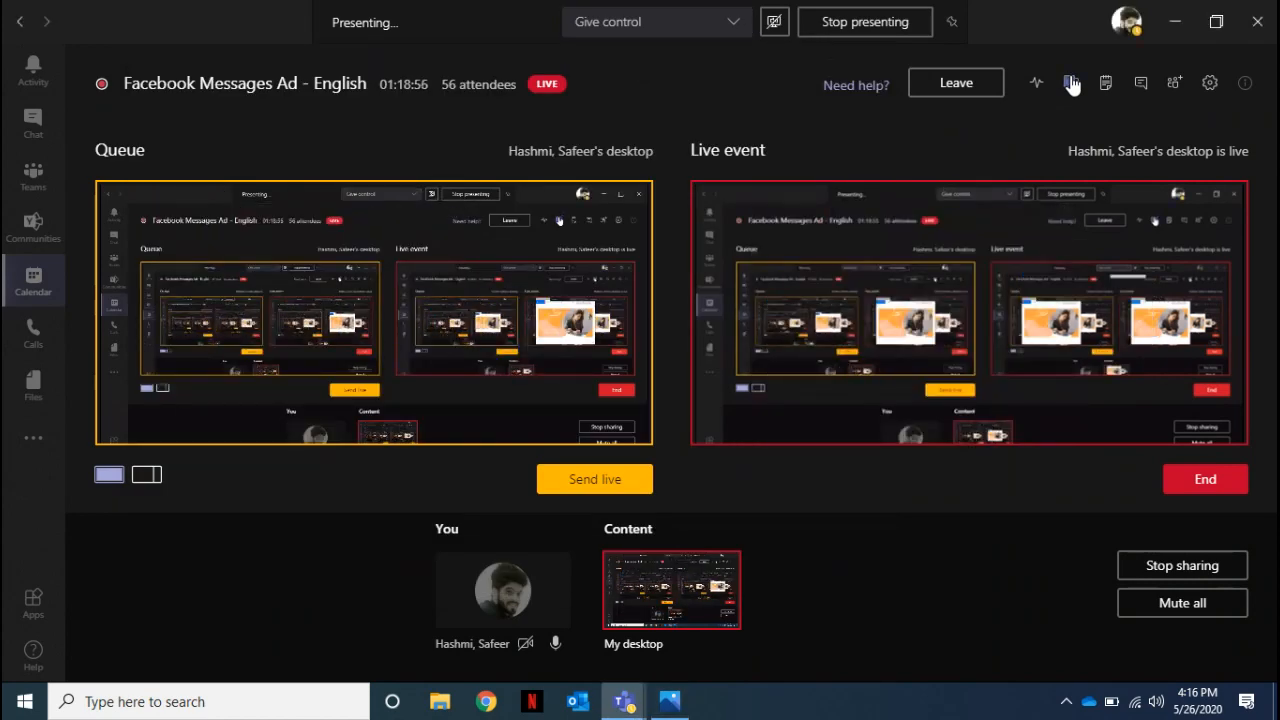
left_click(1072, 86)
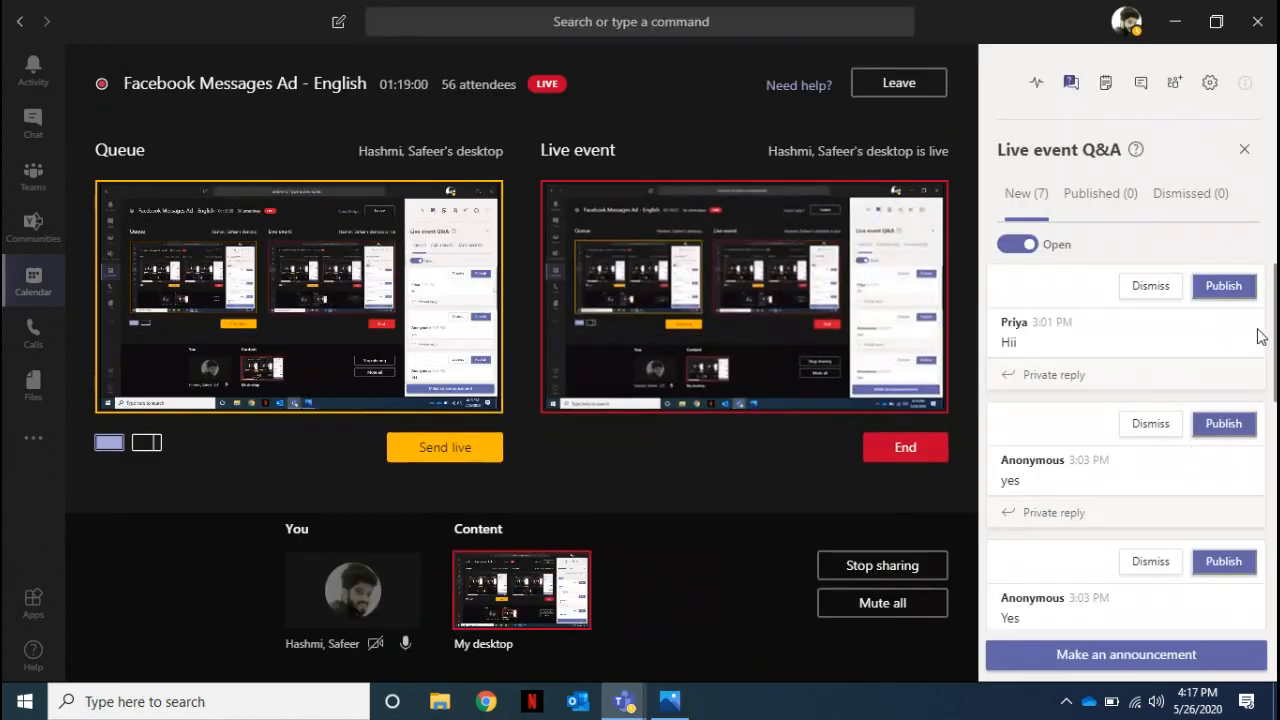
scroll(1272, 360, "down", 4)
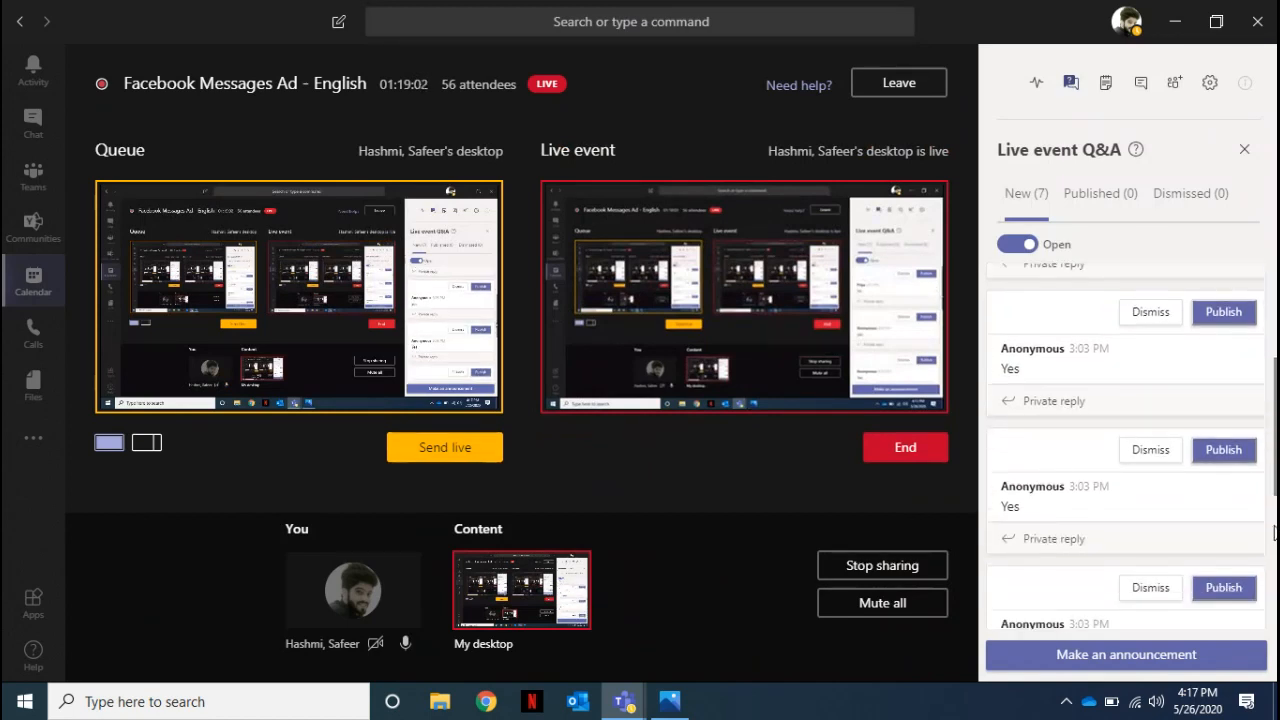
left_click_drag(1276, 556, 1276, 590)
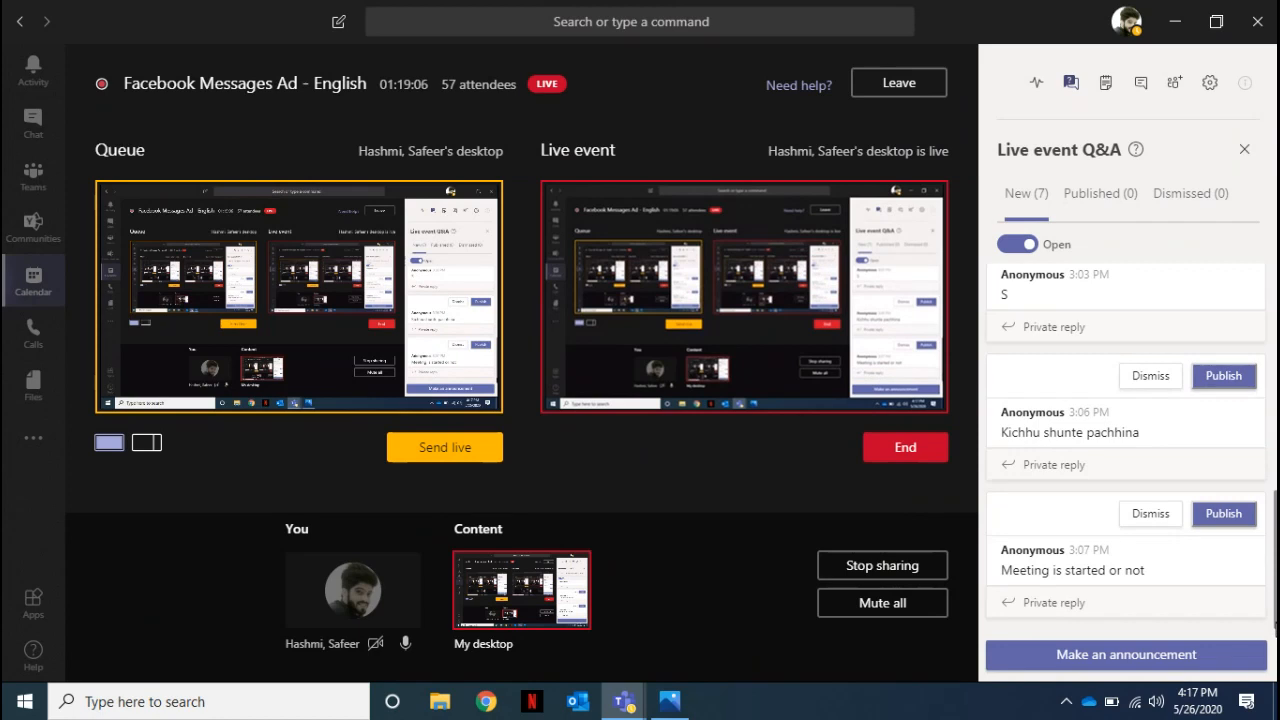
left_click_drag(1276, 621, 1275, 639)
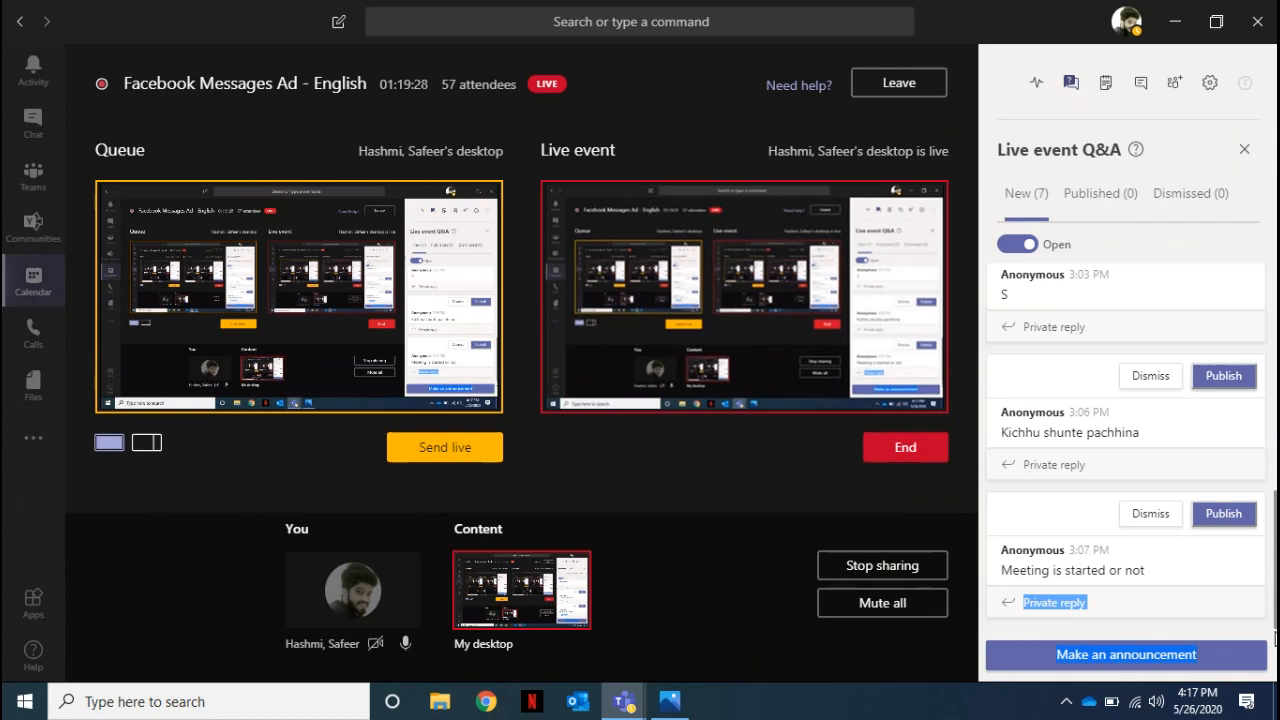
left_click(881, 614)
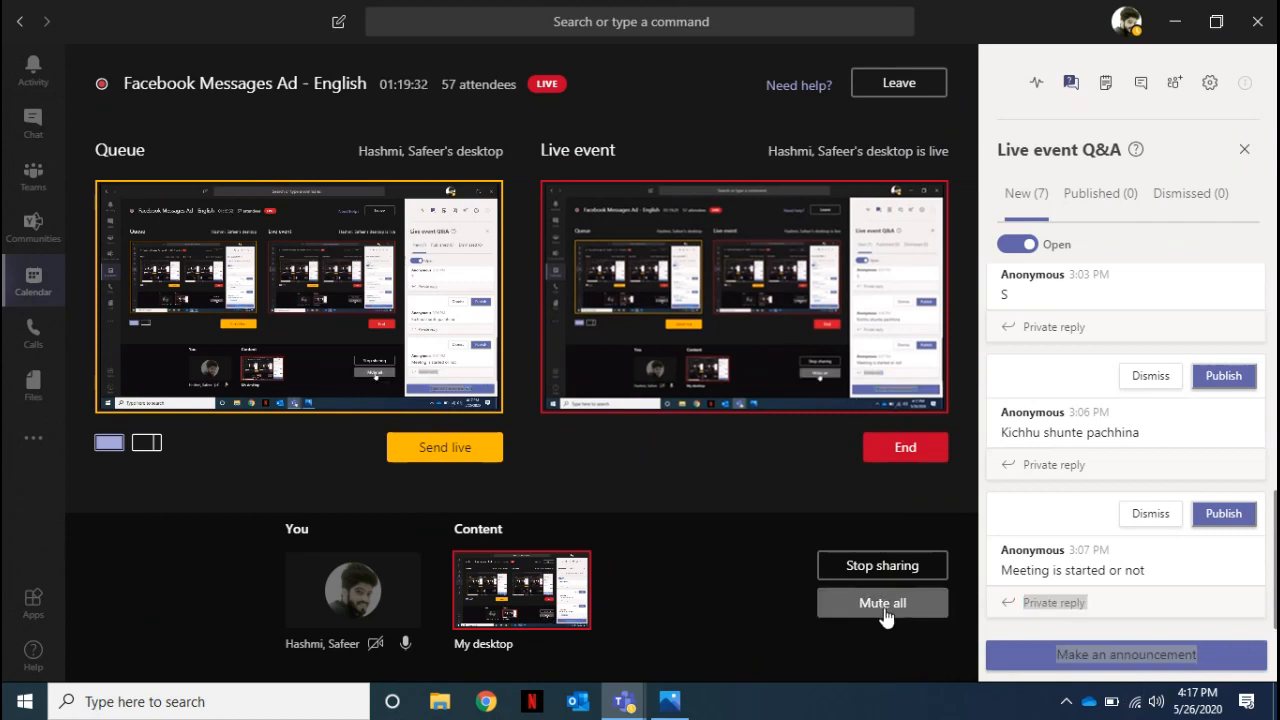
Post the announcement "Any questions, please drop in the Q&A" to the live event attendees.
left_click(1122, 658)
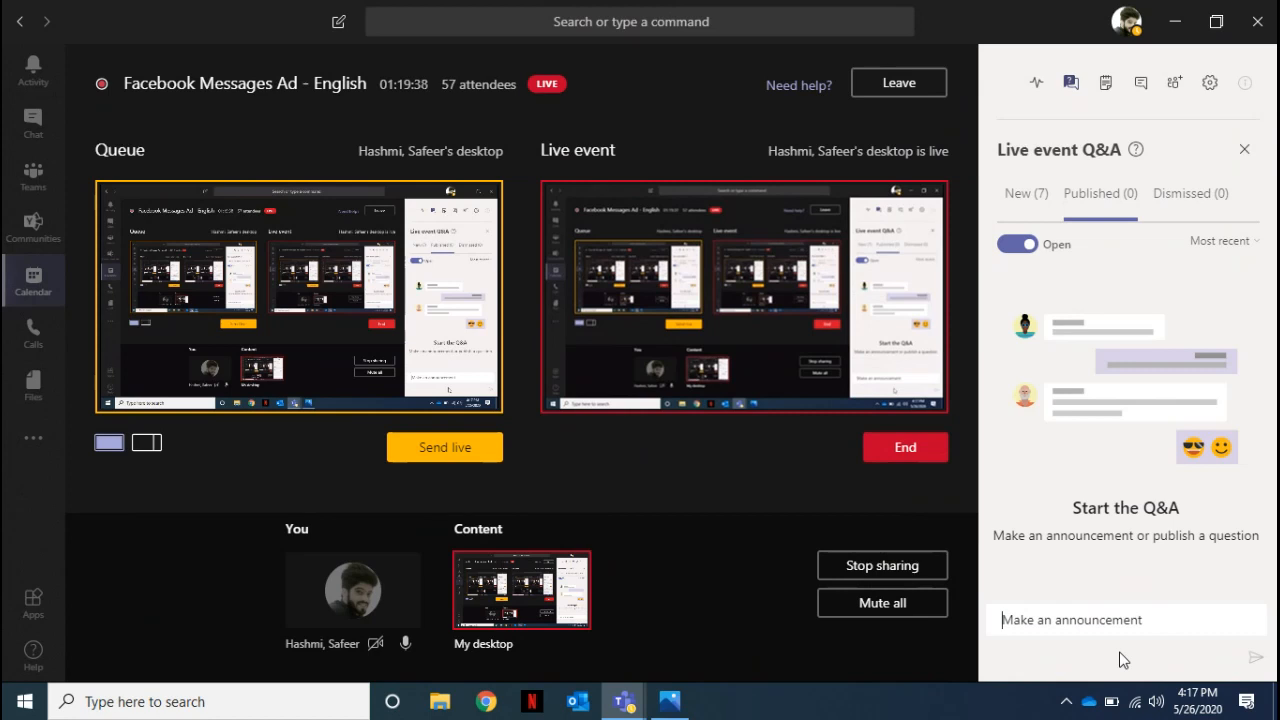
type("Any questions.")
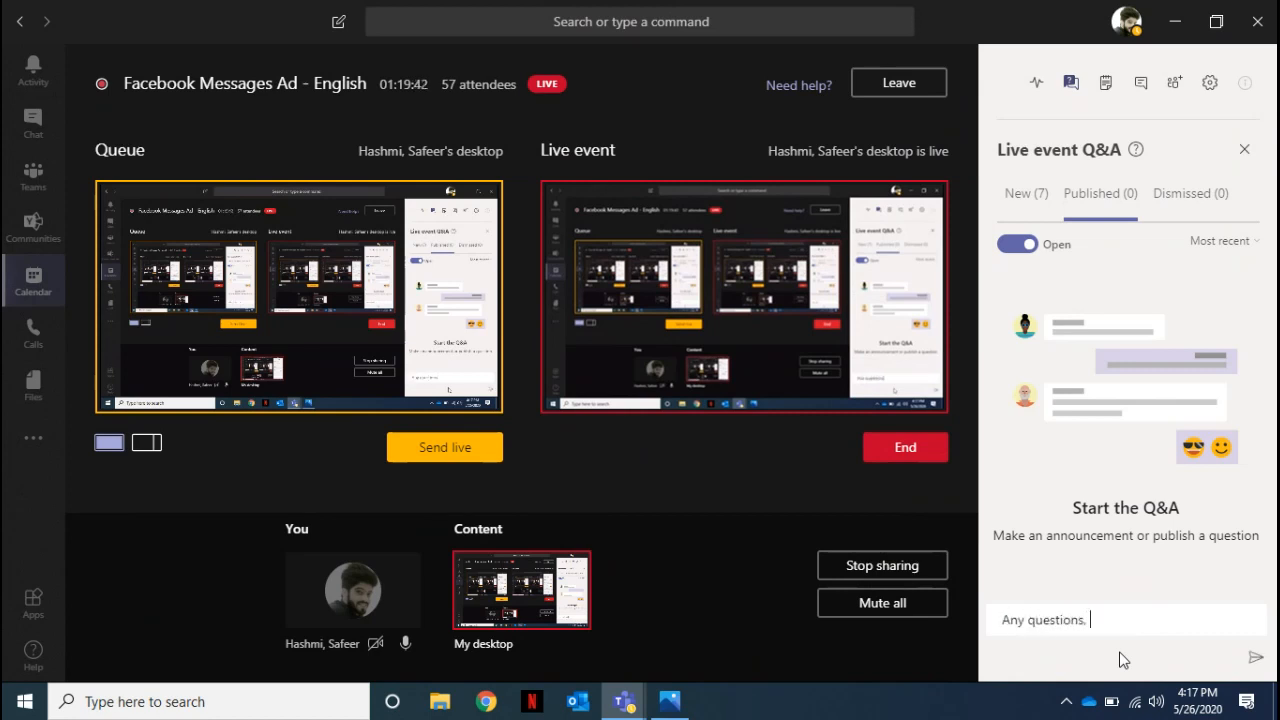
key("BackSpace")
type(", please drop ")
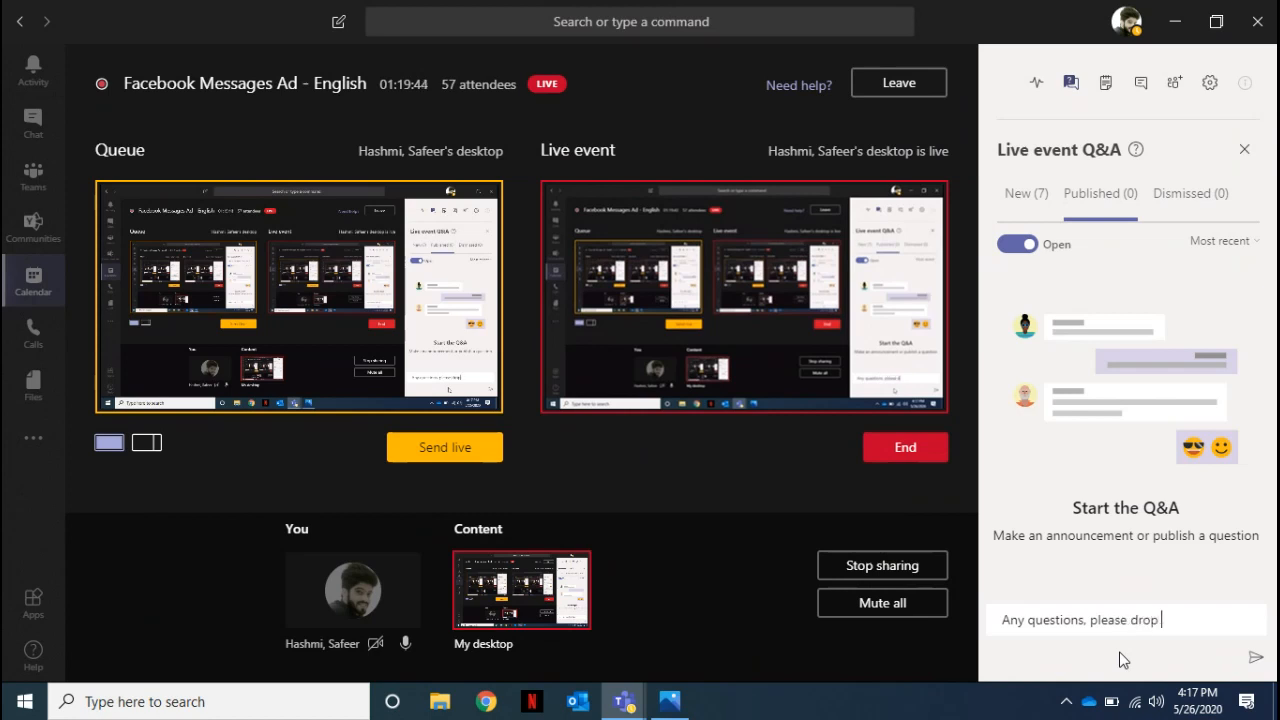
type("in the Q&A")
key("Return")
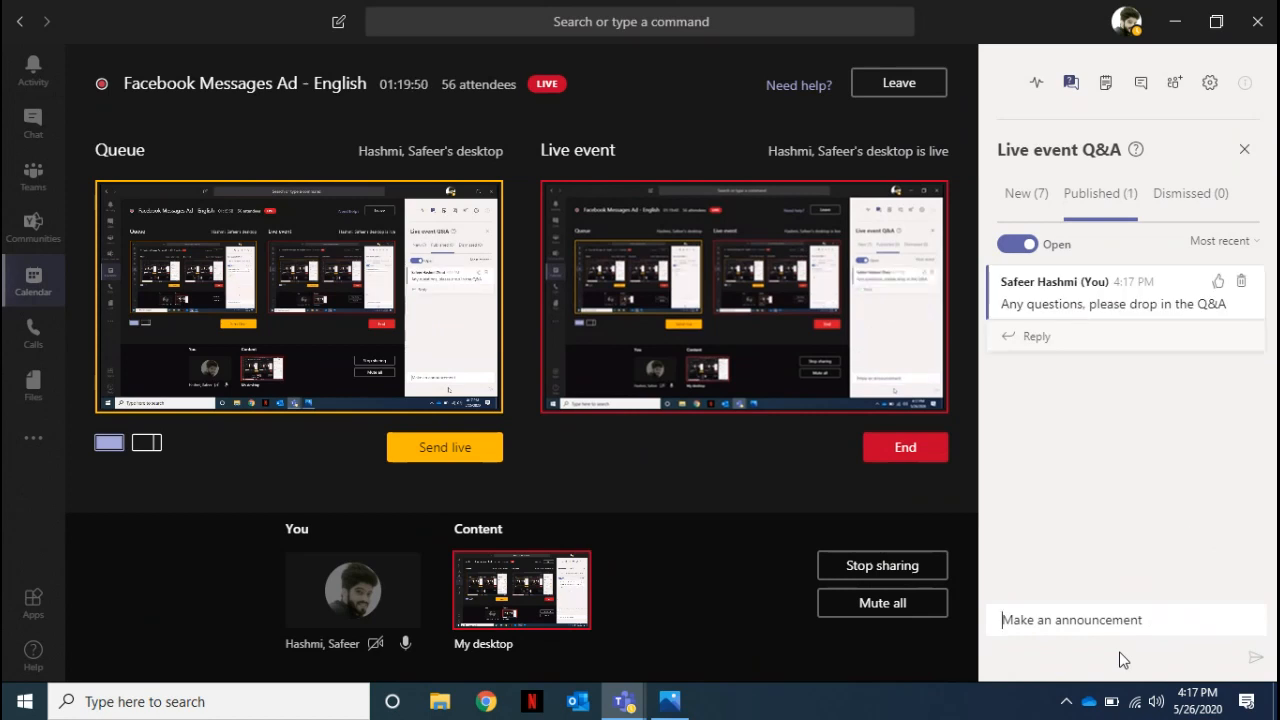
Publish the new questions about the daily limit of fb ads, removing payment details and getting the training's ppt or pdf.
left_click(1022, 197)
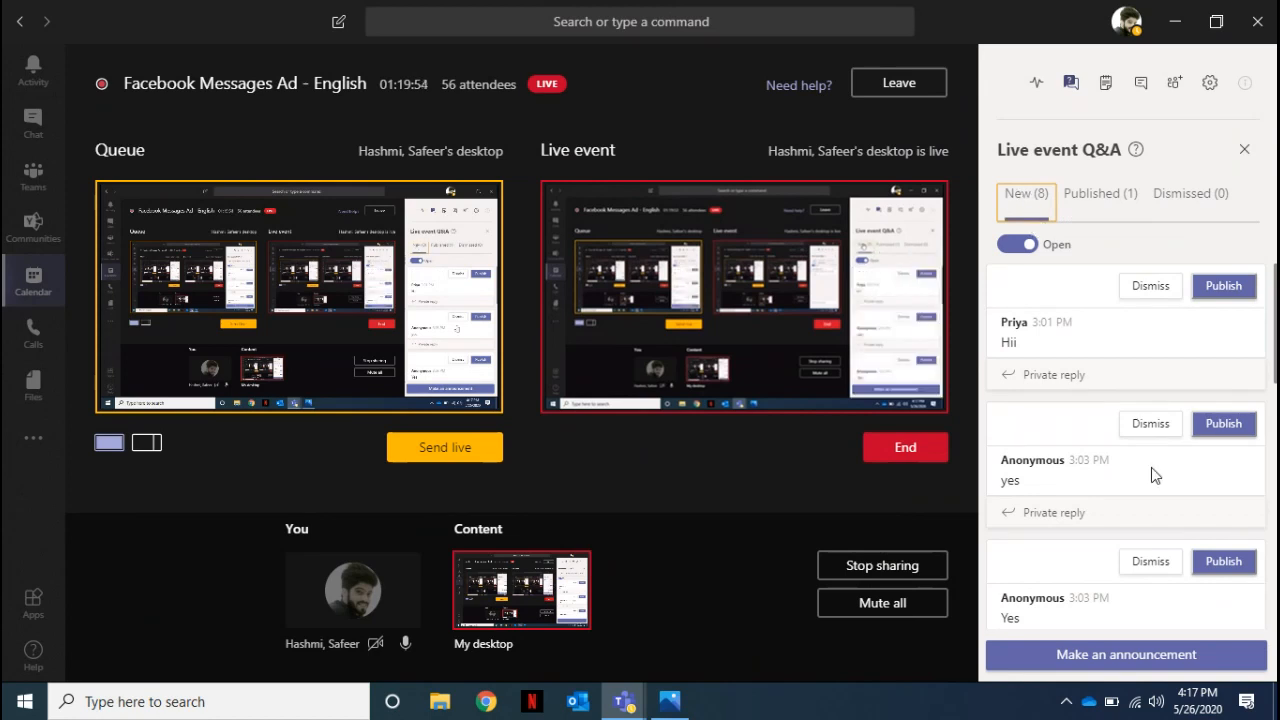
left_click_drag(1272, 580, 1233, 653)
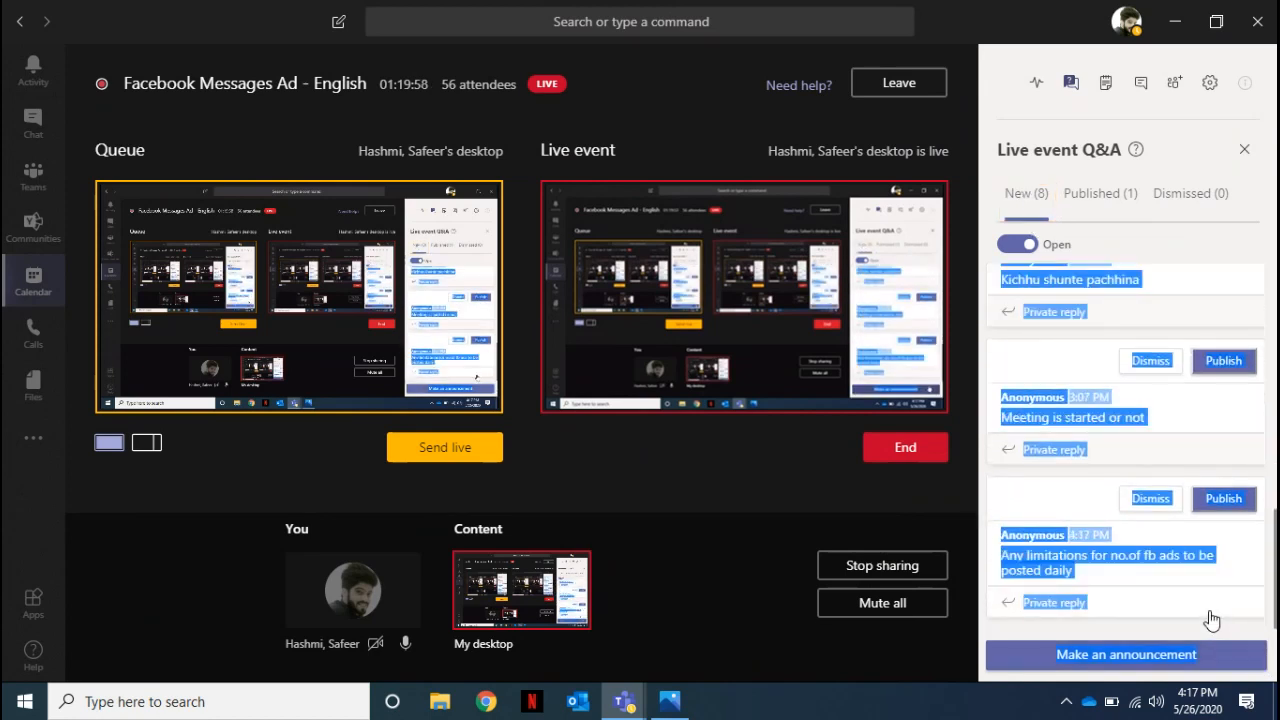
left_click(1087, 508)
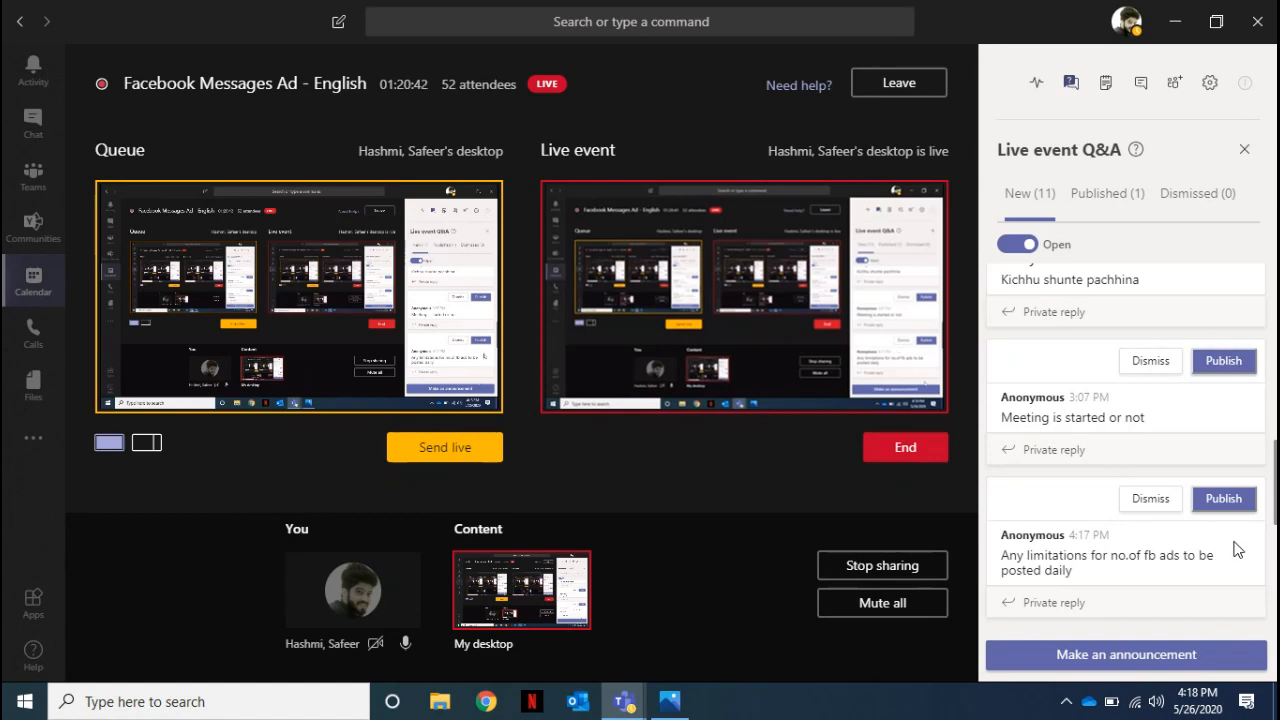
left_click(1249, 497)
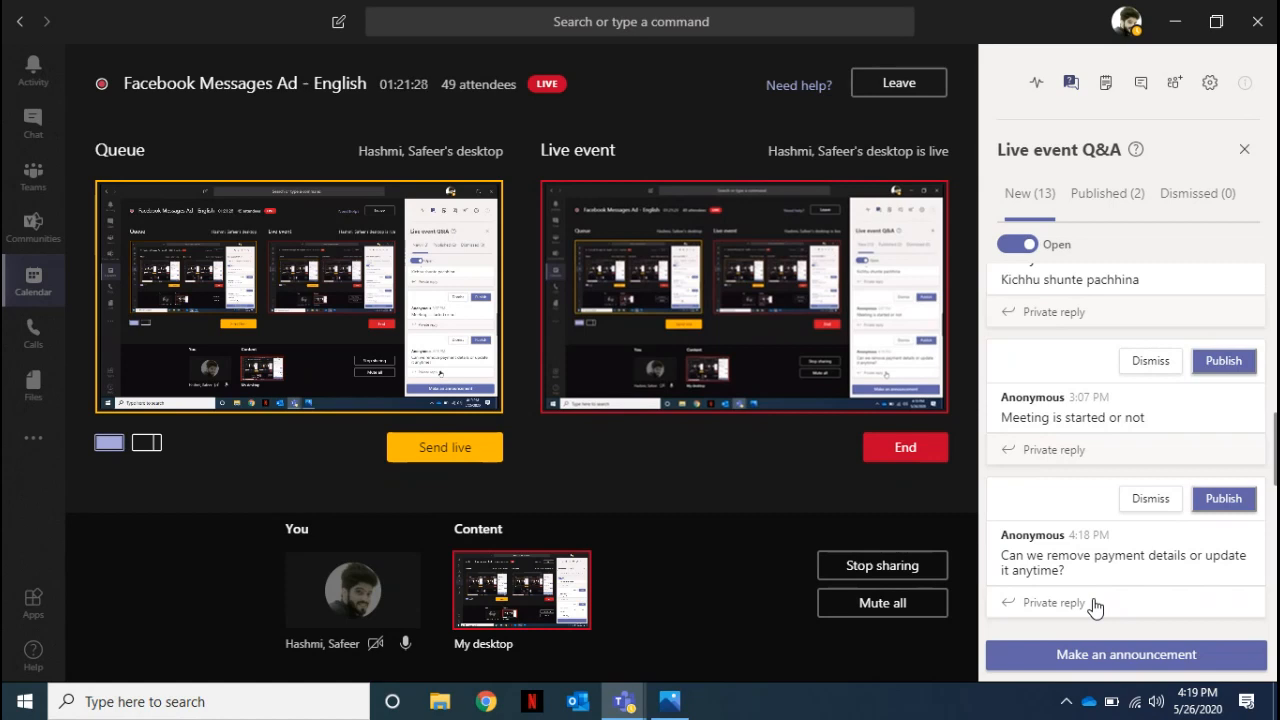
left_click(1222, 499)
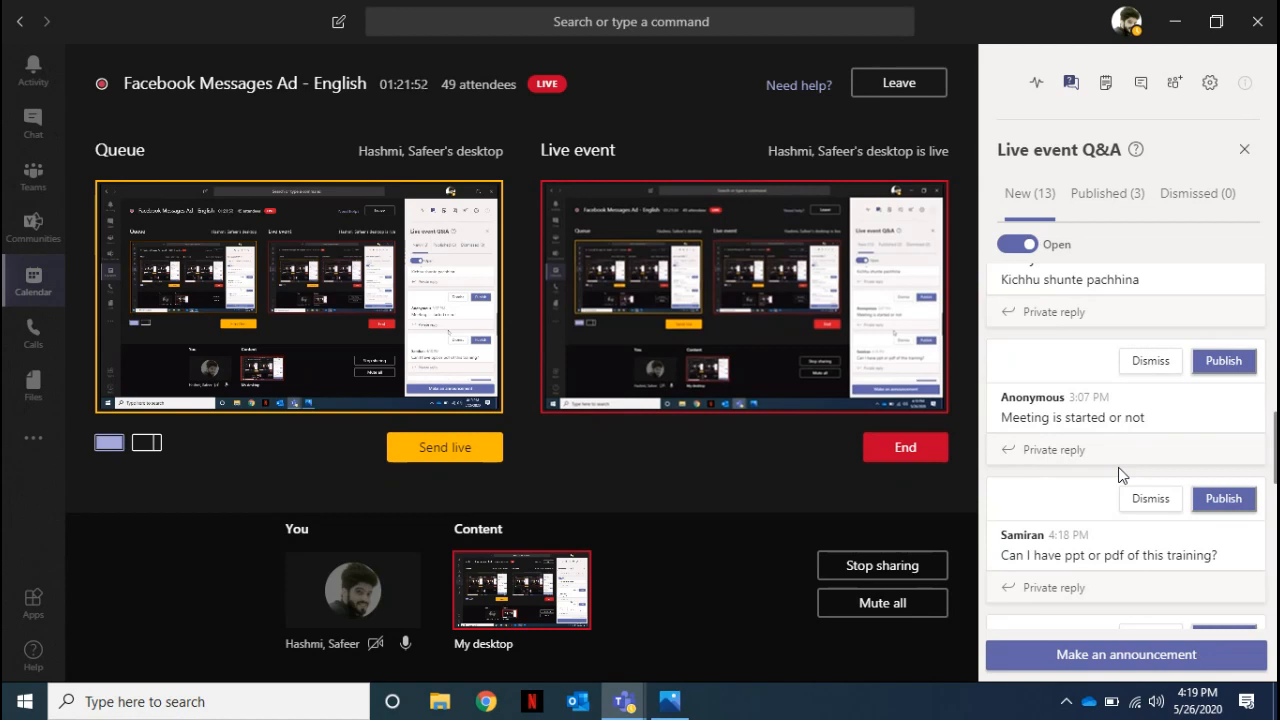
left_click(1215, 502)
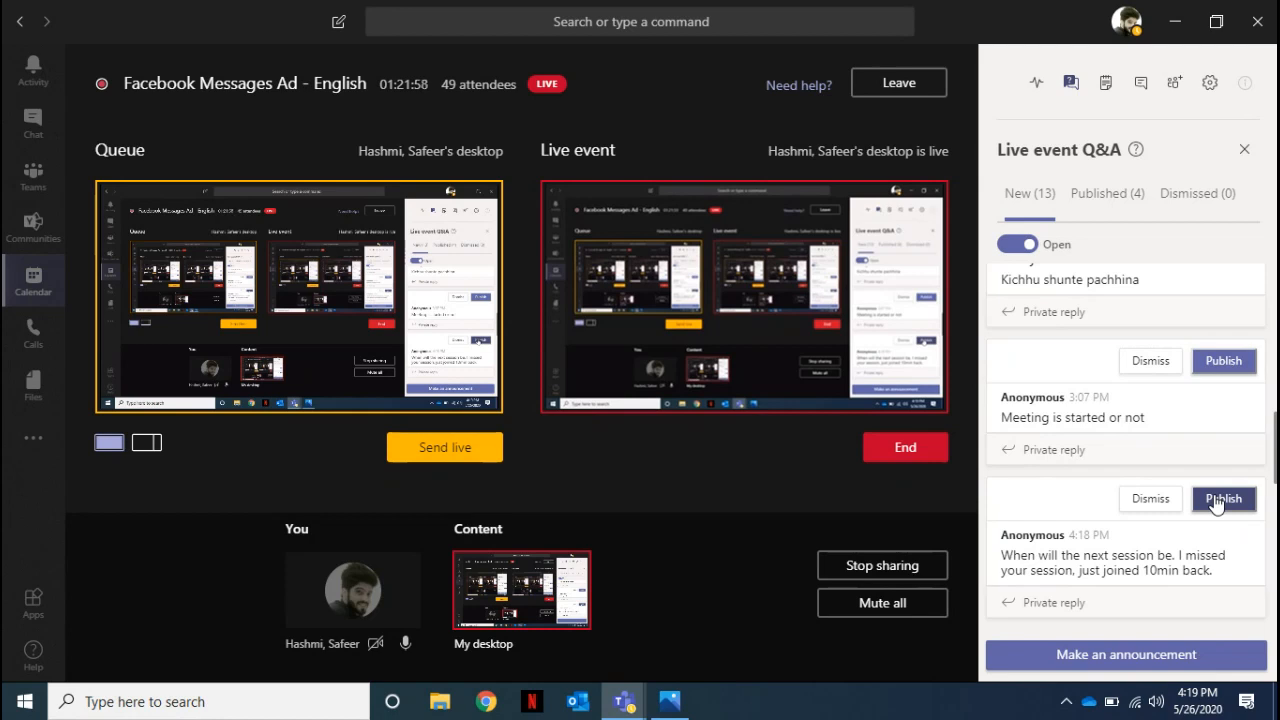
Read through the remaining unpublished attendee questions in the live event Q&A.
left_click_drag(1272, 535, 1274, 585)
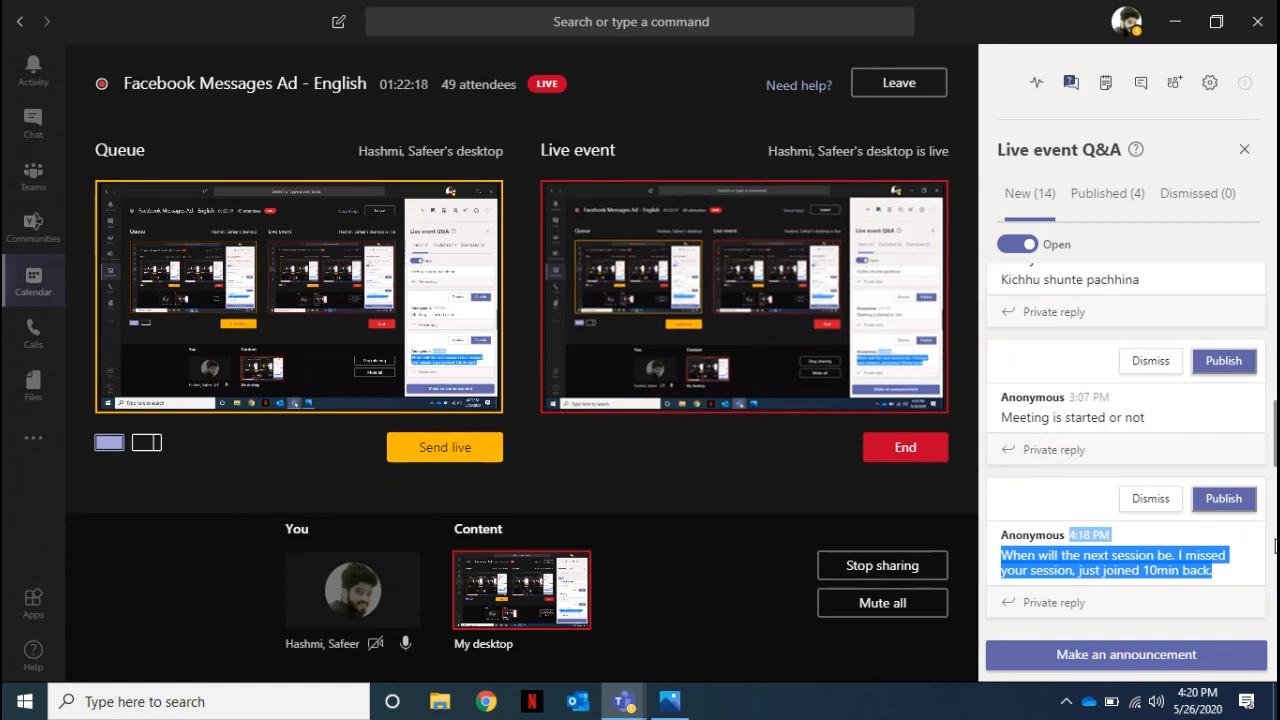
scroll(1273, 600, "down", 3)
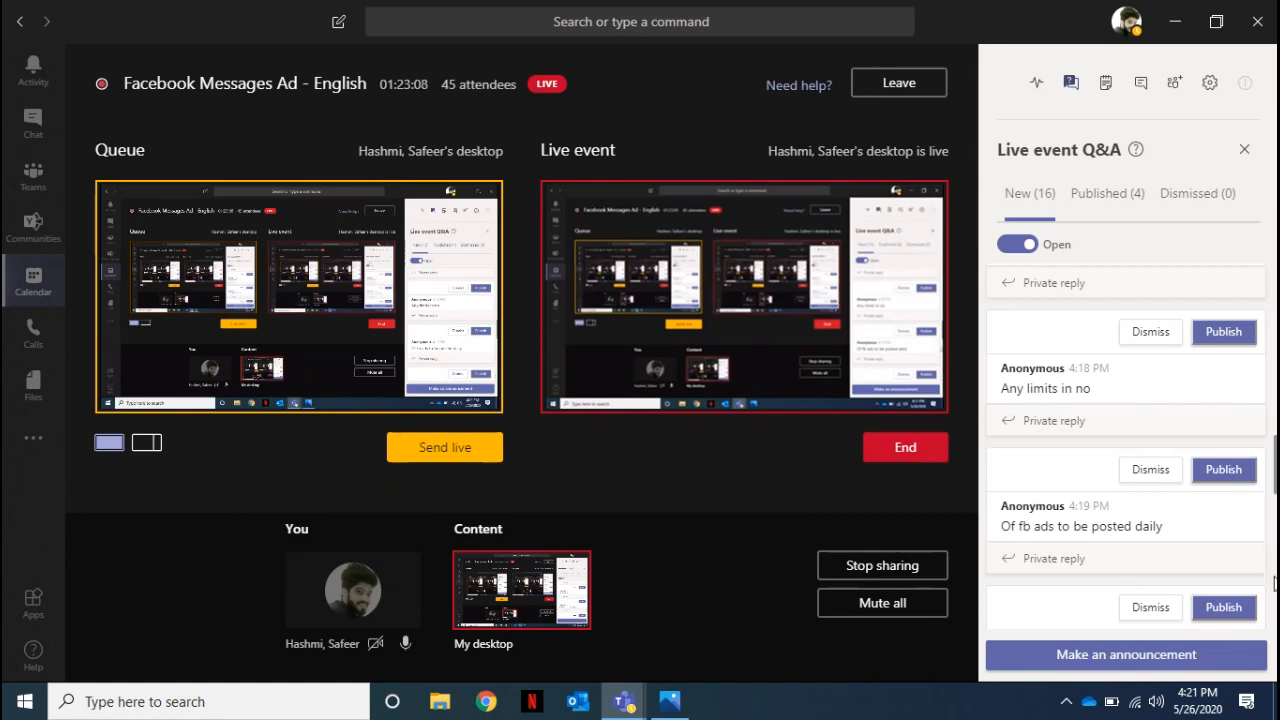
scroll(1273, 600, "down", 3)
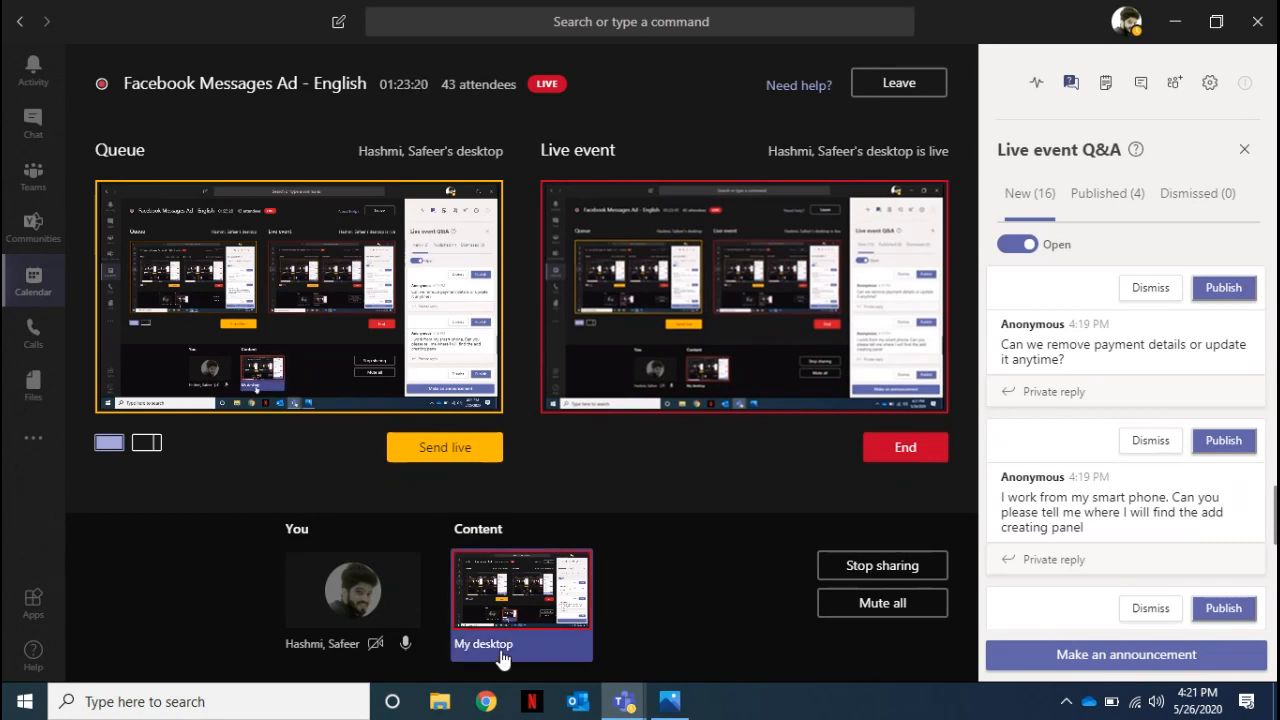
Switch to Chrome, search Google for "FACEBOOK ADS MANAGER APP" and open the app's Google Play page.
left_click(490, 703)
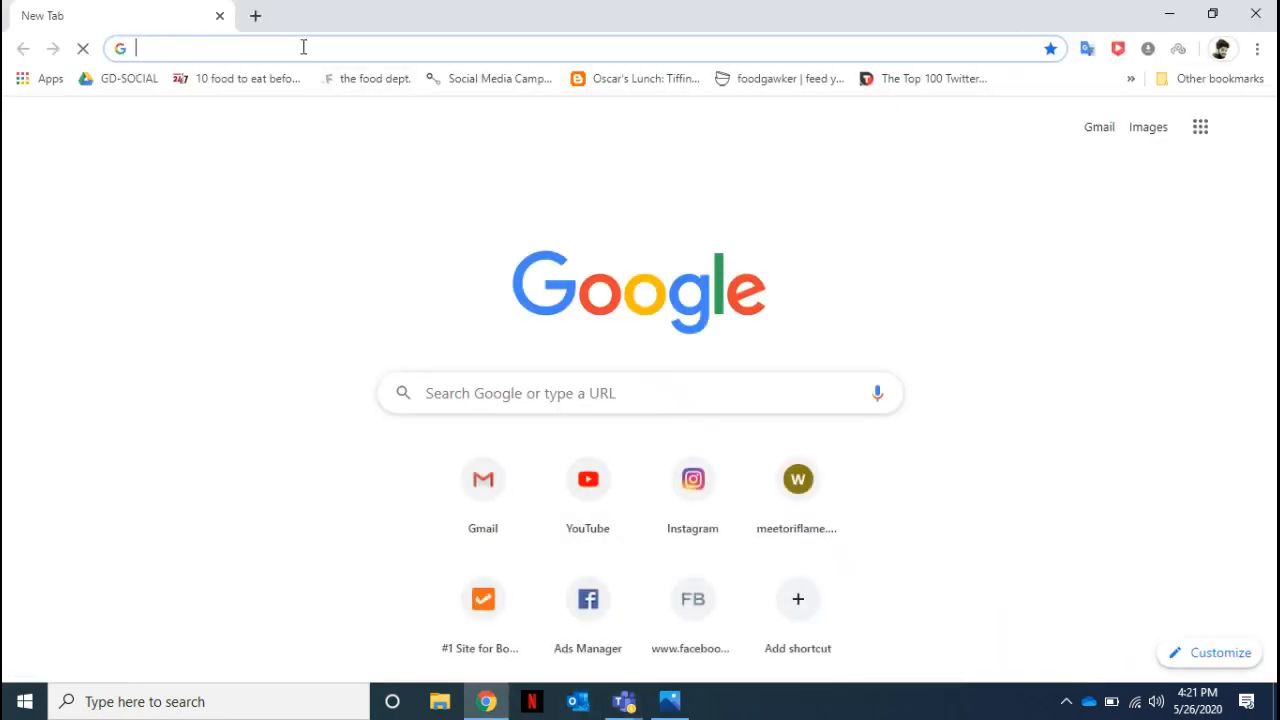
type("FACEBOOK ")
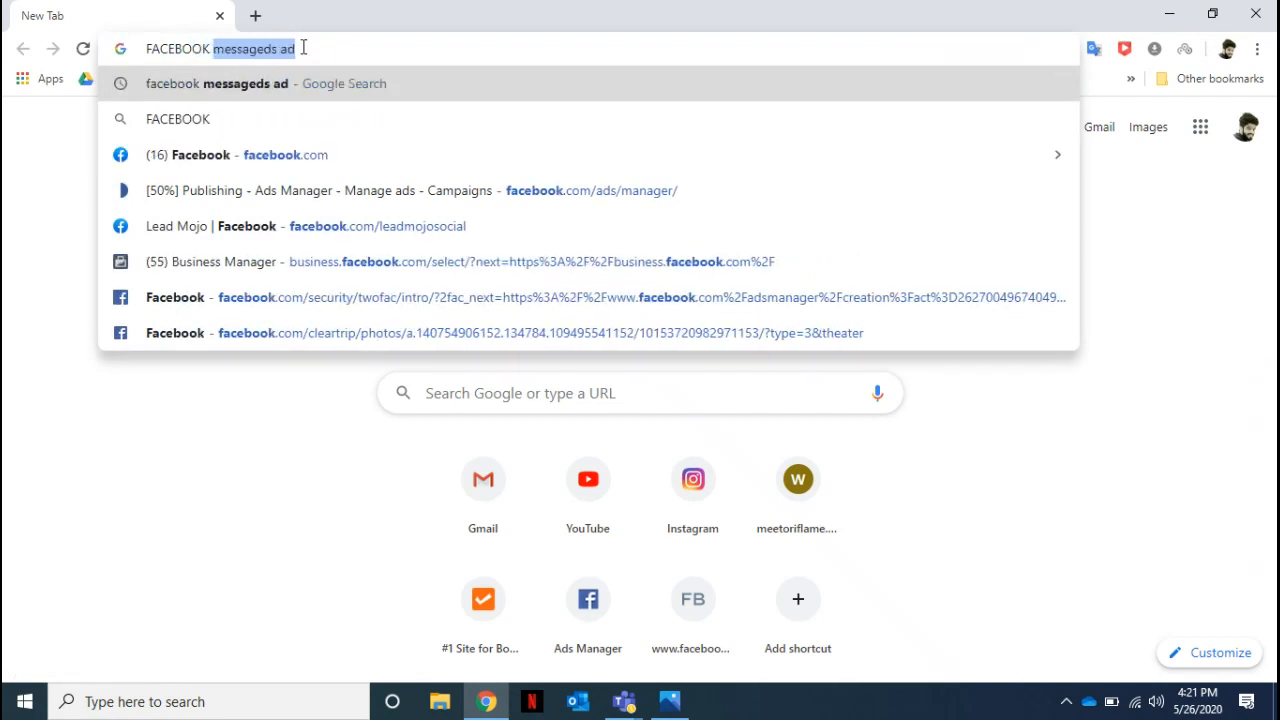
type("ADS MANAGER APP")
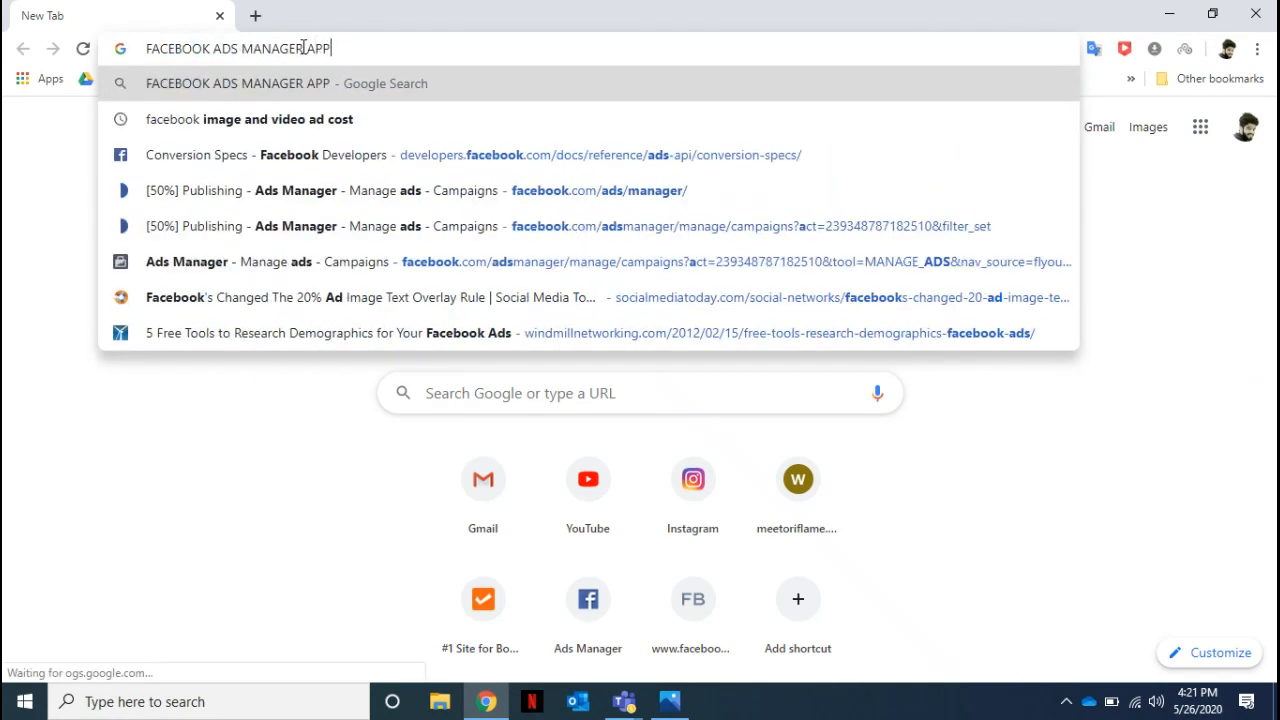
key("Return")
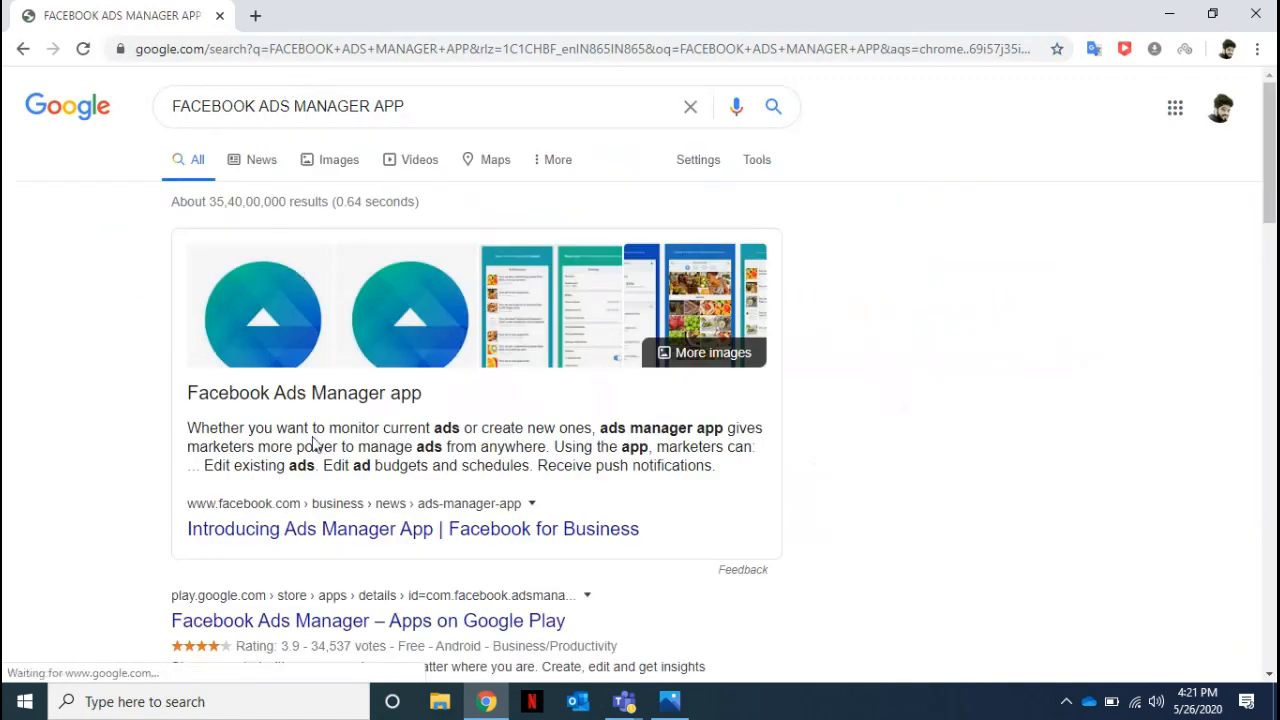
left_click(392, 628)
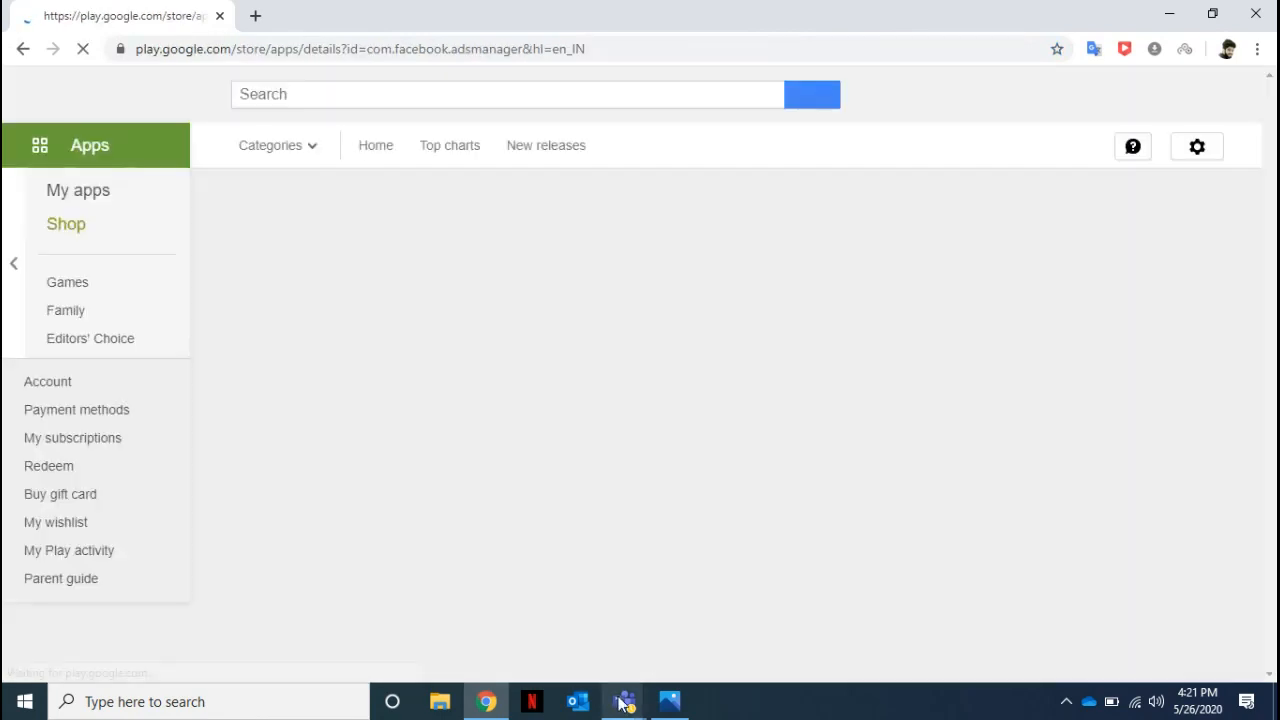
Return to Microsoft Teams and publish the questions about creating ads from a smart phone and about removing payment details.
mouse_move(620, 703)
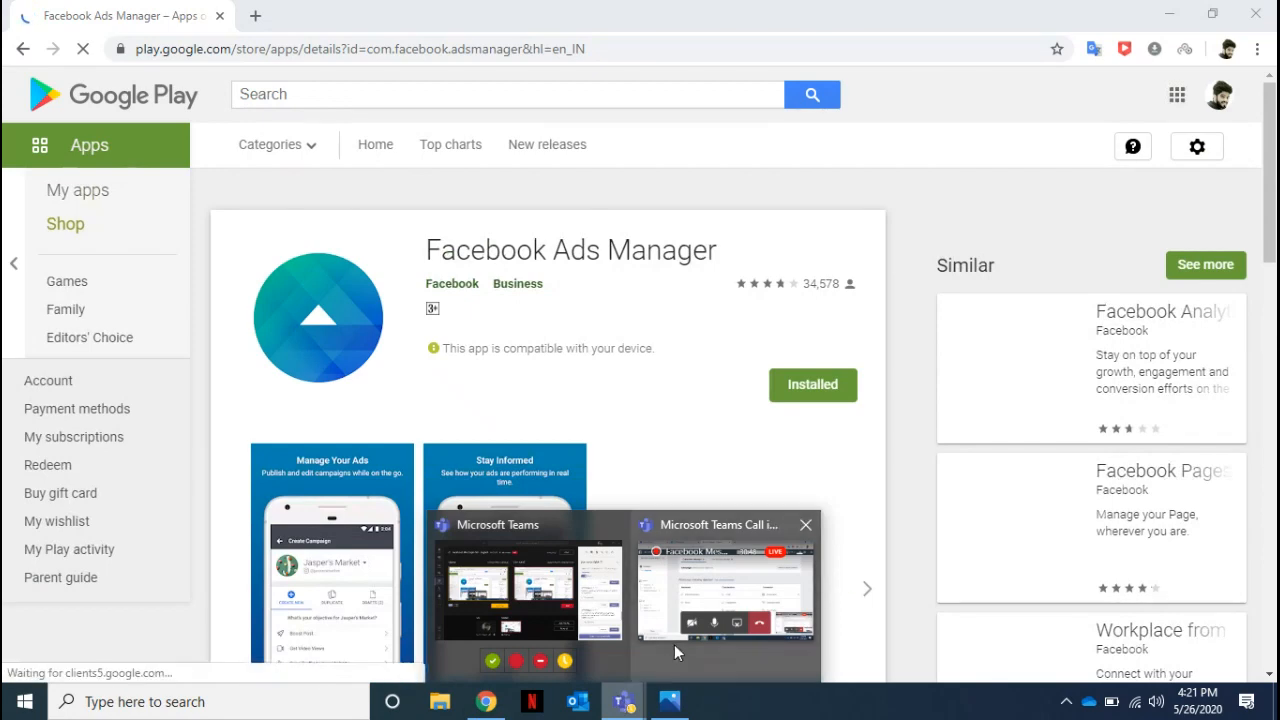
mouse_move(709, 574)
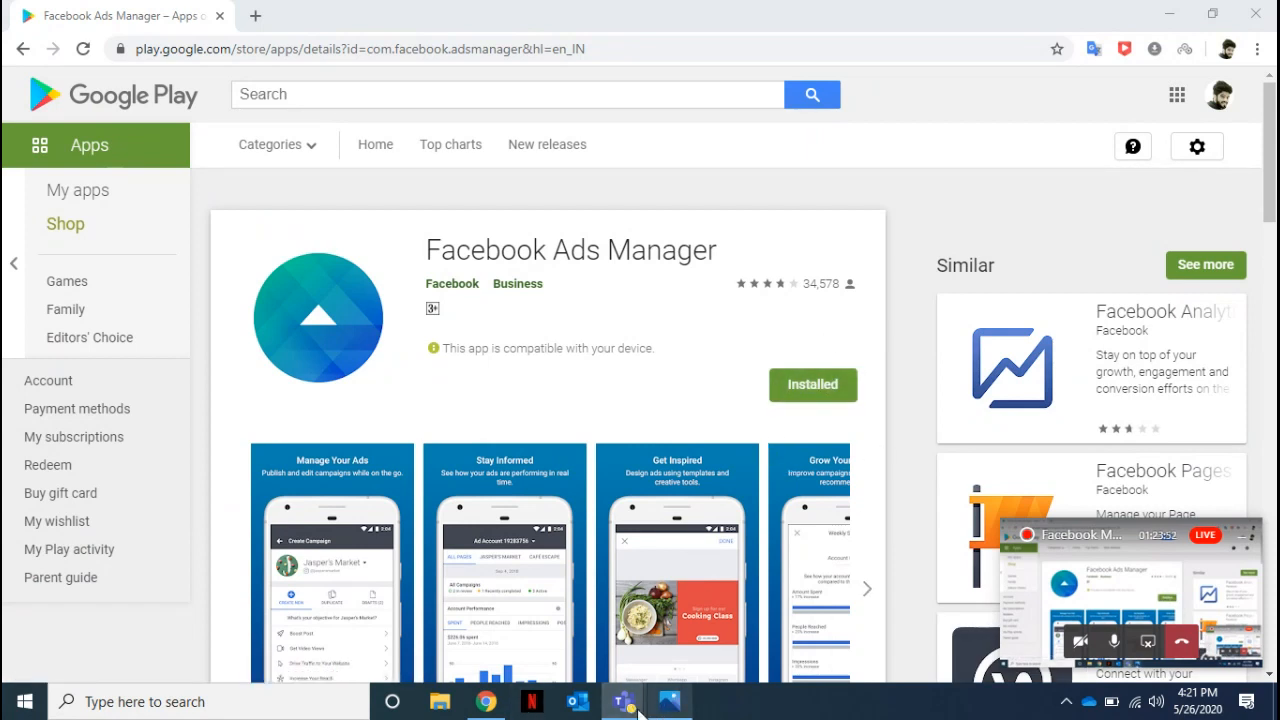
left_click(563, 621)
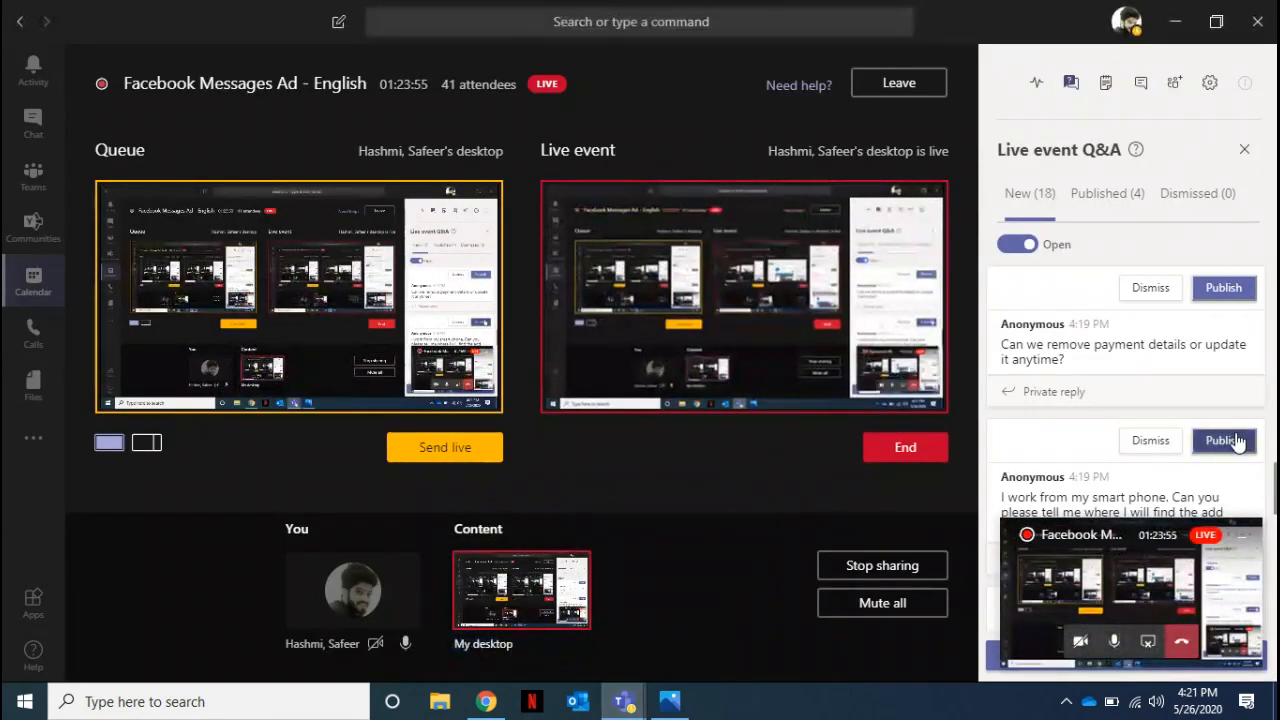
left_click(1235, 441)
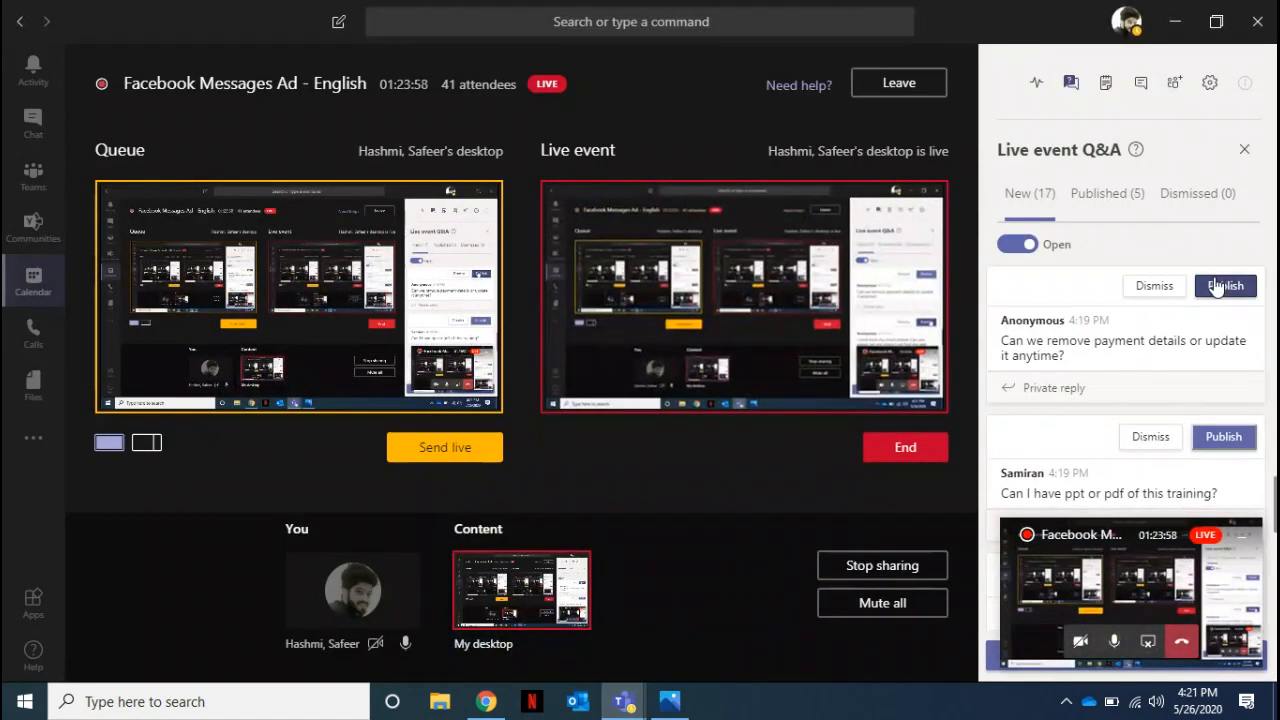
left_click(1222, 288)
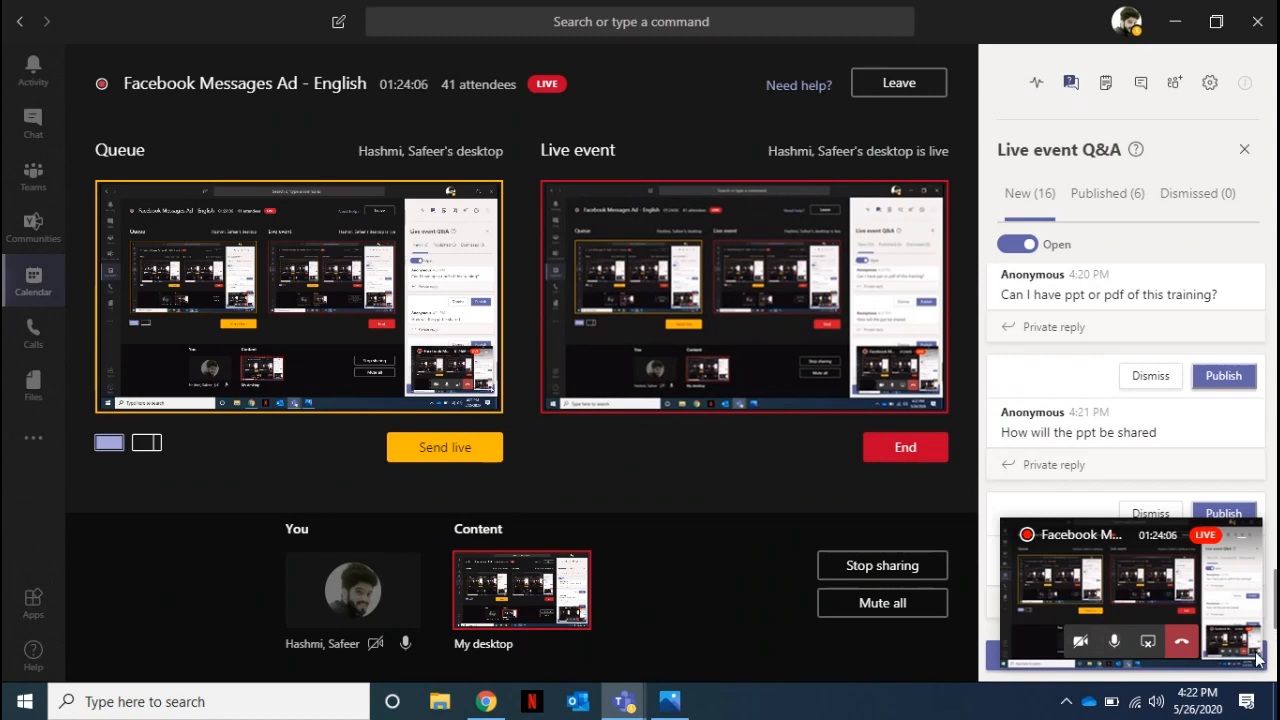
Move the floating call window off the live event Q&A, close the Q&A and close the Teams window.
left_click_drag(1130, 543, 803, 461)
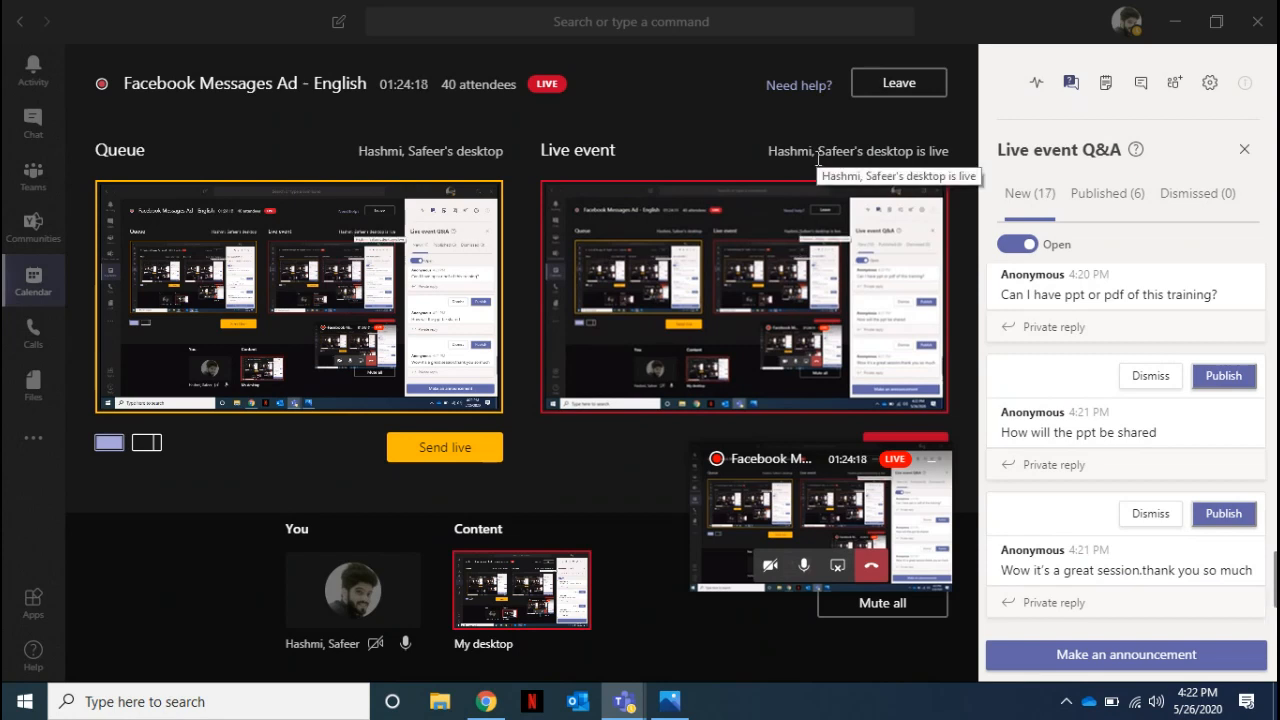
left_click(1244, 149)
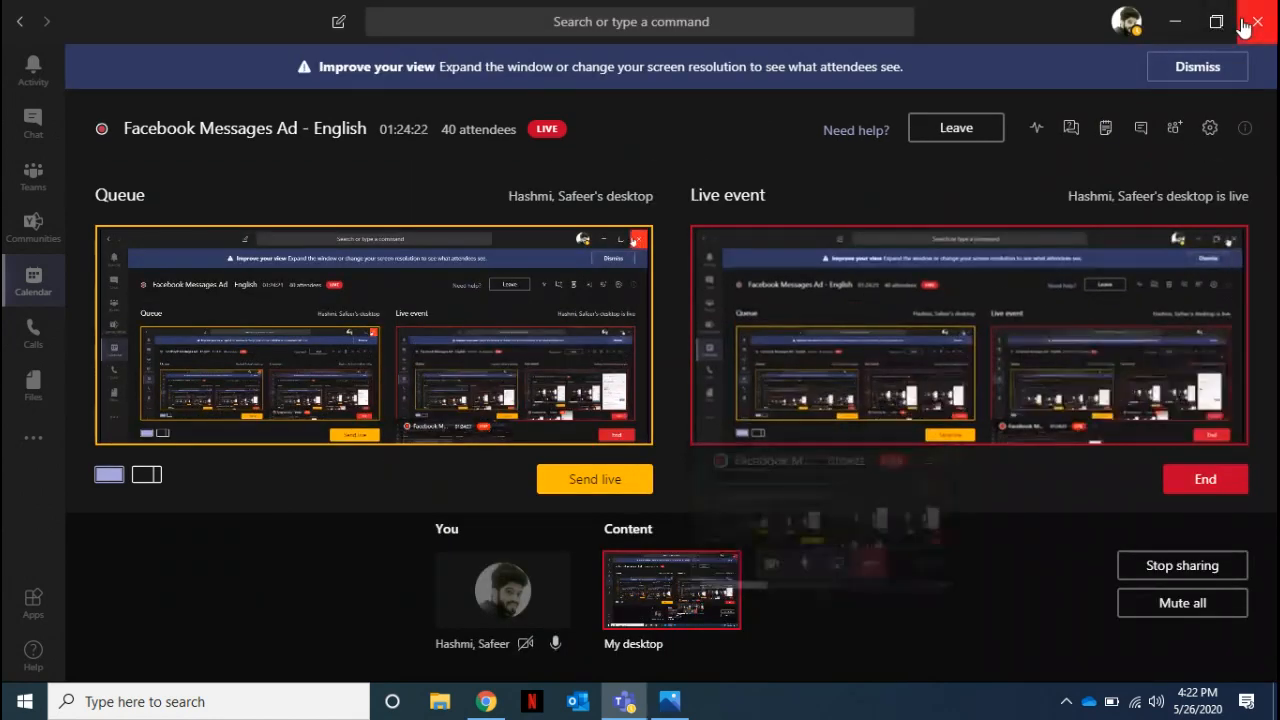
left_click(1244, 24)
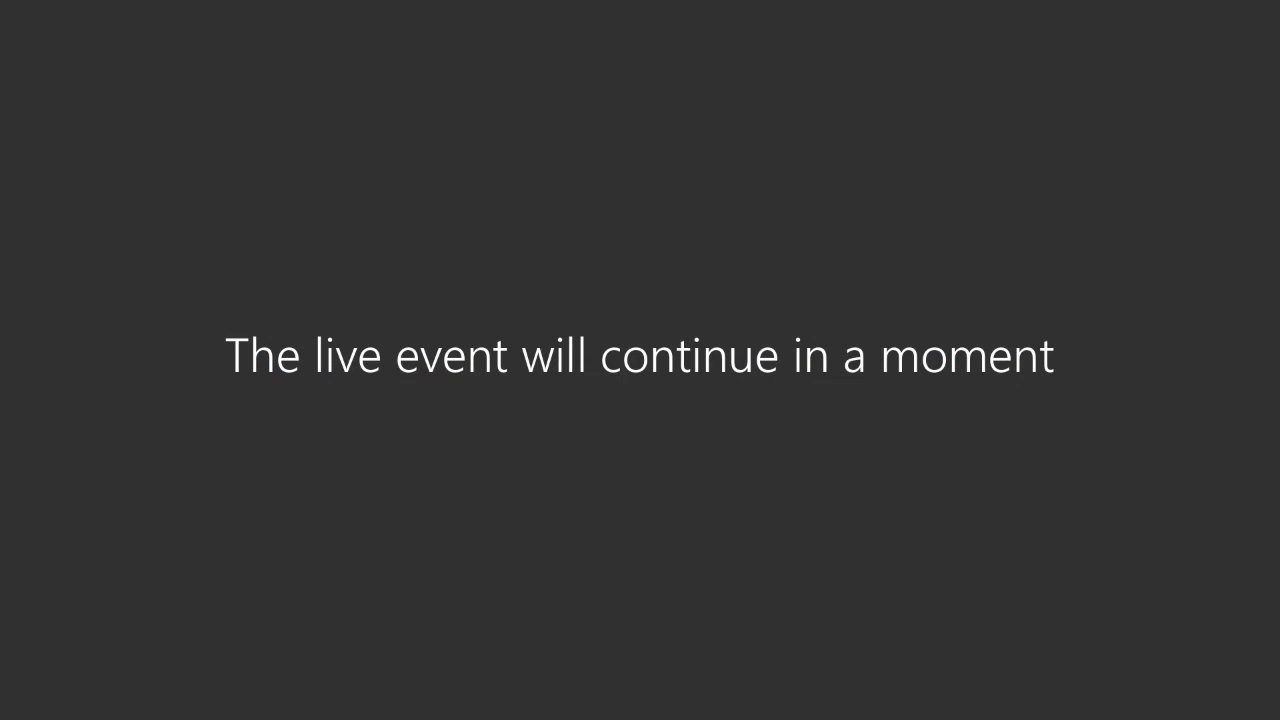